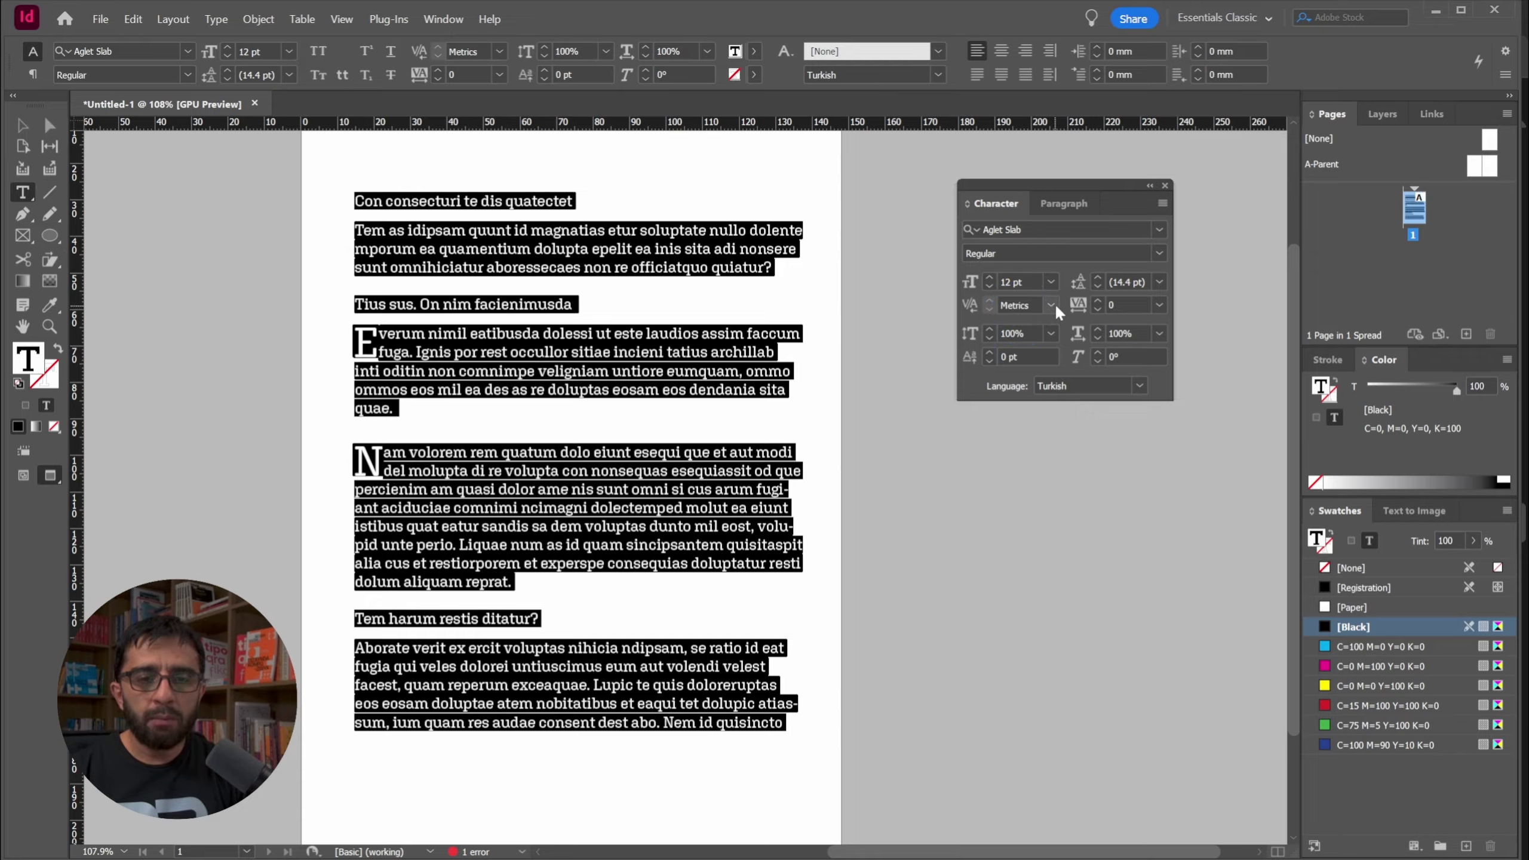
# Set the paragraph space before and space after to 0 mm for all the selected text
pyautogui.click(1158, 283)
pyautogui.click(1142, 302)
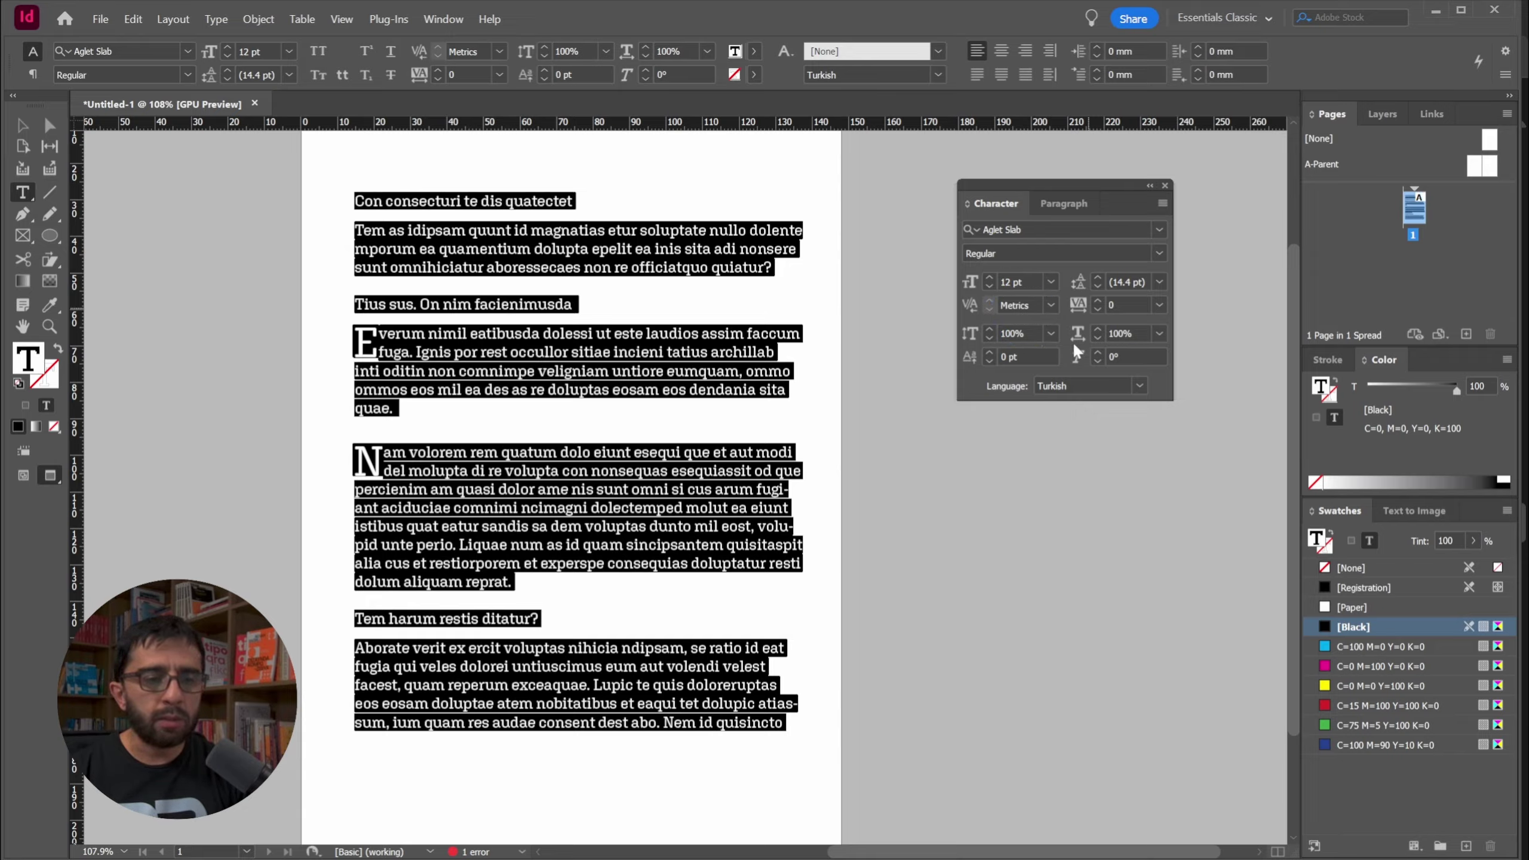
pyautogui.click(1074, 205)
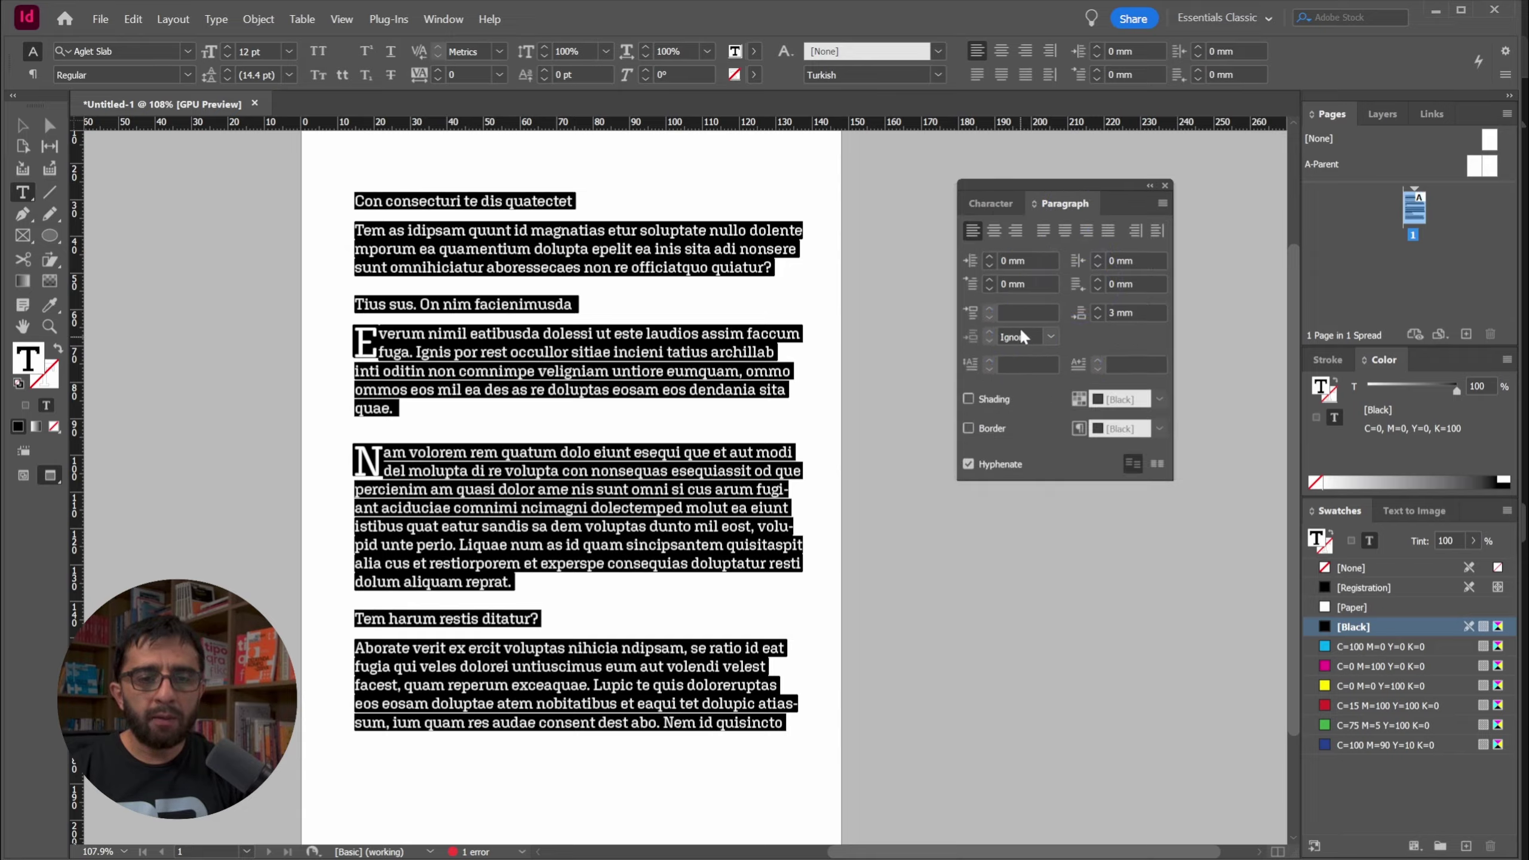
pyautogui.click(1025, 310)
pyautogui.write('0')
pyautogui.press('Tab')
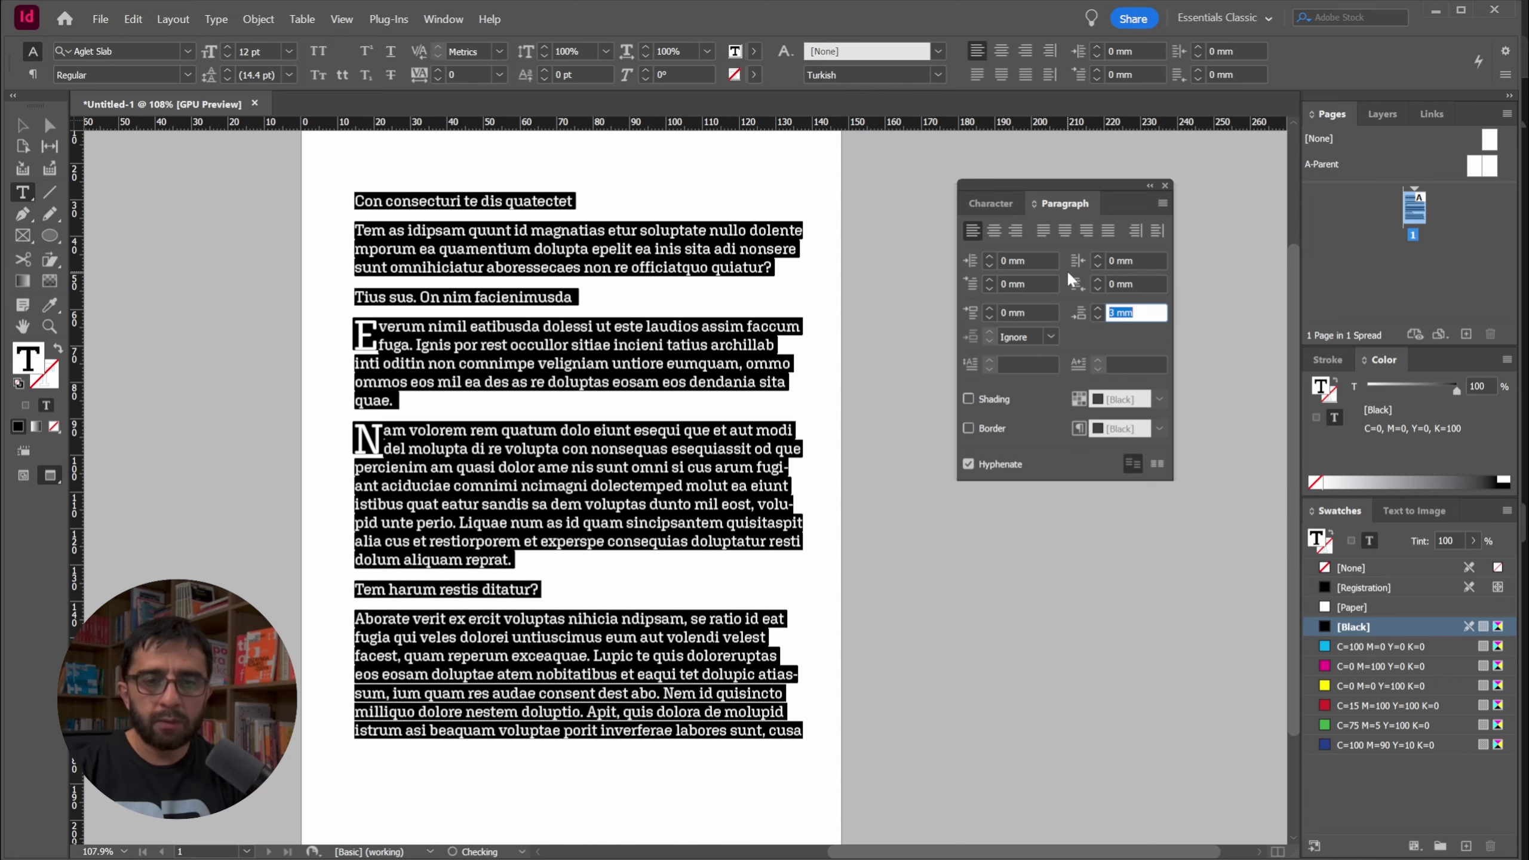
pyautogui.write('0')
pyautogui.press('Tab')
# Remove the drop caps from the selected paragraphs by setting the drop cap lines to 0, and deselect the text
pyautogui.press('Tab')
pyautogui.write('0')
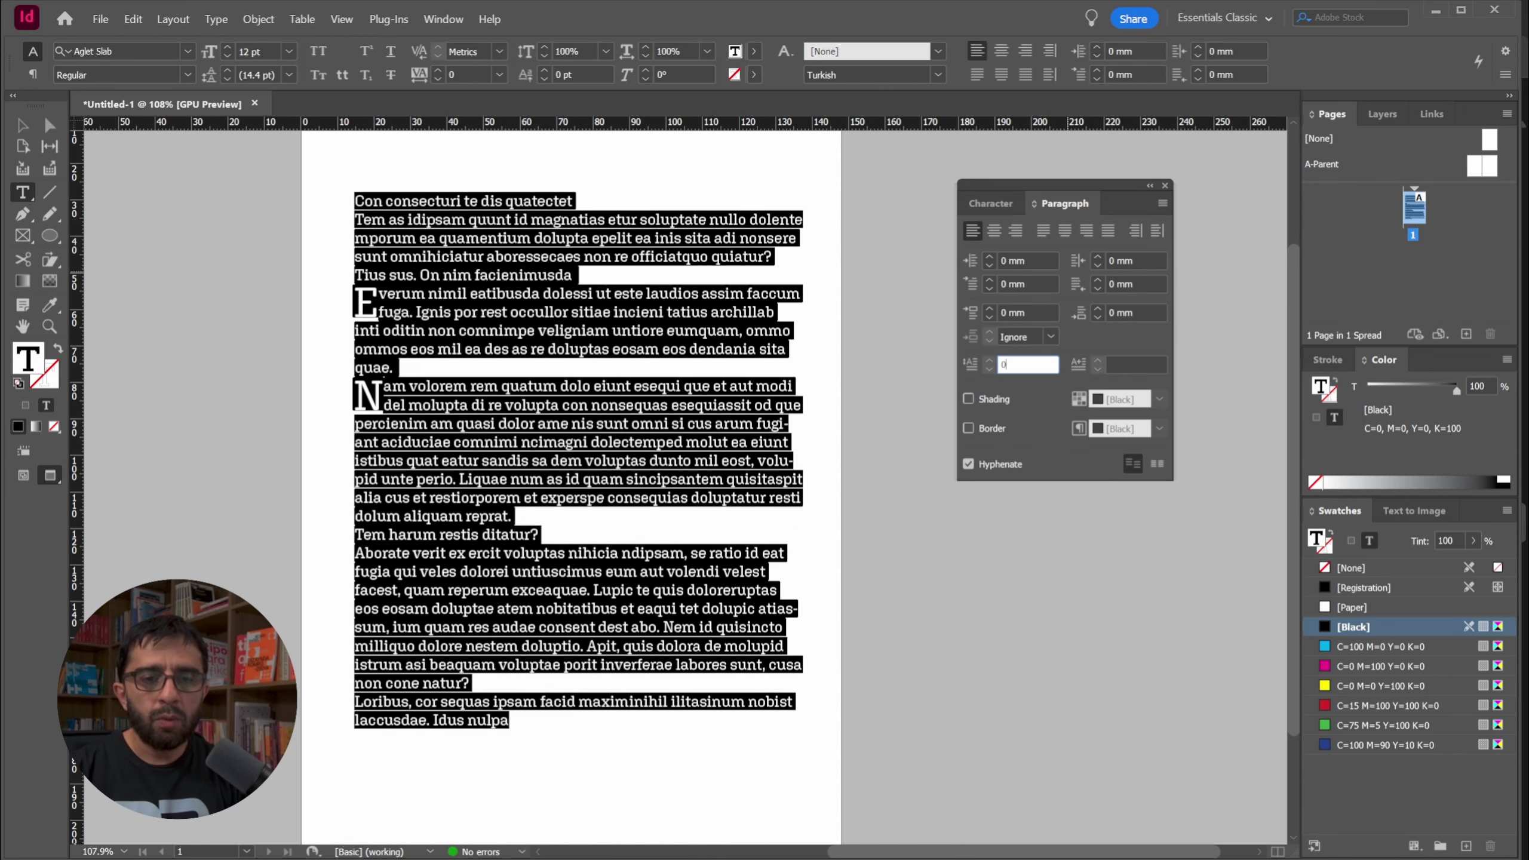
pyautogui.press('Tab')
pyautogui.press('Return')
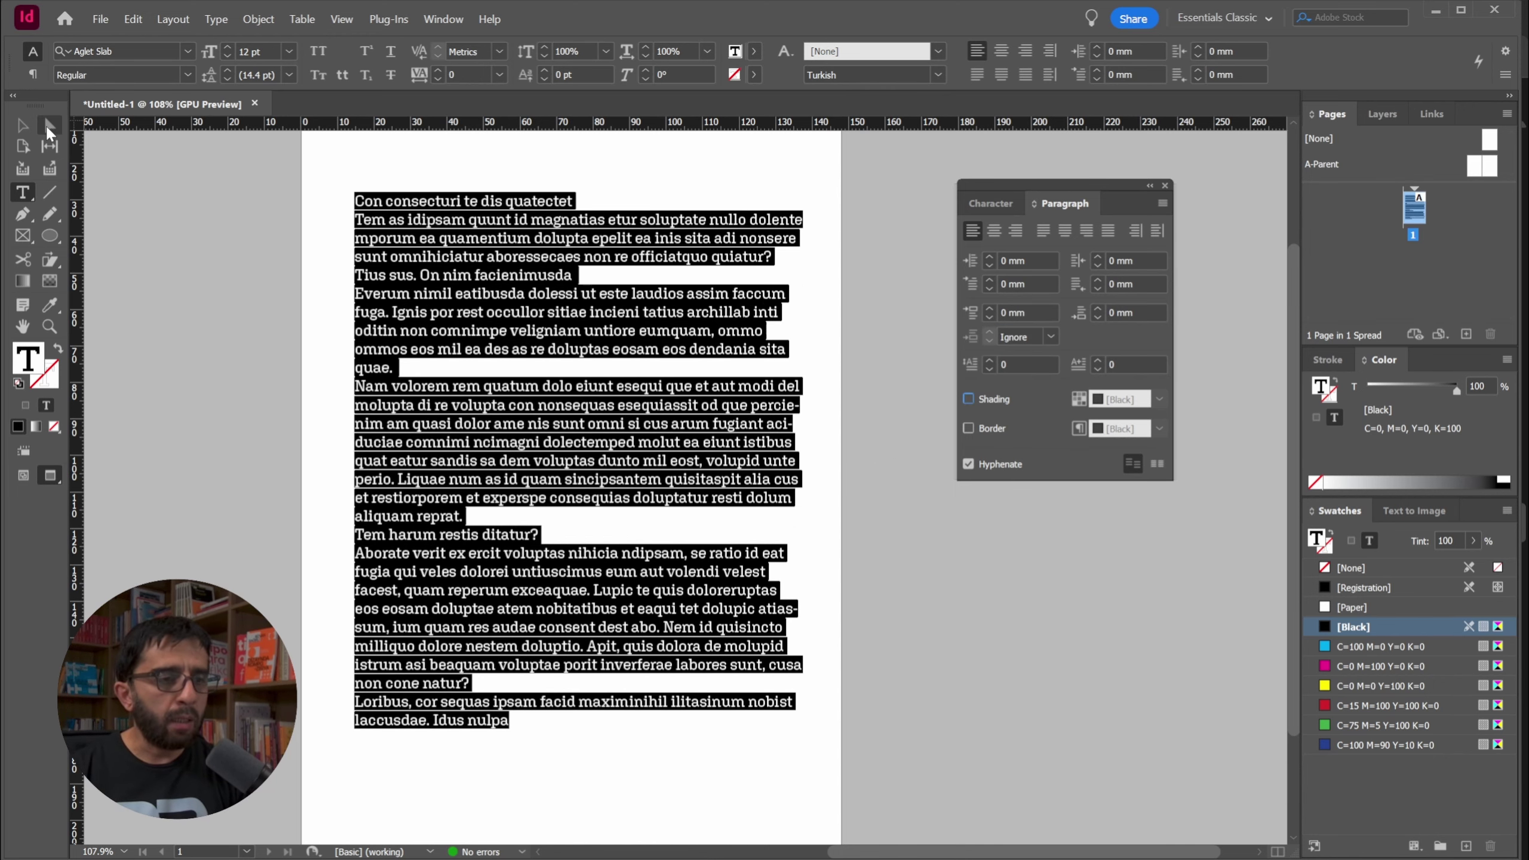
pyautogui.click(22, 125)
pyautogui.click(854, 287)
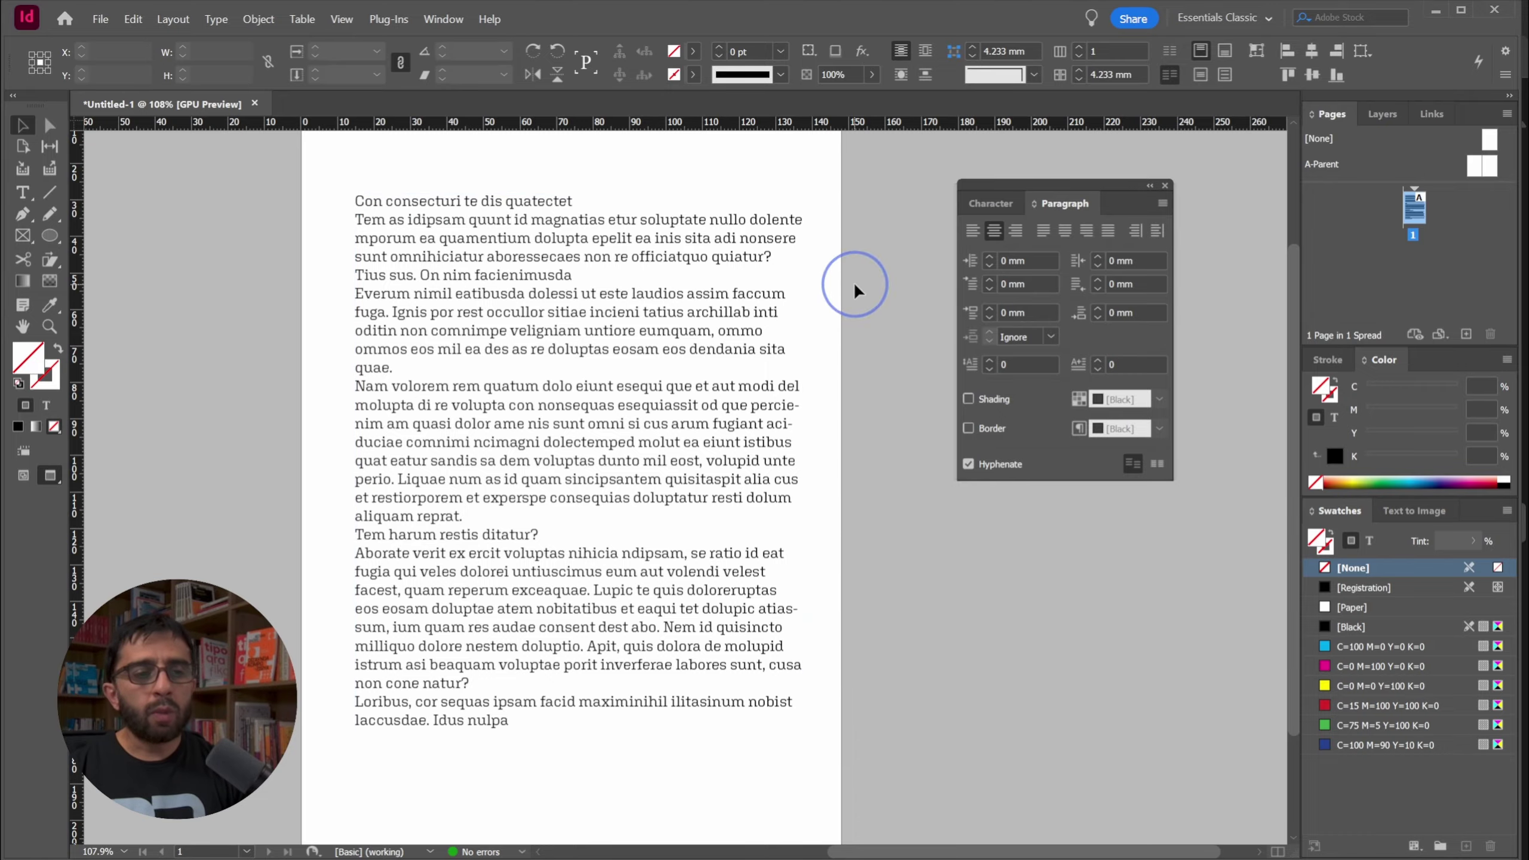
# Justify all the text in the frame with the last line of each paragraph aligned left
pyautogui.doubleClick(588, 307)
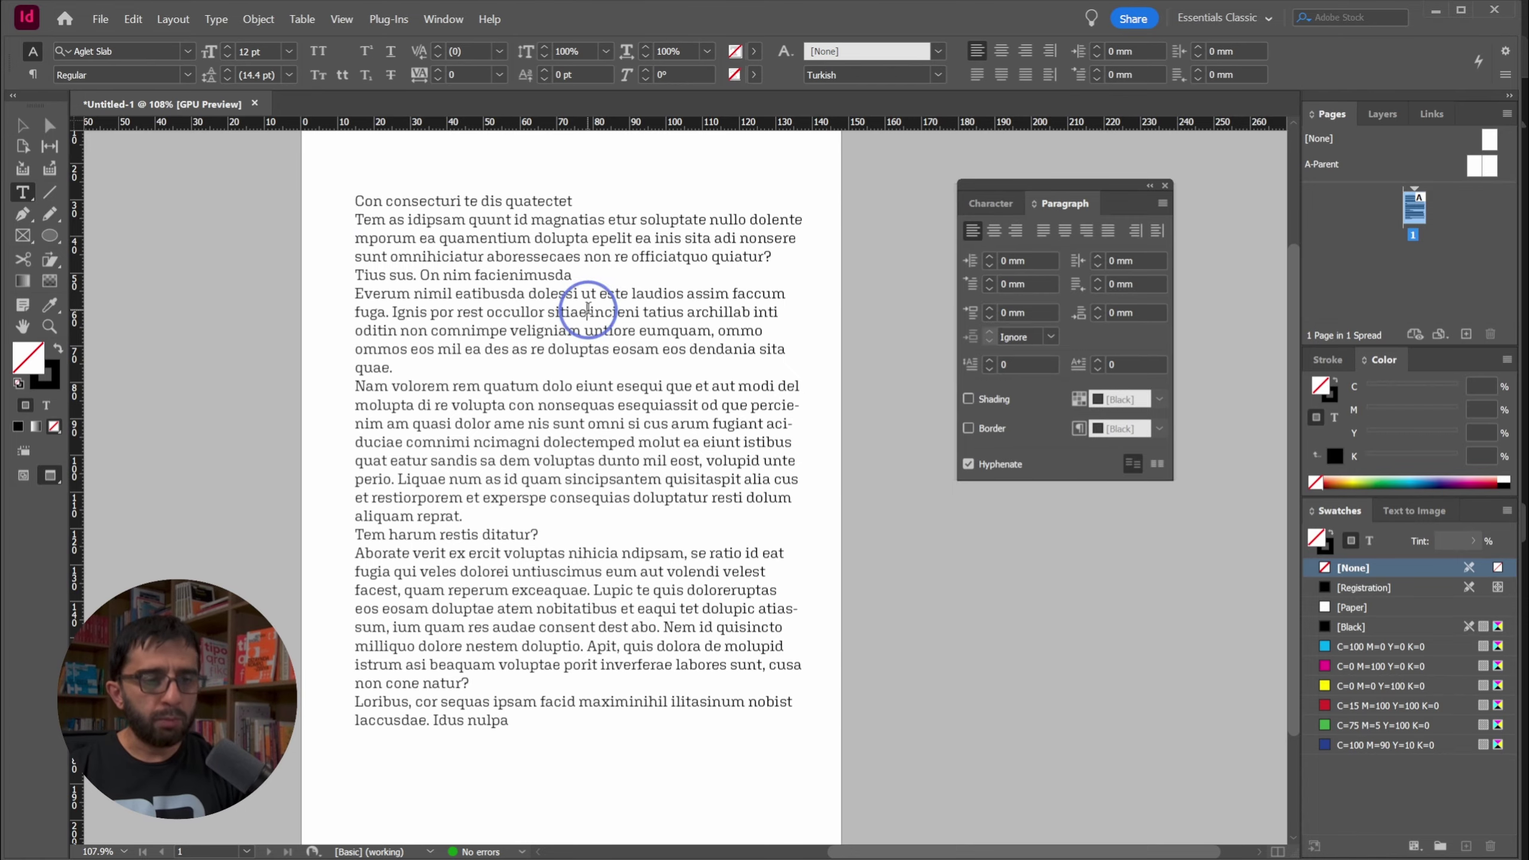
pyautogui.hotkey('ctrl', 'a')
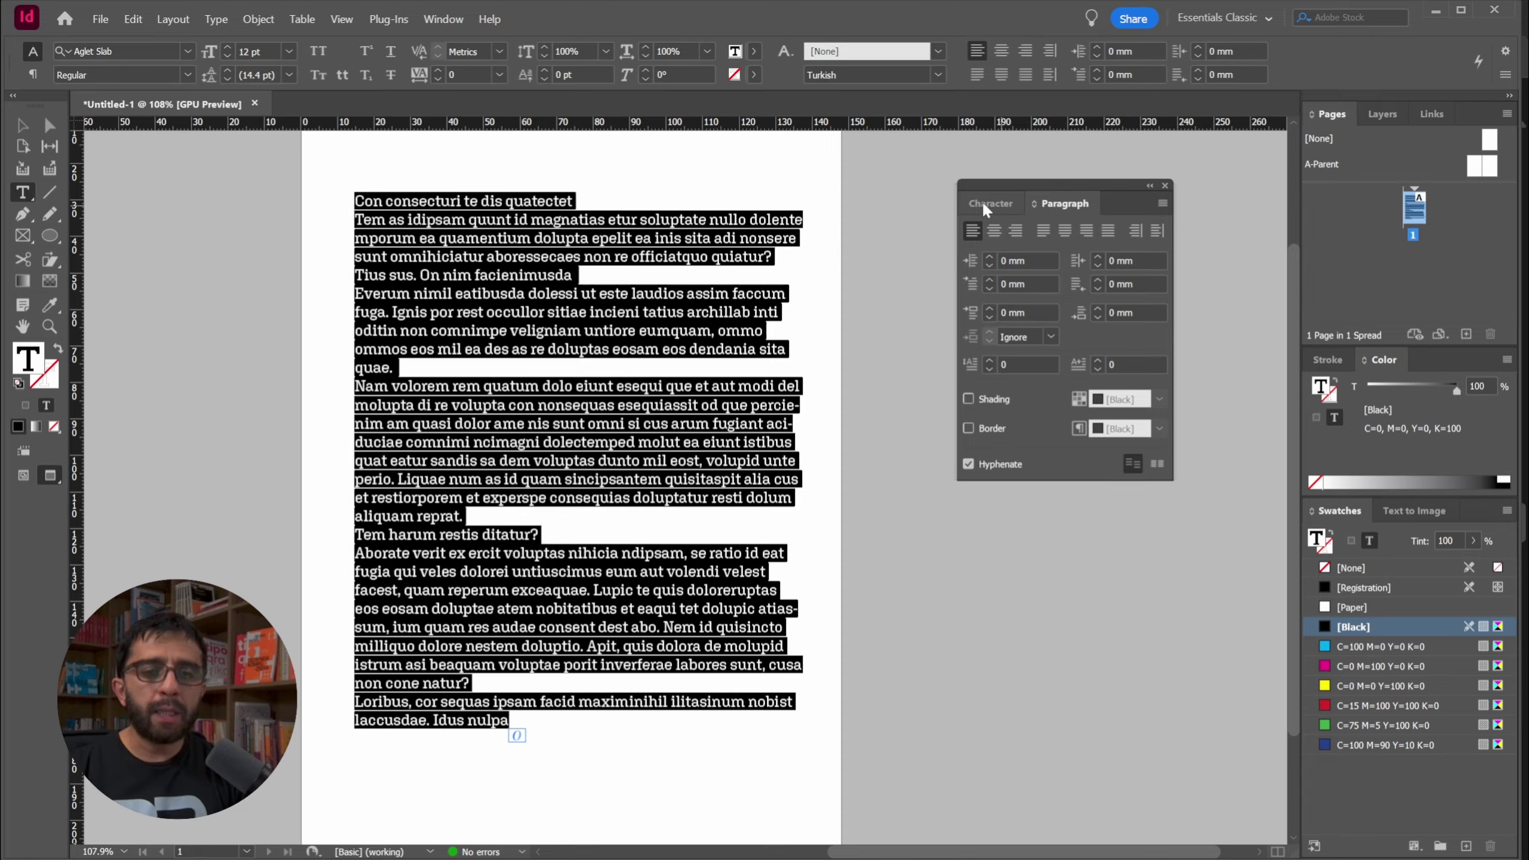
pyautogui.click(1043, 234)
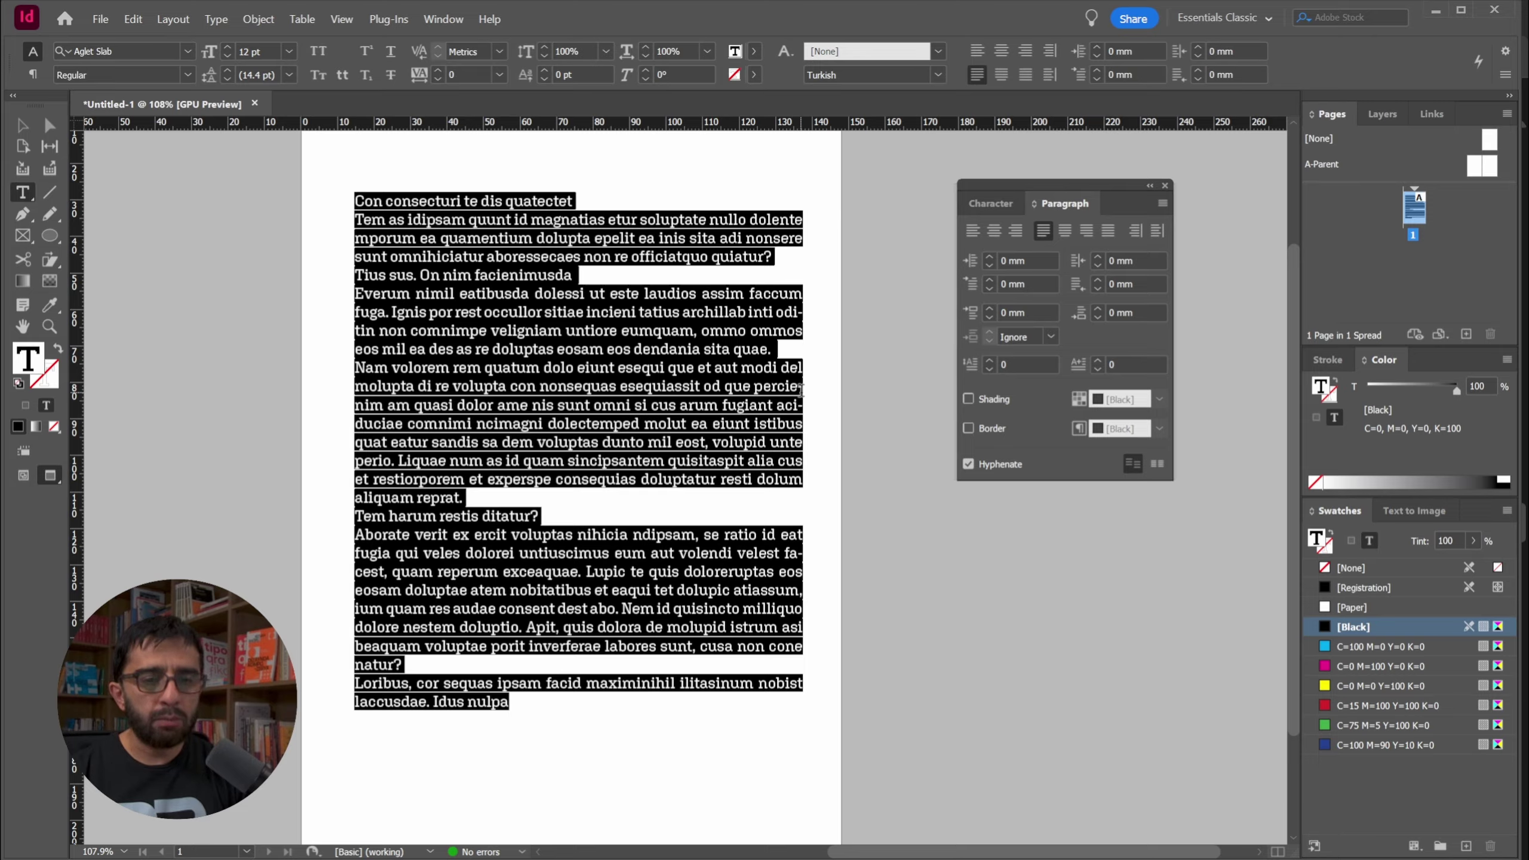
# Set the font size of all the text in the frame to 10 pt
pyautogui.click(990, 203)
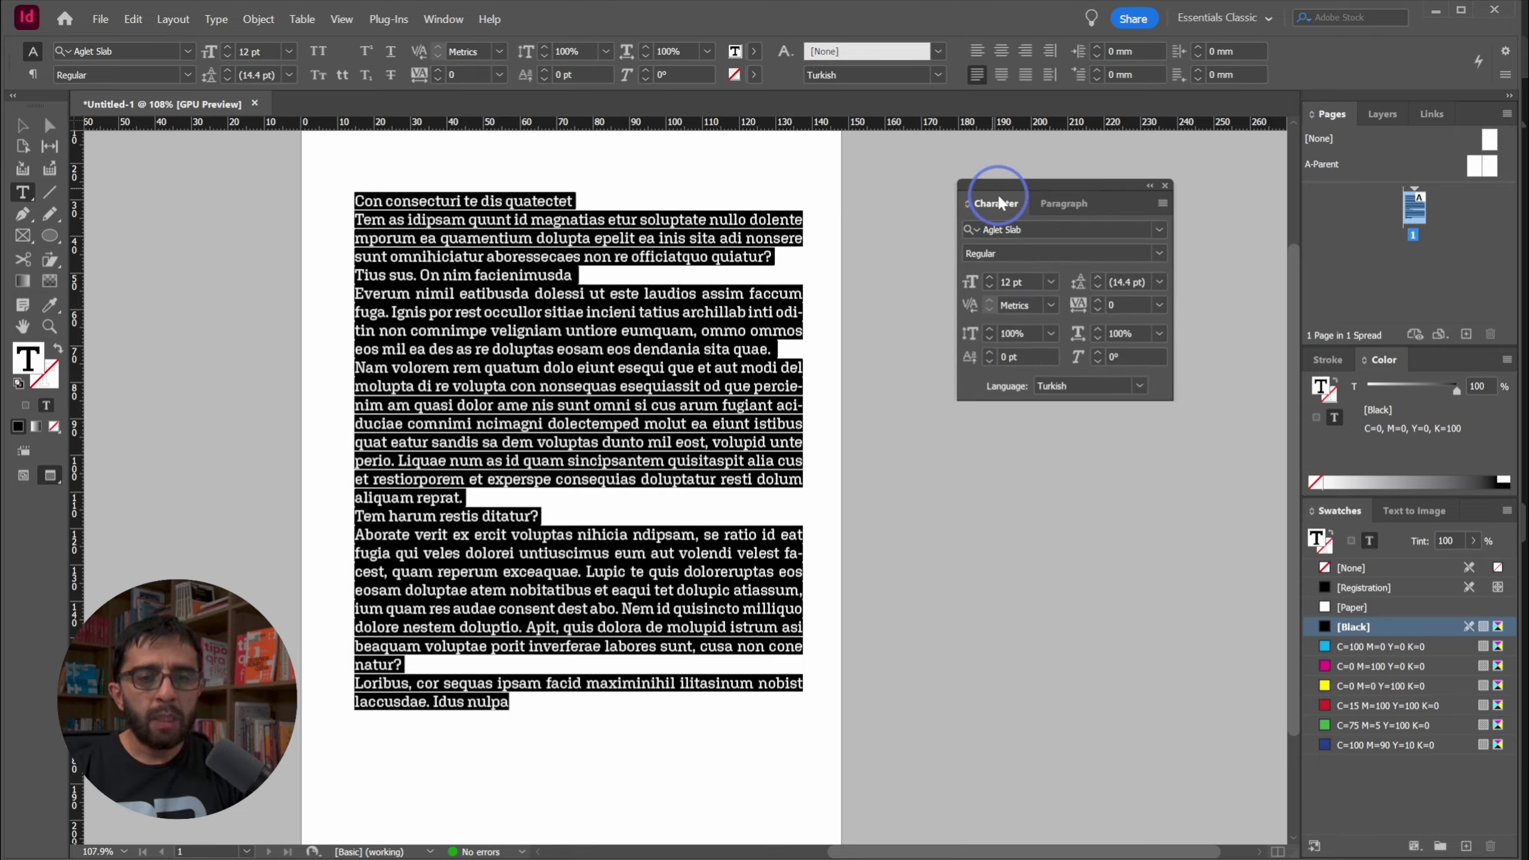
pyautogui.click(1051, 283)
pyautogui.click(1041, 374)
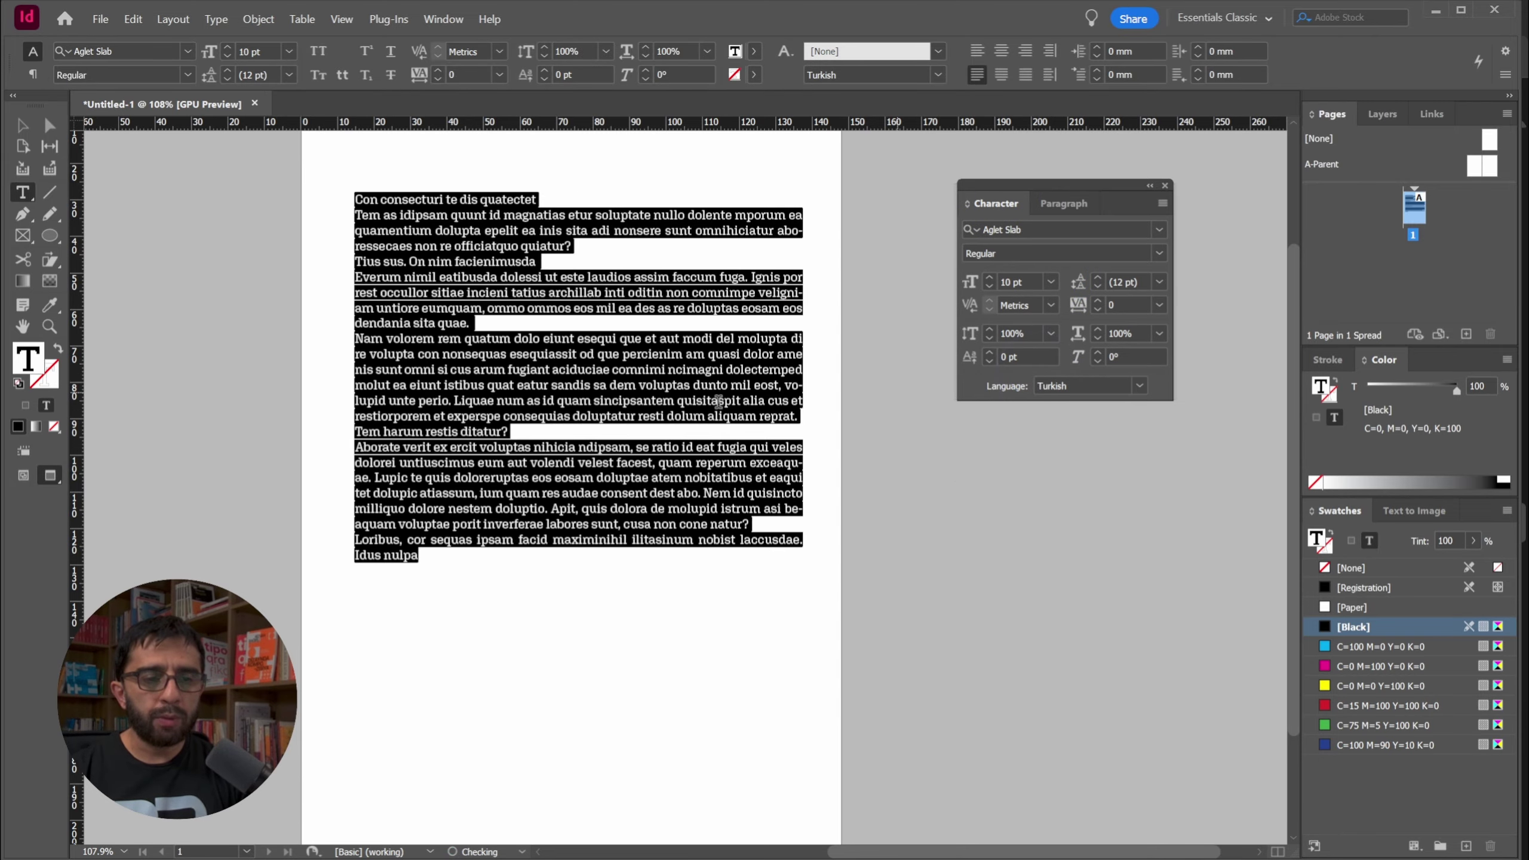
pyautogui.click(629, 397)
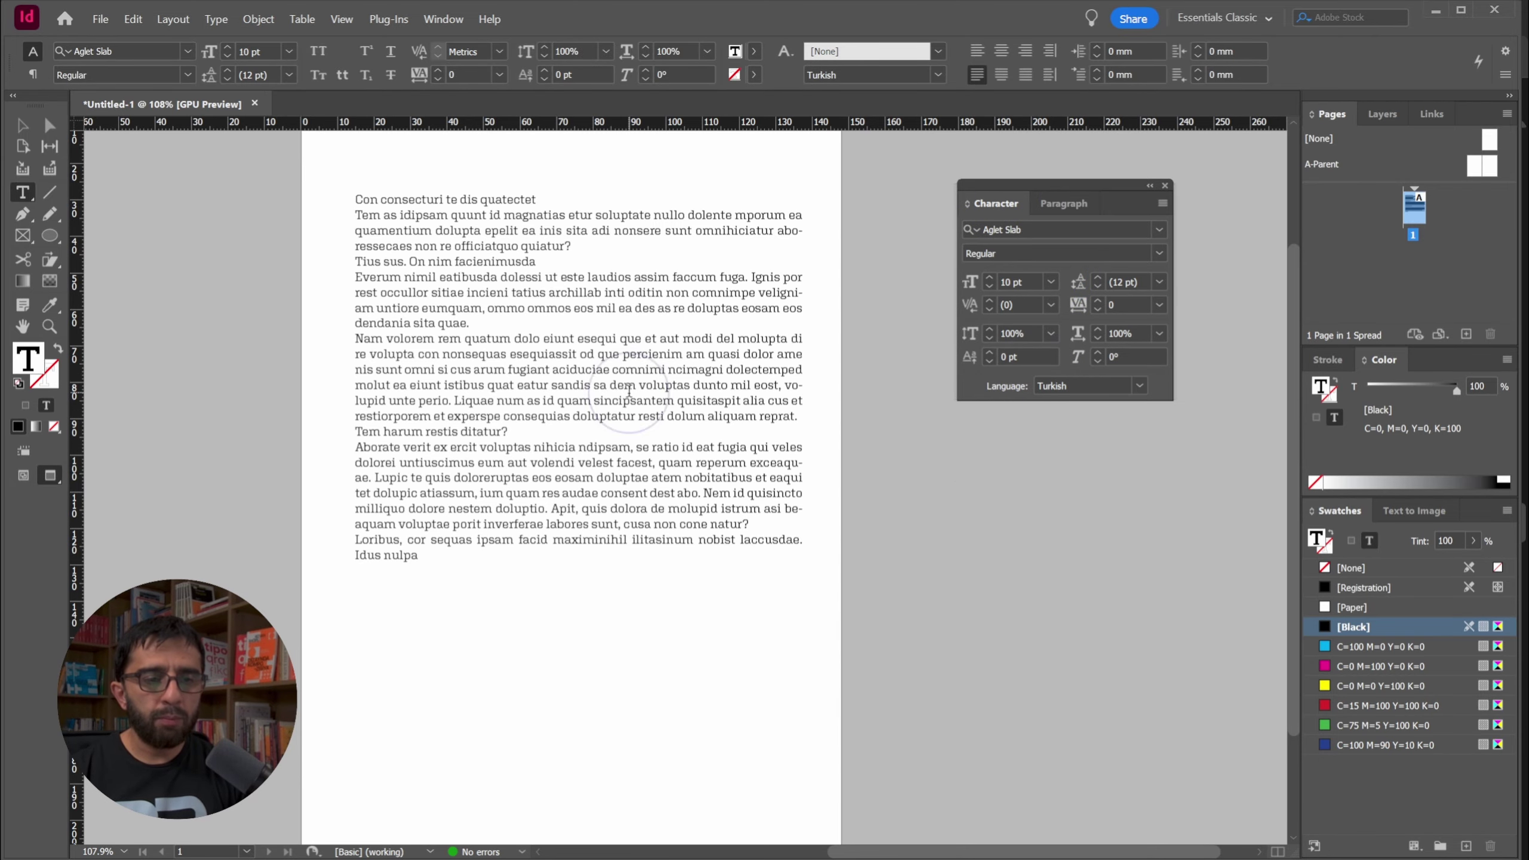
# Fill the rest of the text frame with placeholder text after the last paragraph
pyautogui.click(498, 561)
pyautogui.click(215, 19)
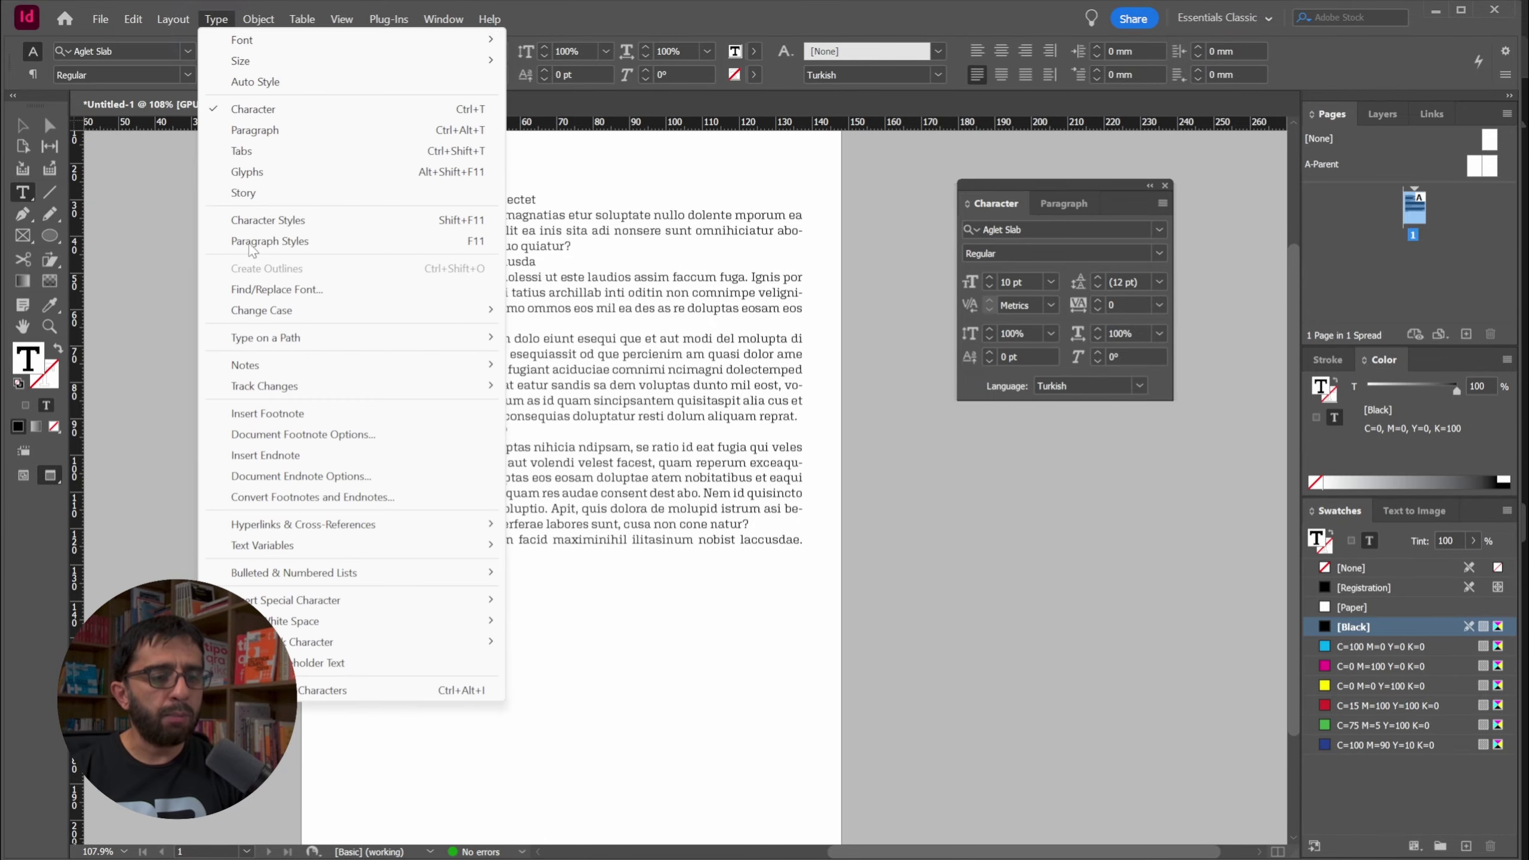
pyautogui.click(310, 664)
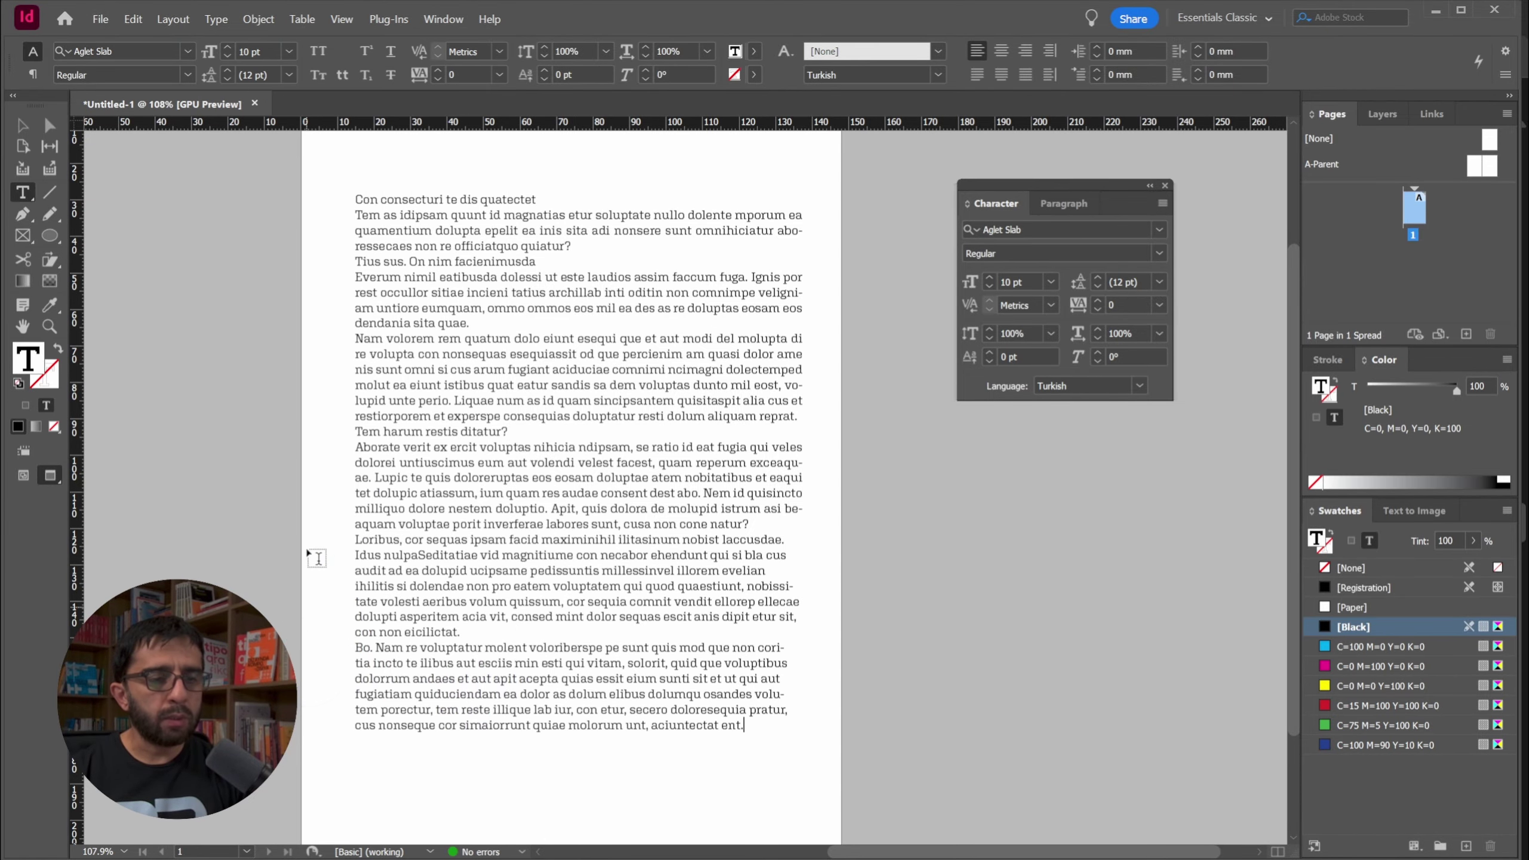
# Leave text editing and turn off preview mode to show the frame edges and margin guides
pyautogui.press('Escape')
pyautogui.press('w')
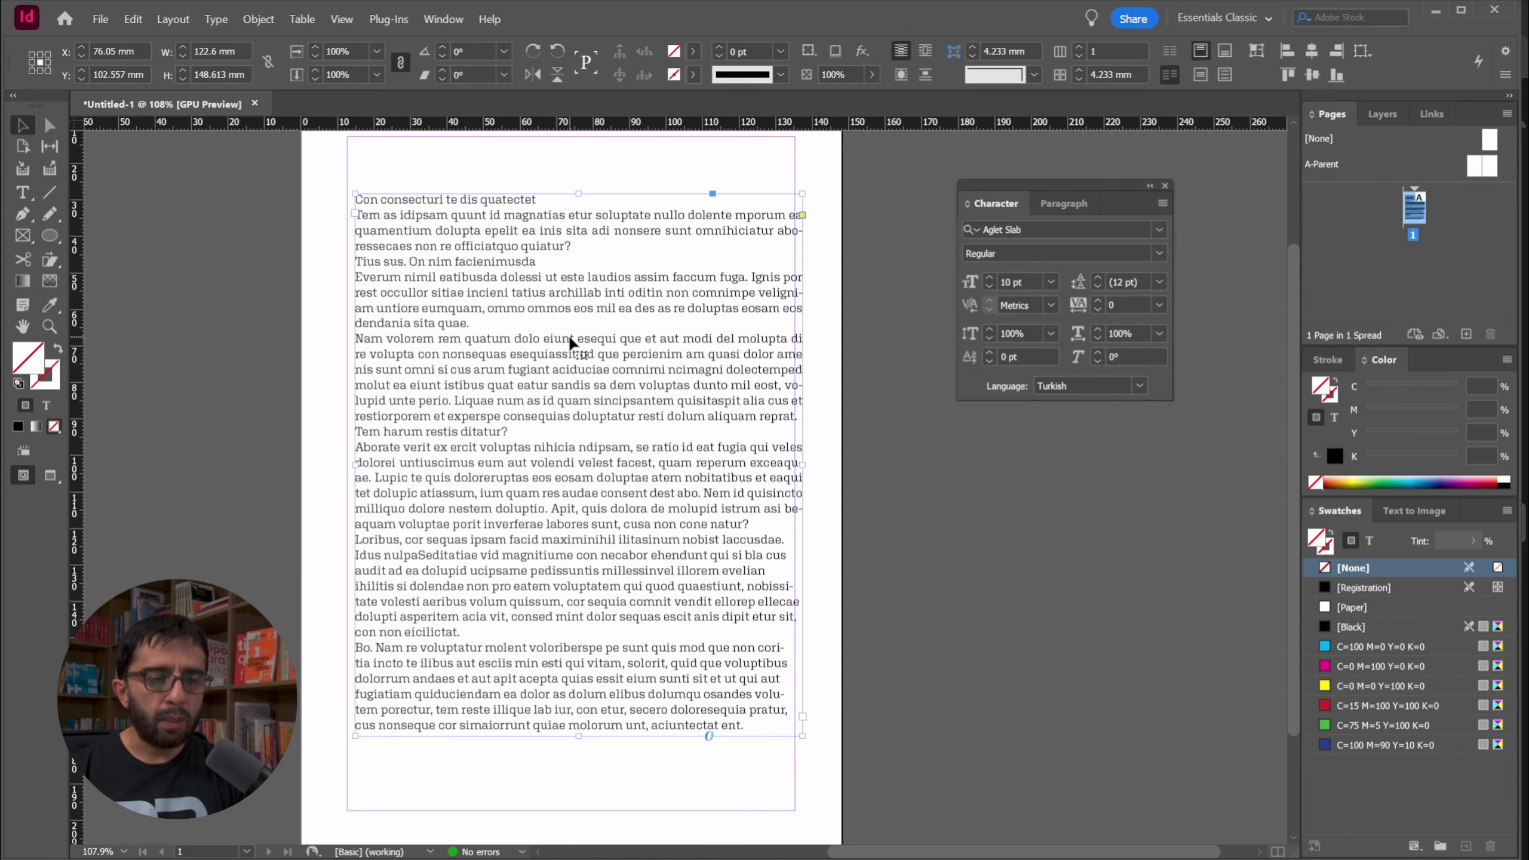
pyautogui.hscroll(-1, 568, 343)
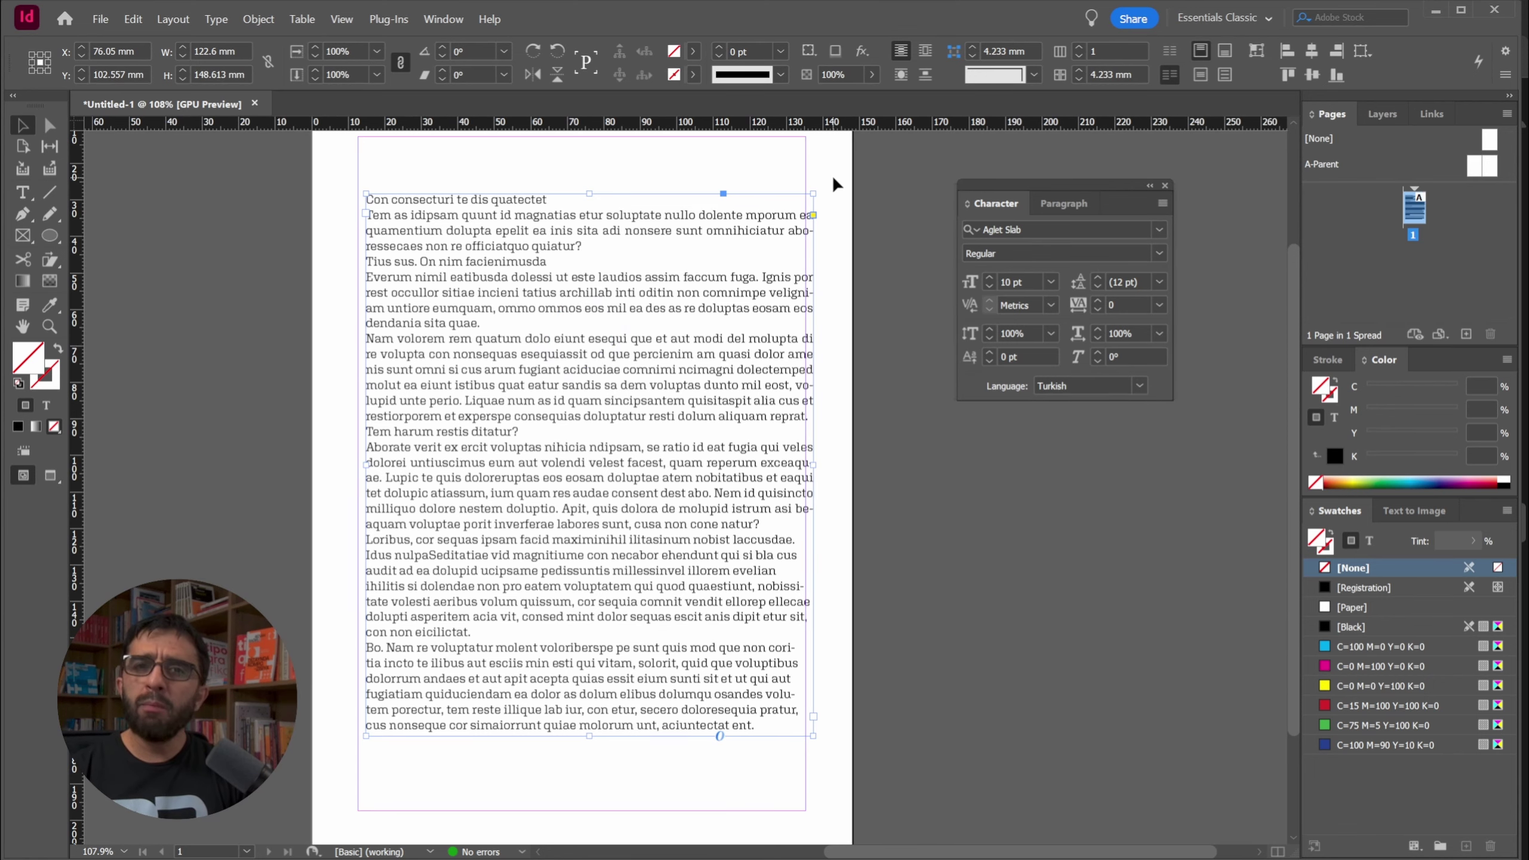
# Shift the text frame to the right, to an X position of about 80.7 mm
pyautogui.click(395, 341)
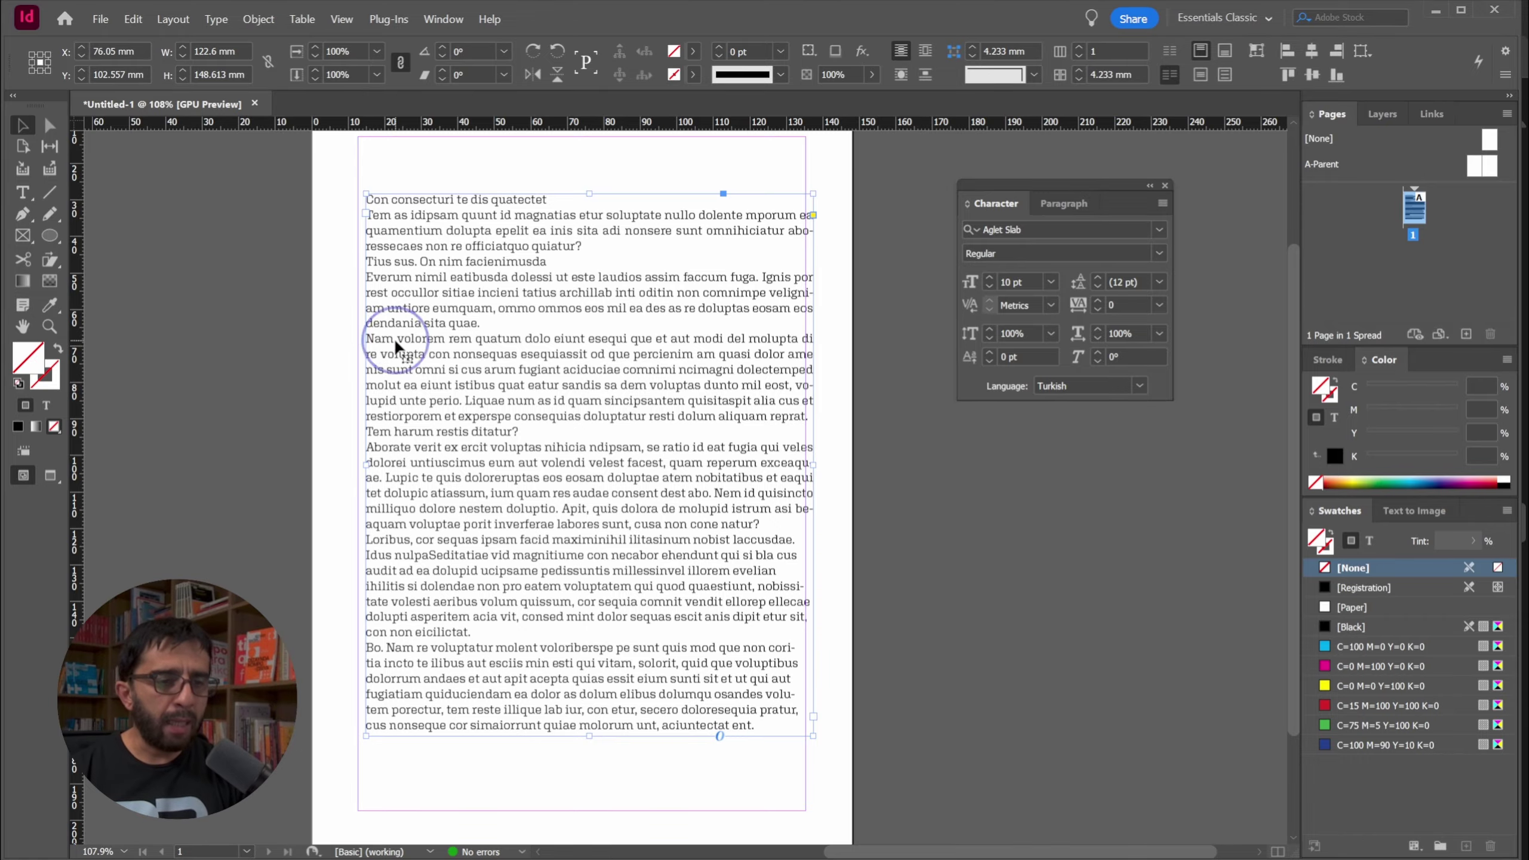
pyautogui.moveTo(394, 343); pyautogui.dragTo(389, 343)
pyautogui.moveTo(557, 417); pyautogui.dragTo(581, 416)
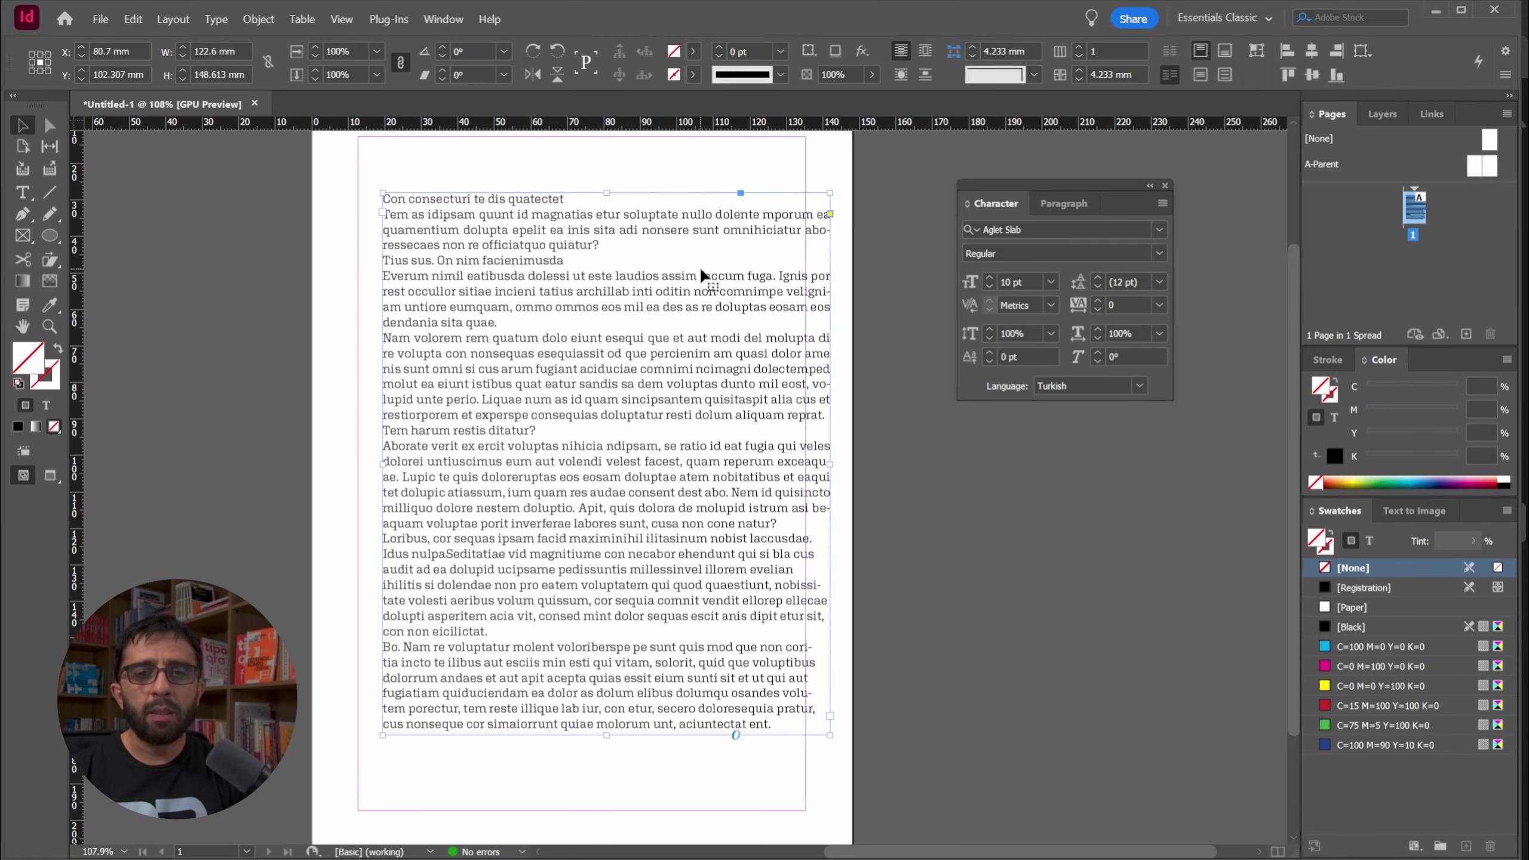
# Center the text frame horizontally on the page using the alignment commands
pyautogui.click(1363, 53)
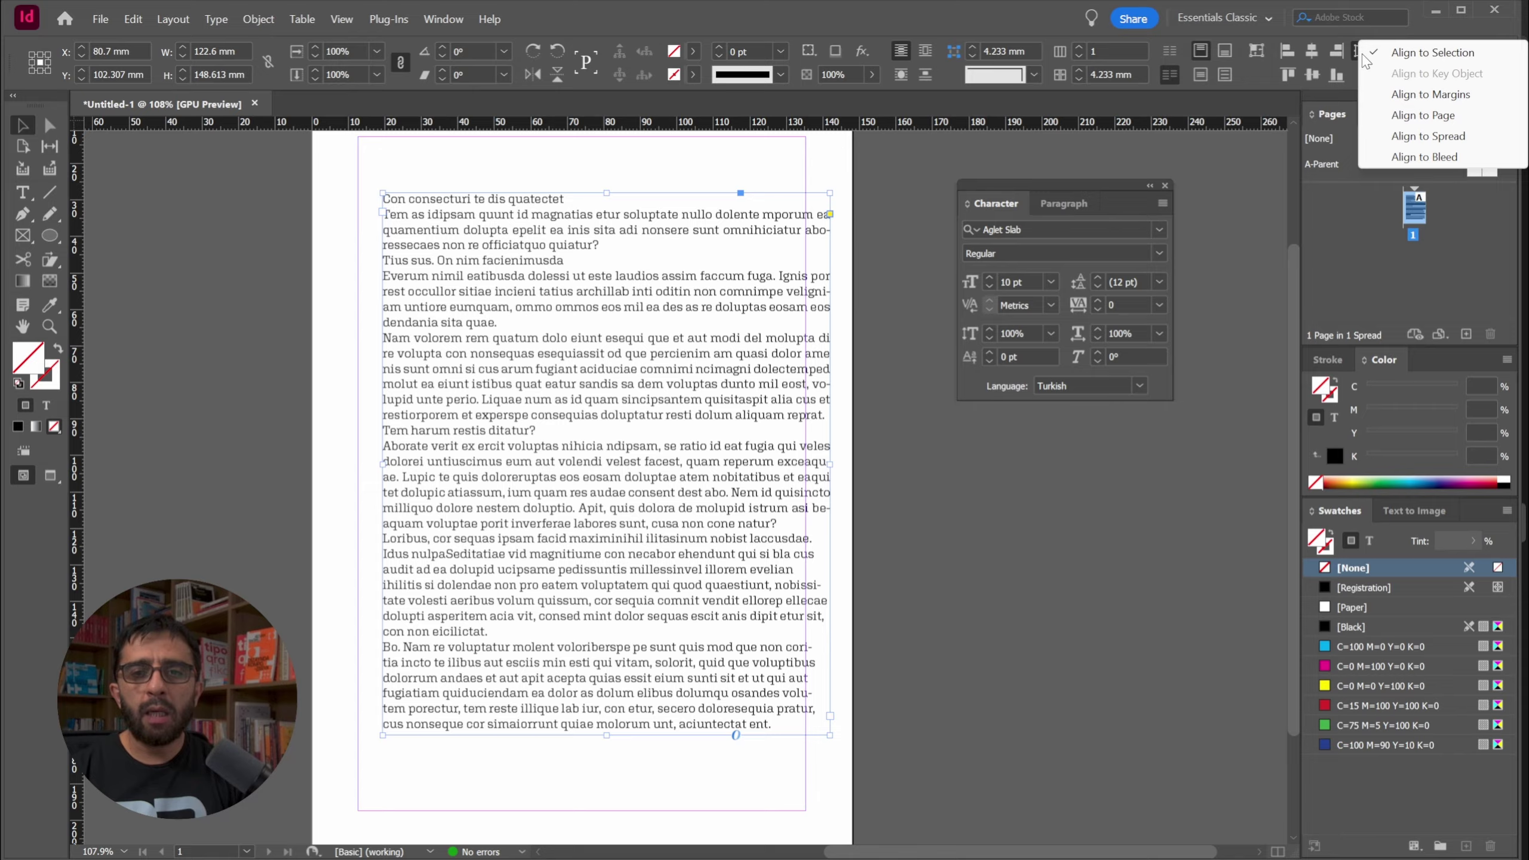
pyautogui.click(1453, 124)
pyautogui.click(1311, 51)
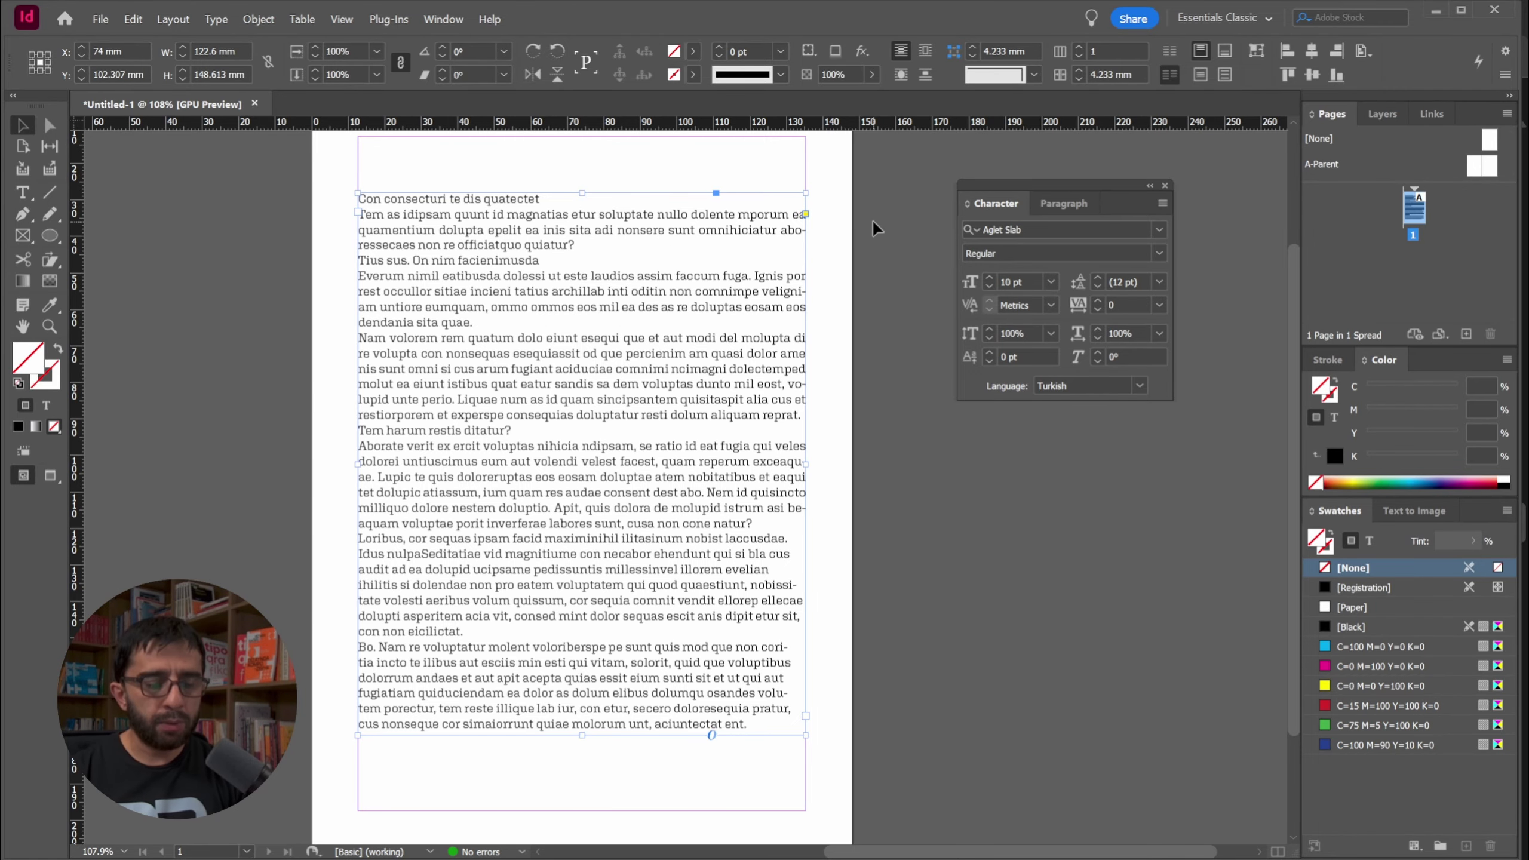
# Move the text frame up to the top margin and extend its lower edge to the bottom margin, about 184.6 mm high
pyautogui.scroll(1, 843, 254)
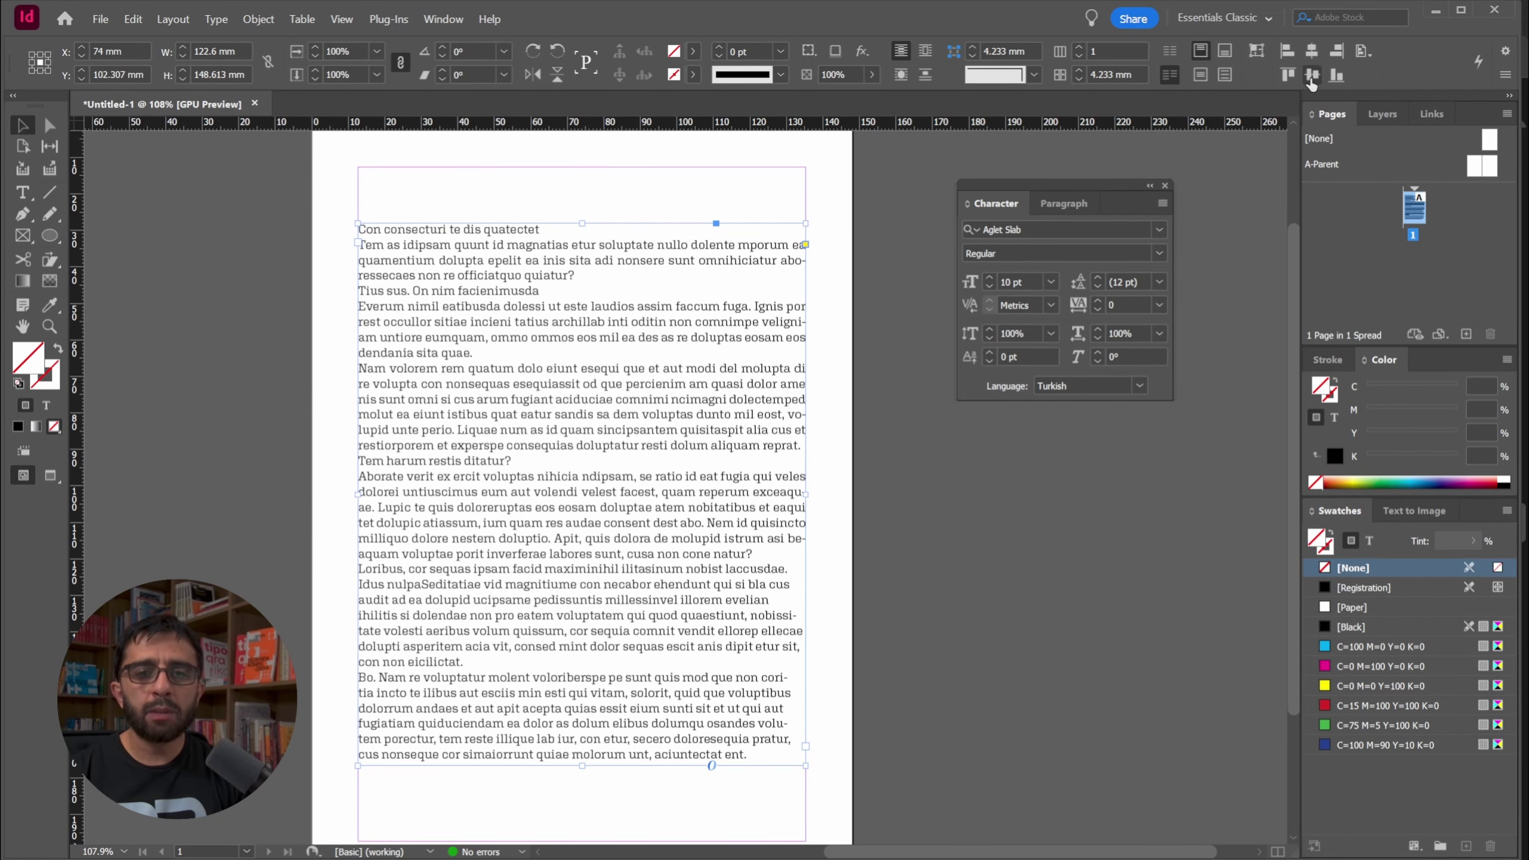
pyautogui.click(1287, 51)
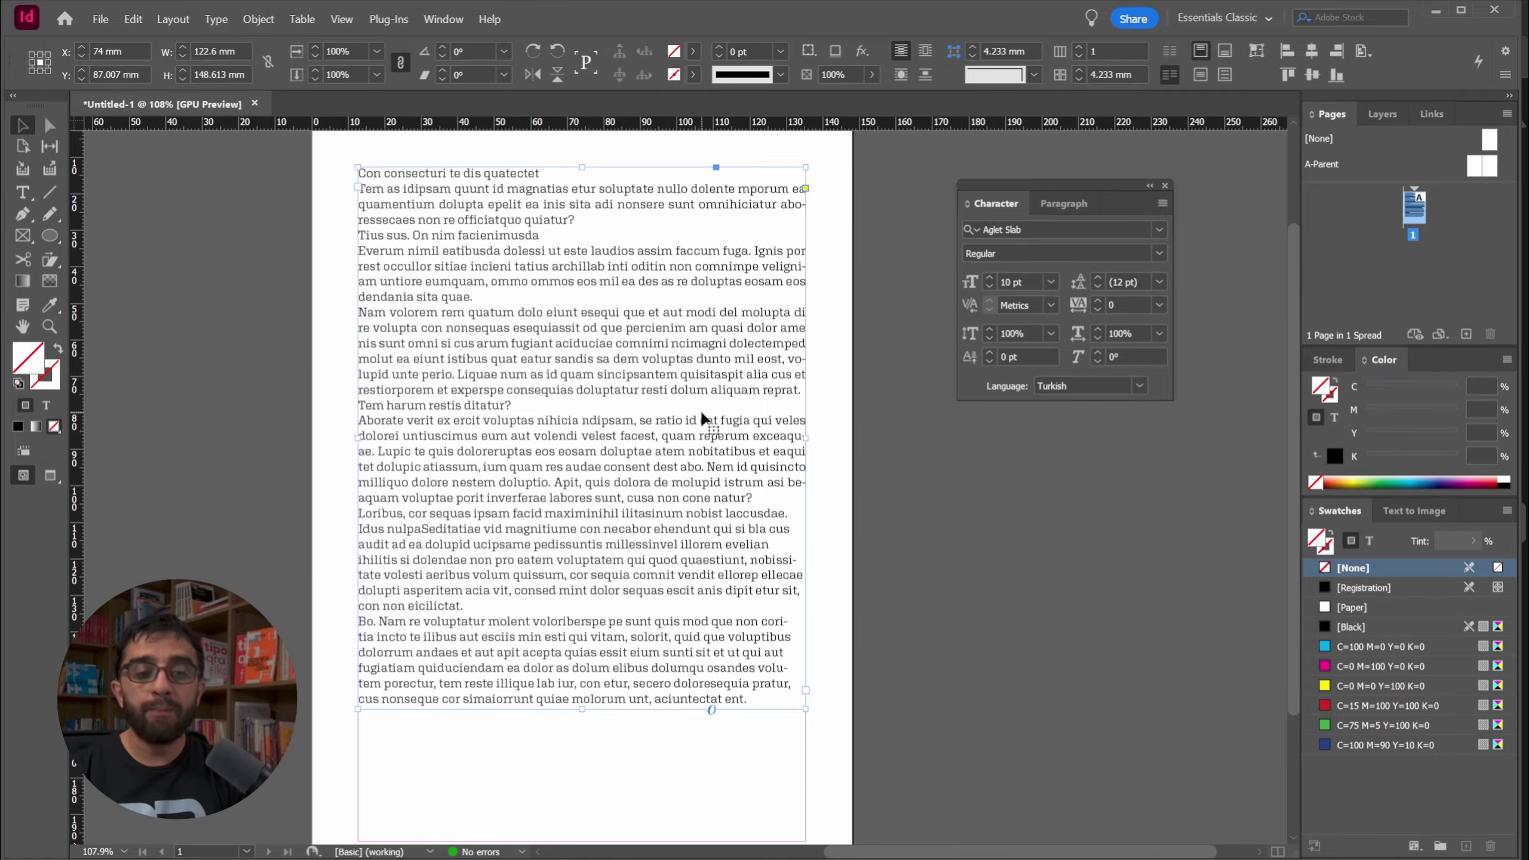
pyautogui.scroll(-1, 608, 420)
pyautogui.moveTo(587, 666); pyautogui.dragTo(587, 797)
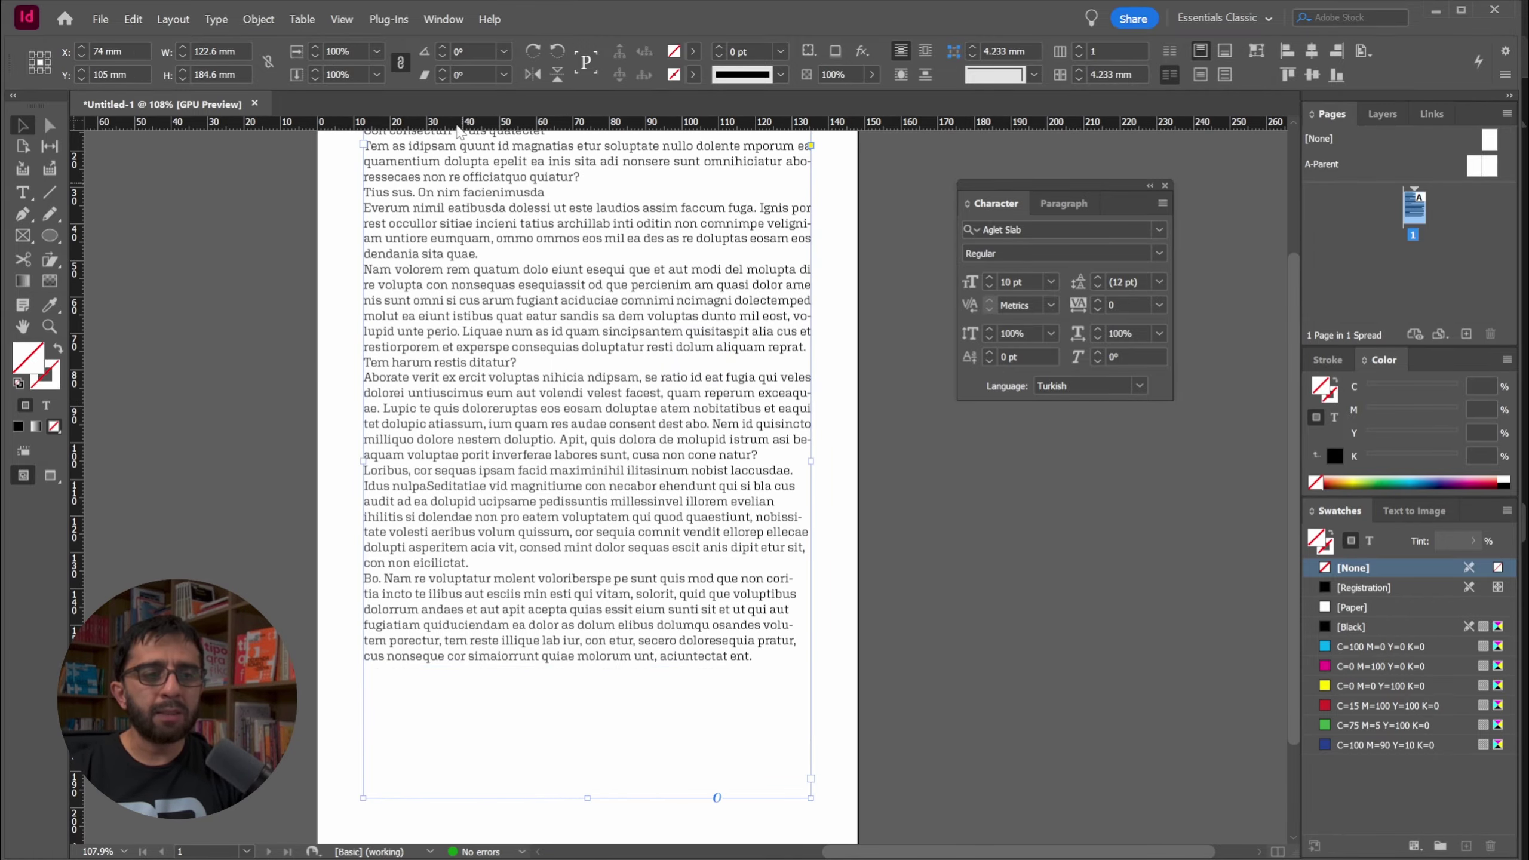
# Set the leading of the text in the frame to 14 pt and deselect the frame
pyautogui.scroll(1, 641, 241)
pyautogui.click(649, 299)
pyautogui.scroll(-1, 649, 299)
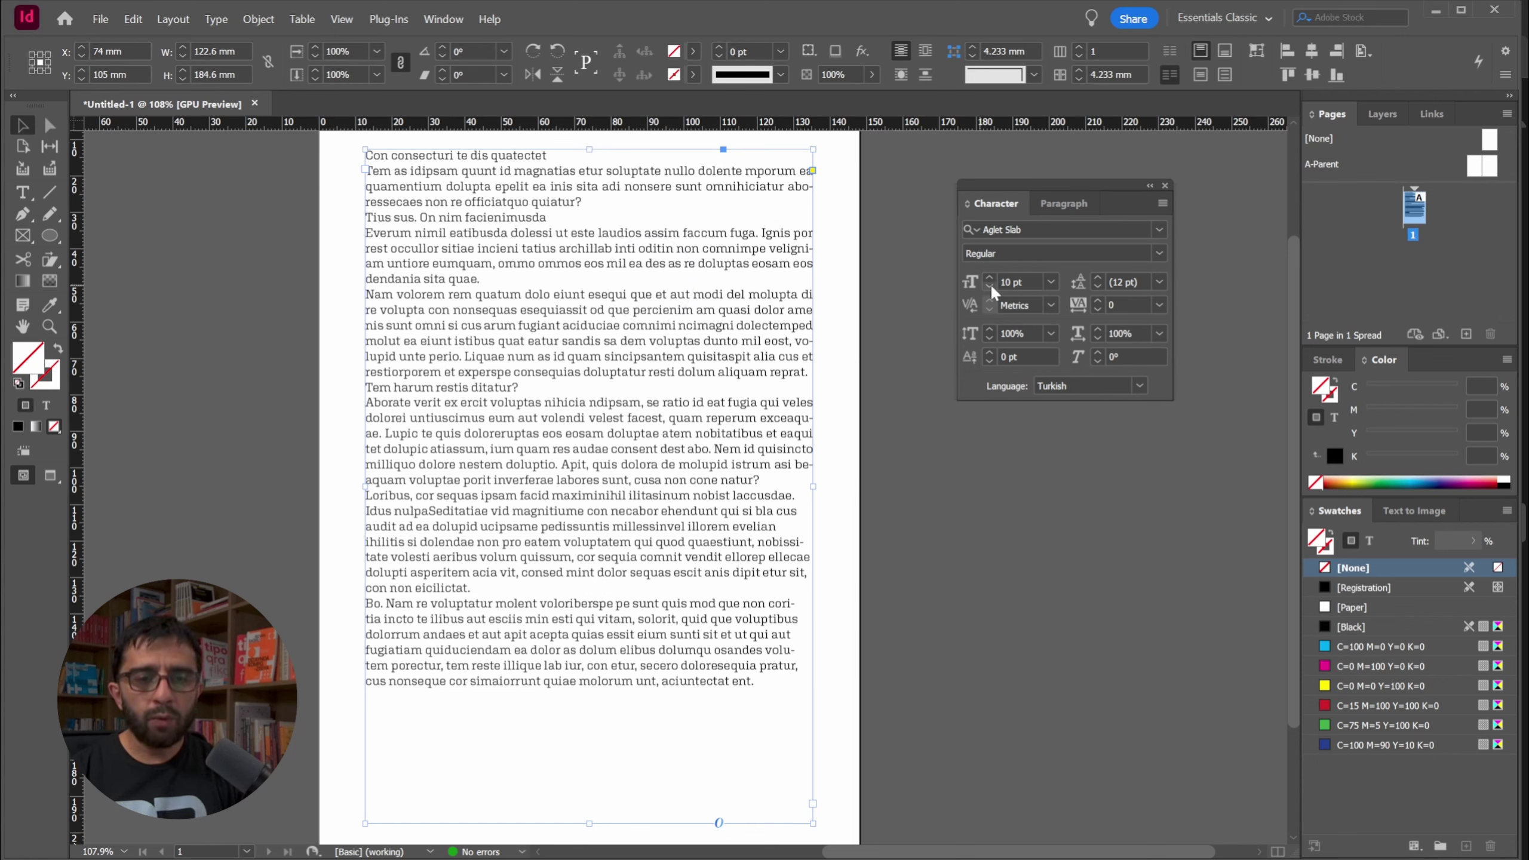
pyautogui.click(1142, 283)
pyautogui.write('1')
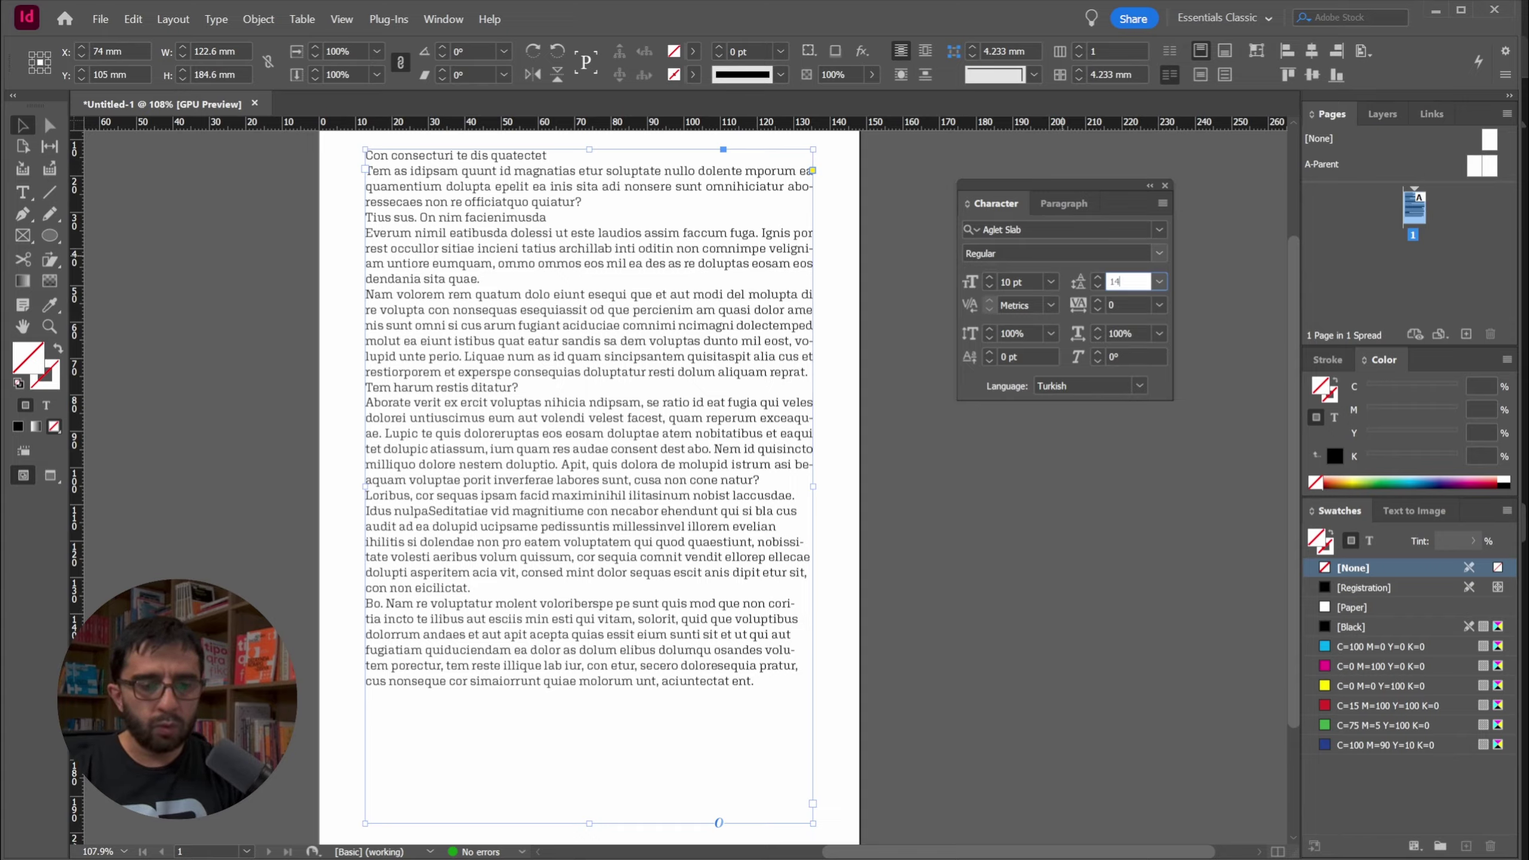
pyautogui.write('4')
pyautogui.press('Return')
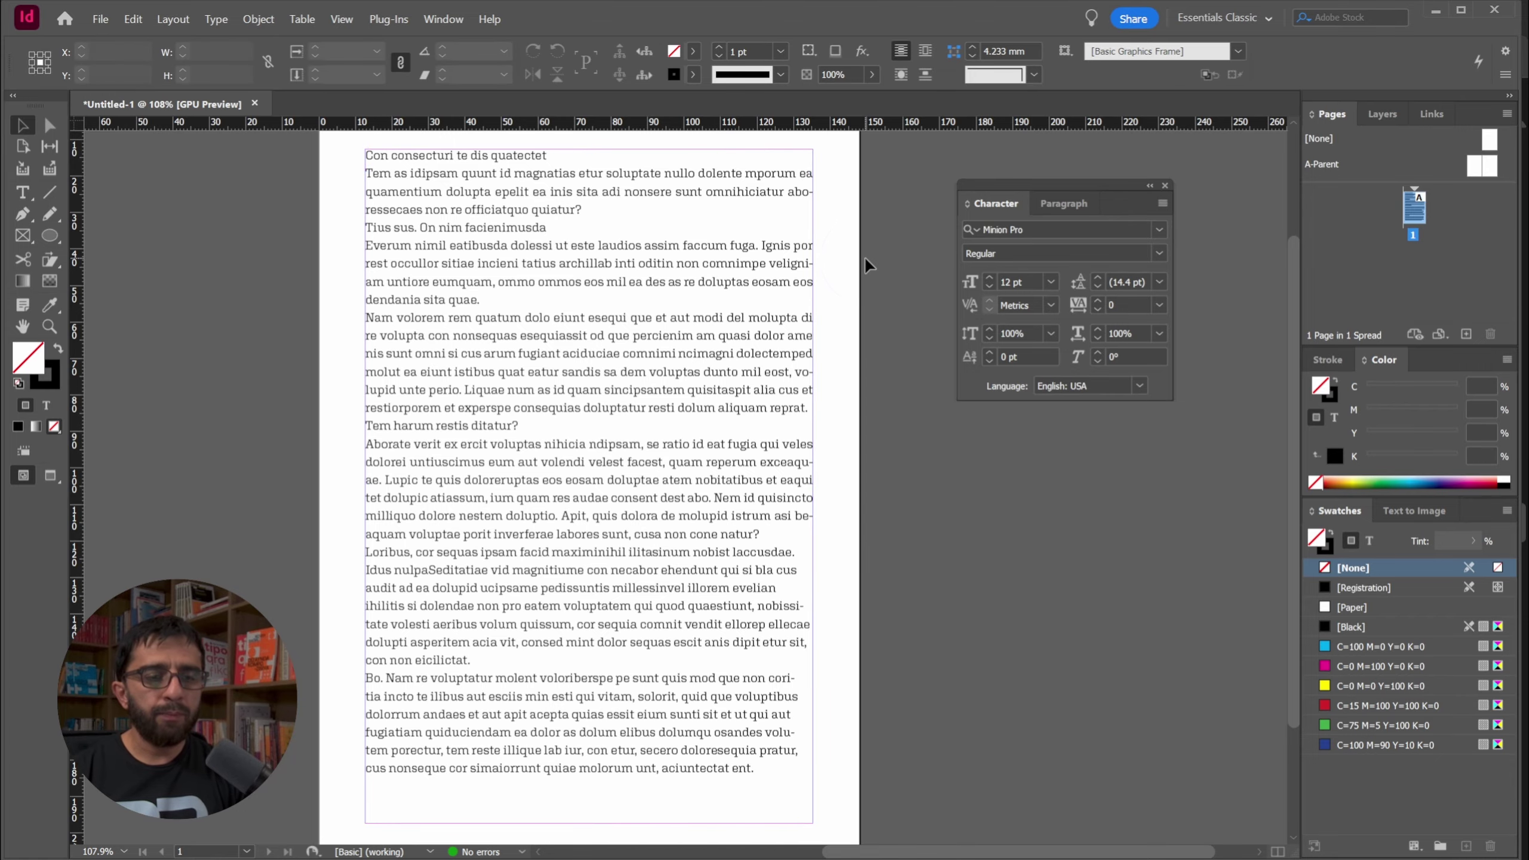
pyautogui.click(852, 282)
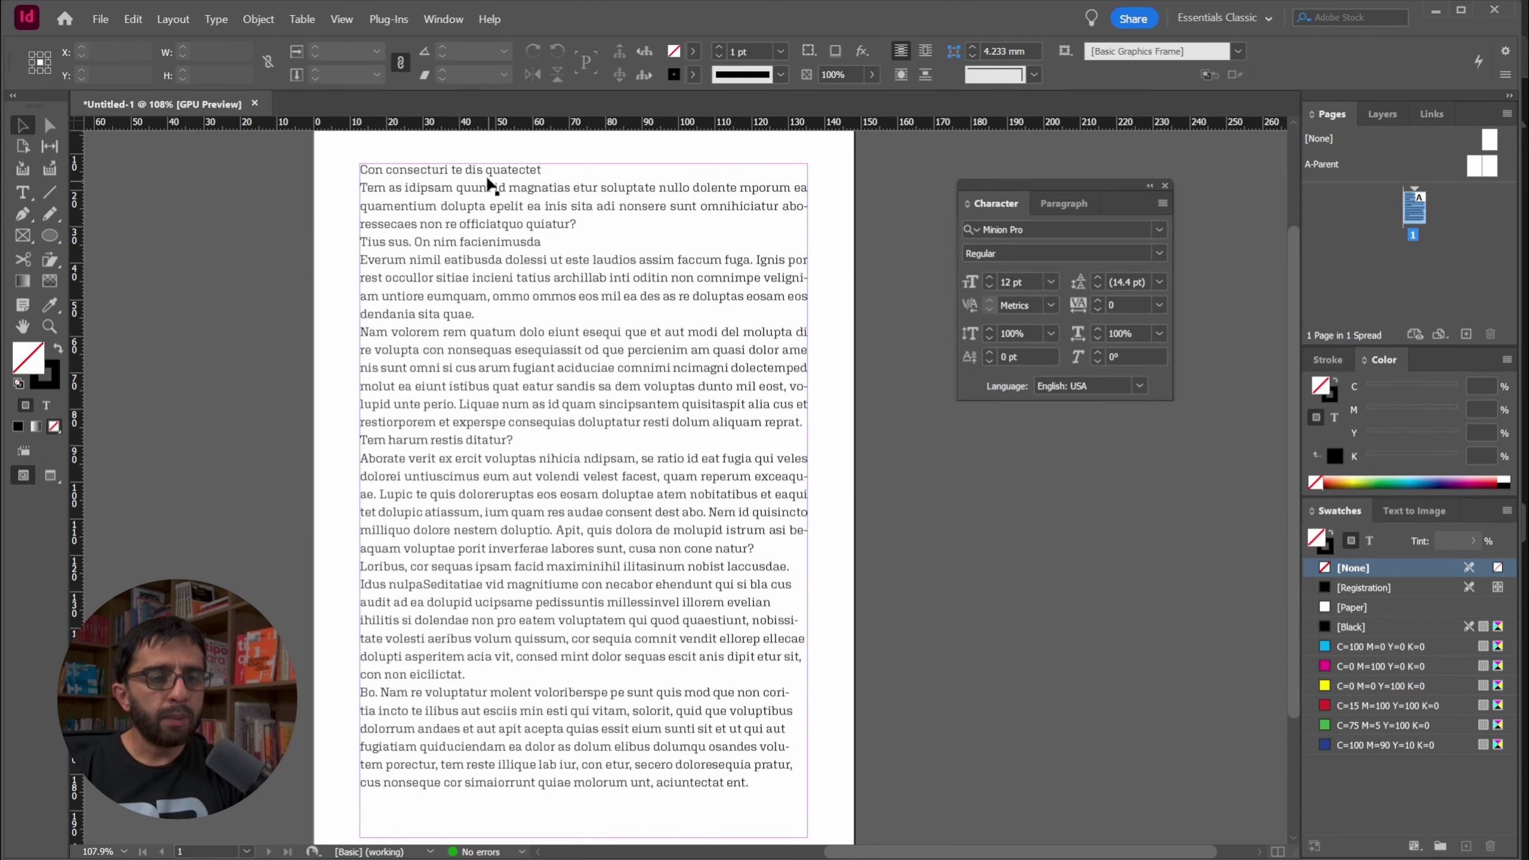
# Format the first line, "Con consecturi te dis quatectet", as a heading in 20 pt Bold
pyautogui.doubleClick(557, 168)
pyautogui.moveTo(559, 164); pyautogui.dragTo(280, 153)
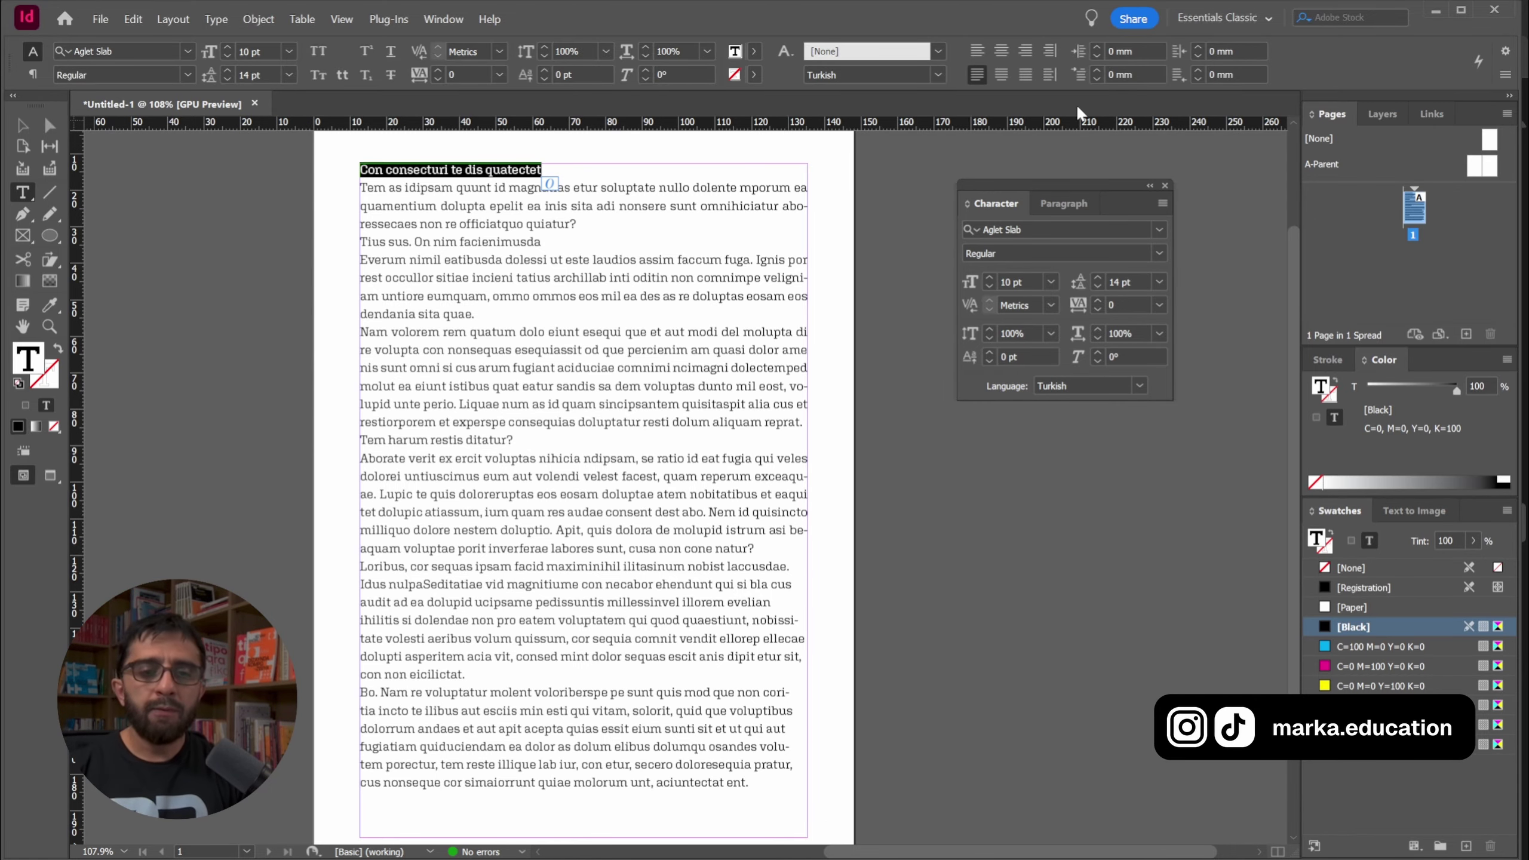
pyautogui.click(1050, 281)
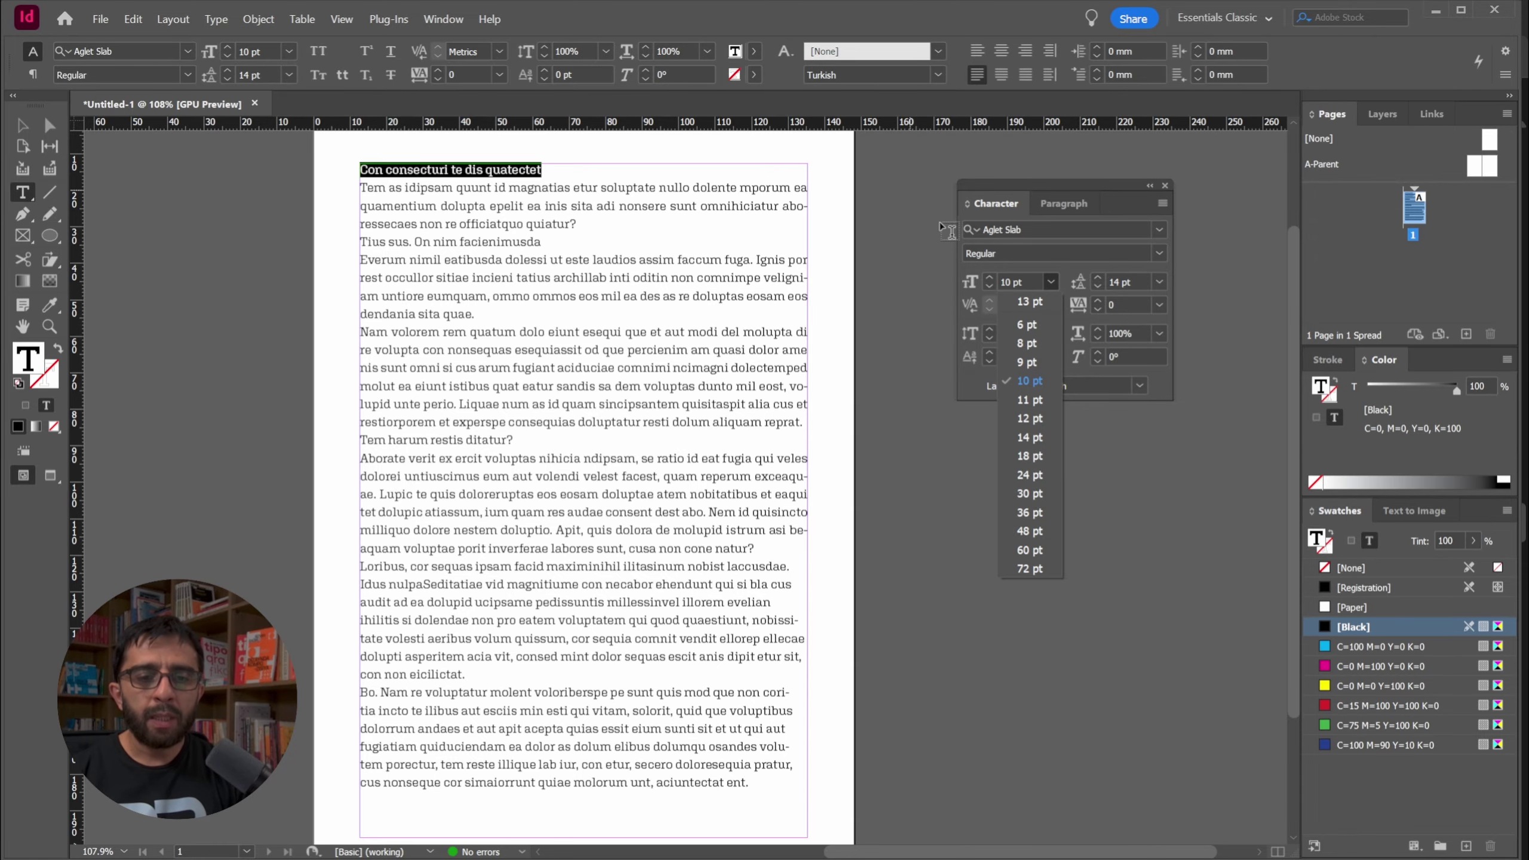
pyautogui.click(1026, 281)
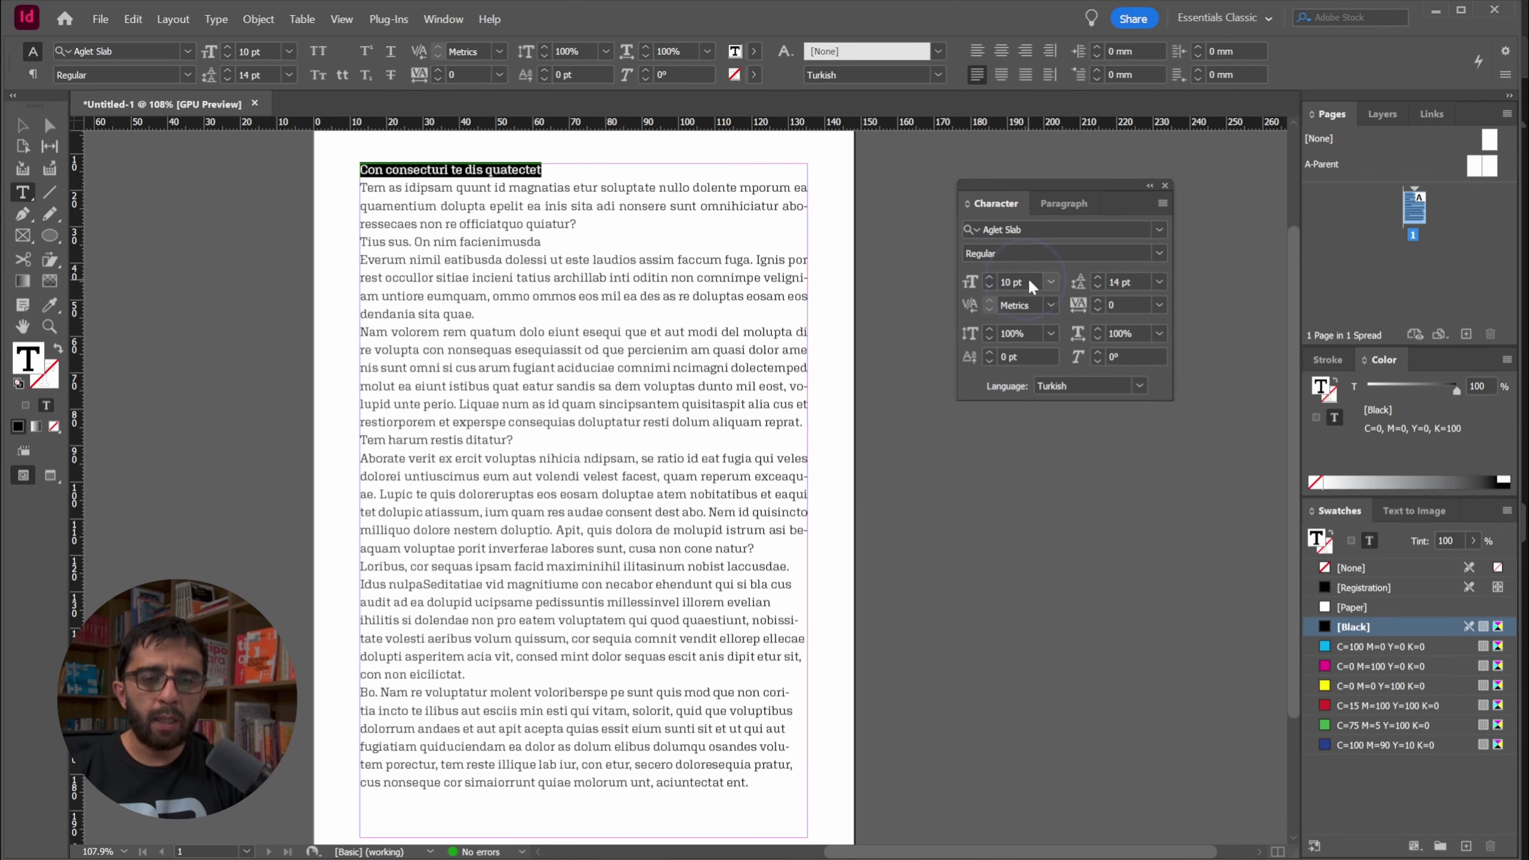
pyautogui.doubleClick(1017, 282)
pyautogui.write('20')
pyautogui.press('Return')
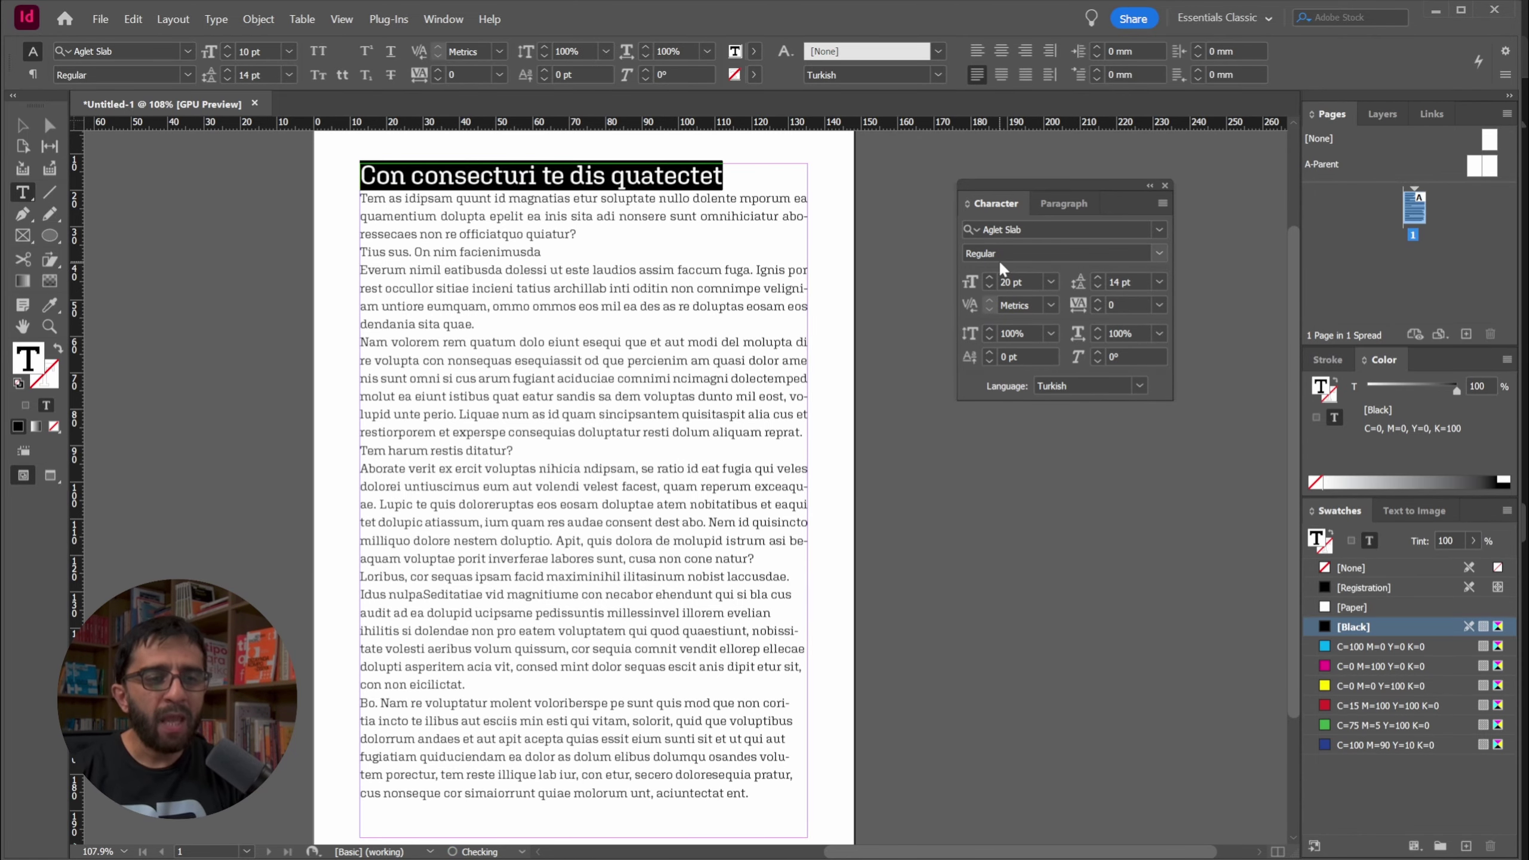
pyautogui.click(1157, 260)
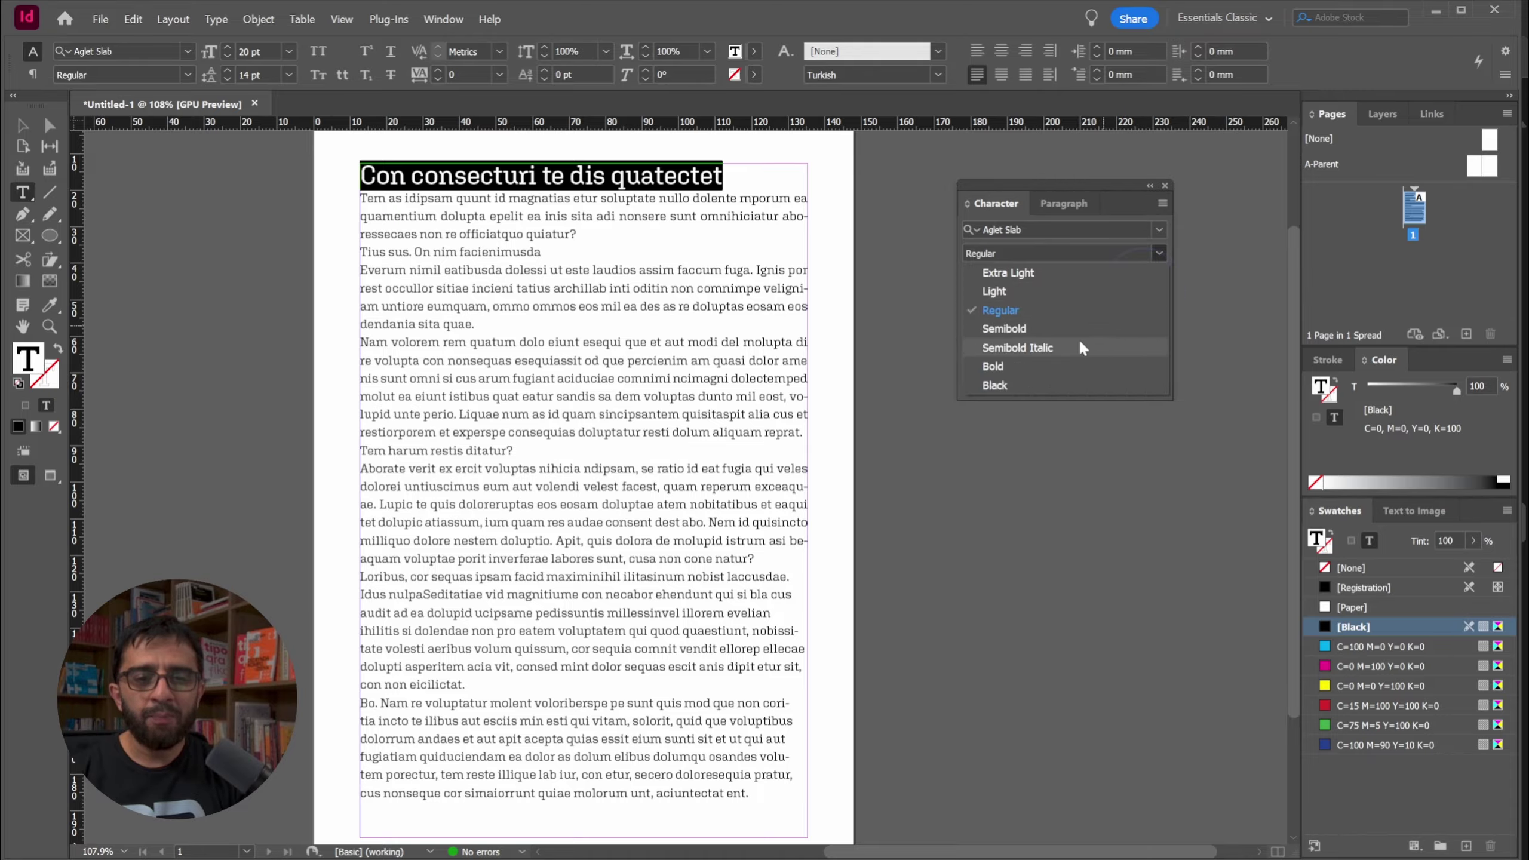
pyautogui.click(1023, 366)
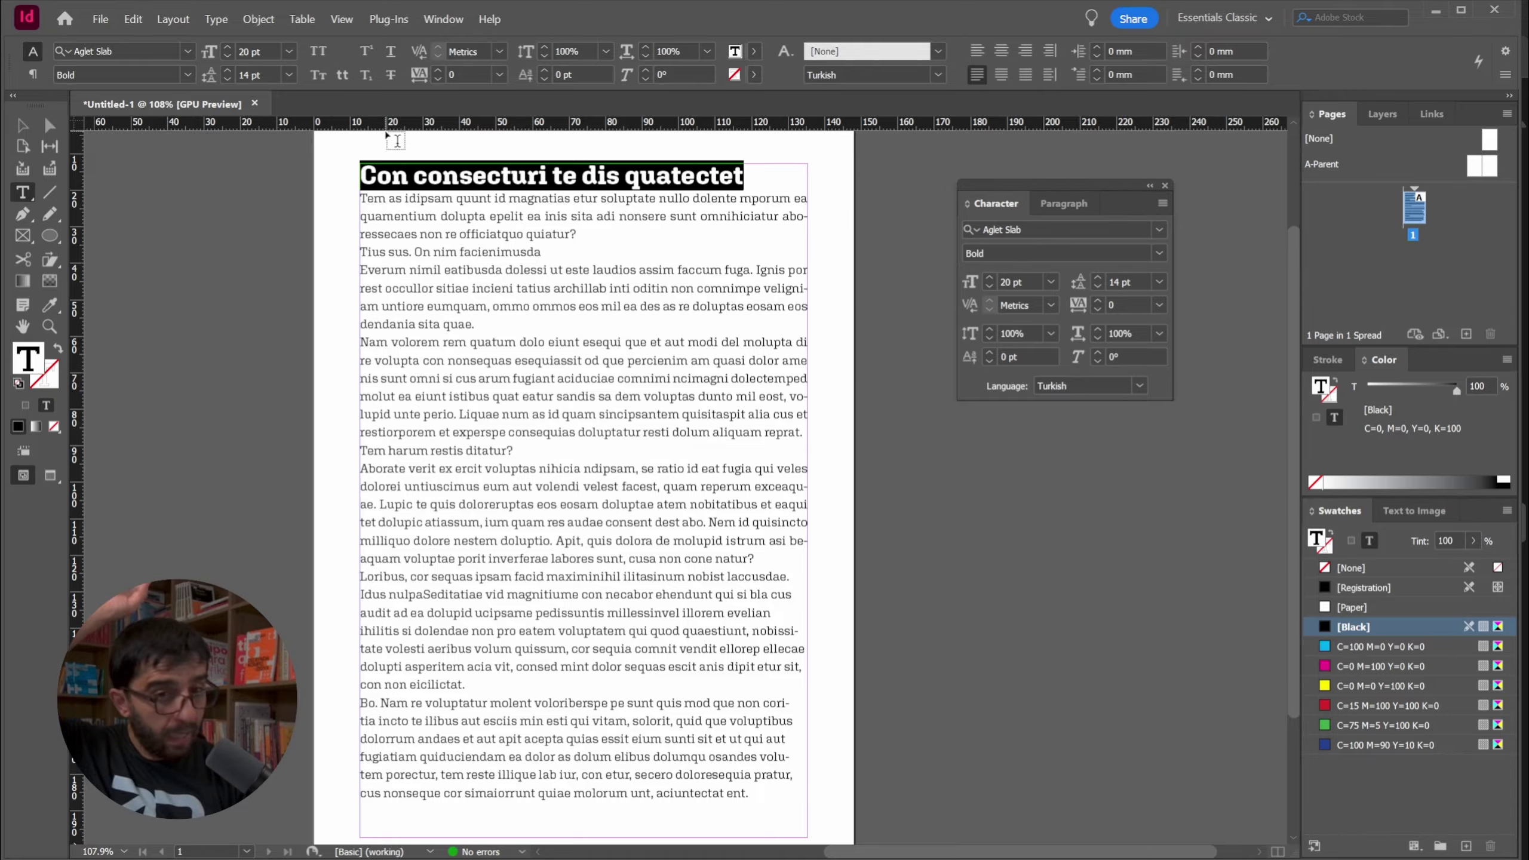
# Set the line "Tius sus. On nim facienimusda" in Bold as a subheading
pyautogui.click(478, 252)
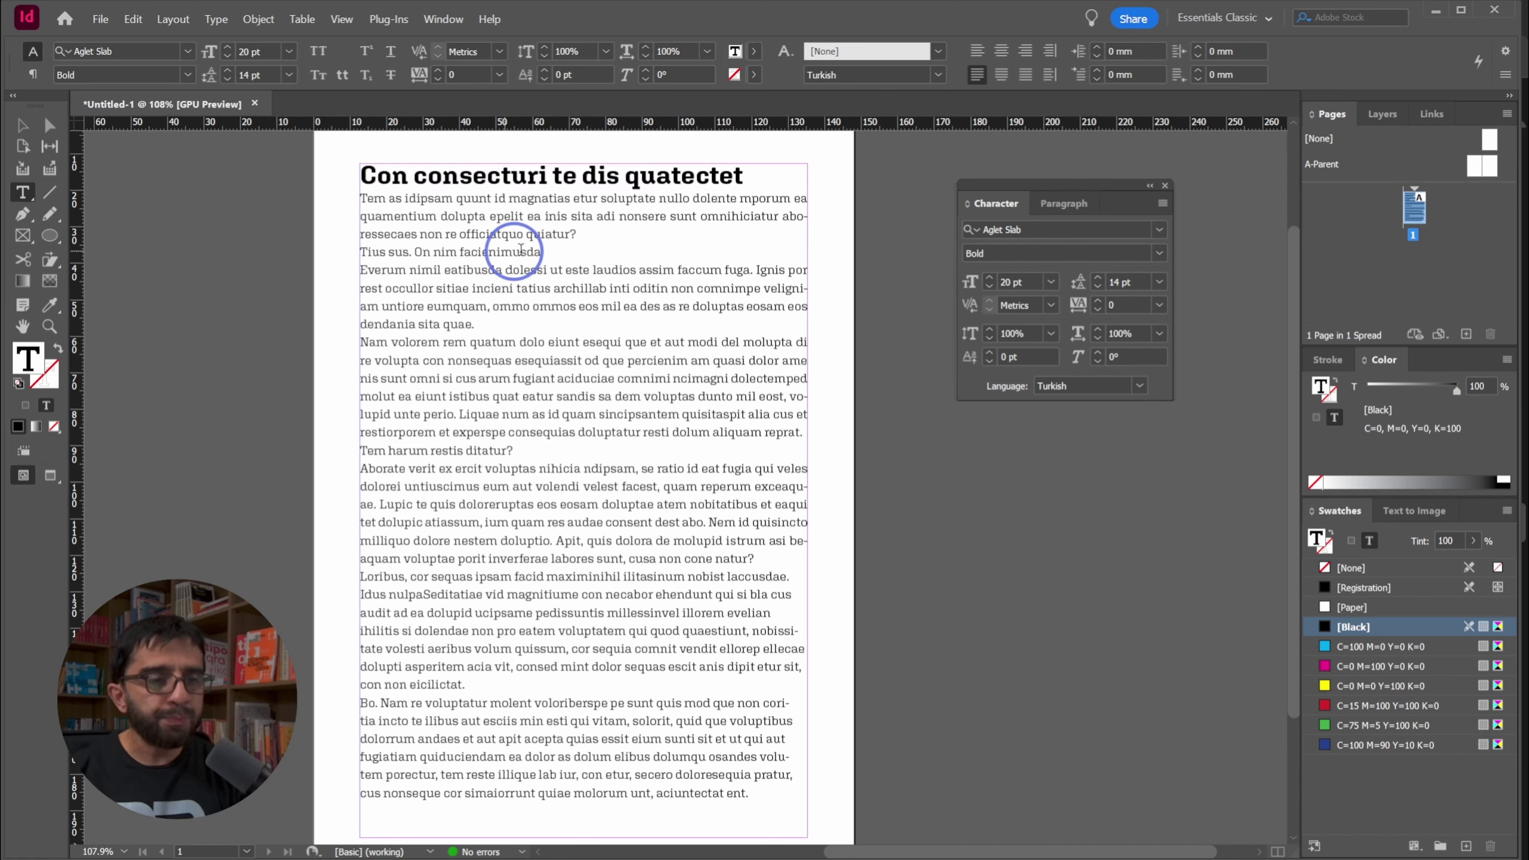
pyautogui.moveTo(567, 246); pyautogui.dragTo(317, 246)
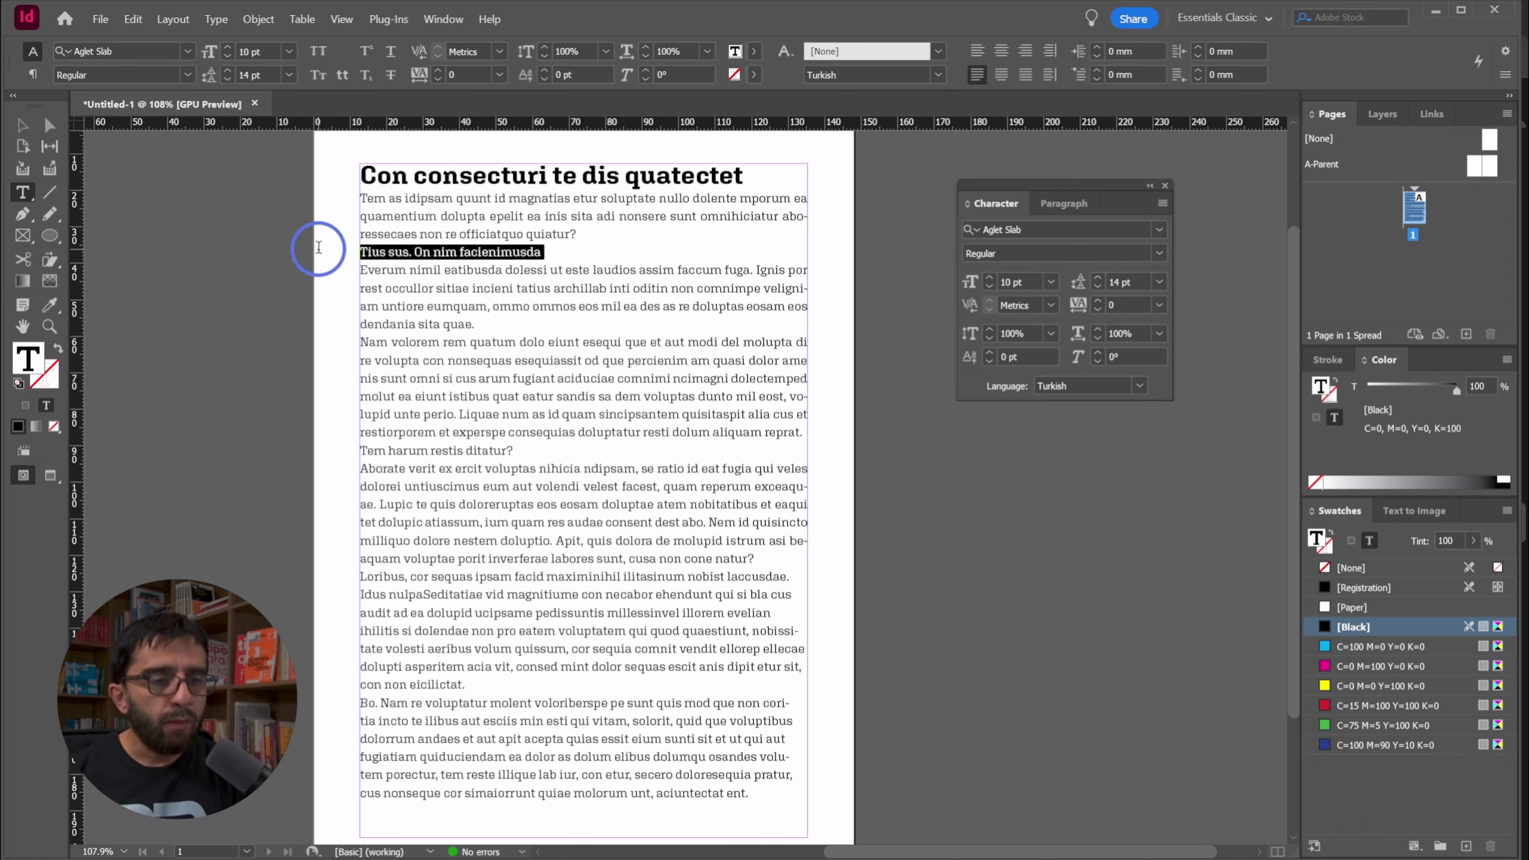
pyautogui.click(1158, 254)
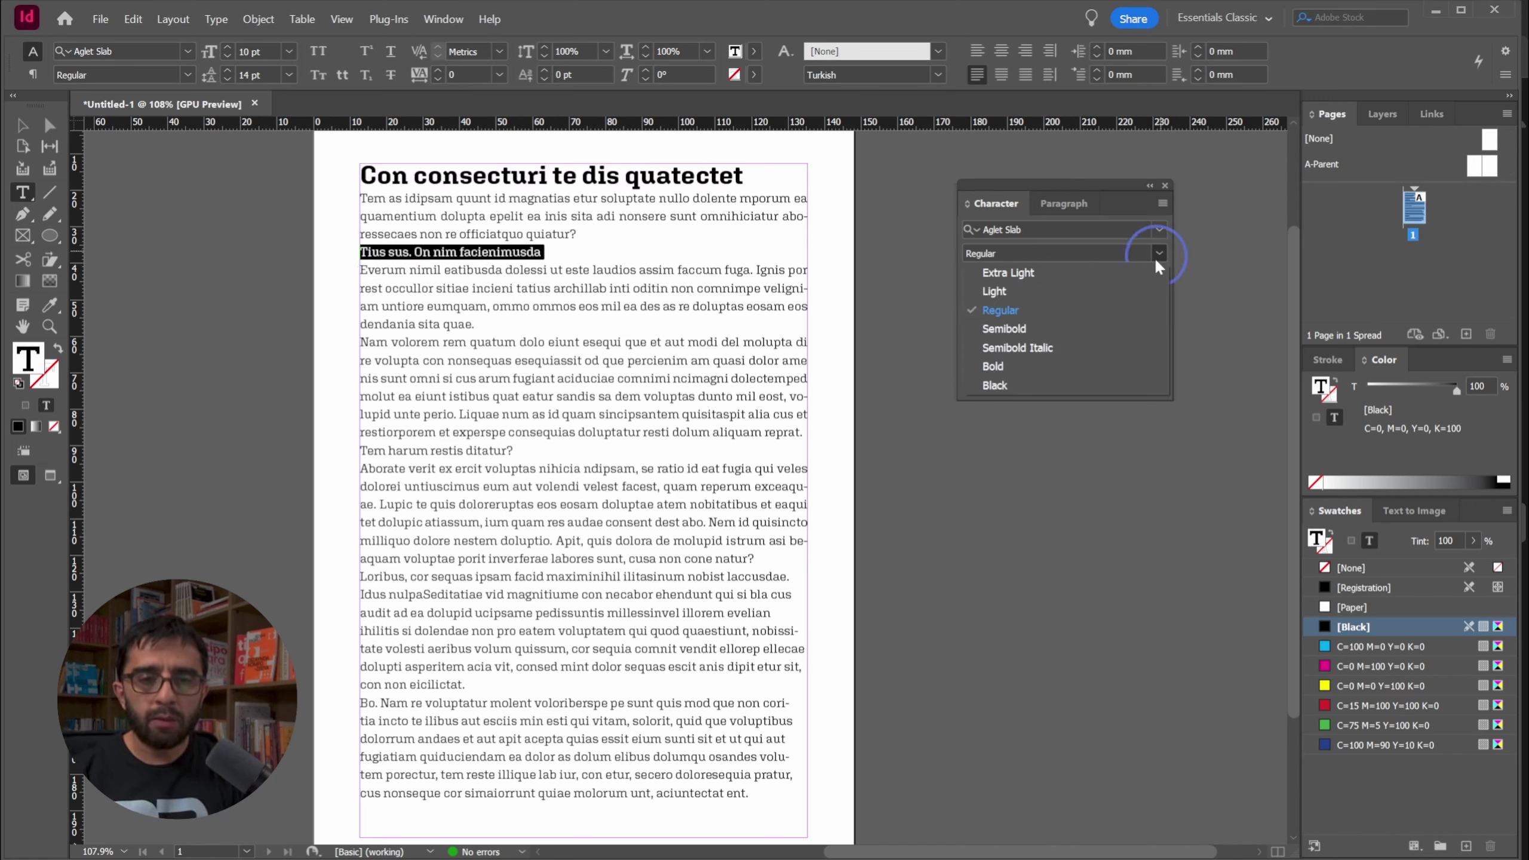
pyautogui.click(1020, 359)
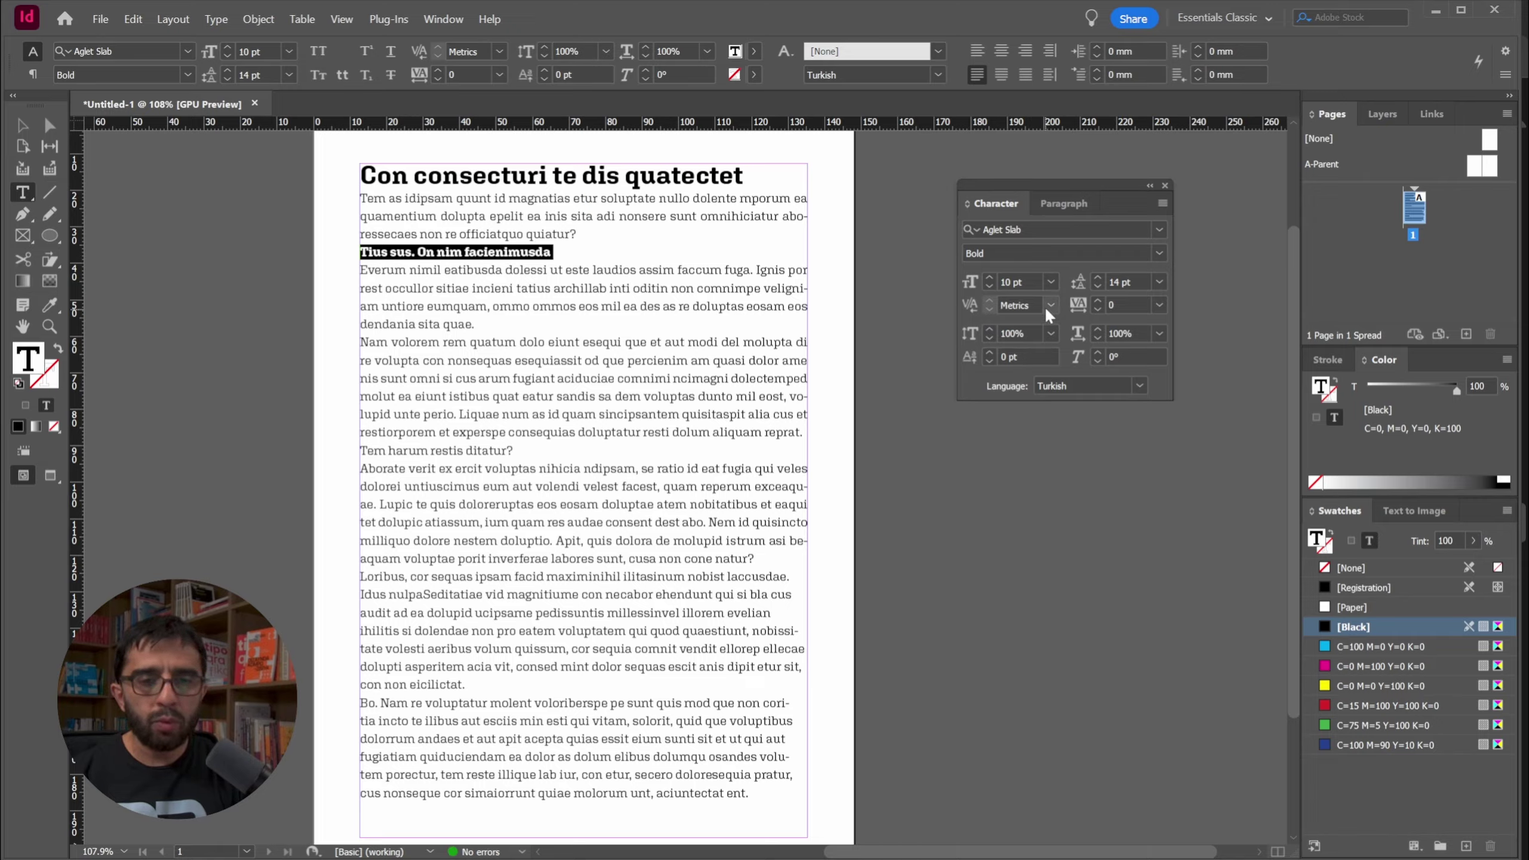
# Set the line "Tem harum restis ditatur?" in Bold as a subheading
pyautogui.click(523, 450)
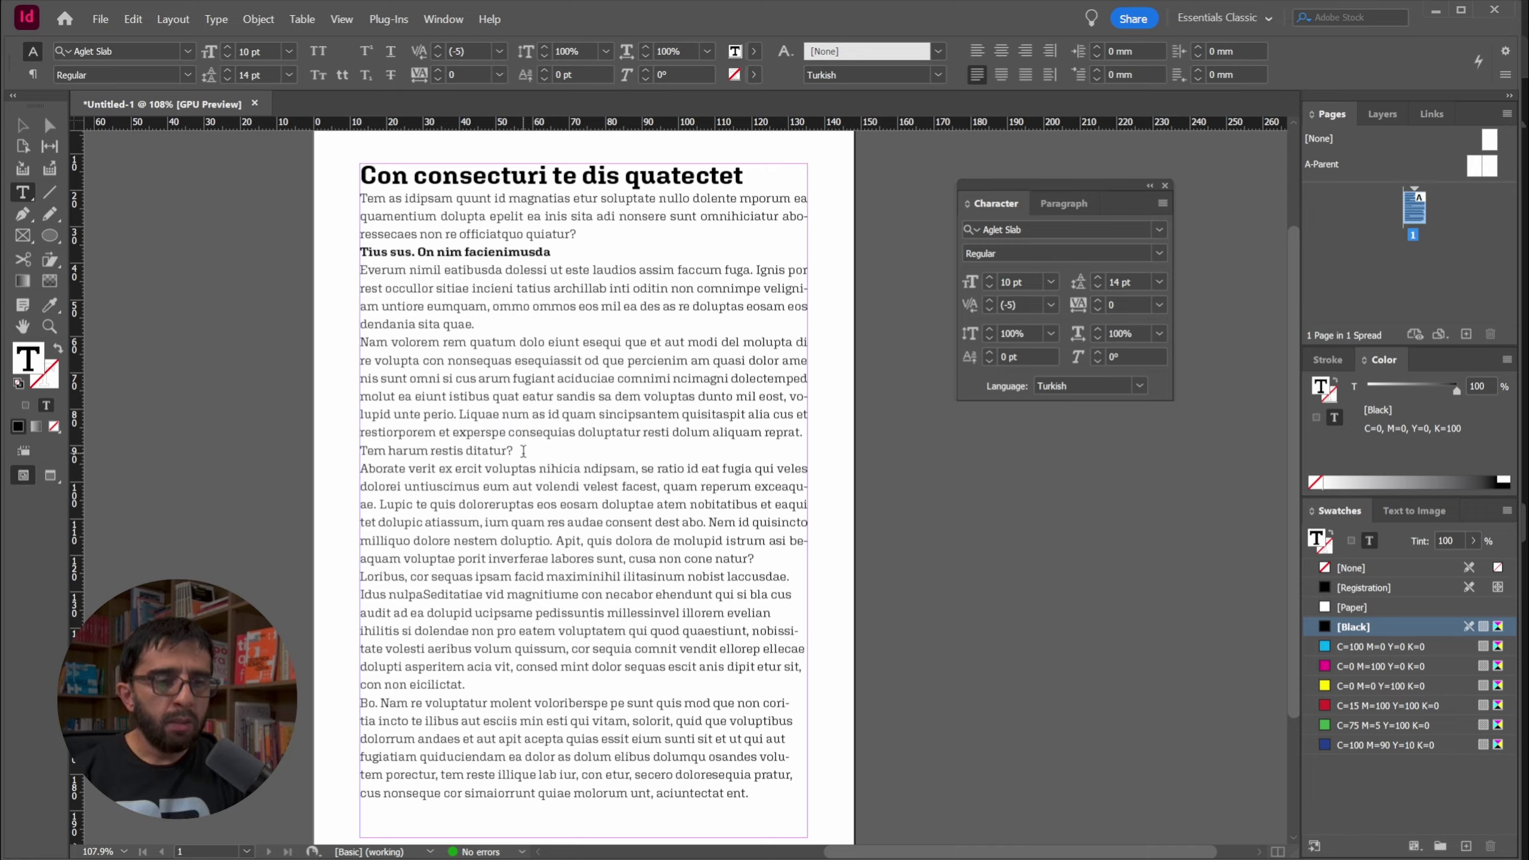
pyautogui.moveTo(525, 452); pyautogui.dragTo(266, 448)
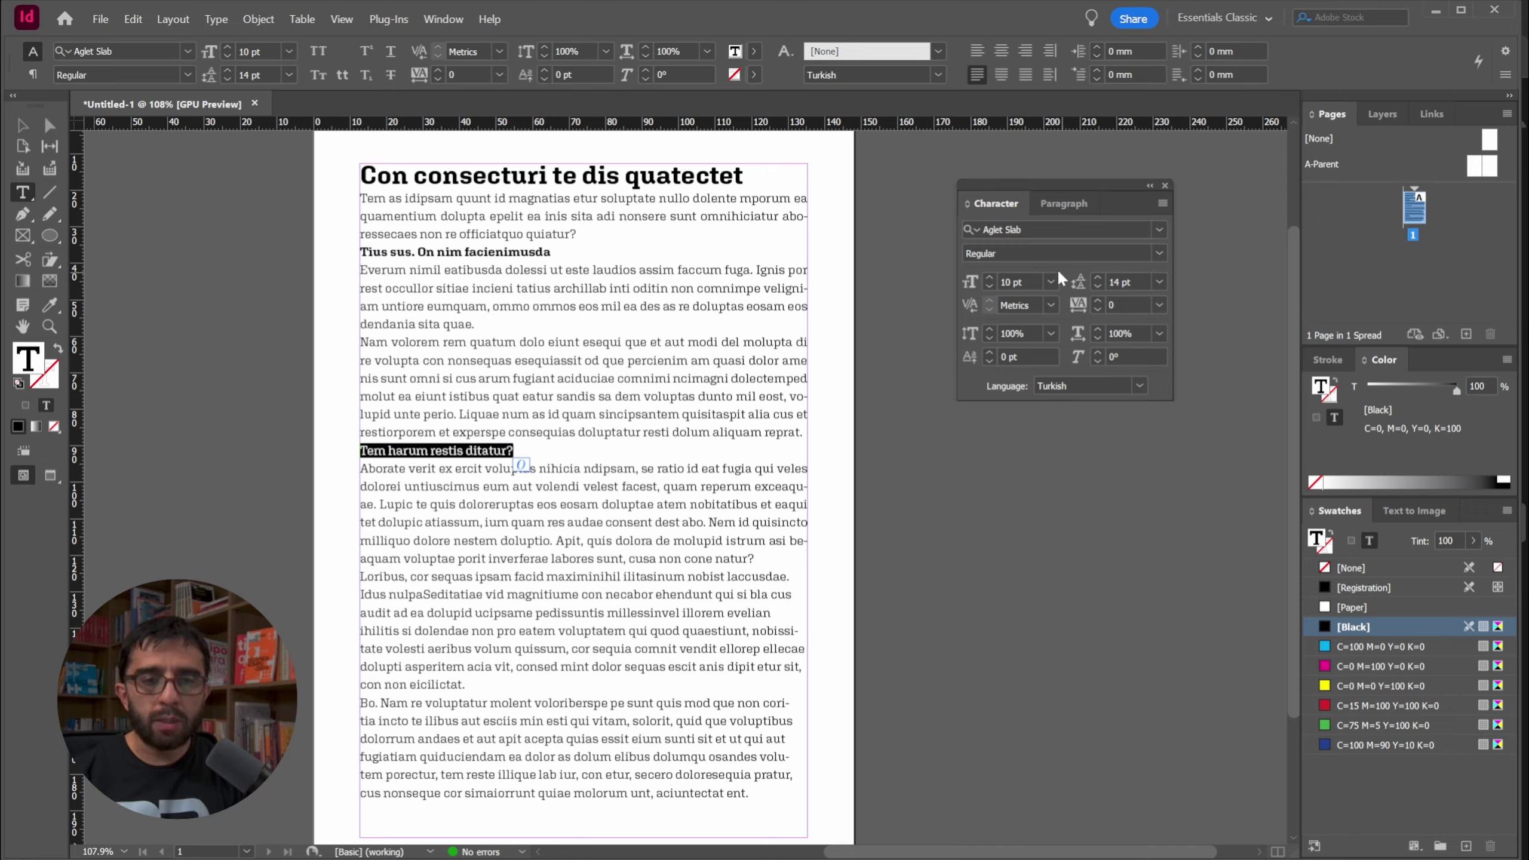
pyautogui.click(1160, 253)
pyautogui.click(1005, 363)
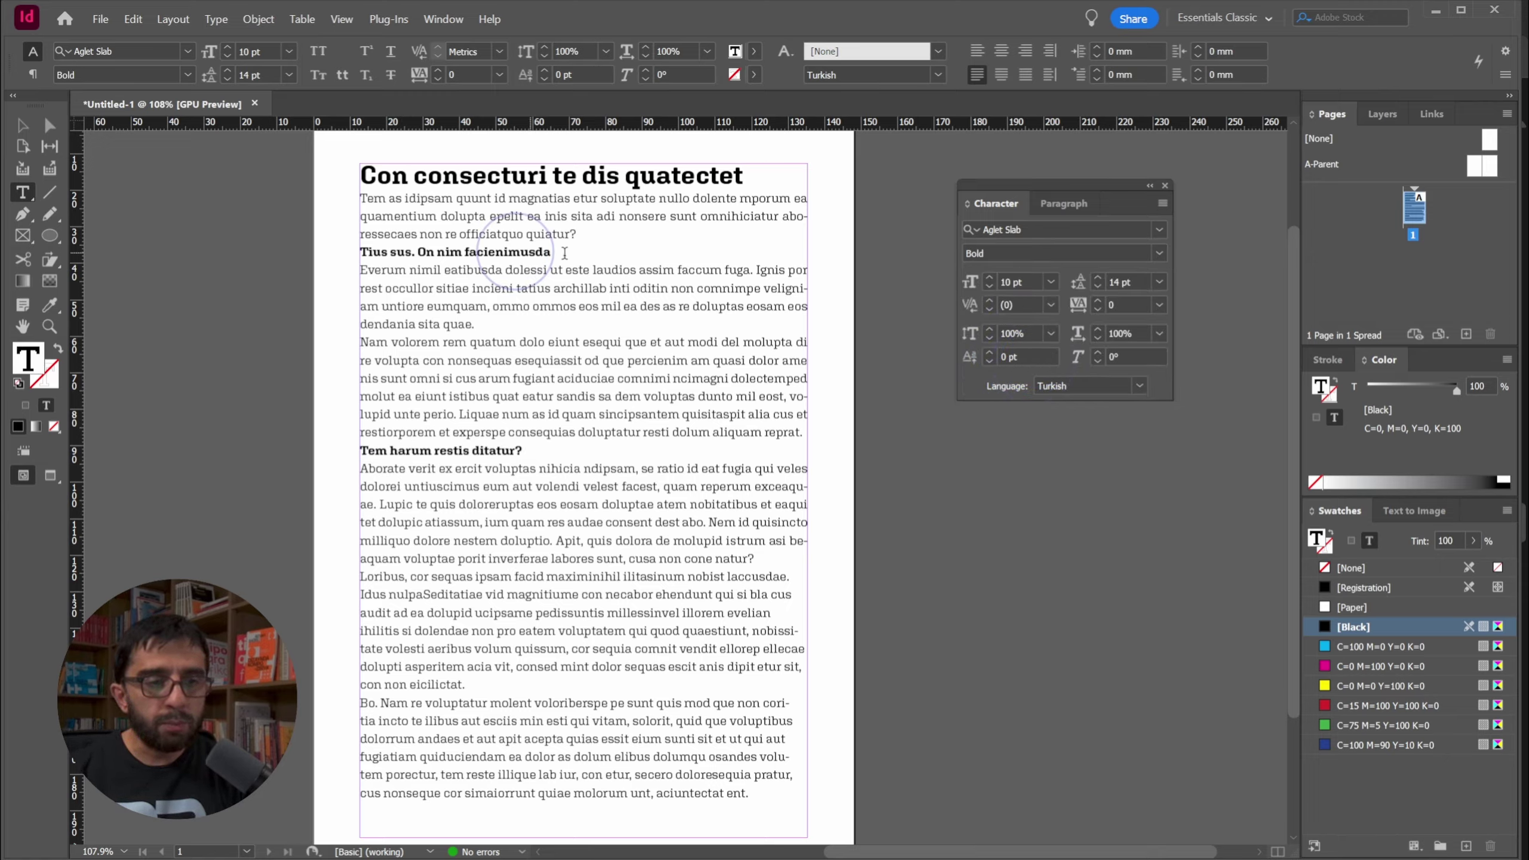
pyautogui.moveTo(551, 253)
pyautogui.mouseDown()
pyautogui.moveTo(362, 252)
pyautogui.moveTo(553, 253)
pyautogui.mouseUp()
pyautogui.click(536, 215)
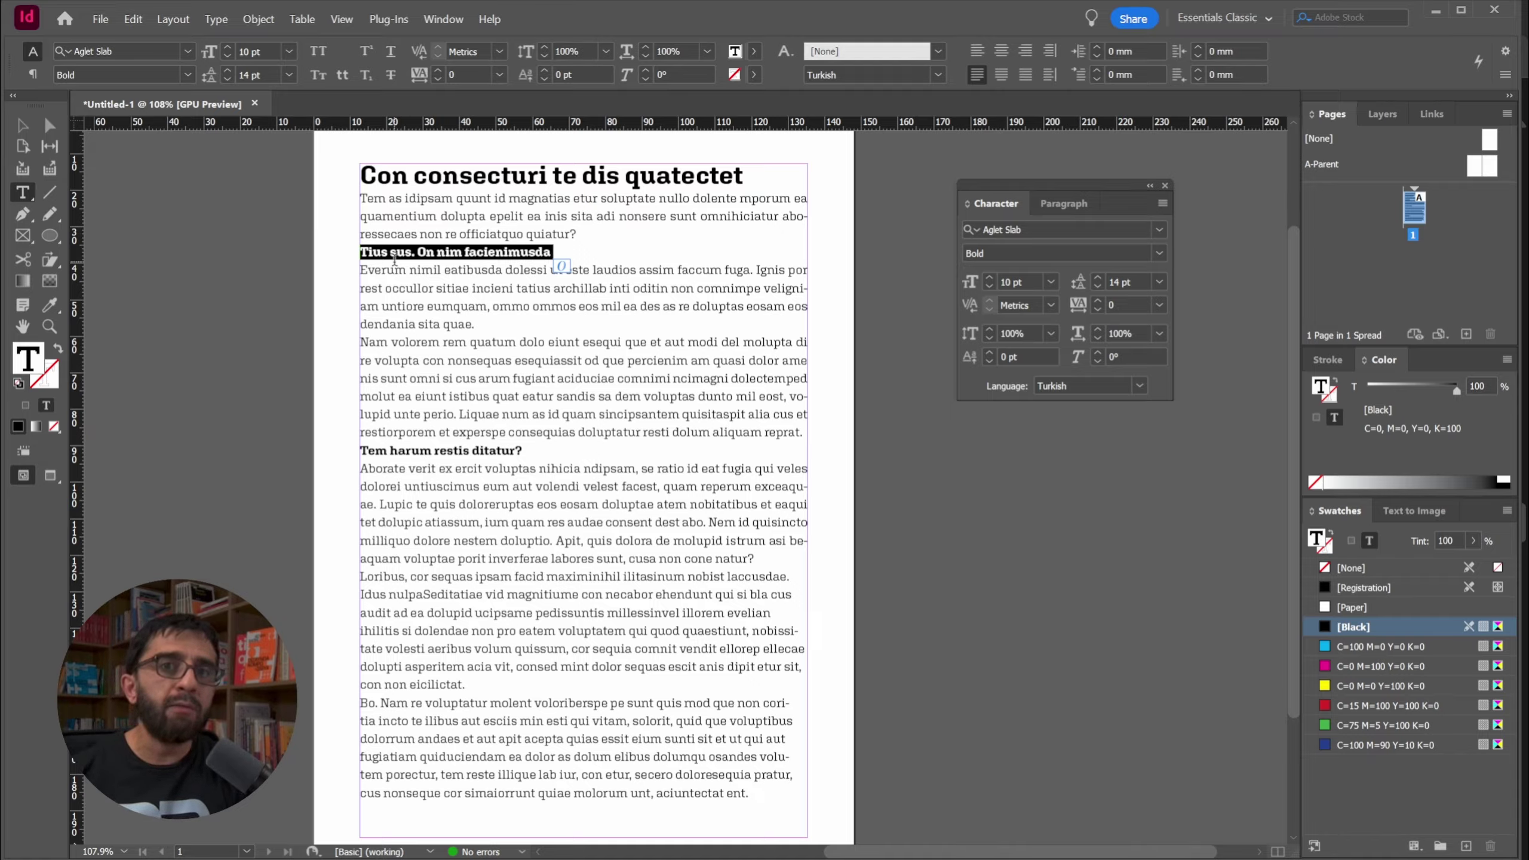
pyautogui.click(410, 458)
pyautogui.moveTo(521, 451); pyautogui.dragTo(331, 454)
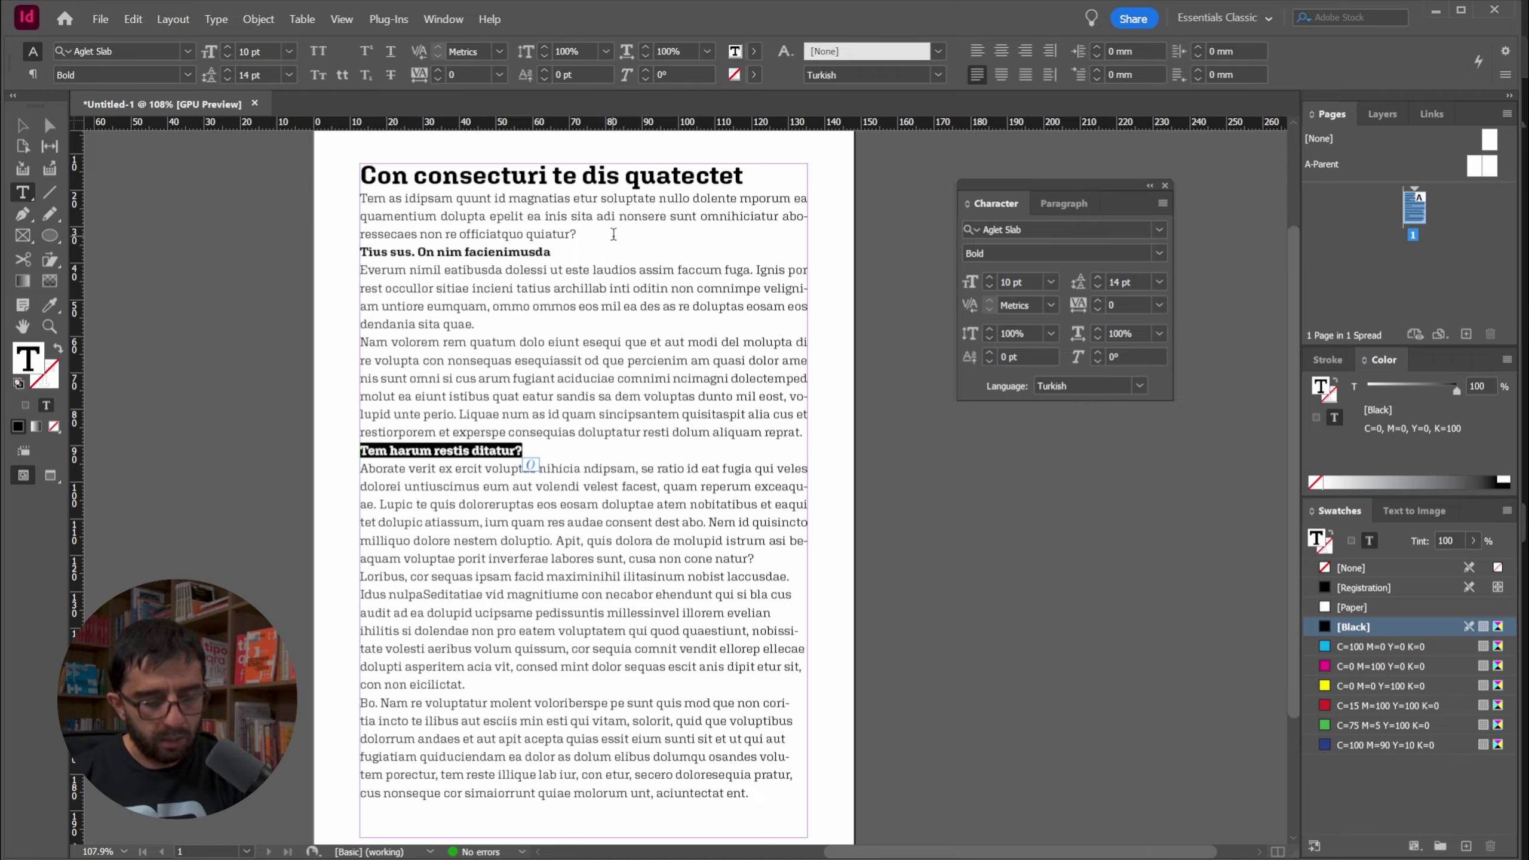
pyautogui.click(380, 293)
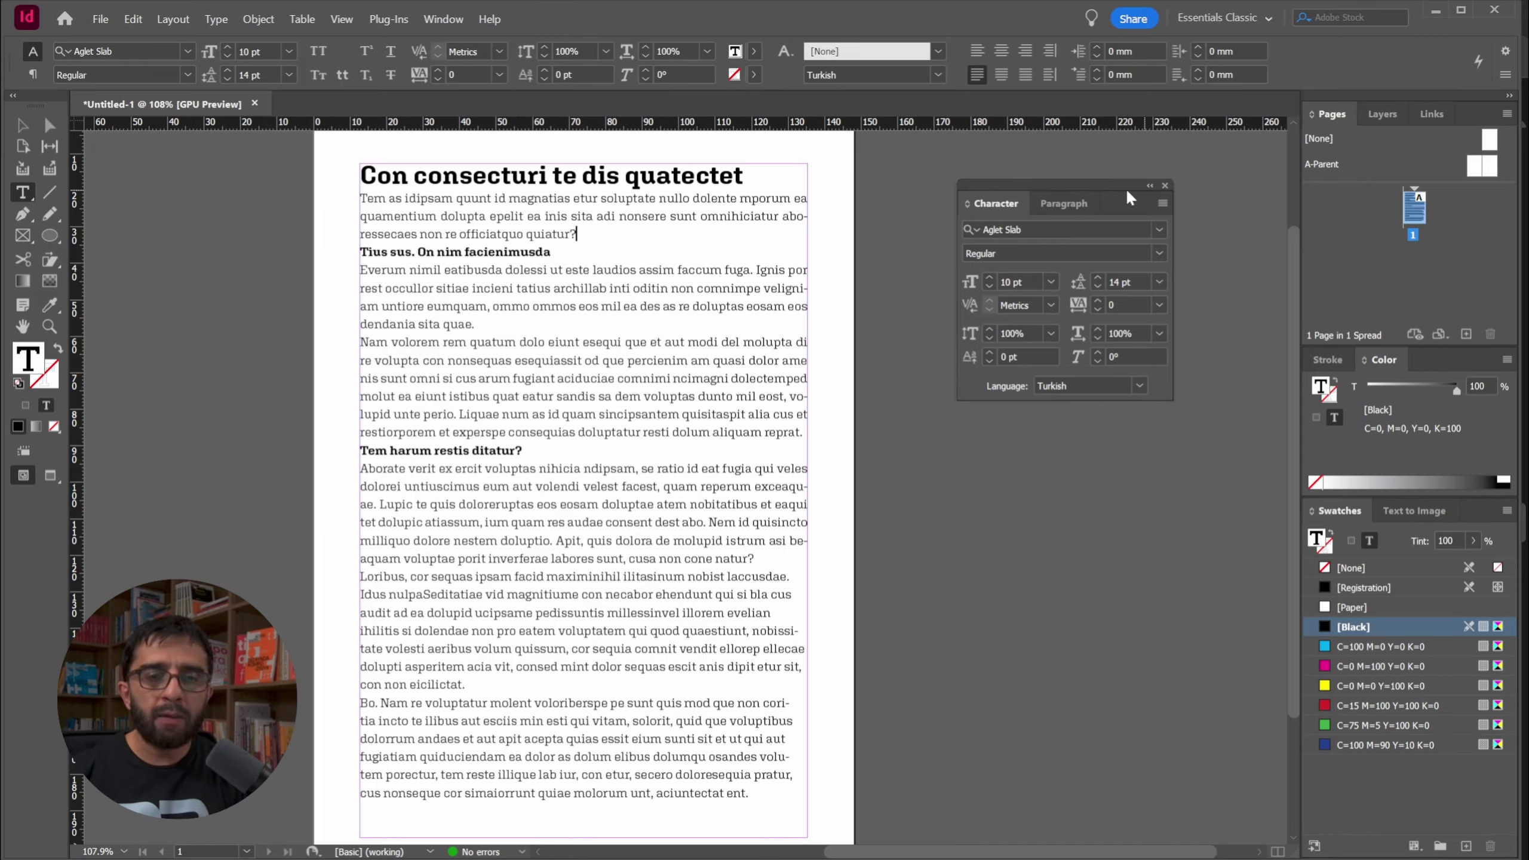
# Set the paragraph space after the main heading "Con consecturi te dis quatectet" to 10 mm and deselect it
pyautogui.click(1063, 203)
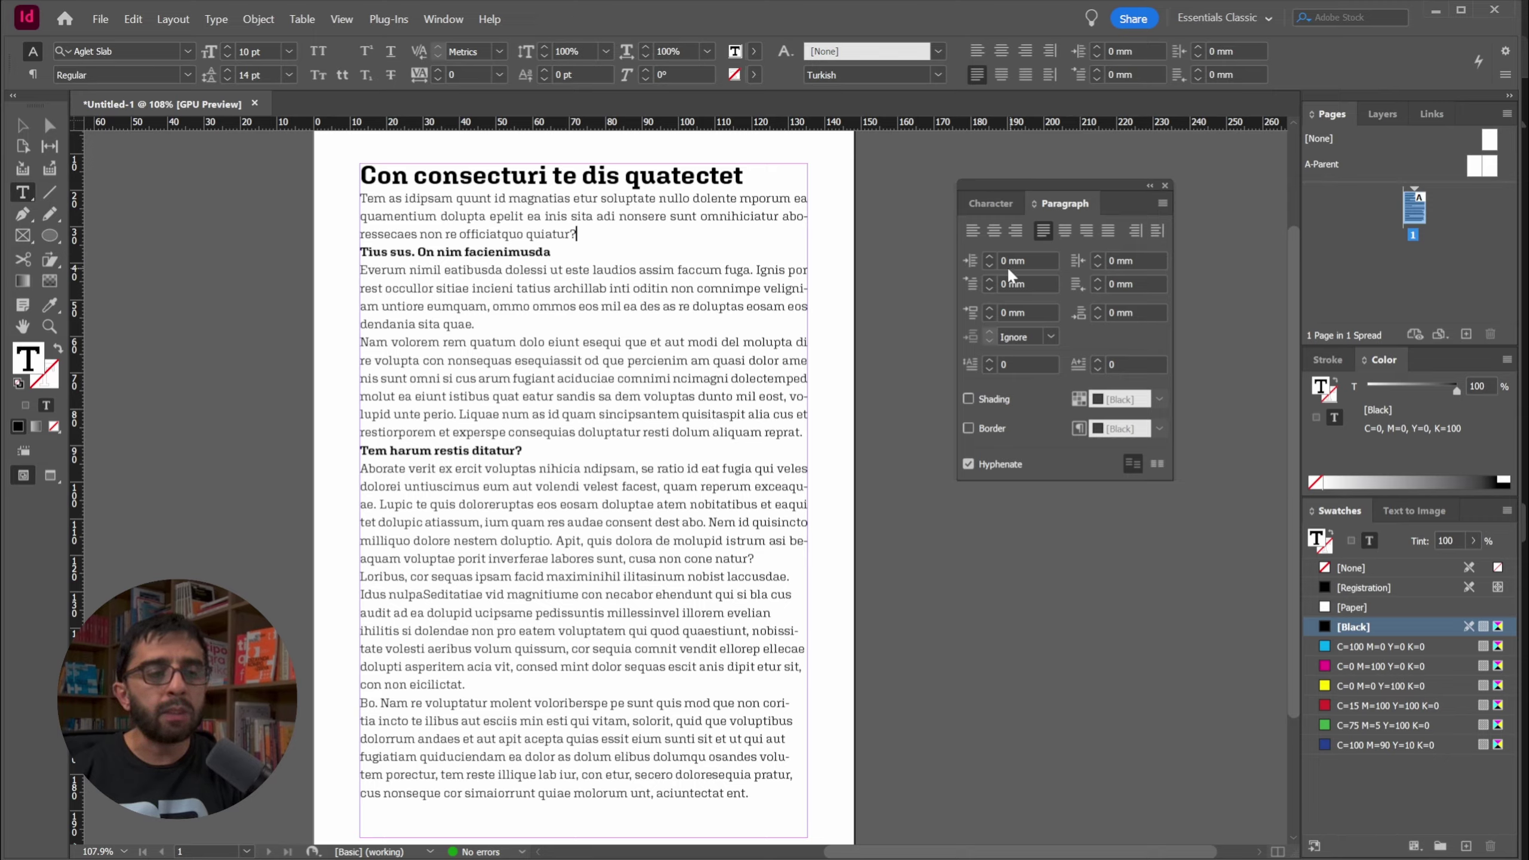
pyautogui.click(476, 181)
pyautogui.moveTo(756, 172); pyautogui.dragTo(211, 170)
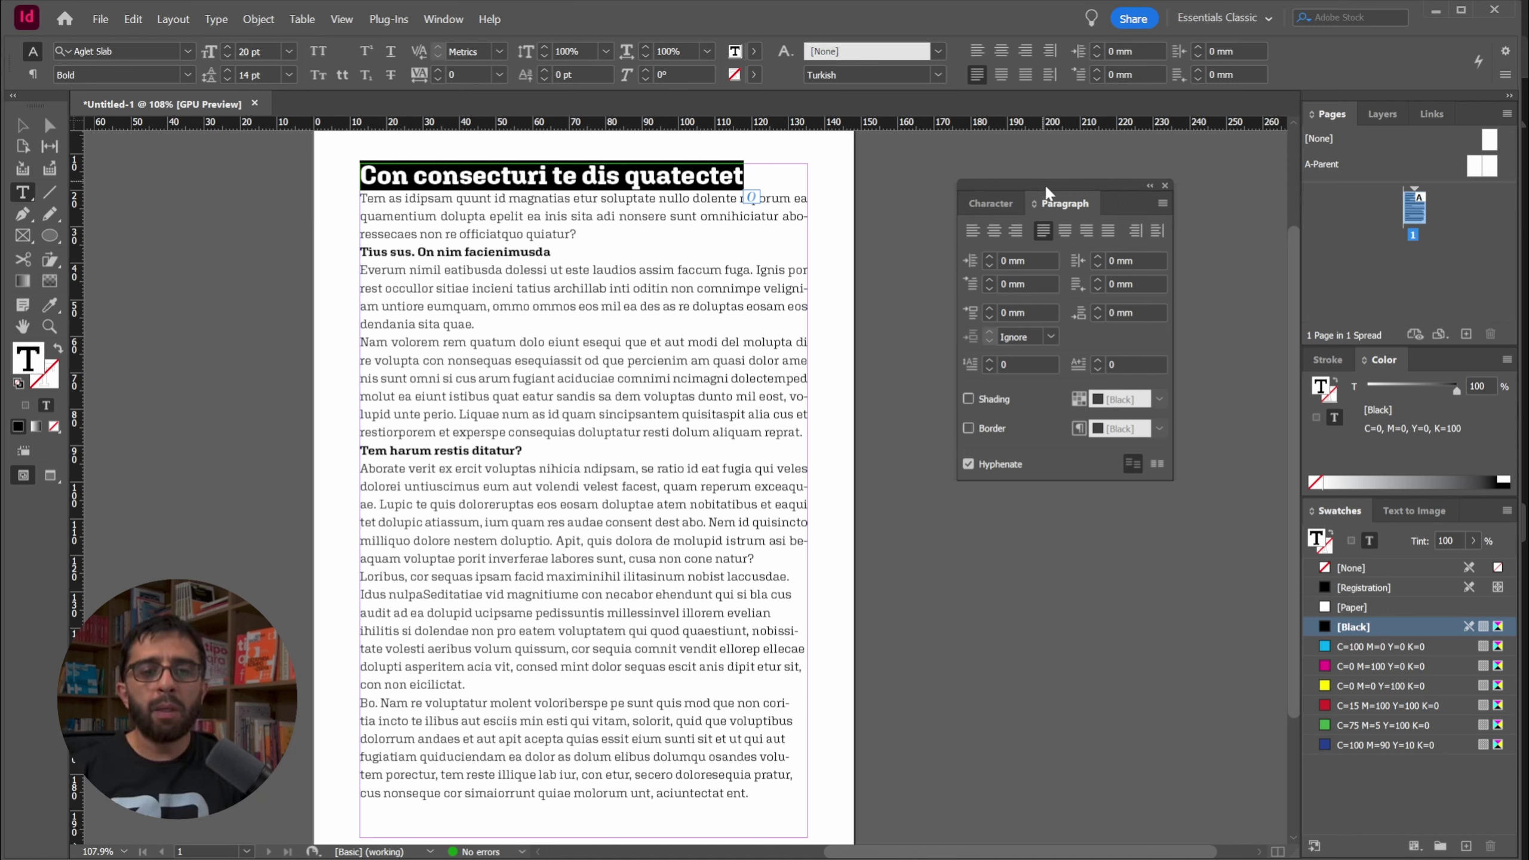
pyautogui.click(1098, 307)
pyautogui.click(1129, 313)
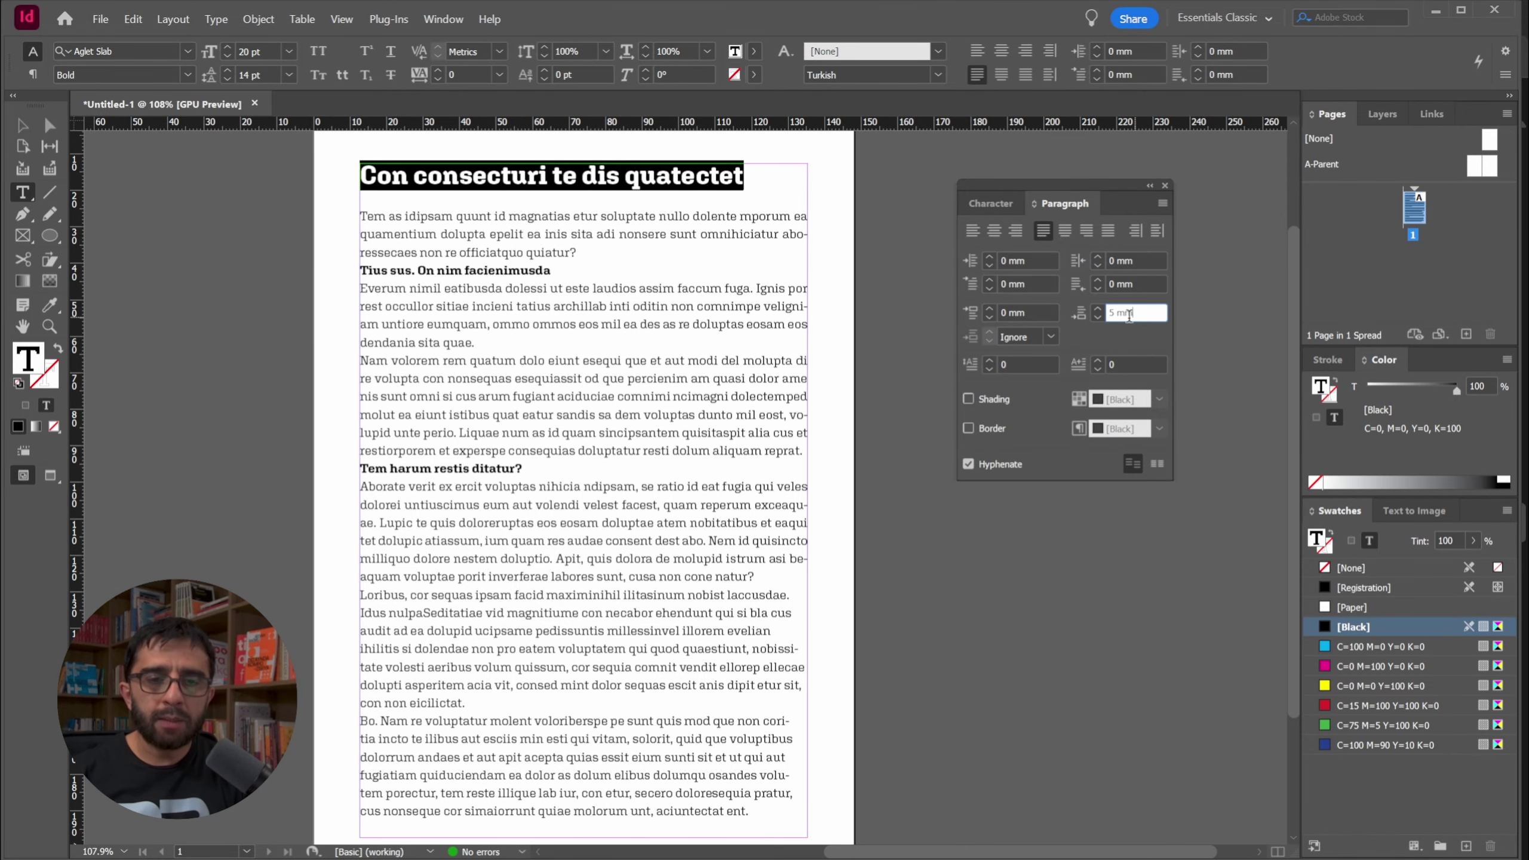
pyautogui.press('Return')
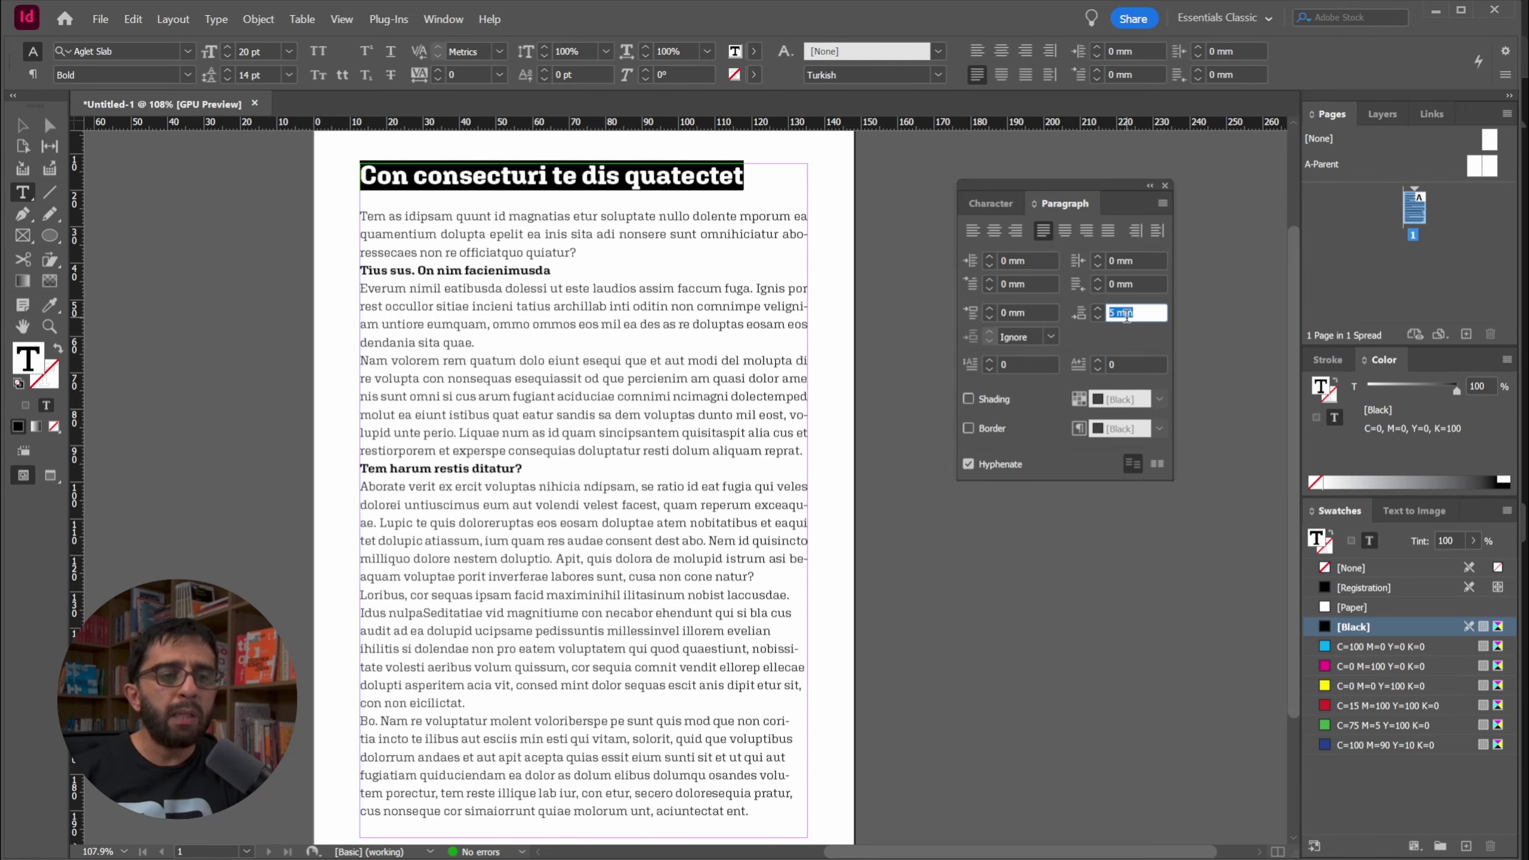
pyautogui.write('10')
pyautogui.press('Return')
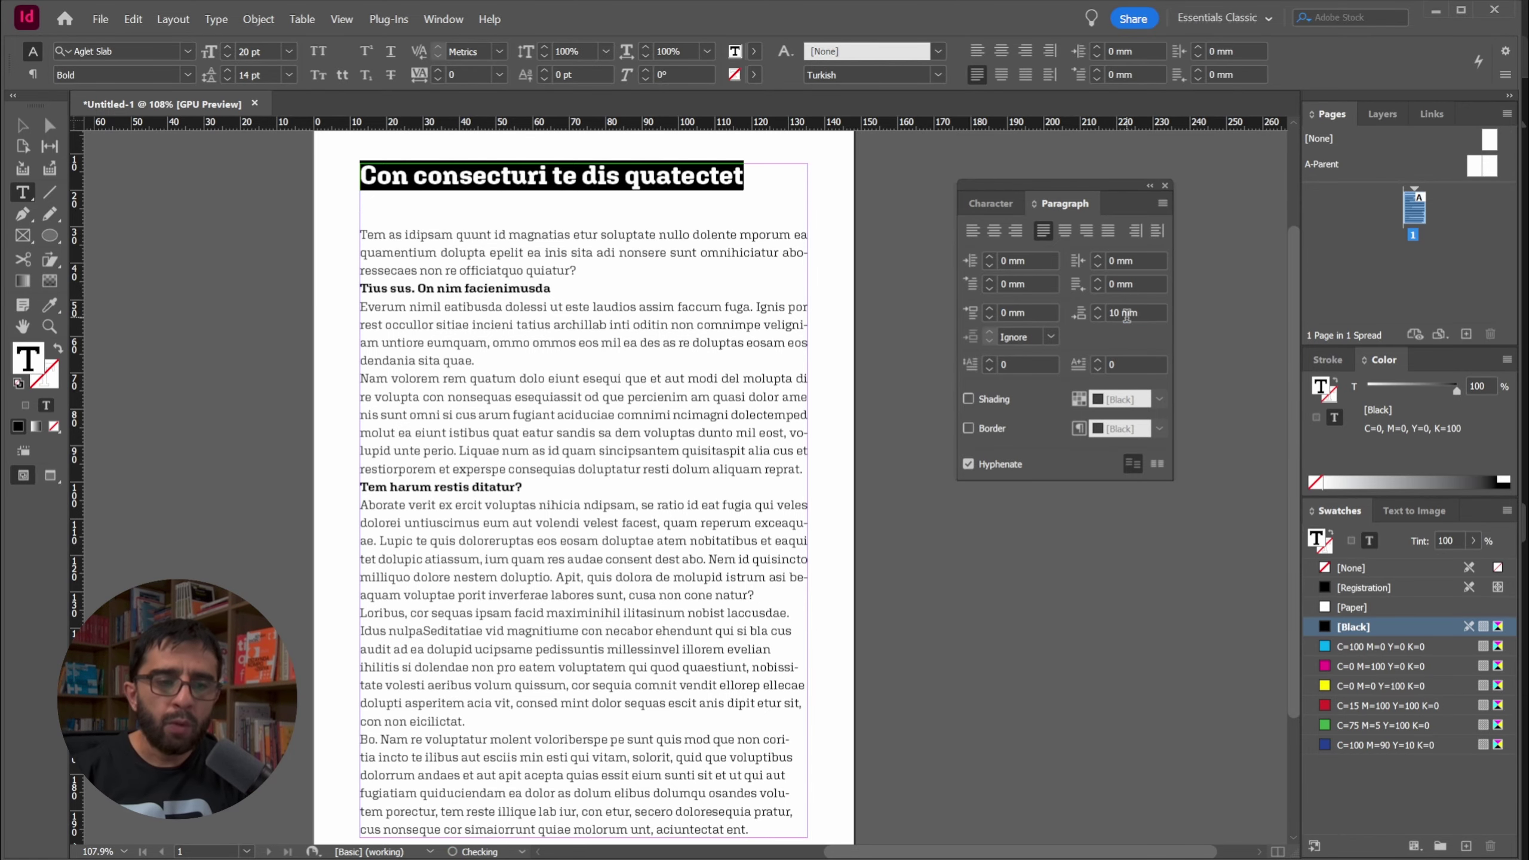
pyautogui.click(754, 269)
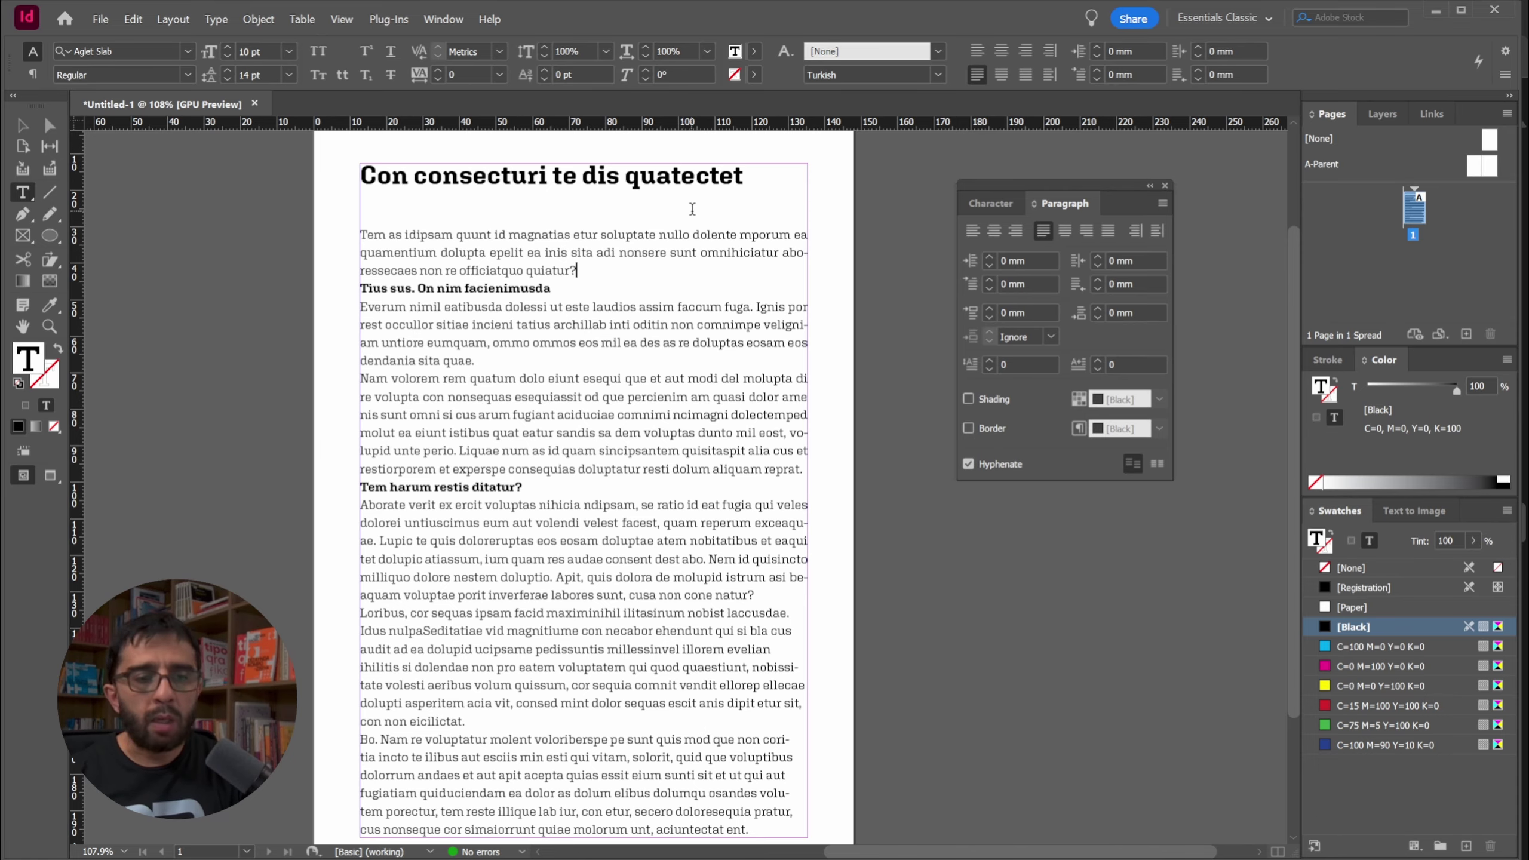
pyautogui.click(534, 277)
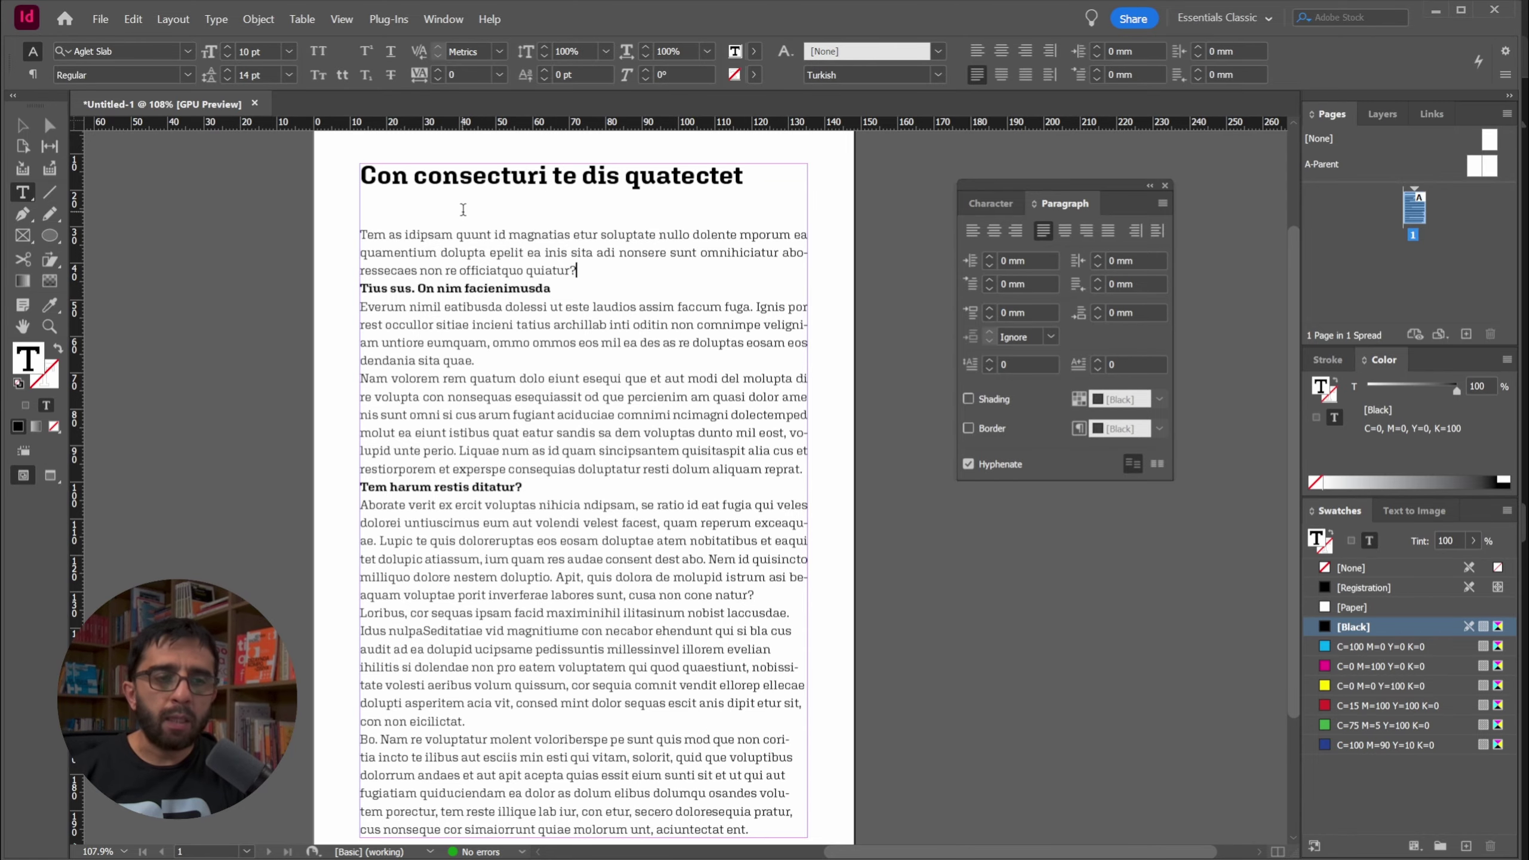
pyautogui.click(548, 236)
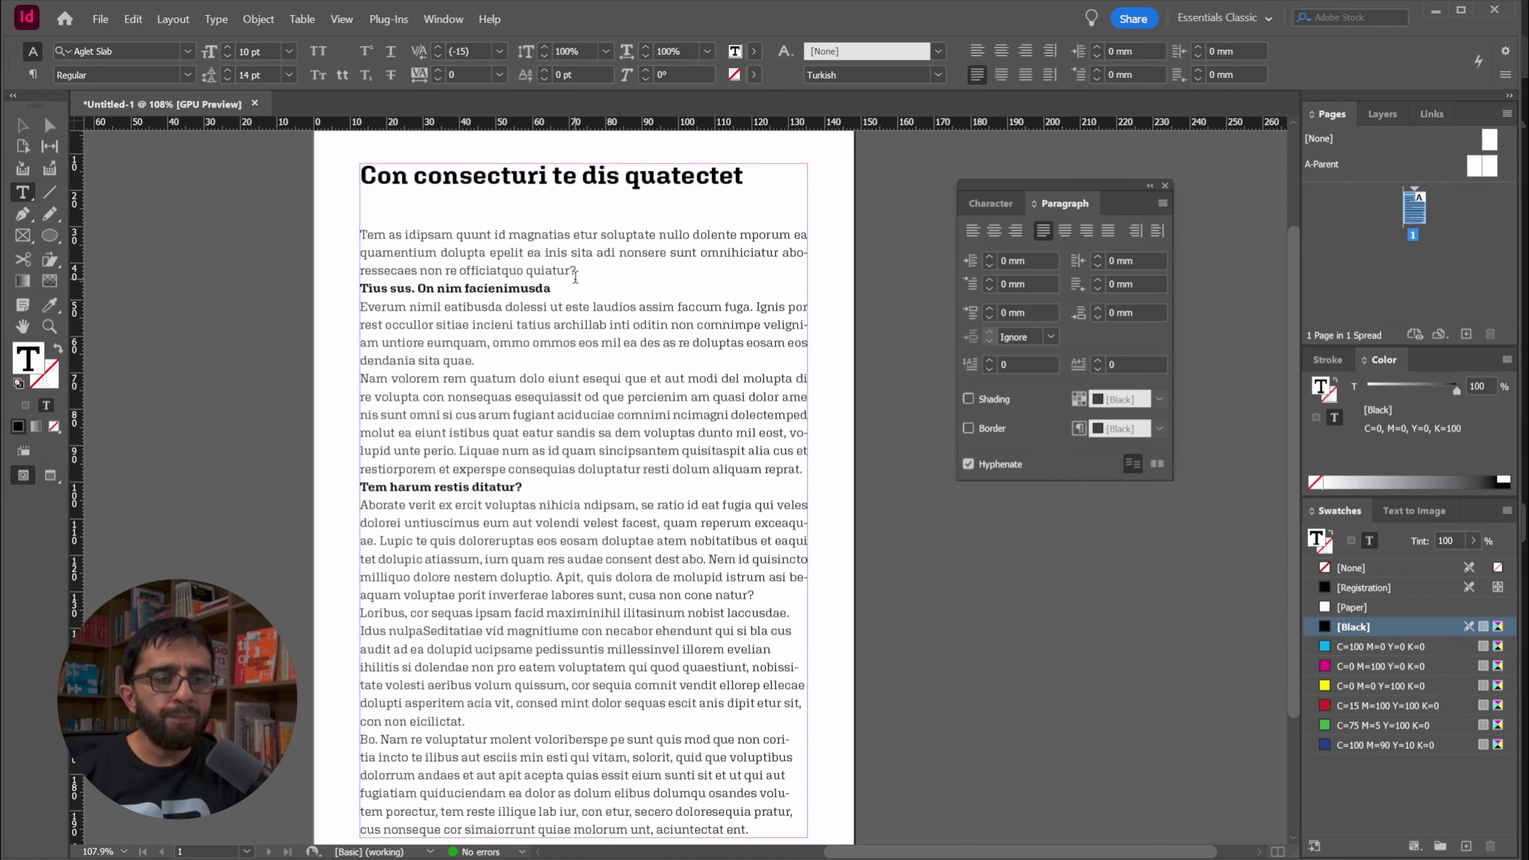
pyautogui.scroll(-1, 473, 307)
pyautogui.scroll(1, 468, 309)
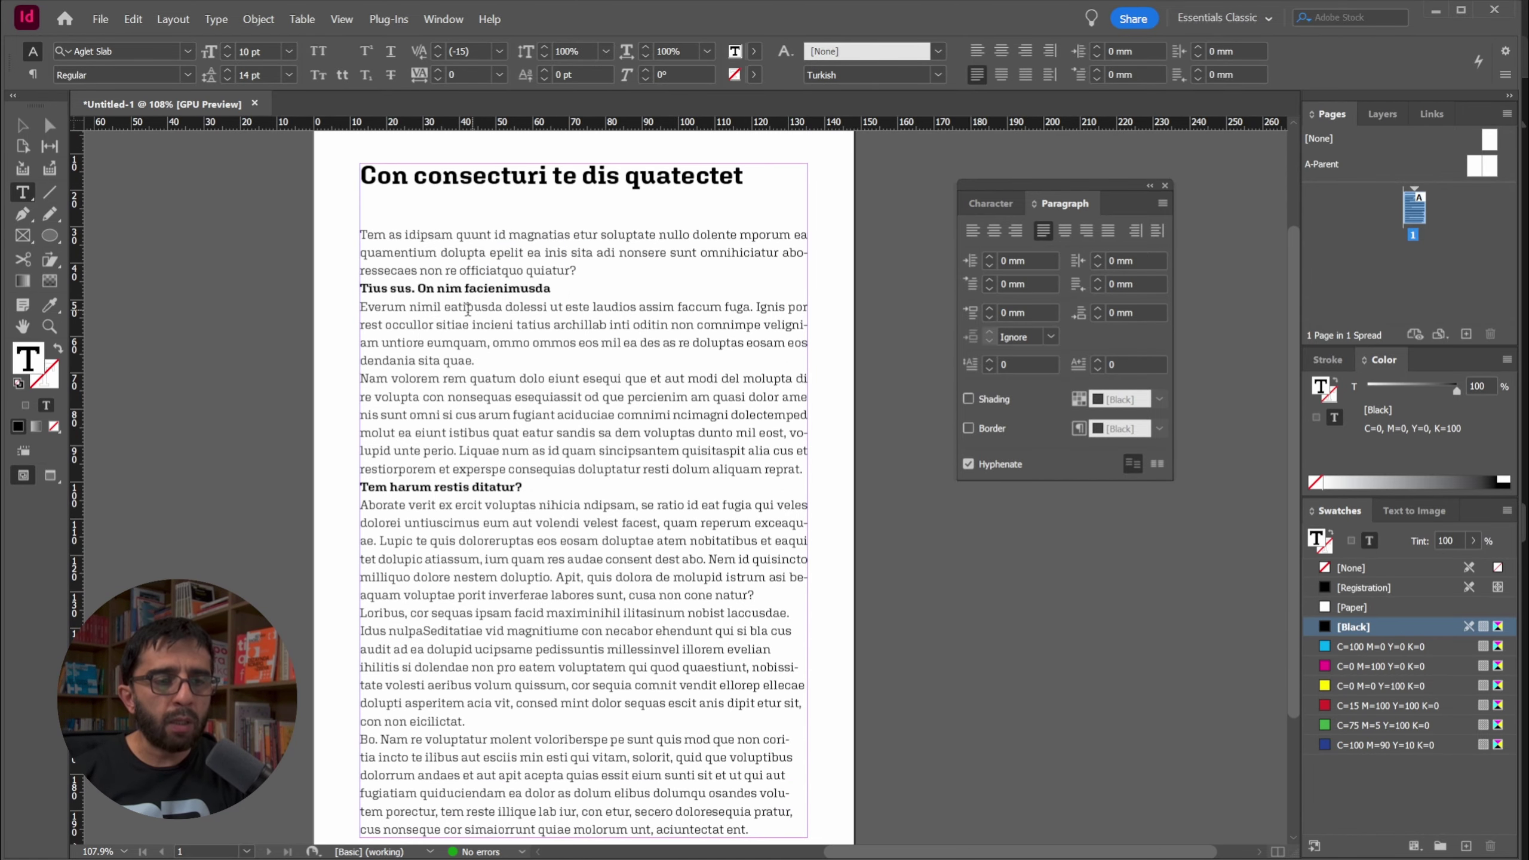
# Set the paragraph space before to 10 pt for all text below the main heading and deselect it
pyautogui.moveTo(364, 233); pyautogui.dragTo(788, 834)
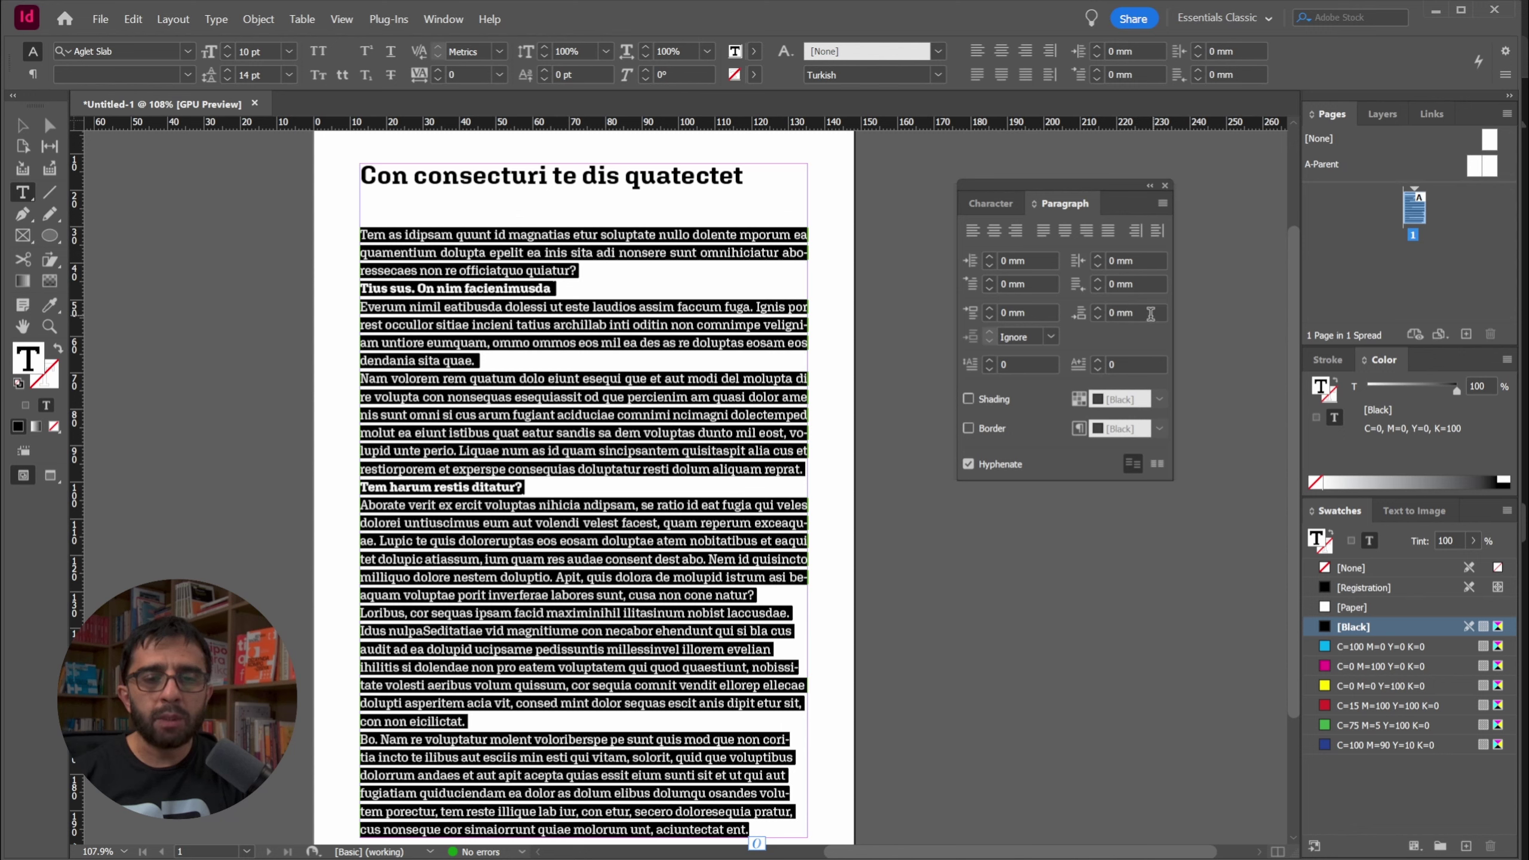
pyautogui.click(1030, 366)
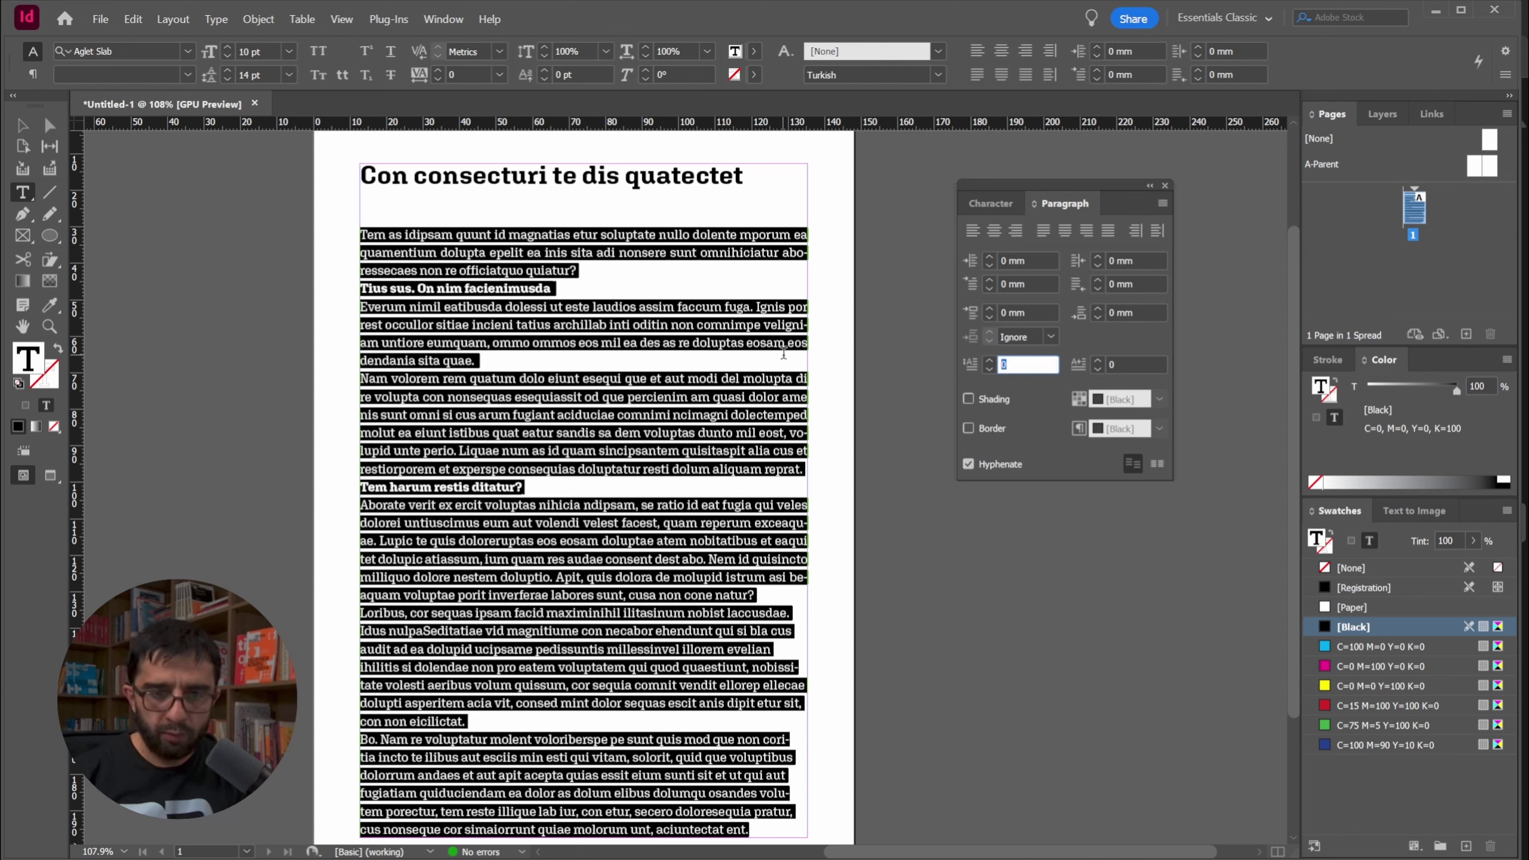
pyautogui.click(1026, 312)
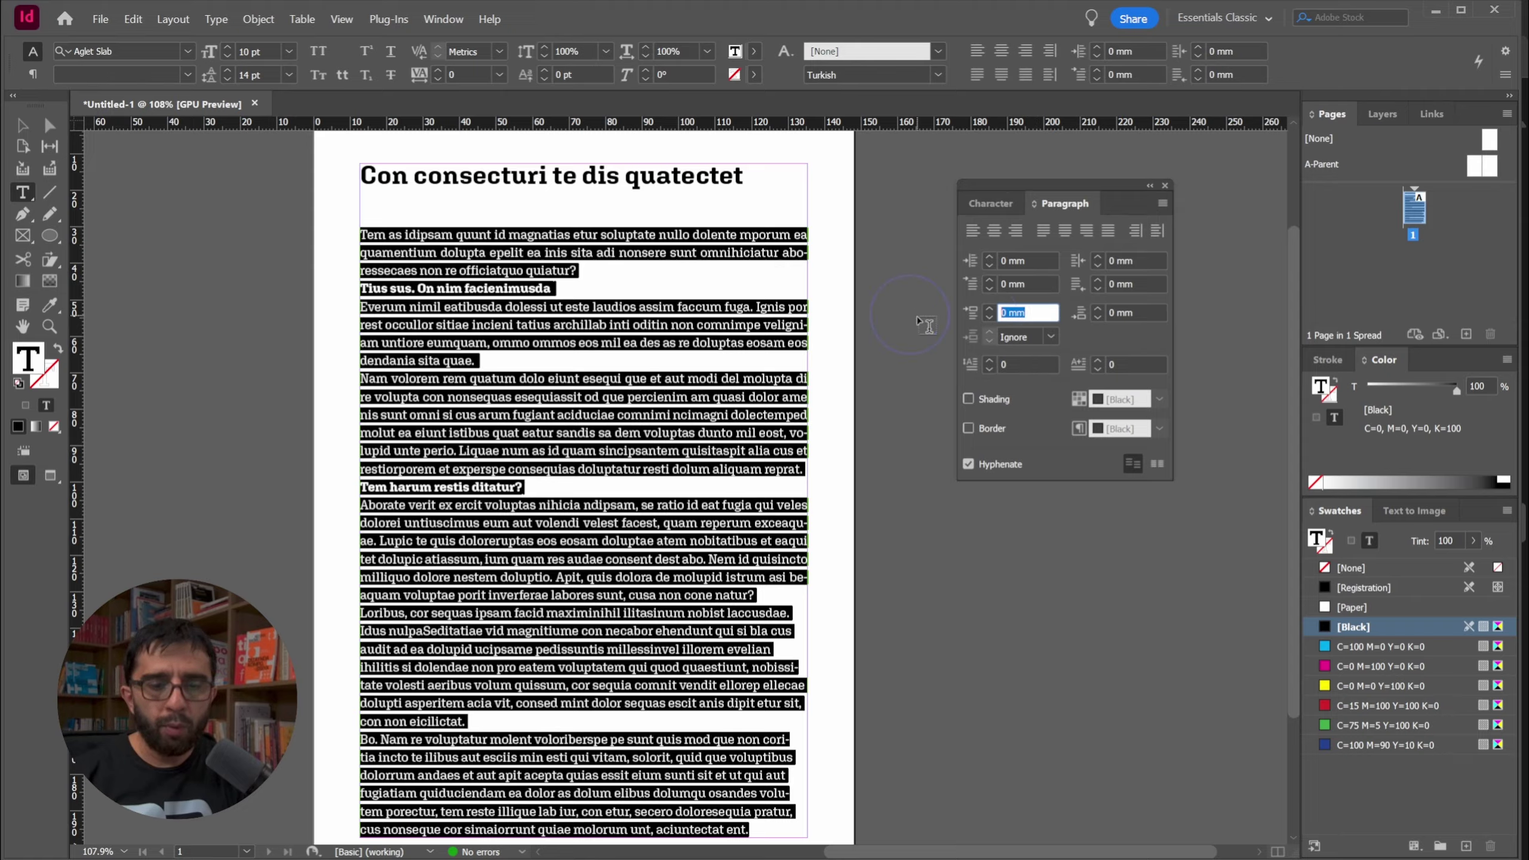
pyautogui.write('10pt')
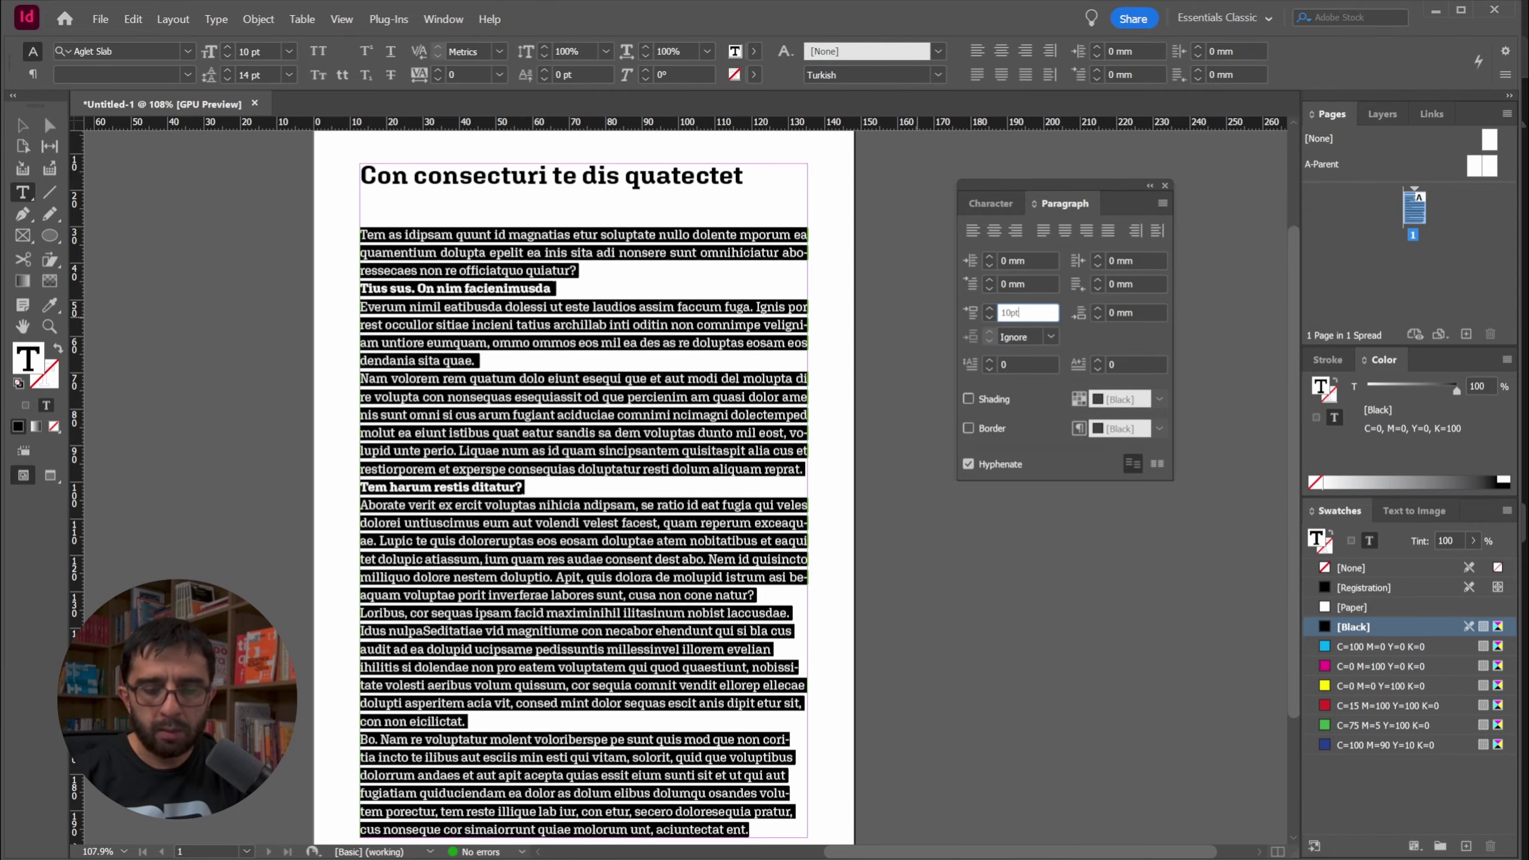
pyautogui.press('Return')
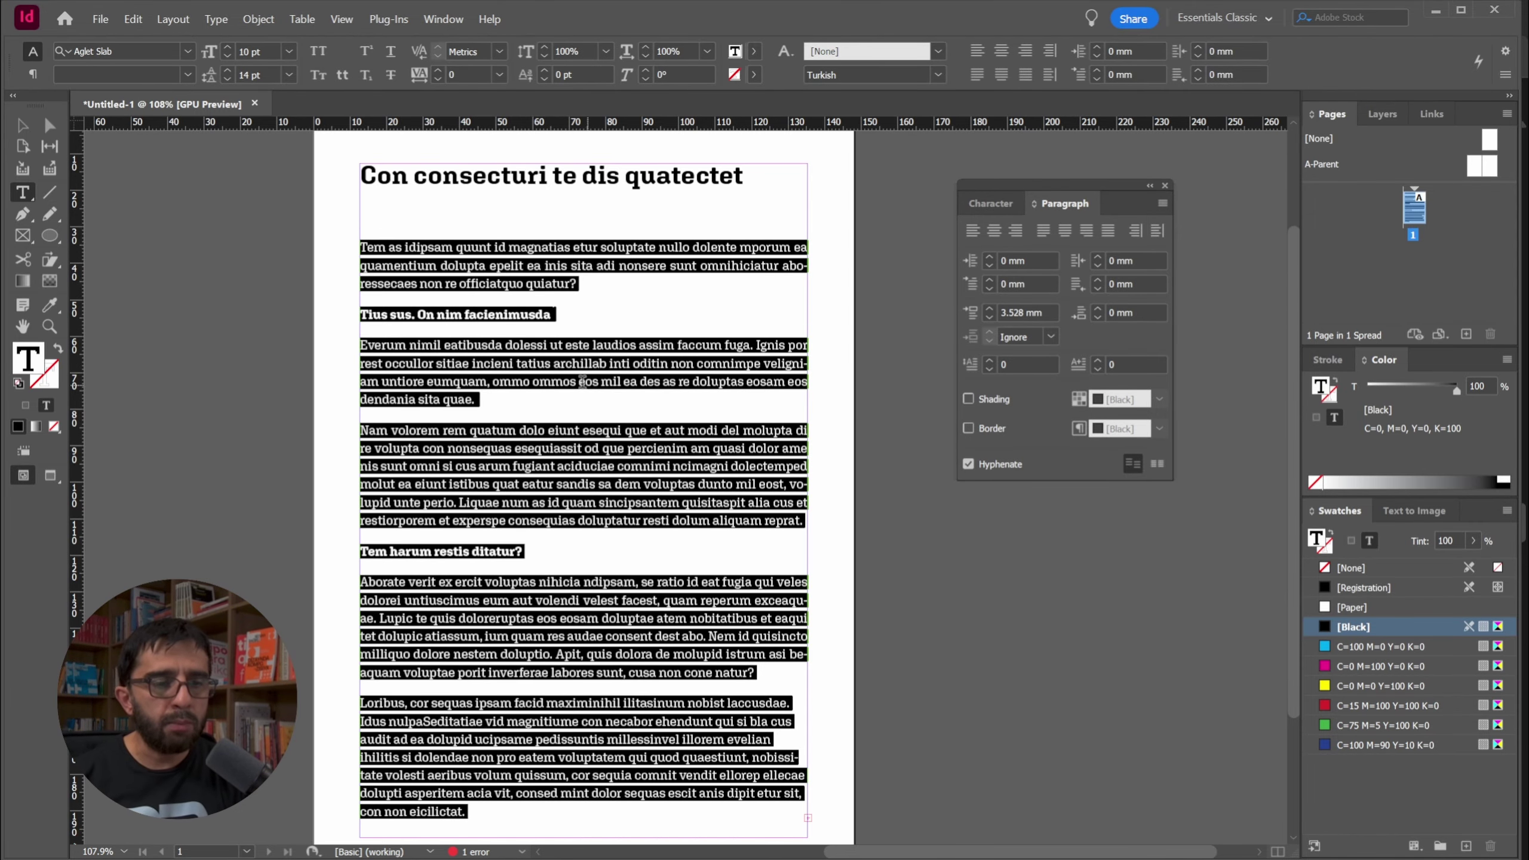
pyautogui.click(582, 381)
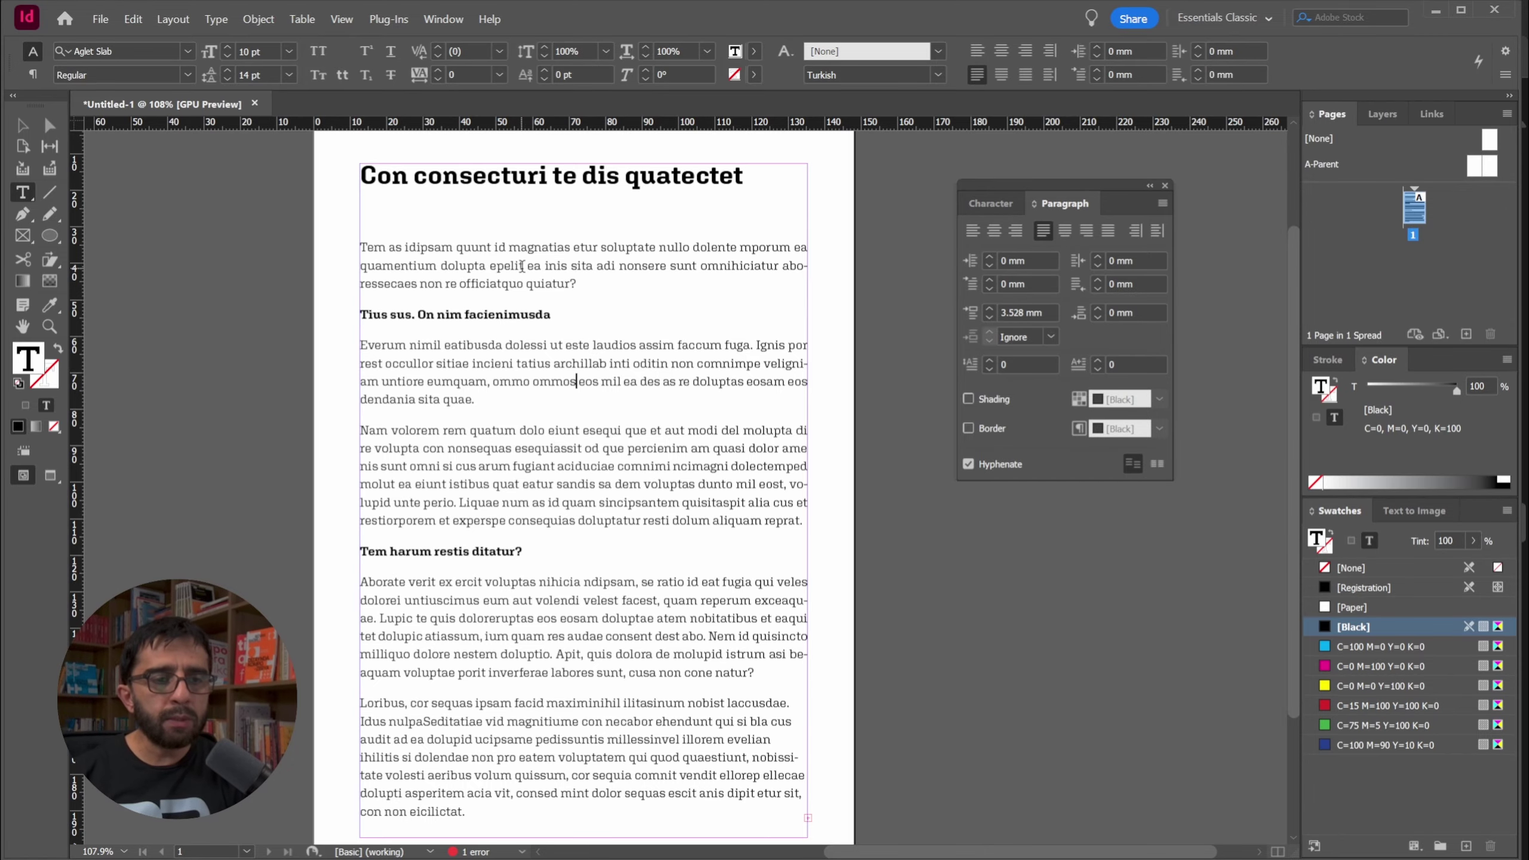
# Examine the spacing around the two bold subheadings and the body paragraphs that follow them
pyautogui.click(524, 310)
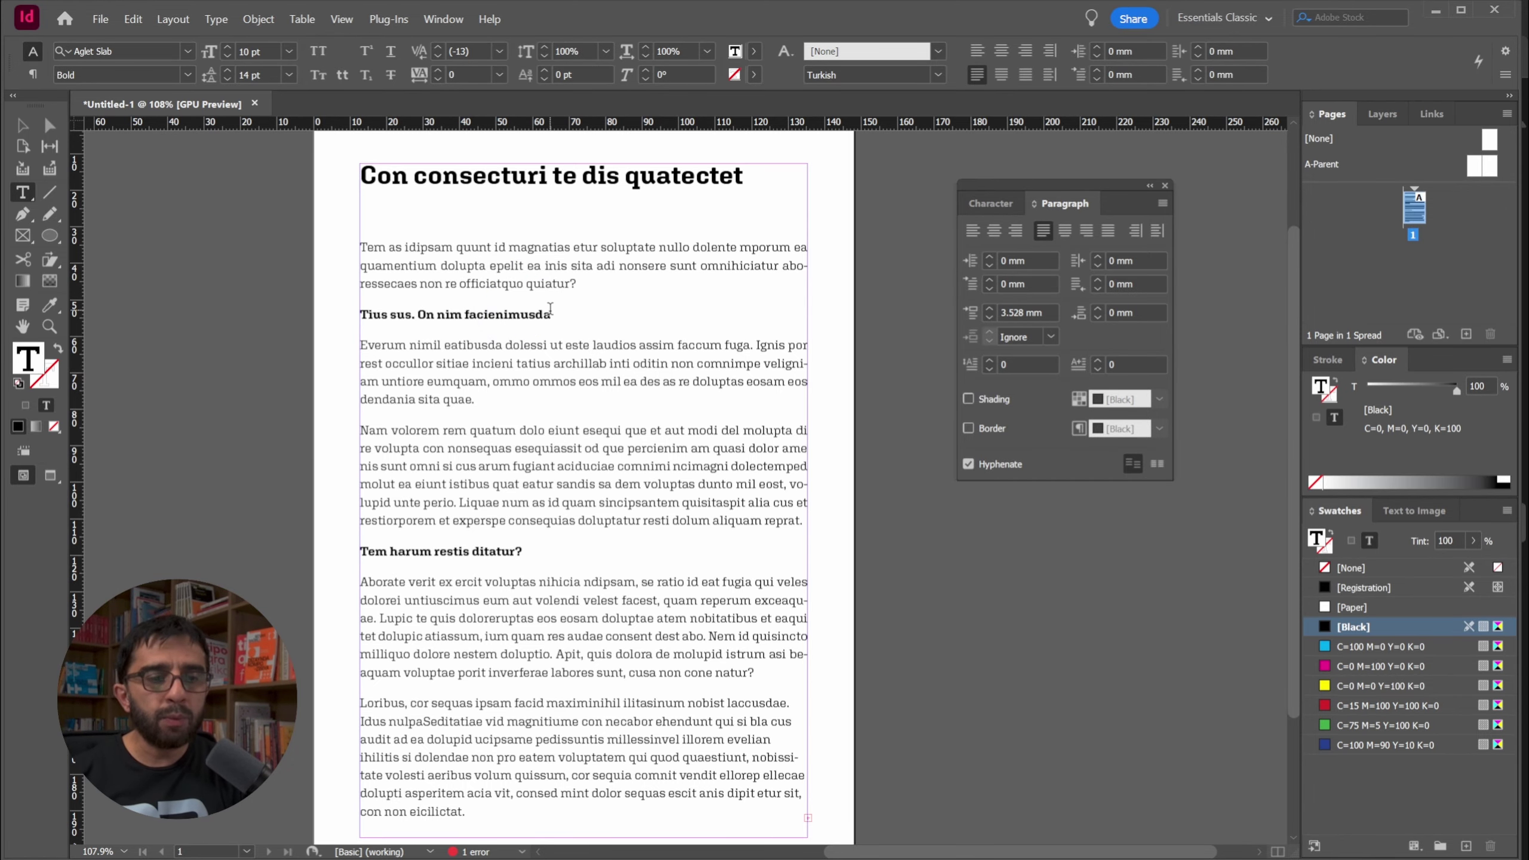
pyautogui.moveTo(568, 311); pyautogui.dragTo(363, 314)
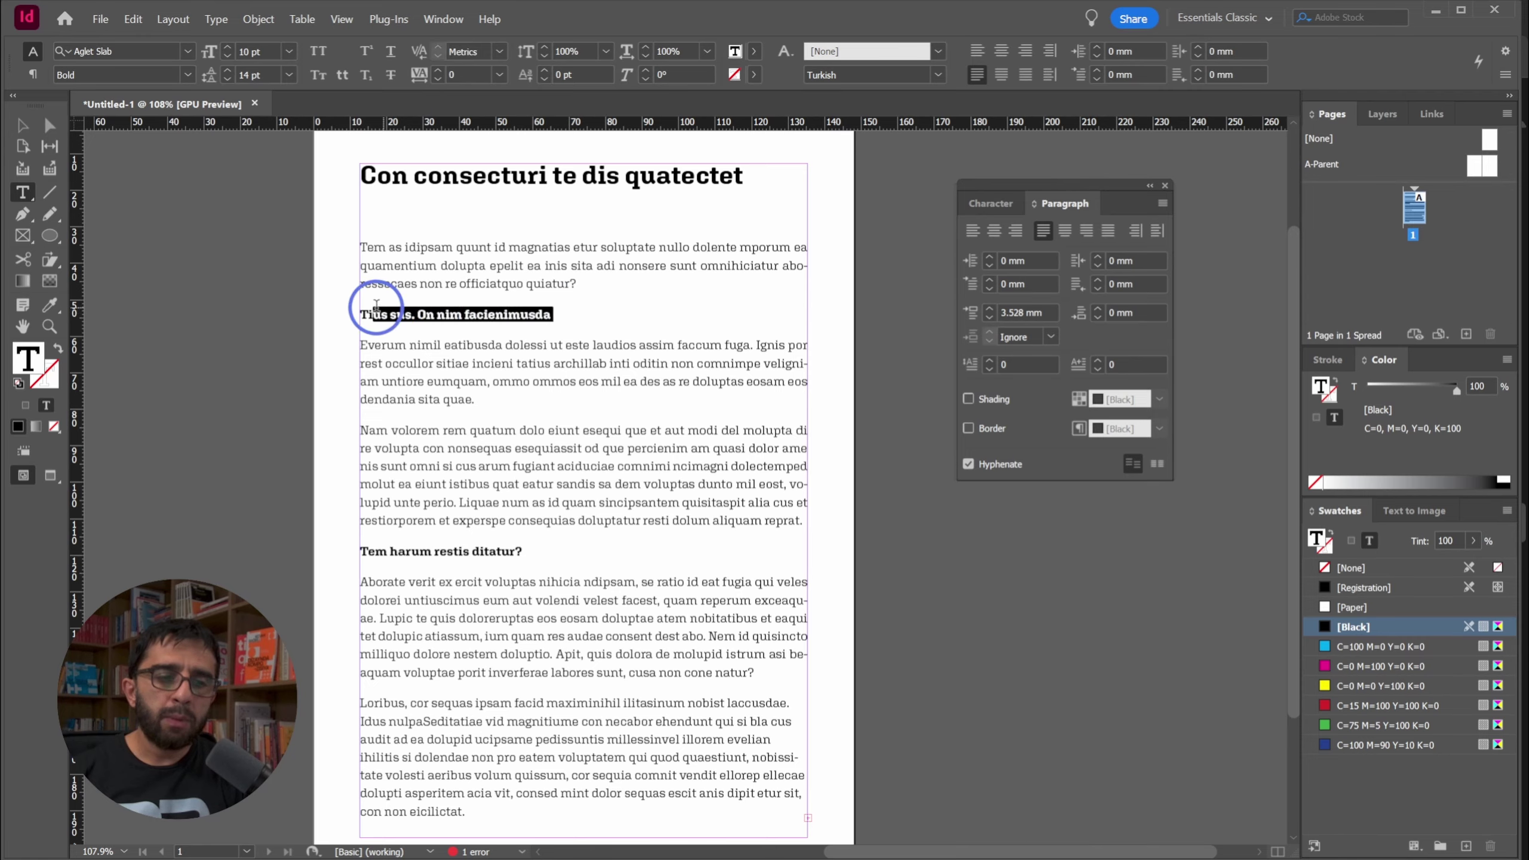
pyautogui.moveTo(583, 560); pyautogui.dragTo(298, 548)
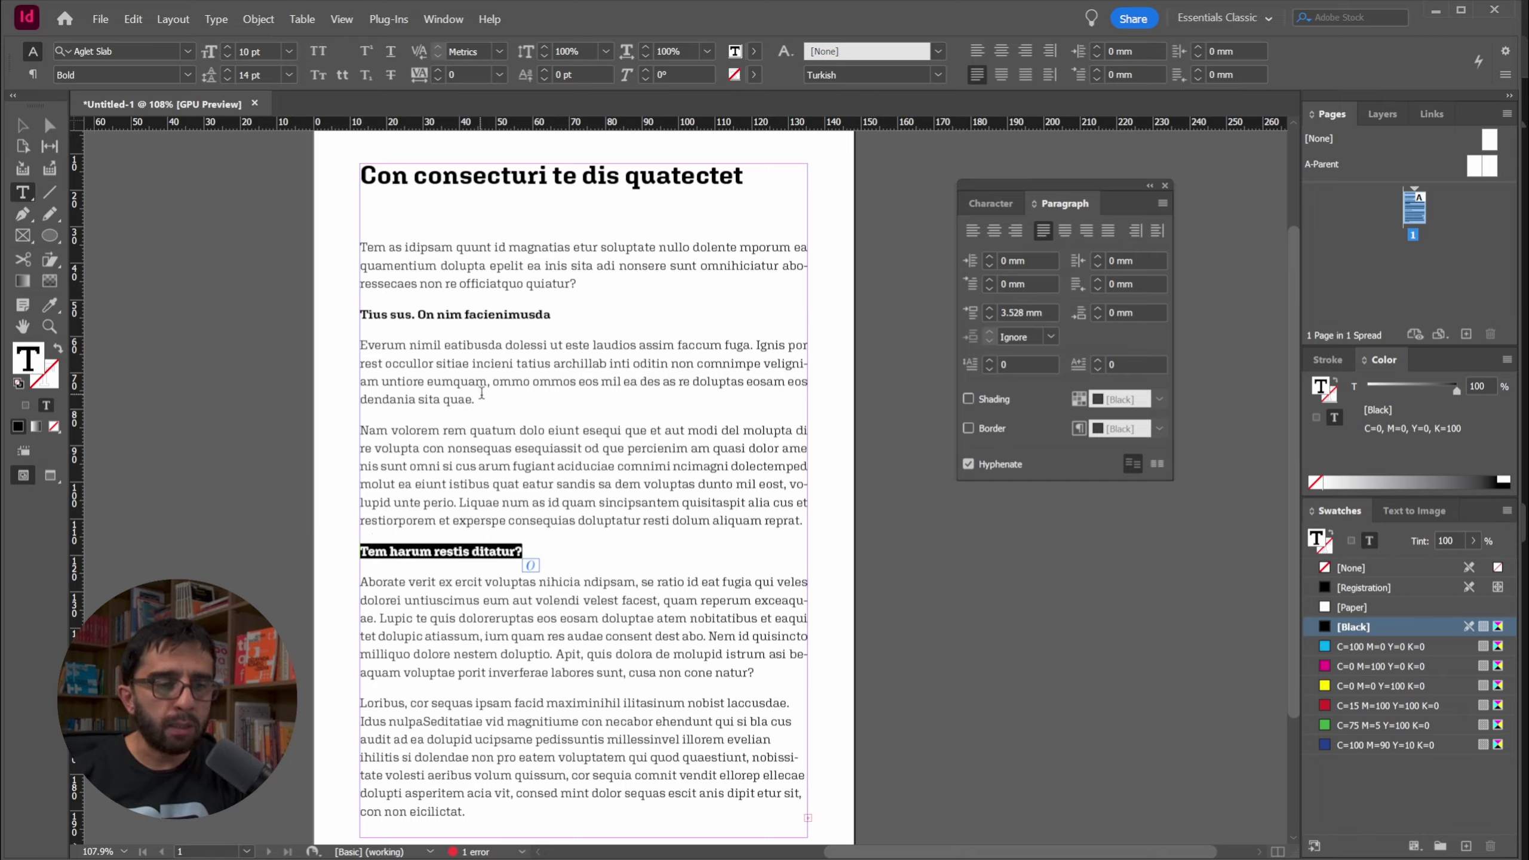
pyautogui.moveTo(545, 313); pyautogui.dragTo(336, 314)
pyautogui.moveTo(443, 345); pyautogui.dragTo(438, 498)
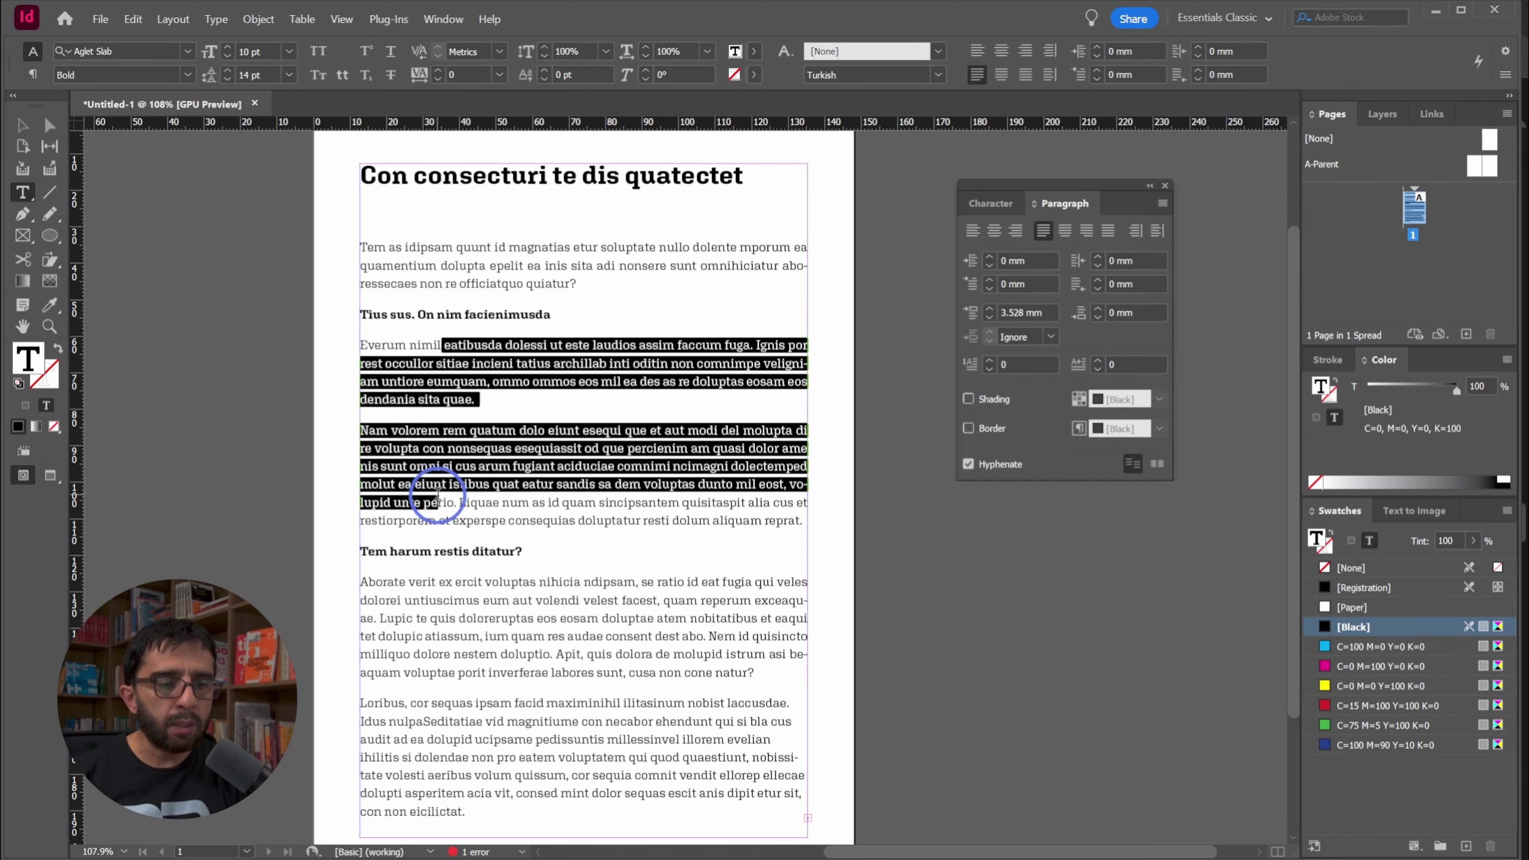
pyautogui.moveTo(361, 551); pyautogui.dragTo(523, 553)
pyautogui.moveTo(533, 636); pyautogui.dragTo(502, 777)
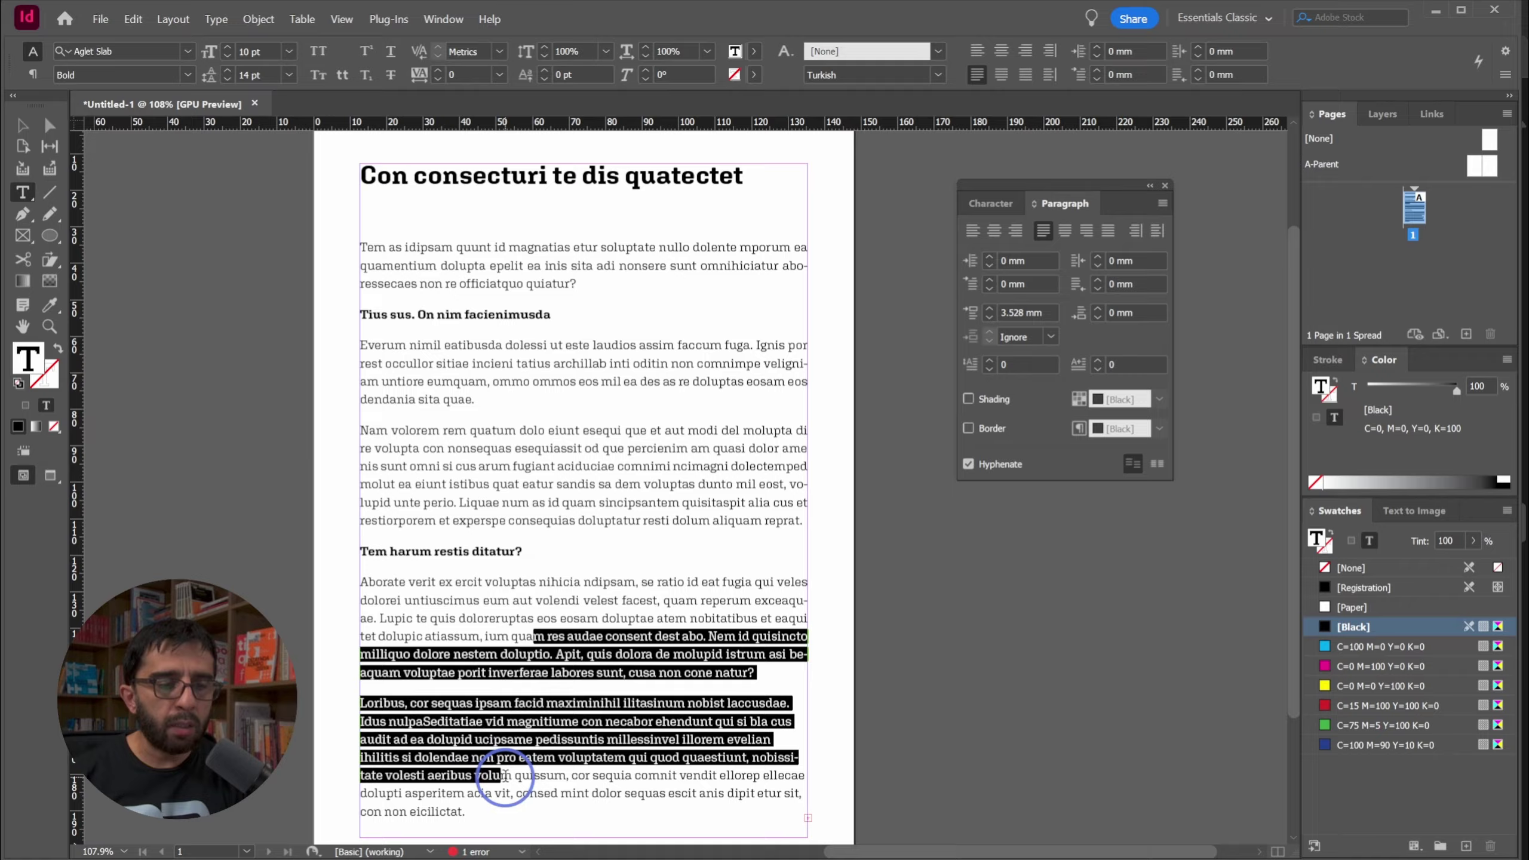
pyautogui.click(516, 536)
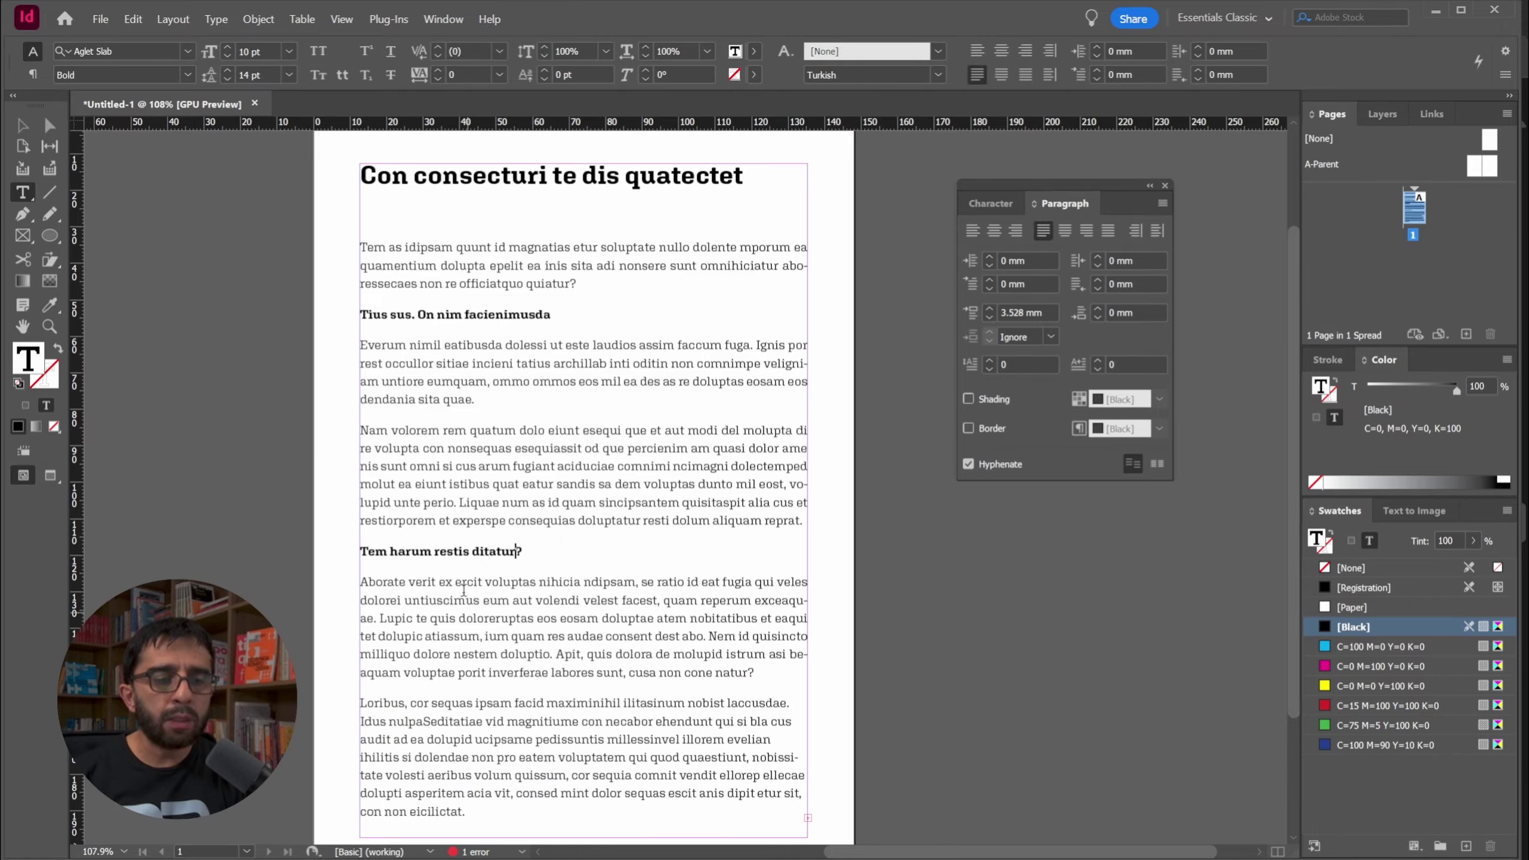
pyautogui.click(527, 547)
pyautogui.moveTo(526, 547); pyautogui.dragTo(312, 545)
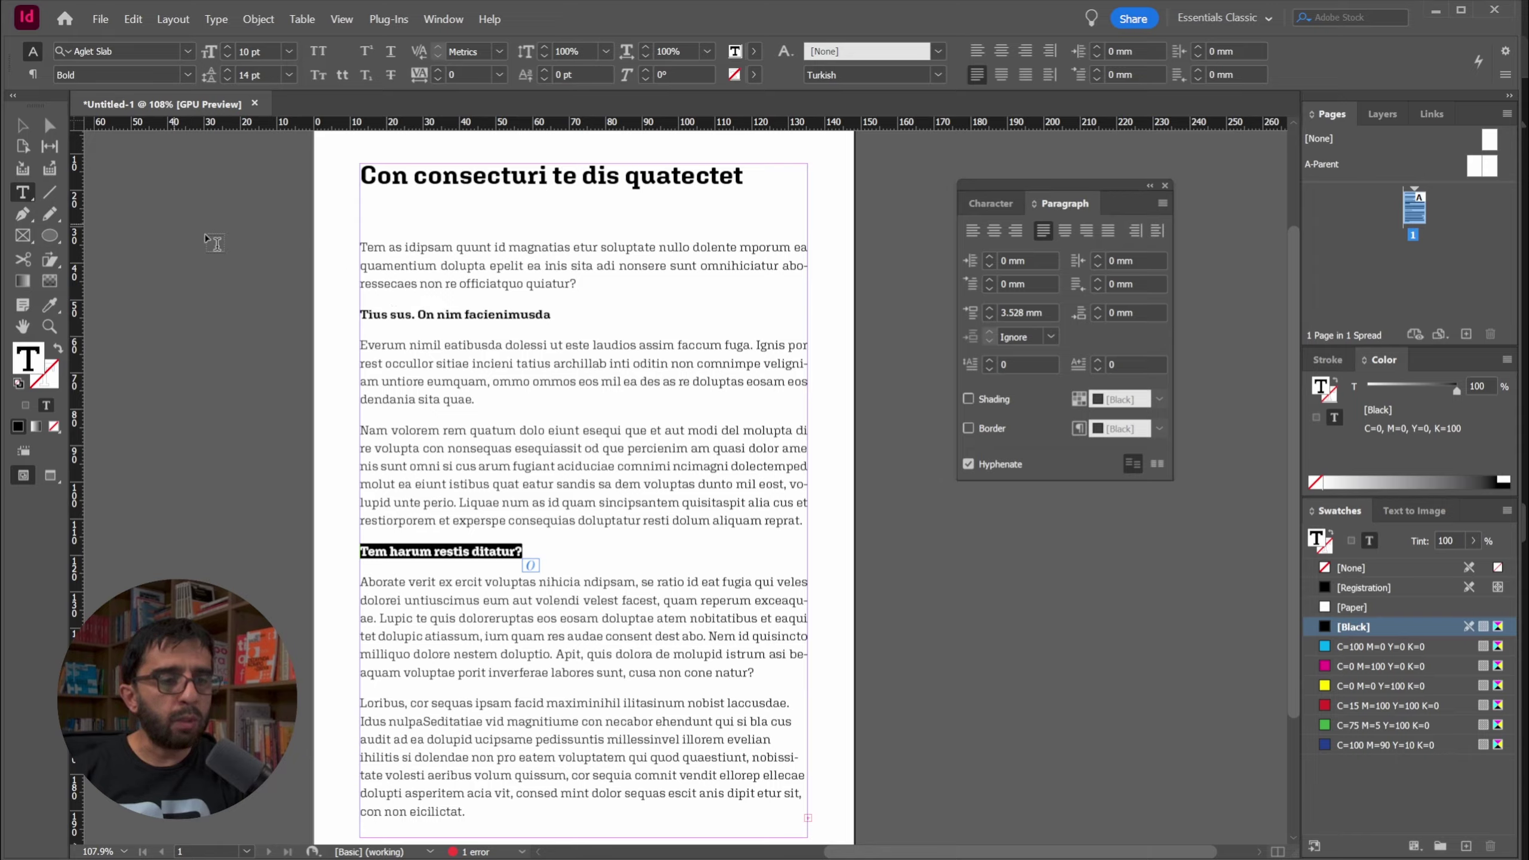
# Select the whole text frame as an object and set the space after its paragraphs to 10 pt
pyautogui.click(16, 127)
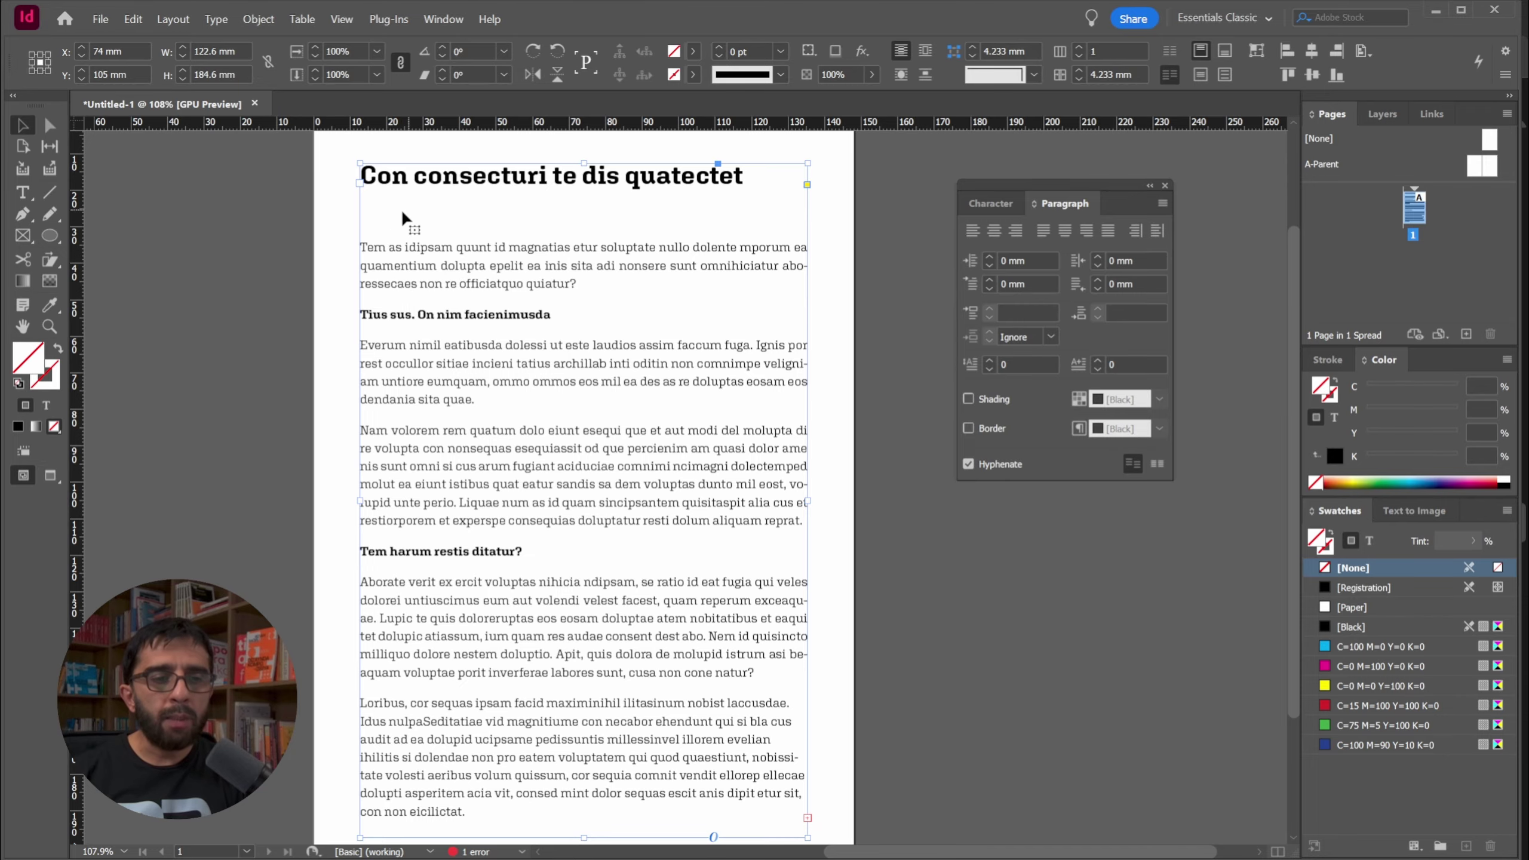
pyautogui.click(1140, 313)
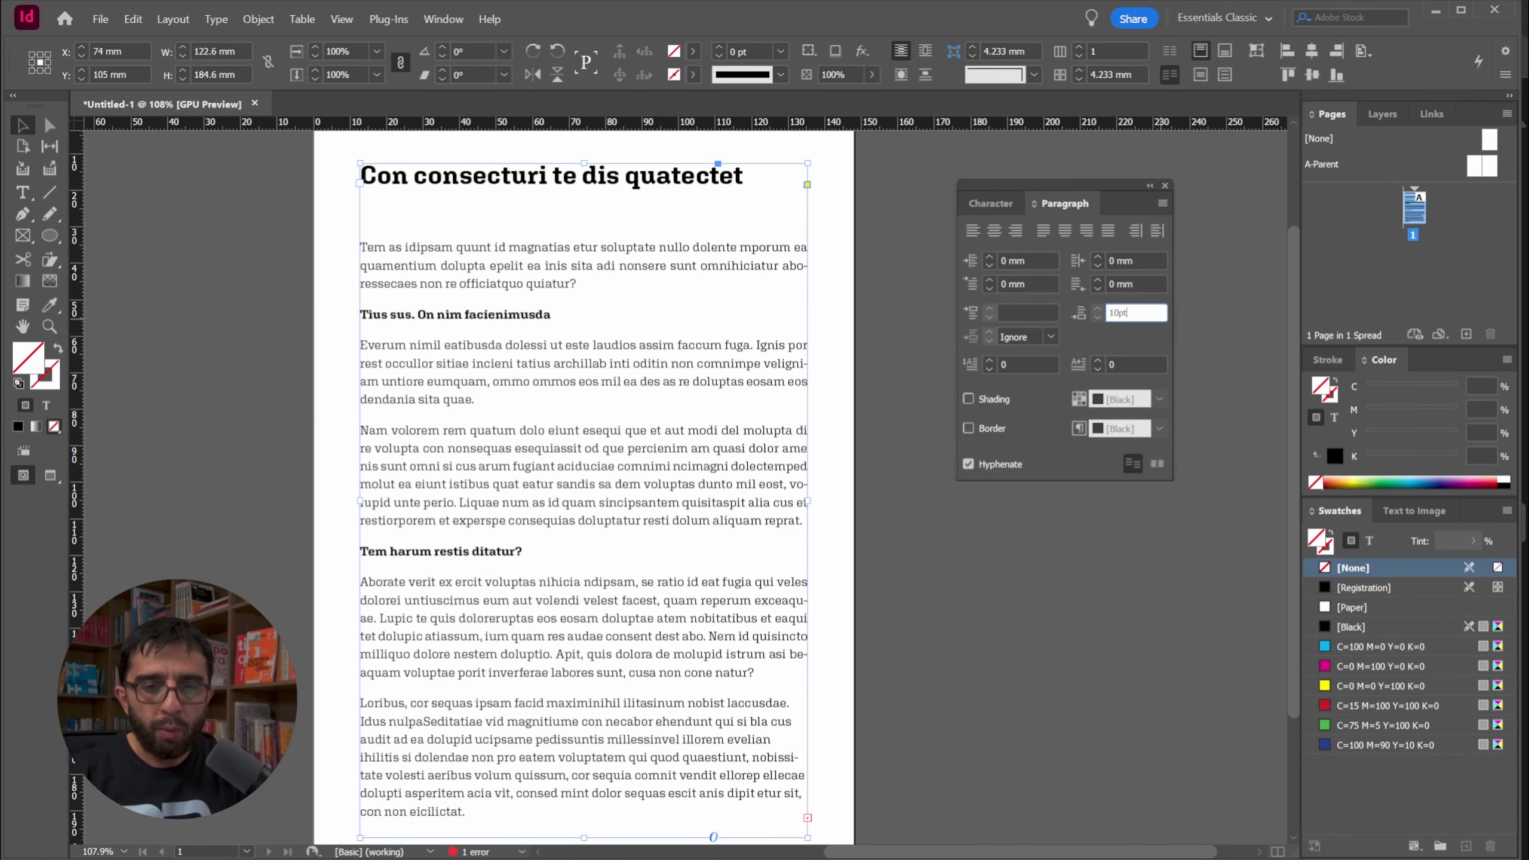
pyautogui.write('10pt')
pyautogui.press('Return')
# Set the space before to 0 mm for all paragraphs in the selected text frame
pyautogui.click(1052, 311)
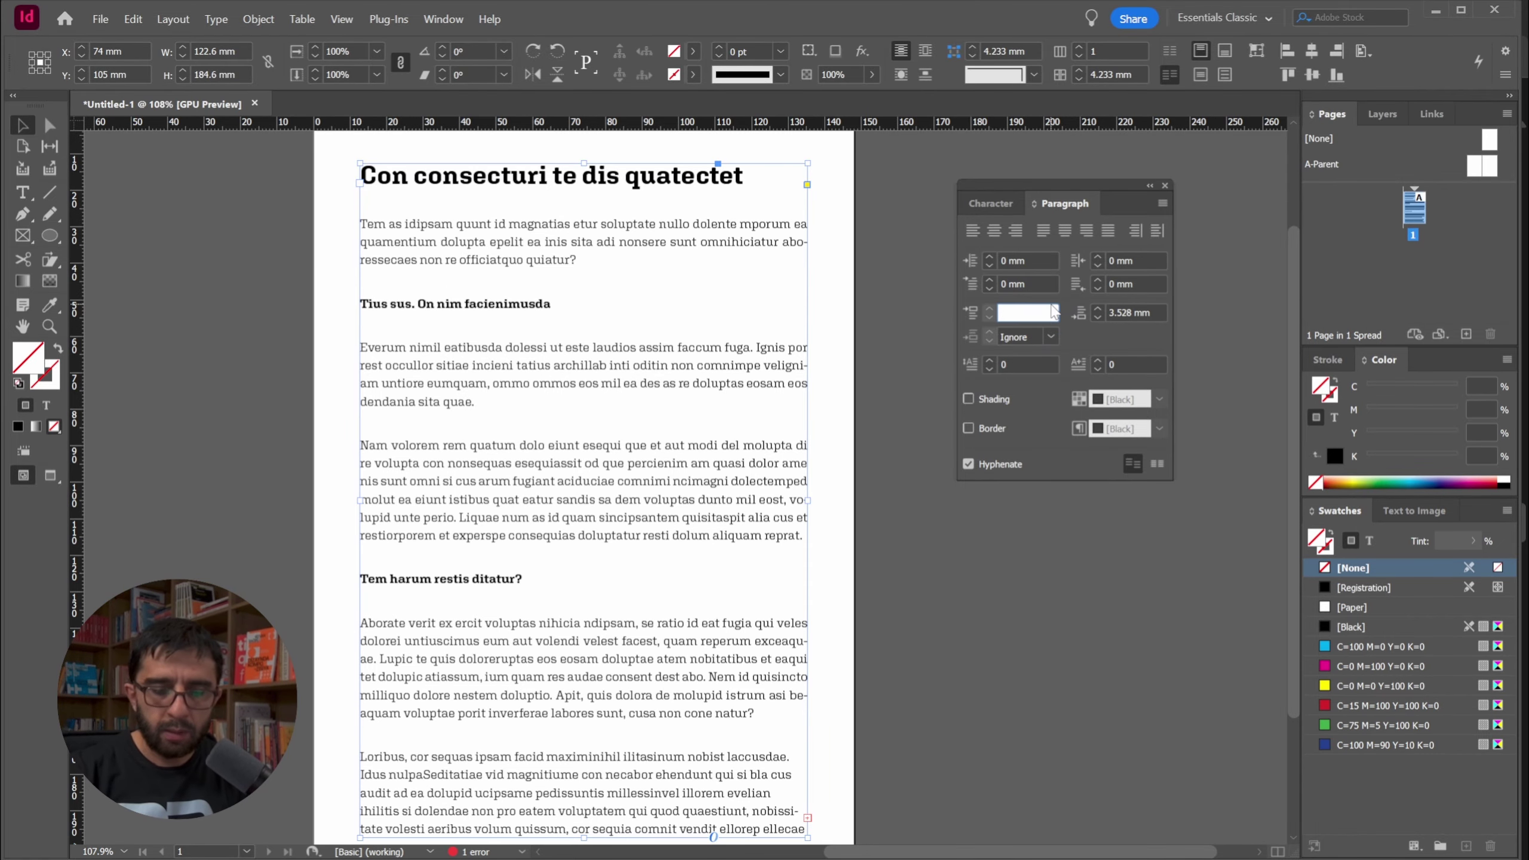
pyautogui.write('0')
pyautogui.press('Return')
# Select the main heading "Con consecturi te dis quatectet", set its space after to 10 mm and deselect it
pyautogui.doubleClick(644, 174)
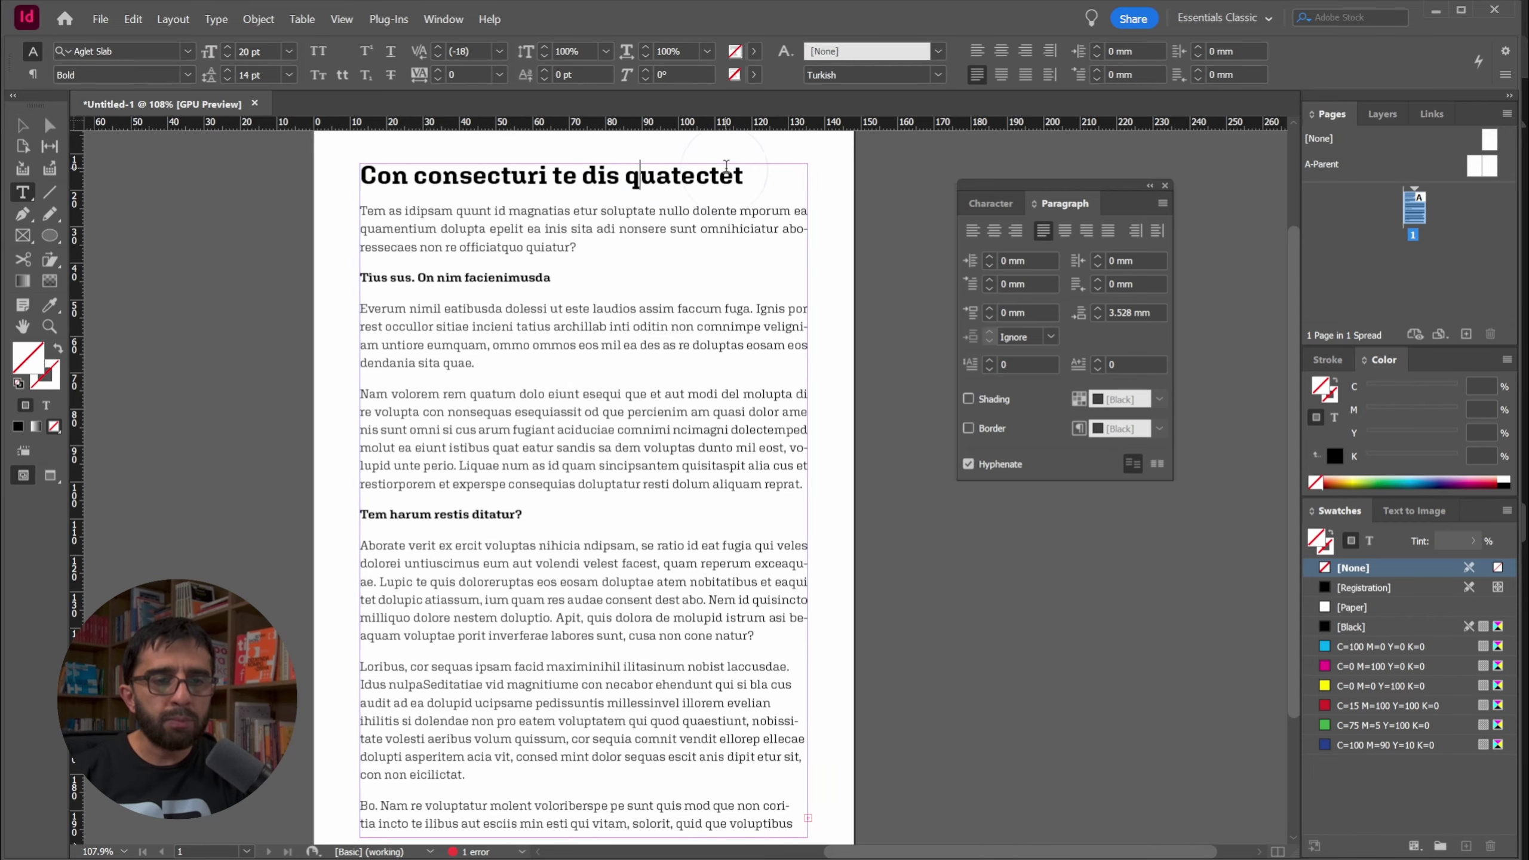
pyautogui.tripleClick(725, 171)
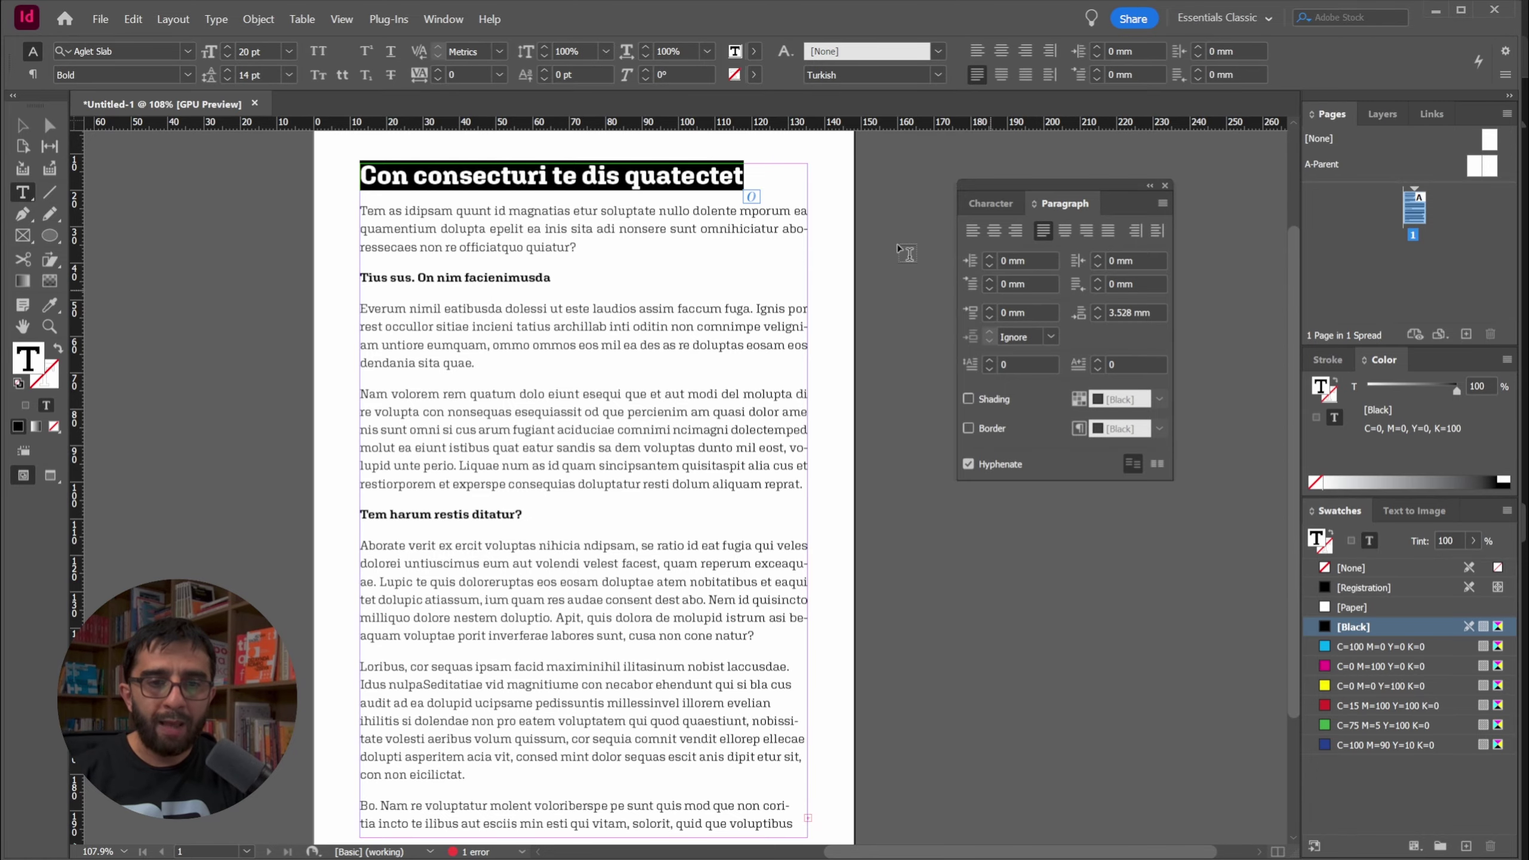
pyautogui.click(1156, 312)
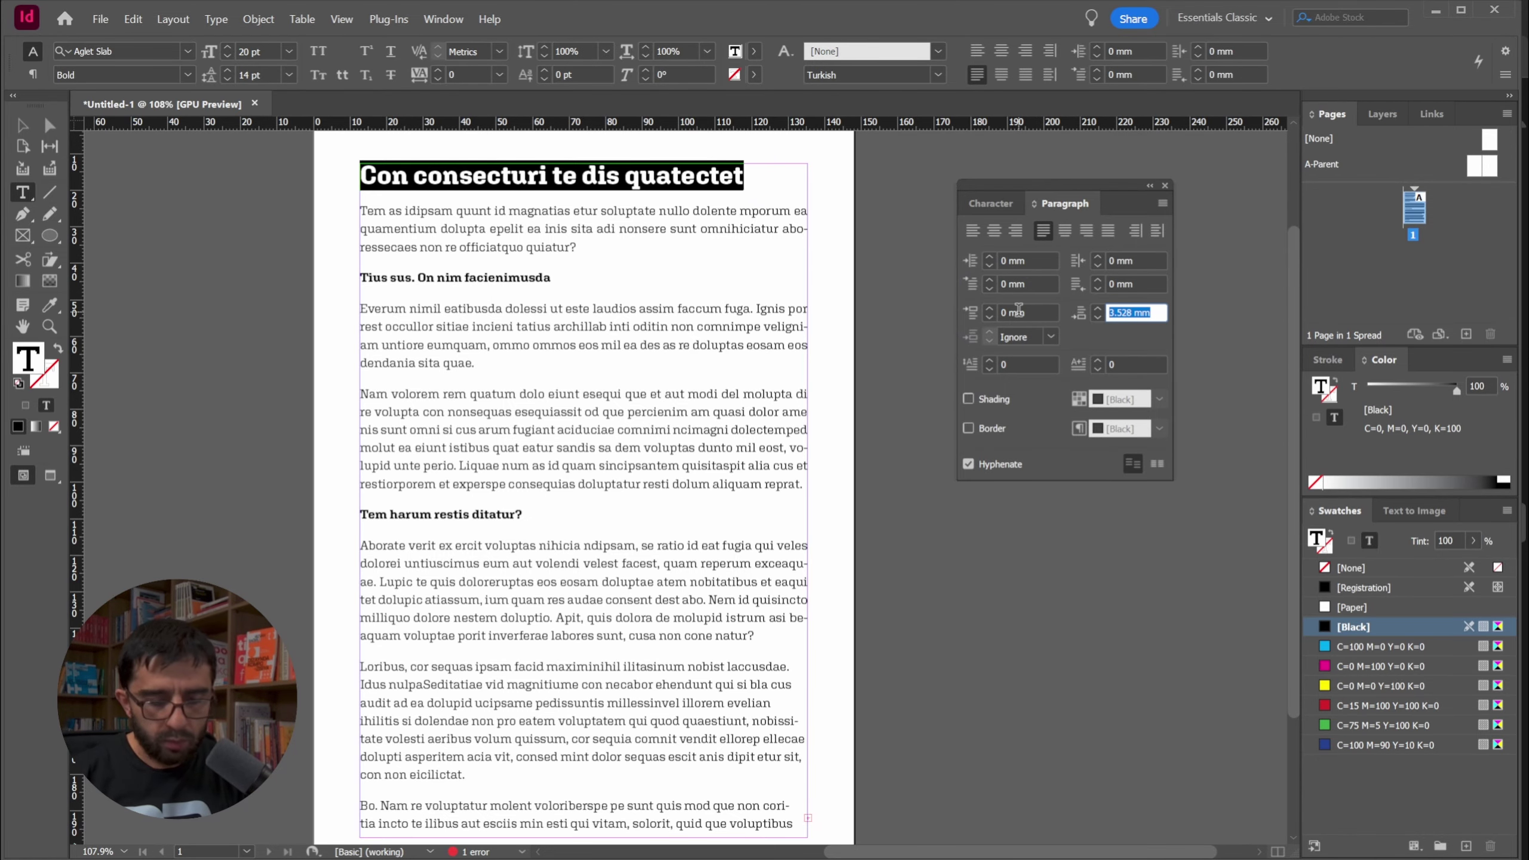
pyautogui.write('10mm')
pyautogui.press('Return')
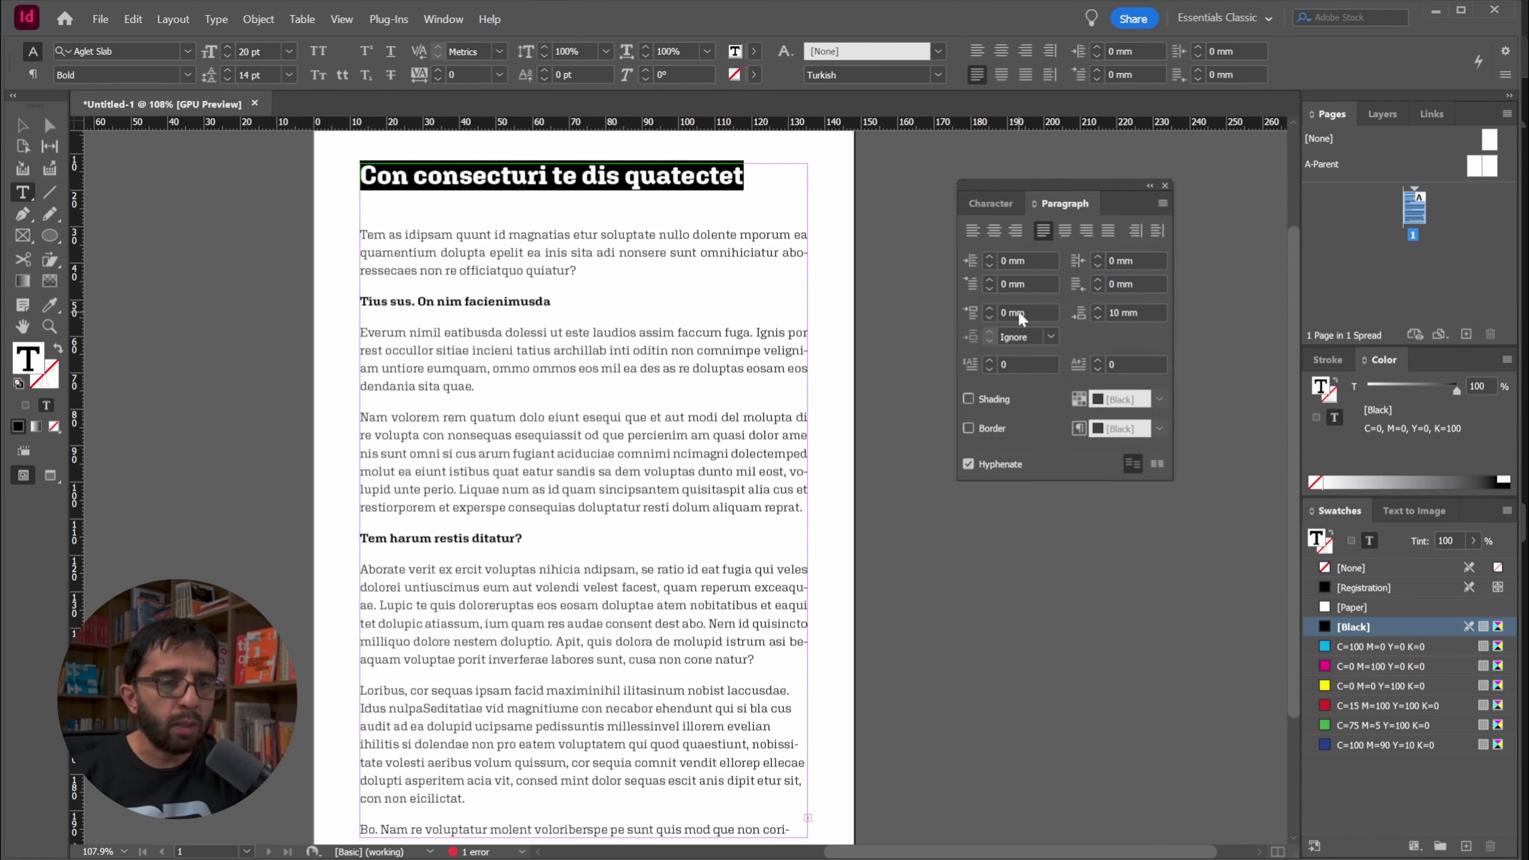
pyautogui.click(525, 538)
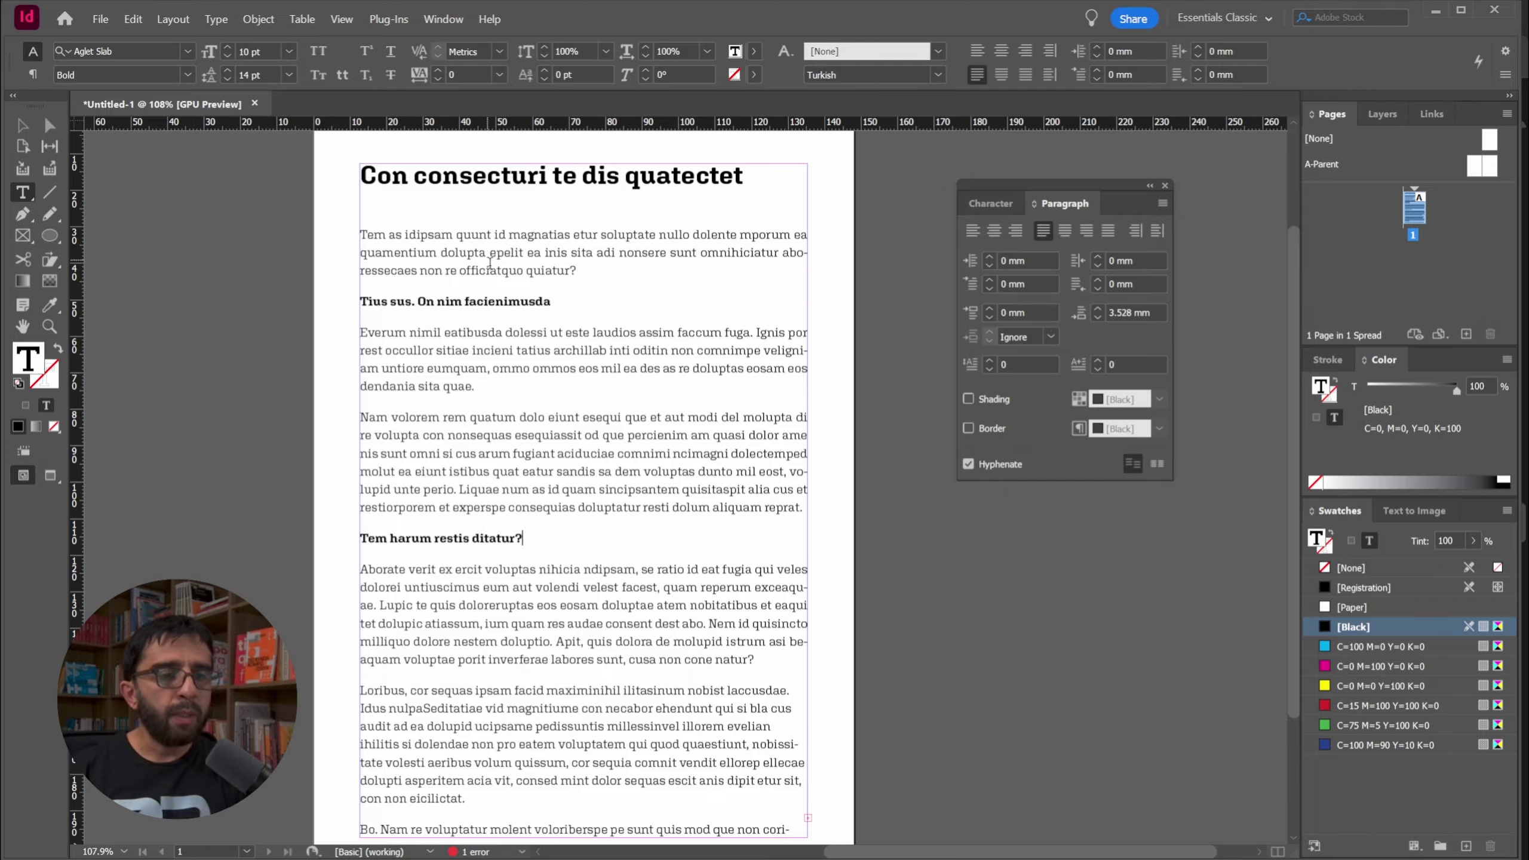
# Set the space before to 2 mm for both subheadings, "Tius sus. On nim facienimusda" and "Tem harum restis ditatur?", and deselect the text frame
pyautogui.moveTo(564, 299); pyautogui.dragTo(356, 298)
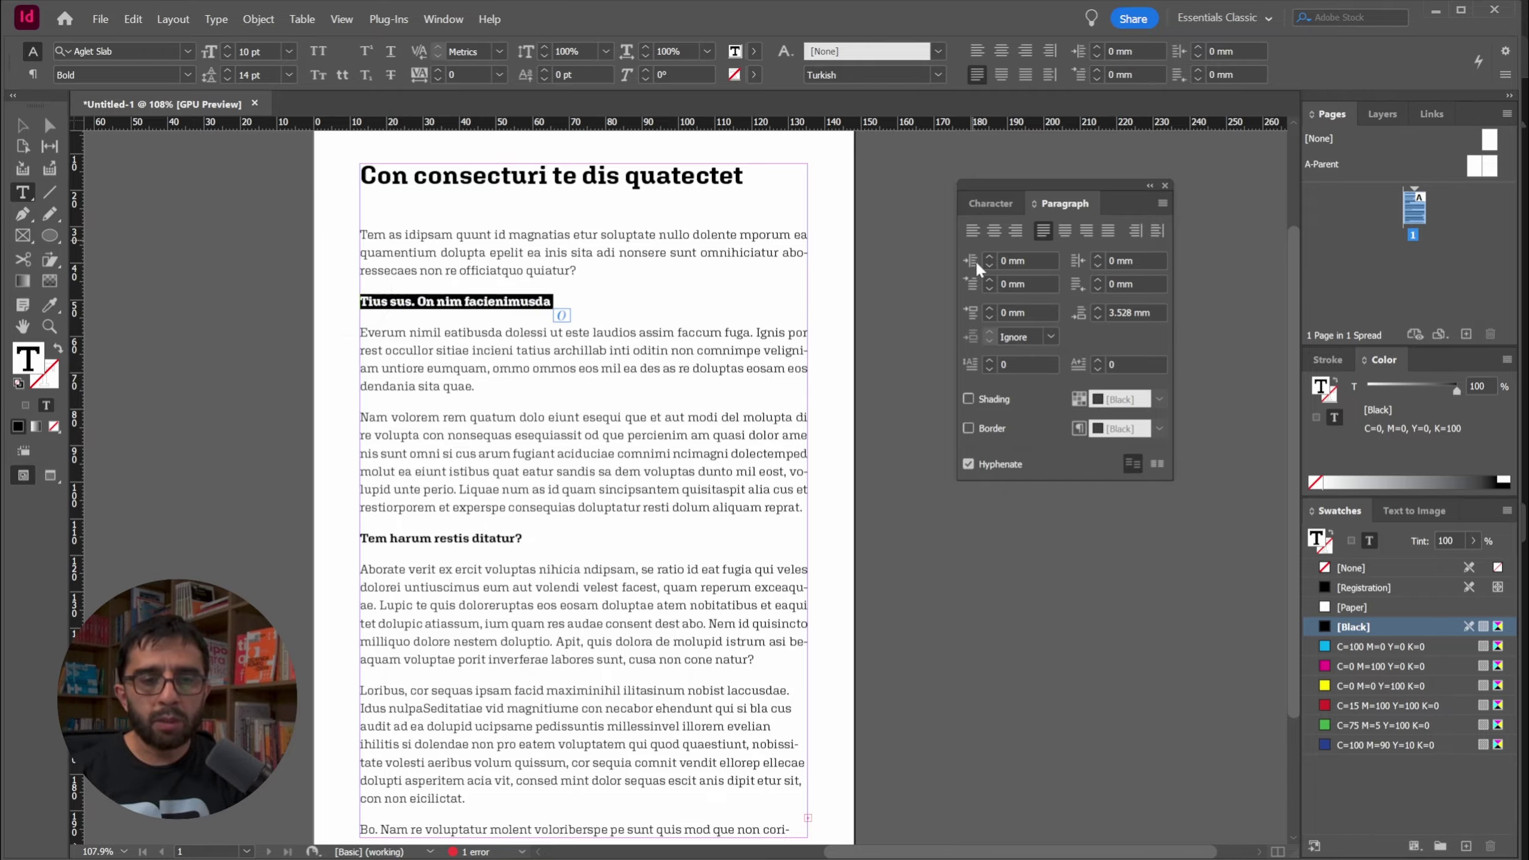
pyautogui.click(988, 308)
pyautogui.click(989, 308)
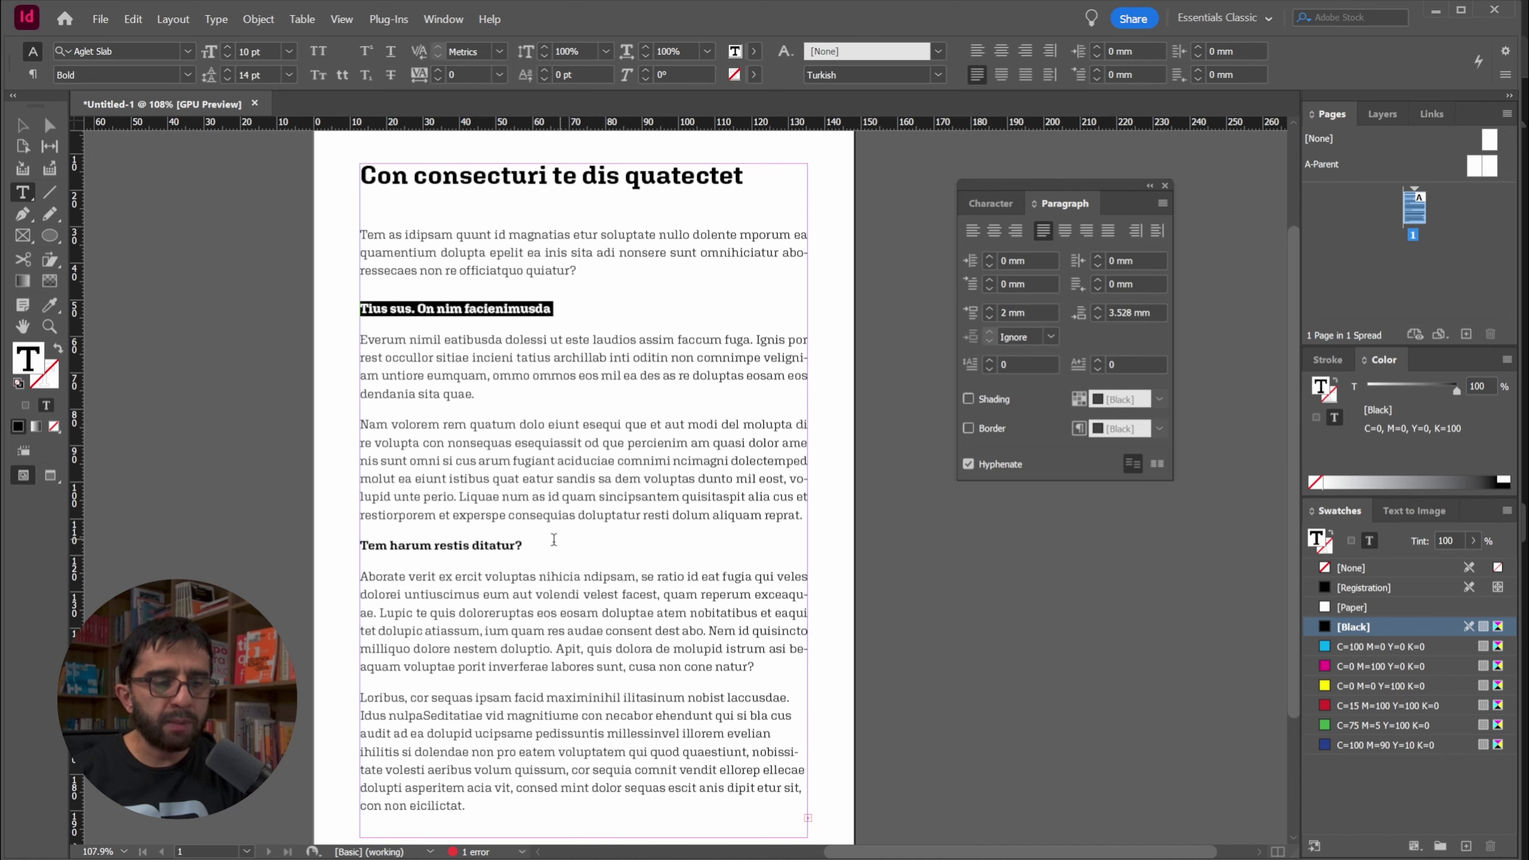
pyautogui.tripleClick(554, 539)
pyautogui.click(989, 307)
pyautogui.click(989, 307)
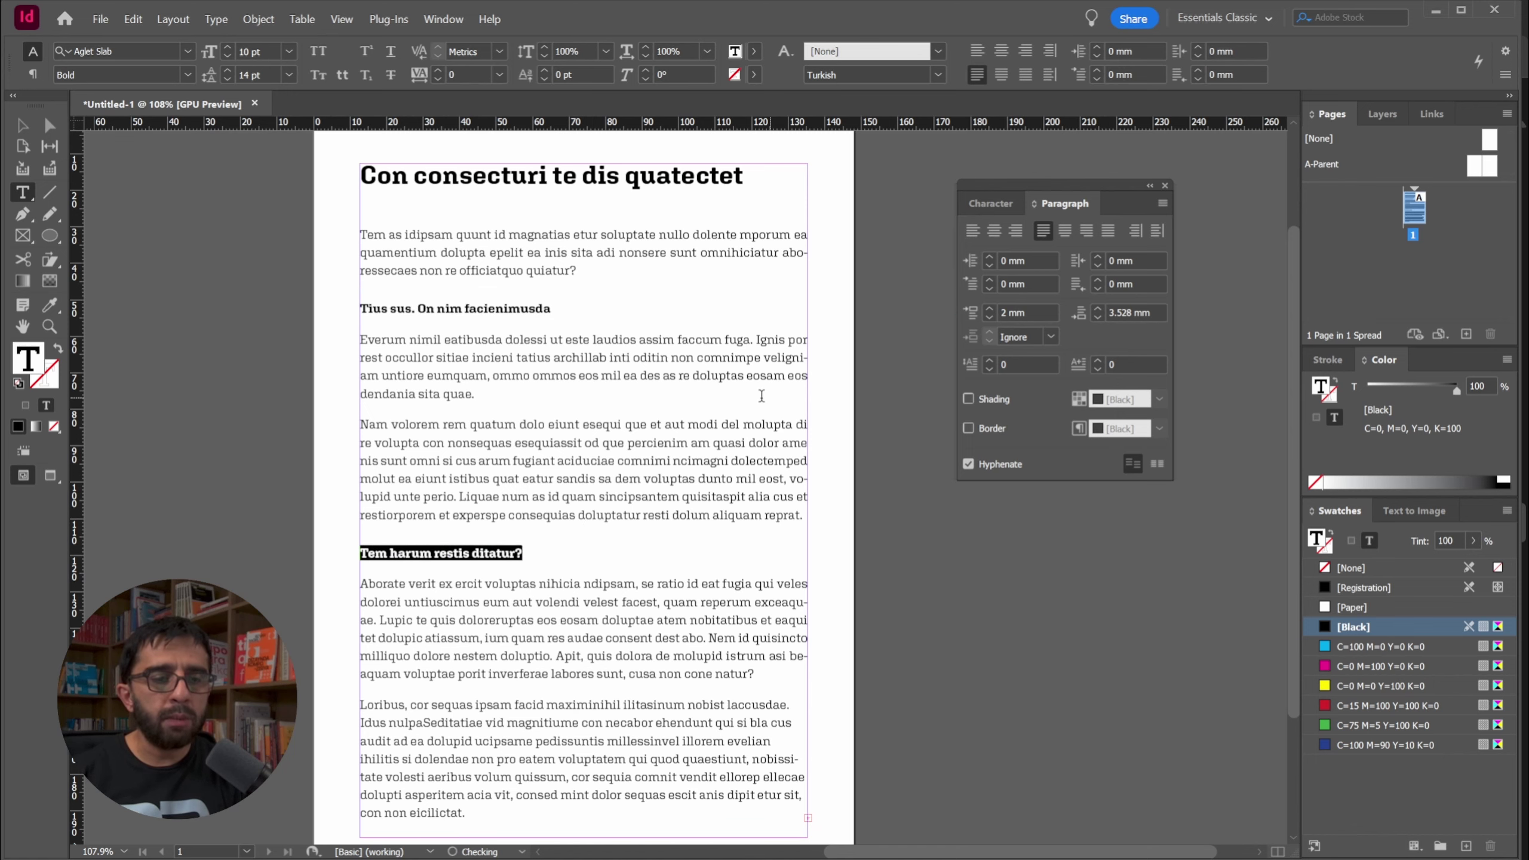
pyautogui.click(760, 397)
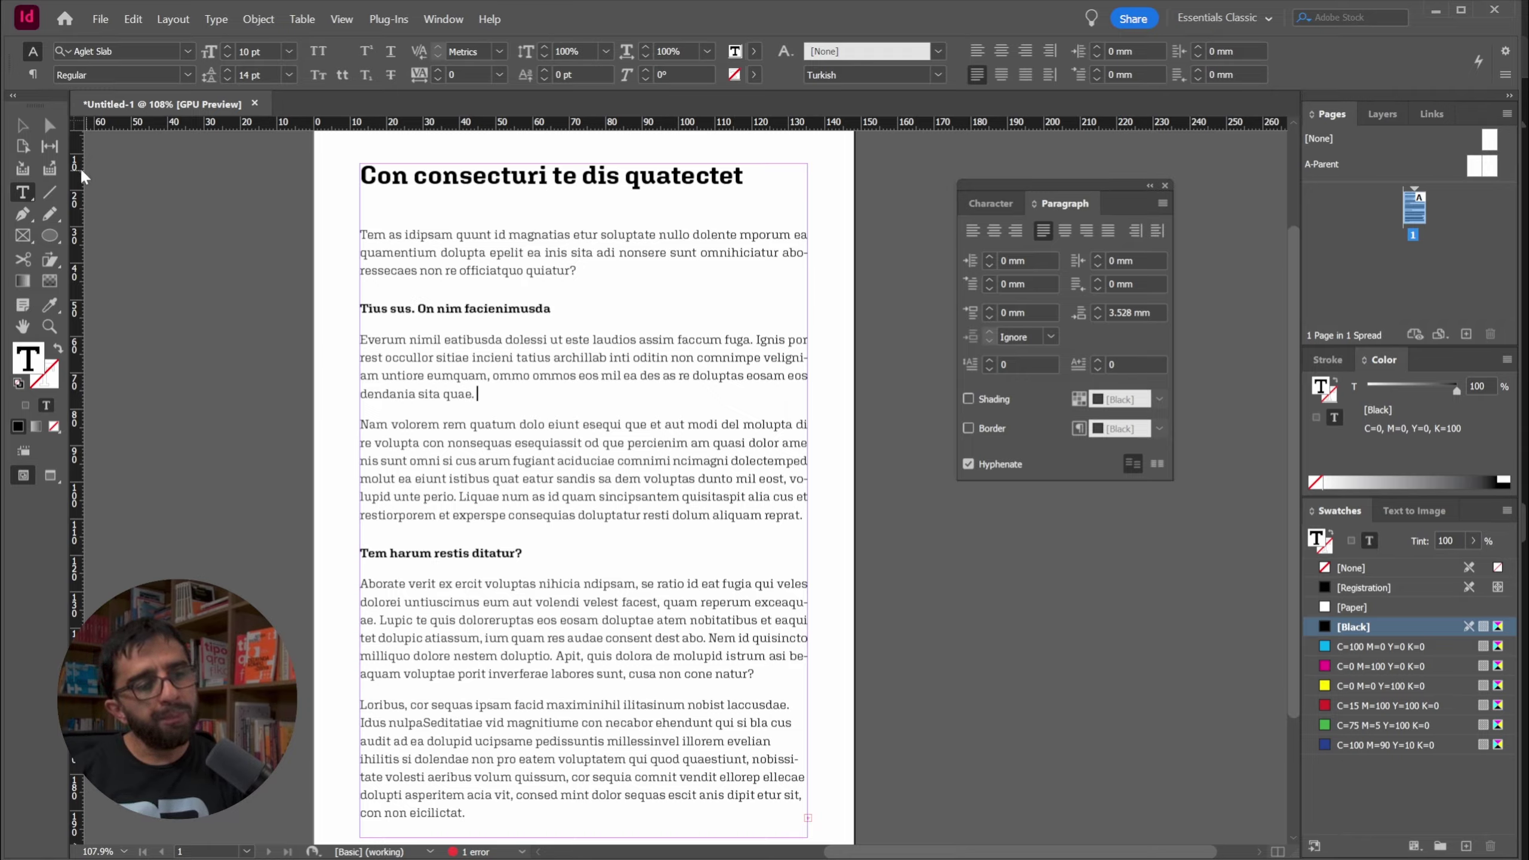
pyautogui.click(22, 126)
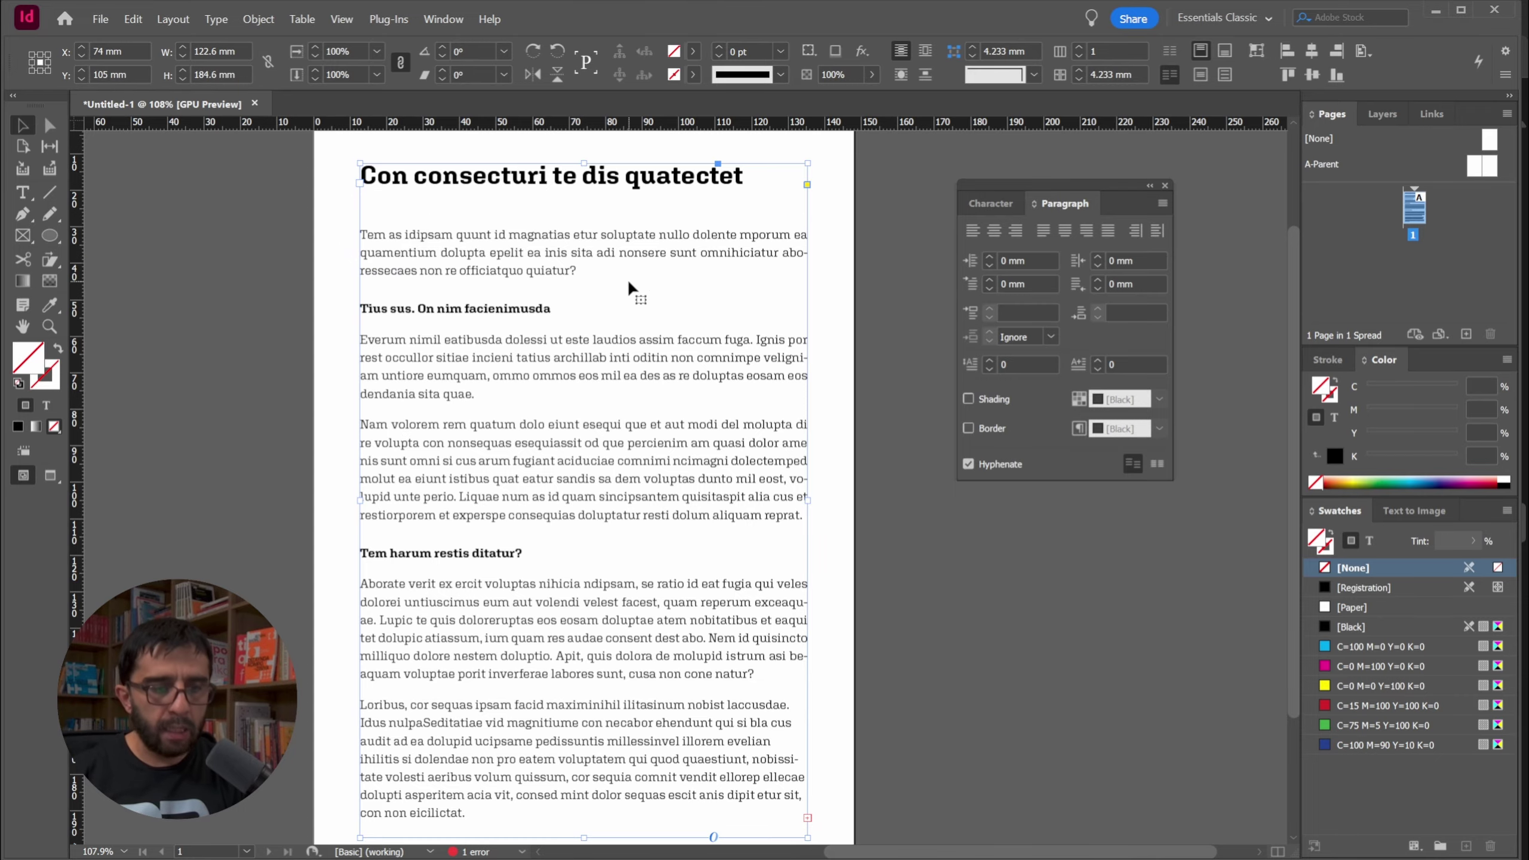
pyautogui.scroll(-1, 629, 288)
pyautogui.click(864, 298)
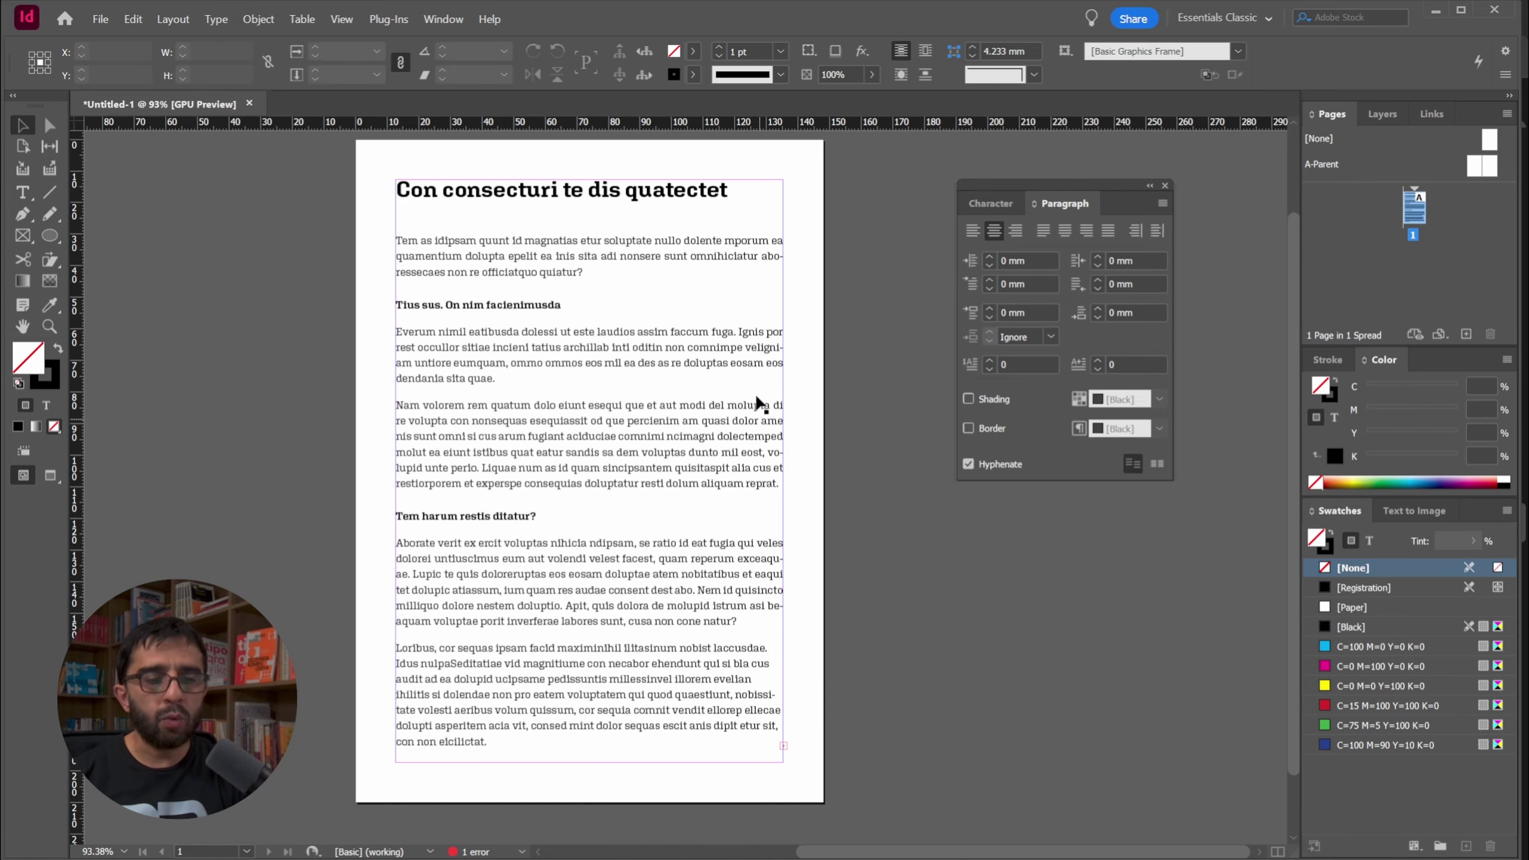
# Display the document's paragraph styles list and move the floating paragraph formatting controls clear of it
pyautogui.moveTo(613, 363); pyautogui.dragTo(608, 352)
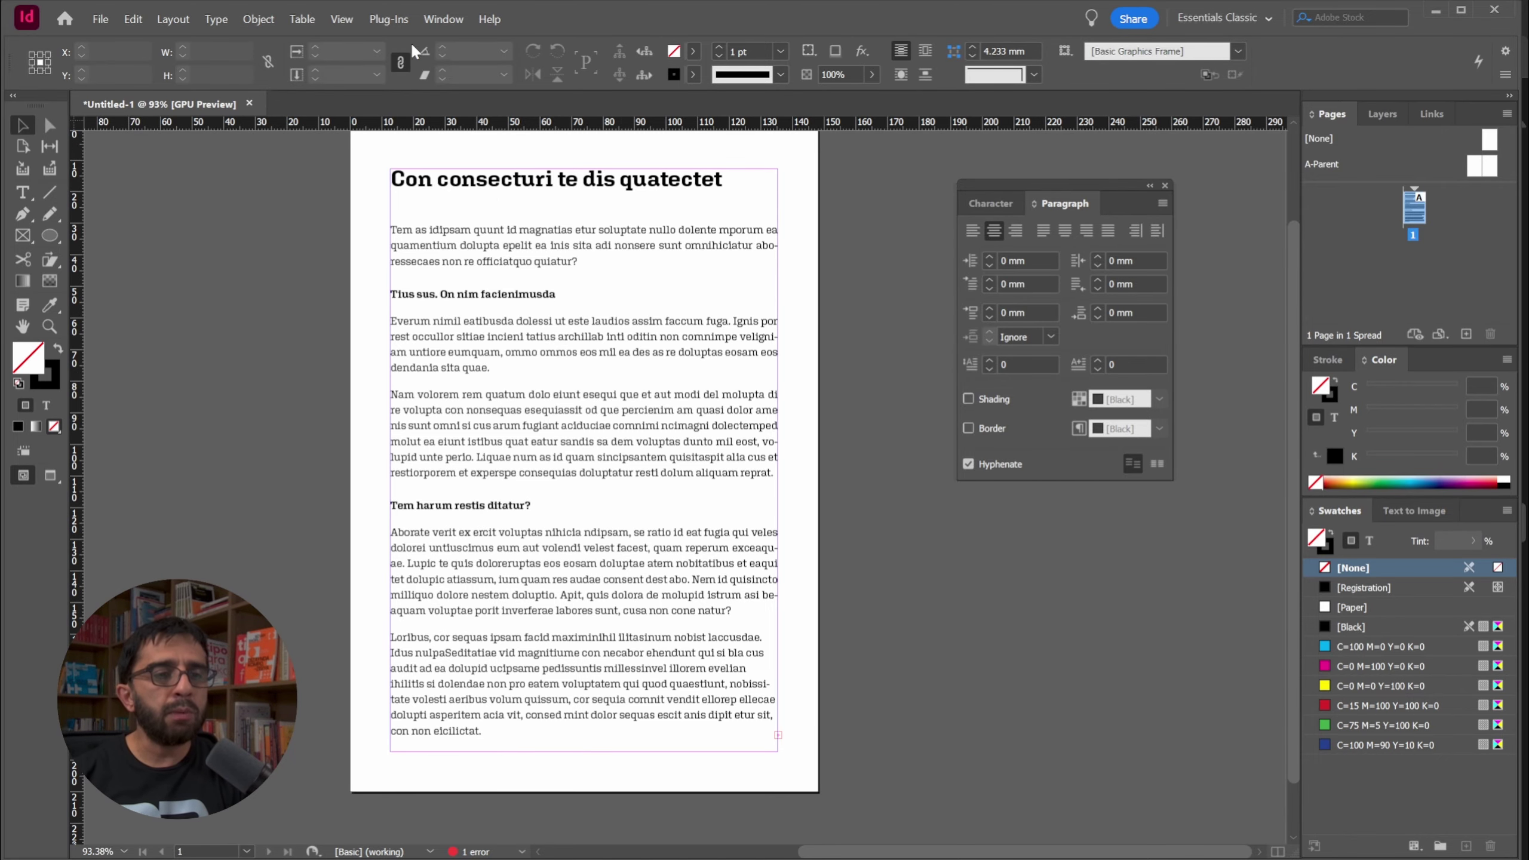
pyautogui.click(444, 19)
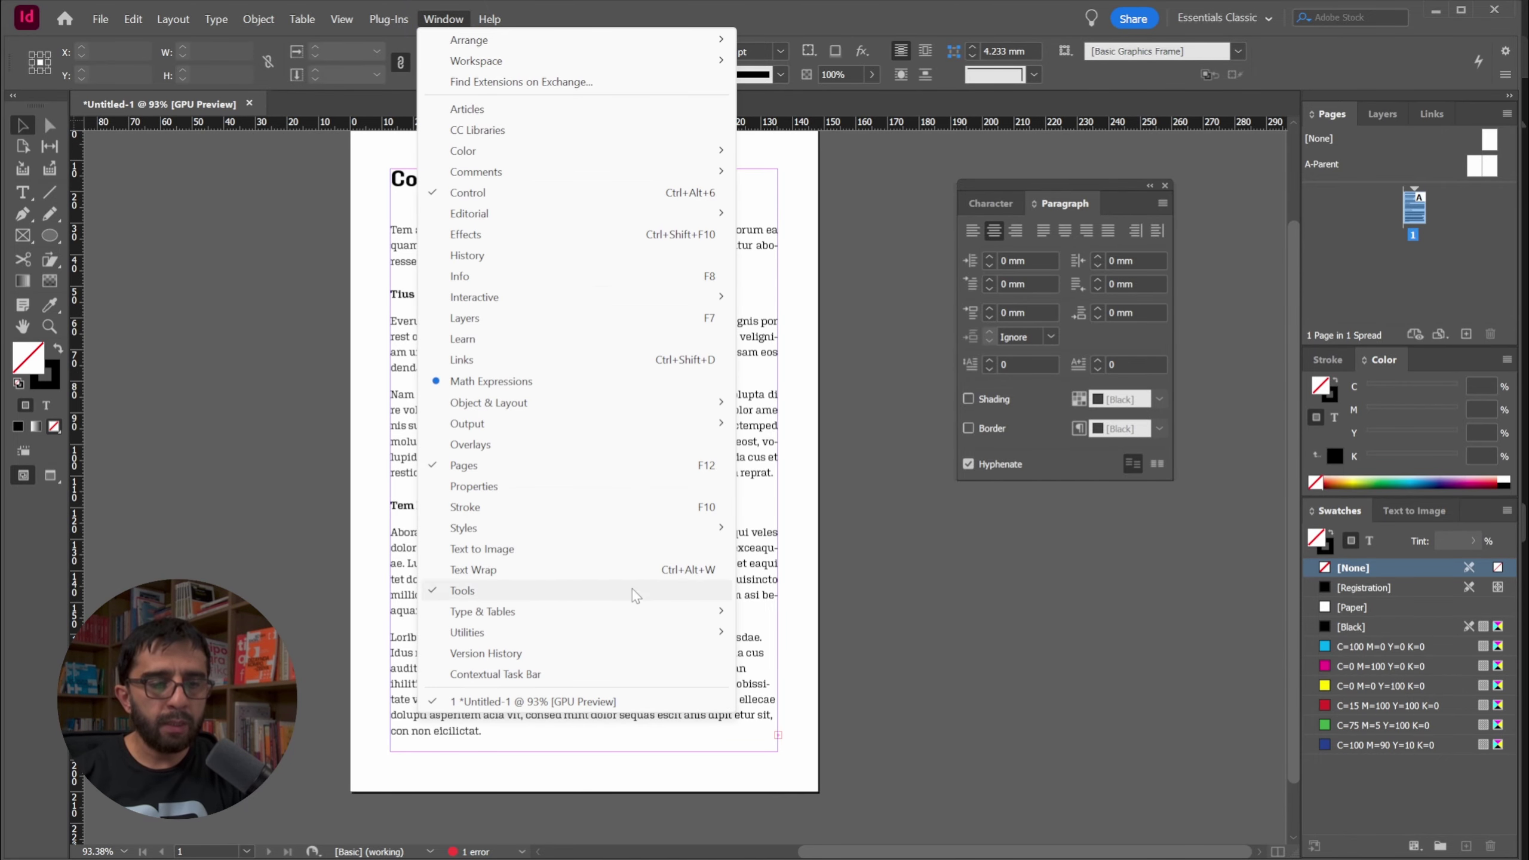
pyautogui.moveTo(622, 532)
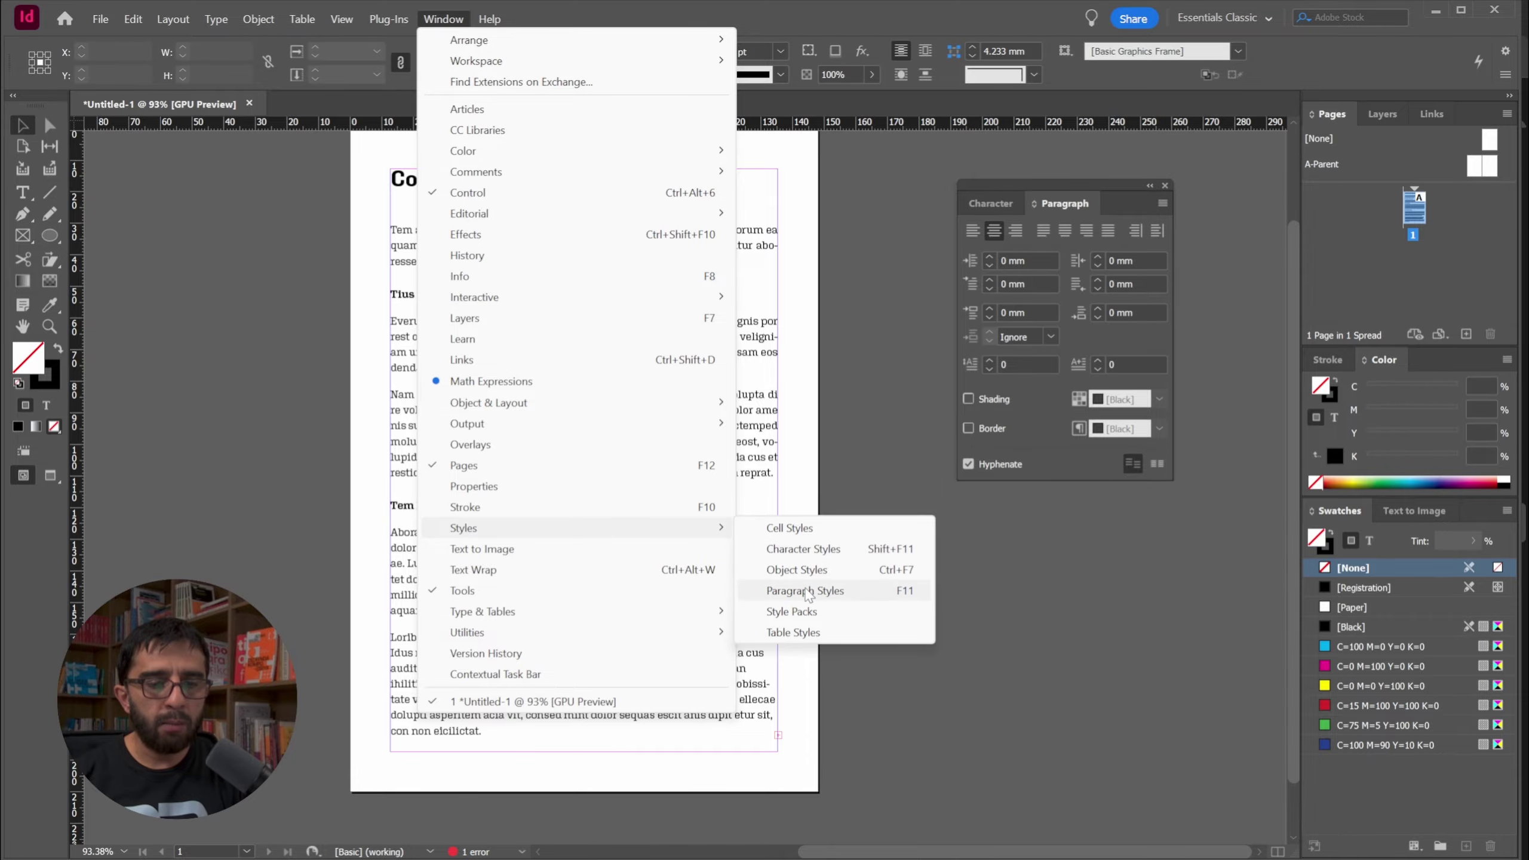
pyautogui.click(806, 590)
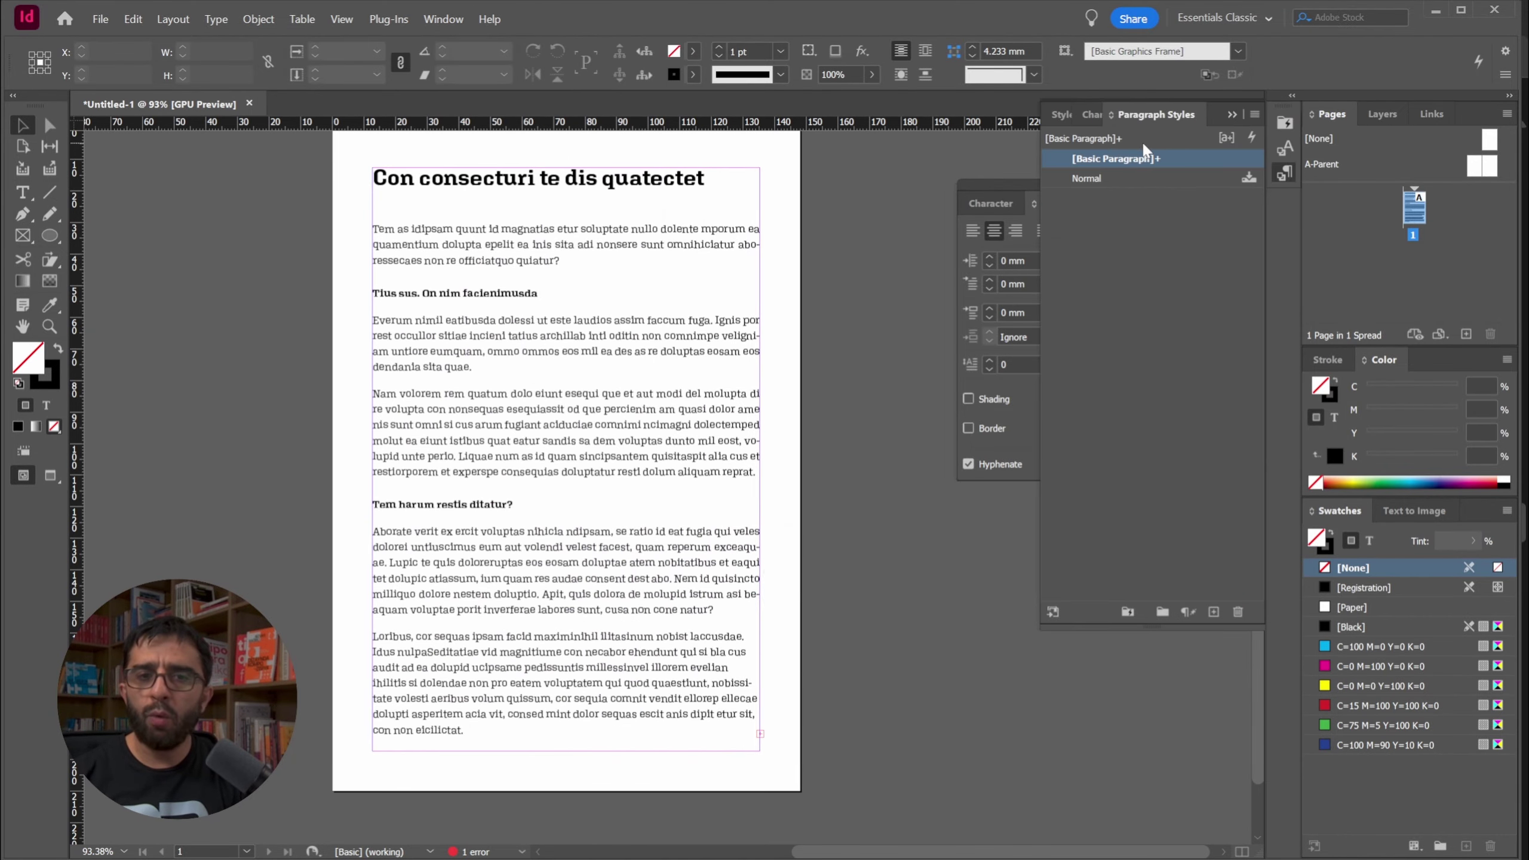
pyautogui.moveTo(1022, 188); pyautogui.dragTo(891, 199)
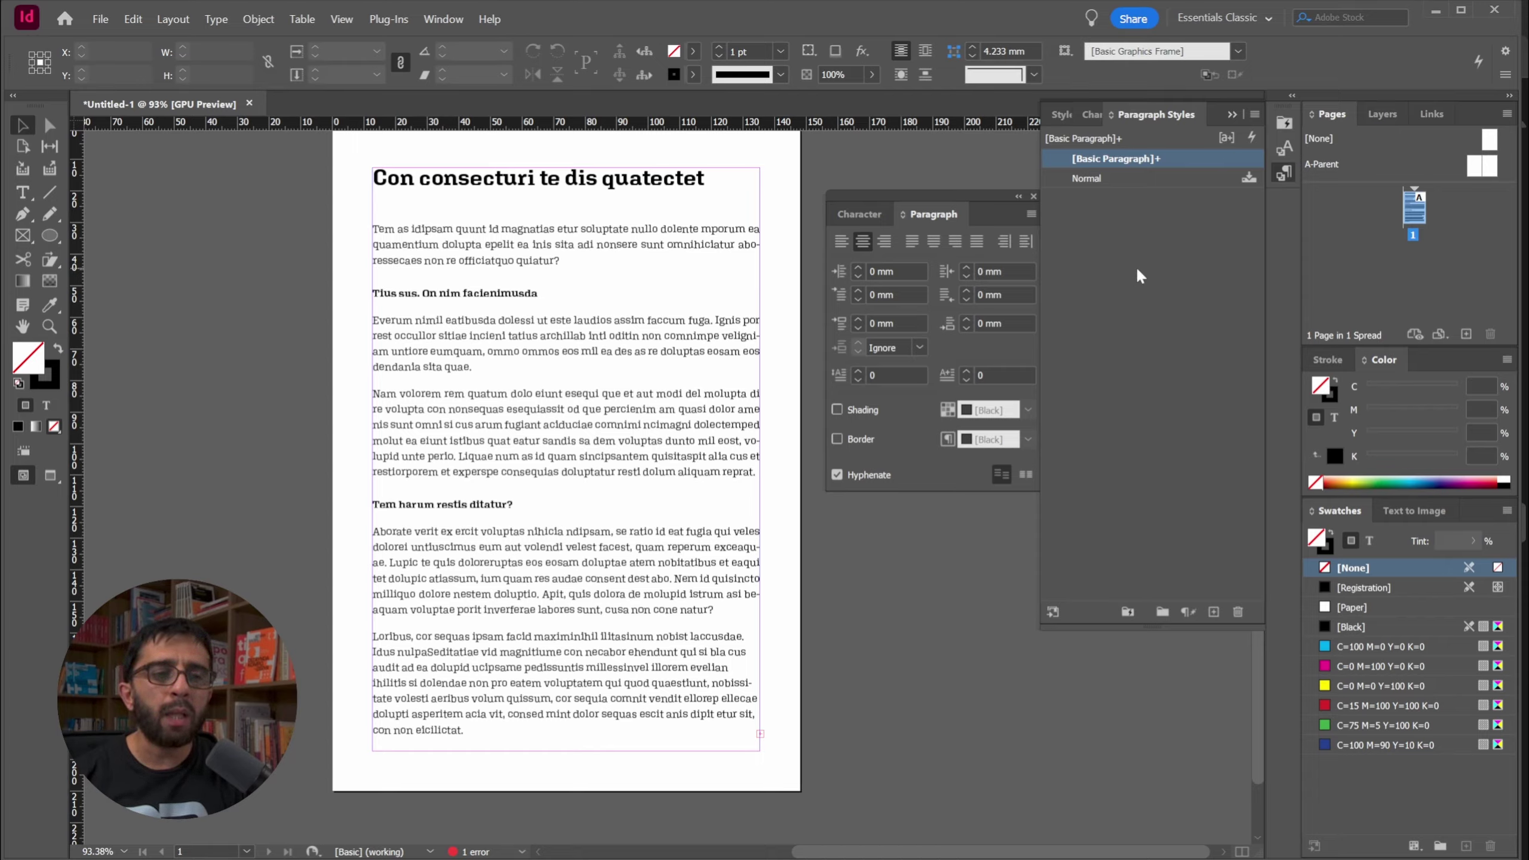
# Create a new paragraph style from the two body paragraphs under "Tius sus. On nim facienimusda" and apply it to them
pyautogui.doubleClick(473, 380)
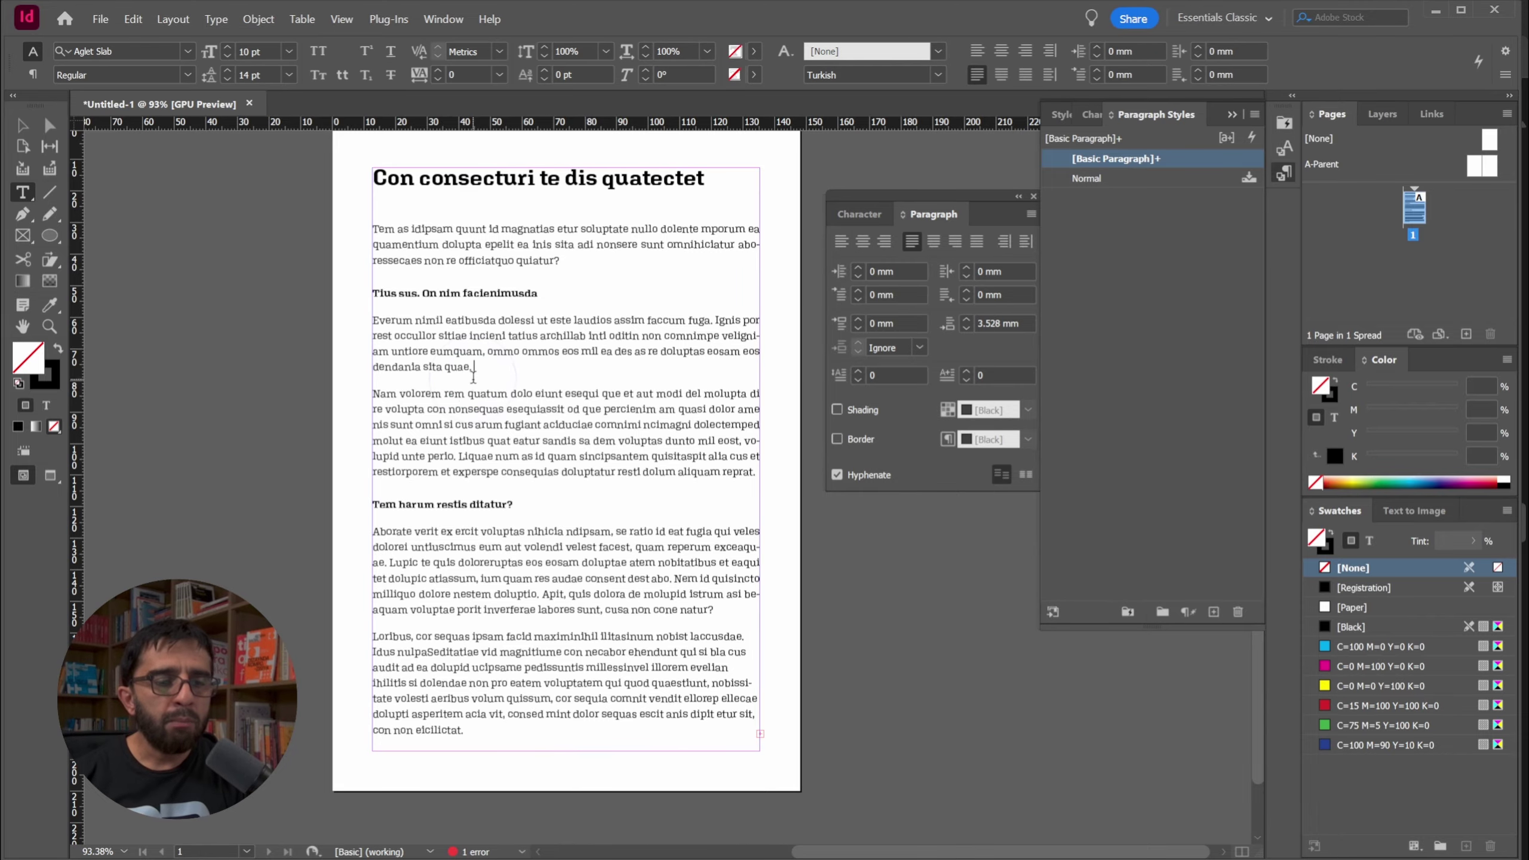
pyautogui.moveTo(761, 474); pyautogui.dragTo(324, 317)
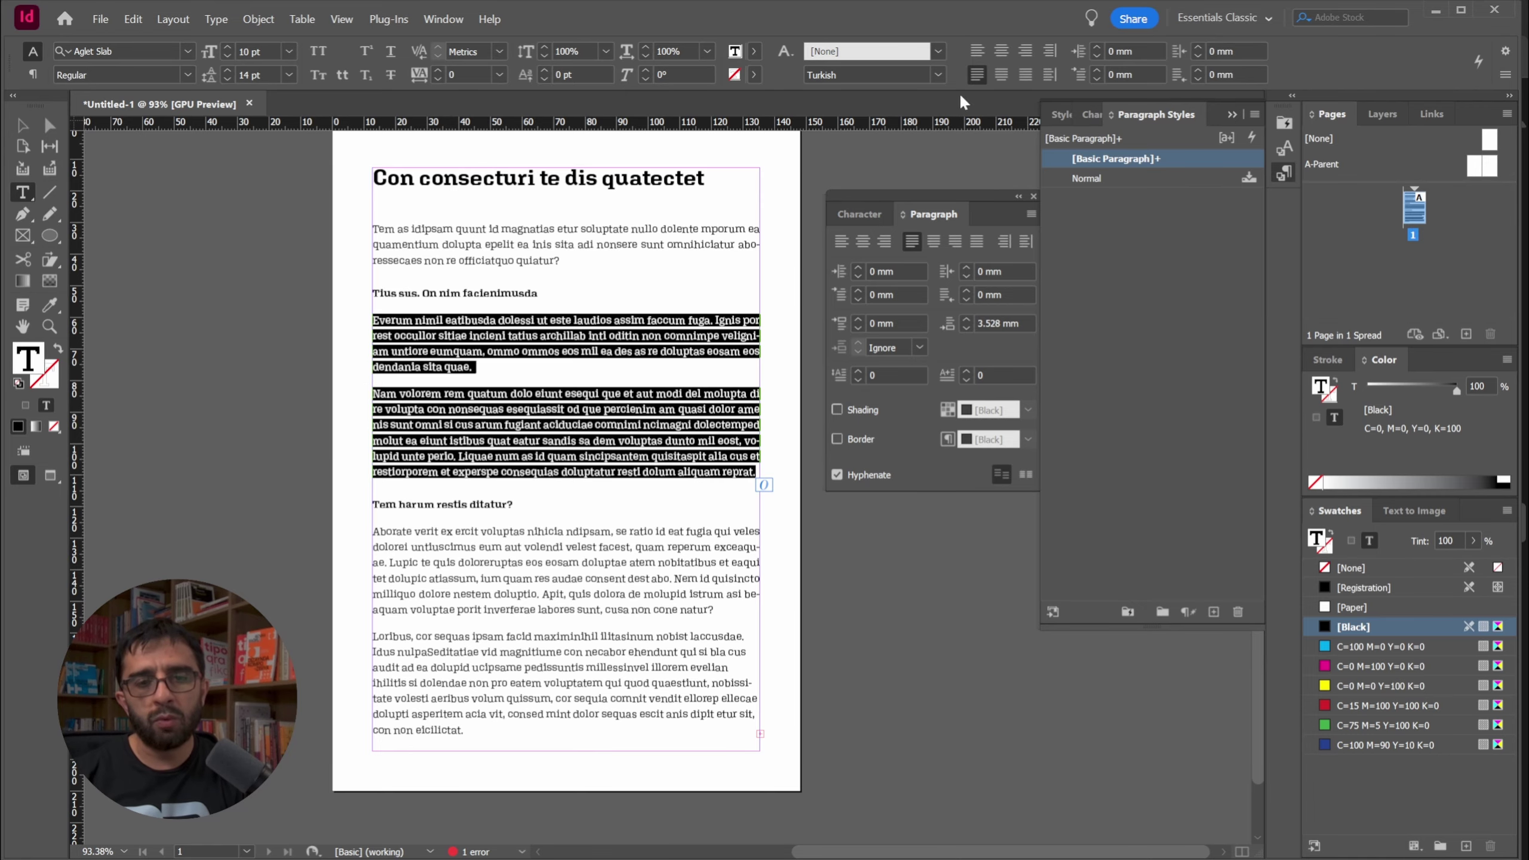
pyautogui.click(1213, 613)
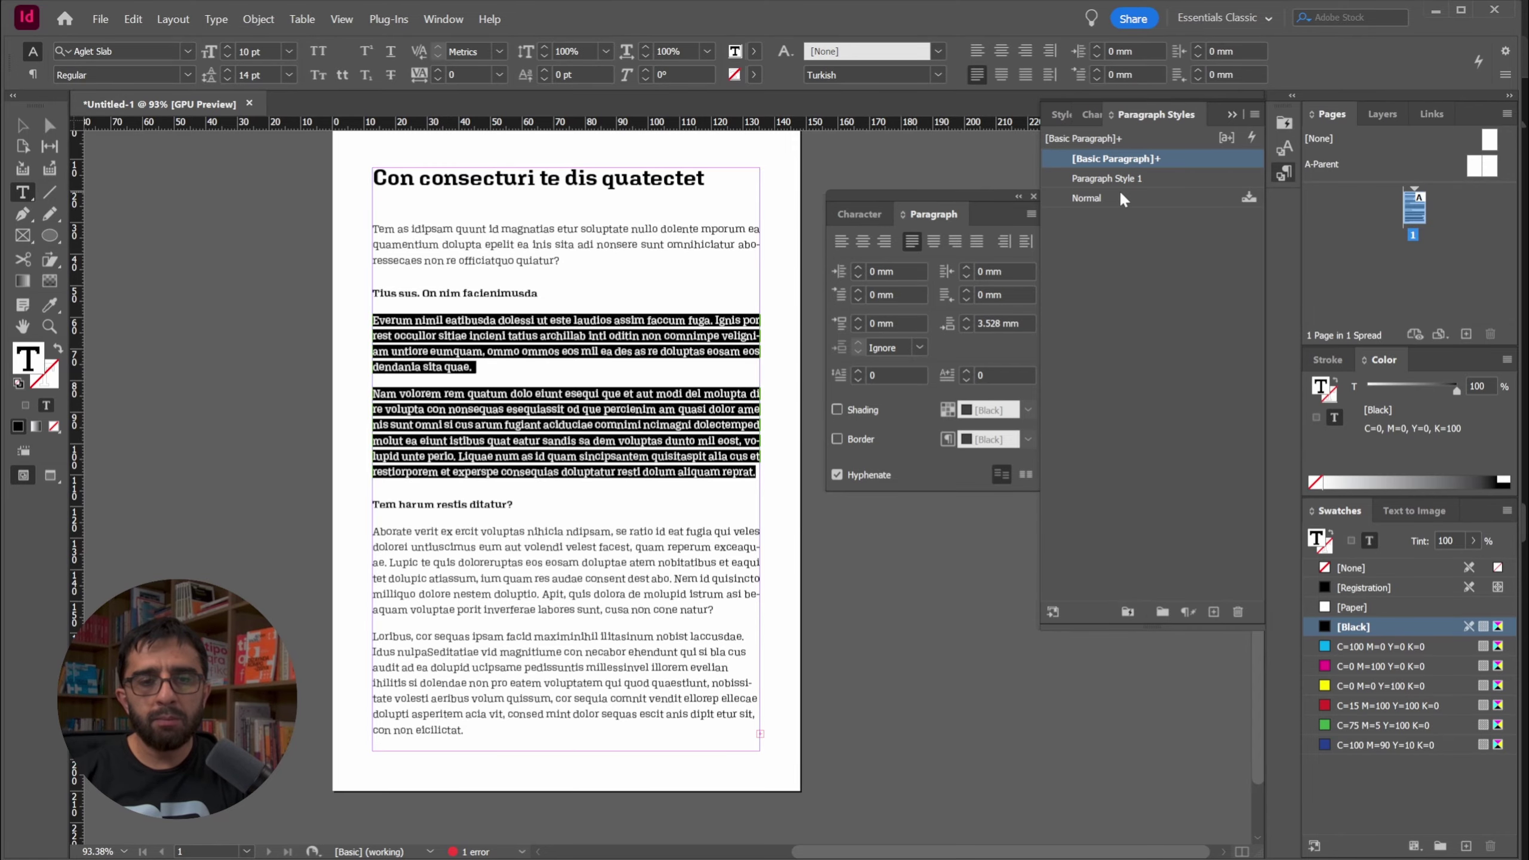
pyautogui.click(1134, 181)
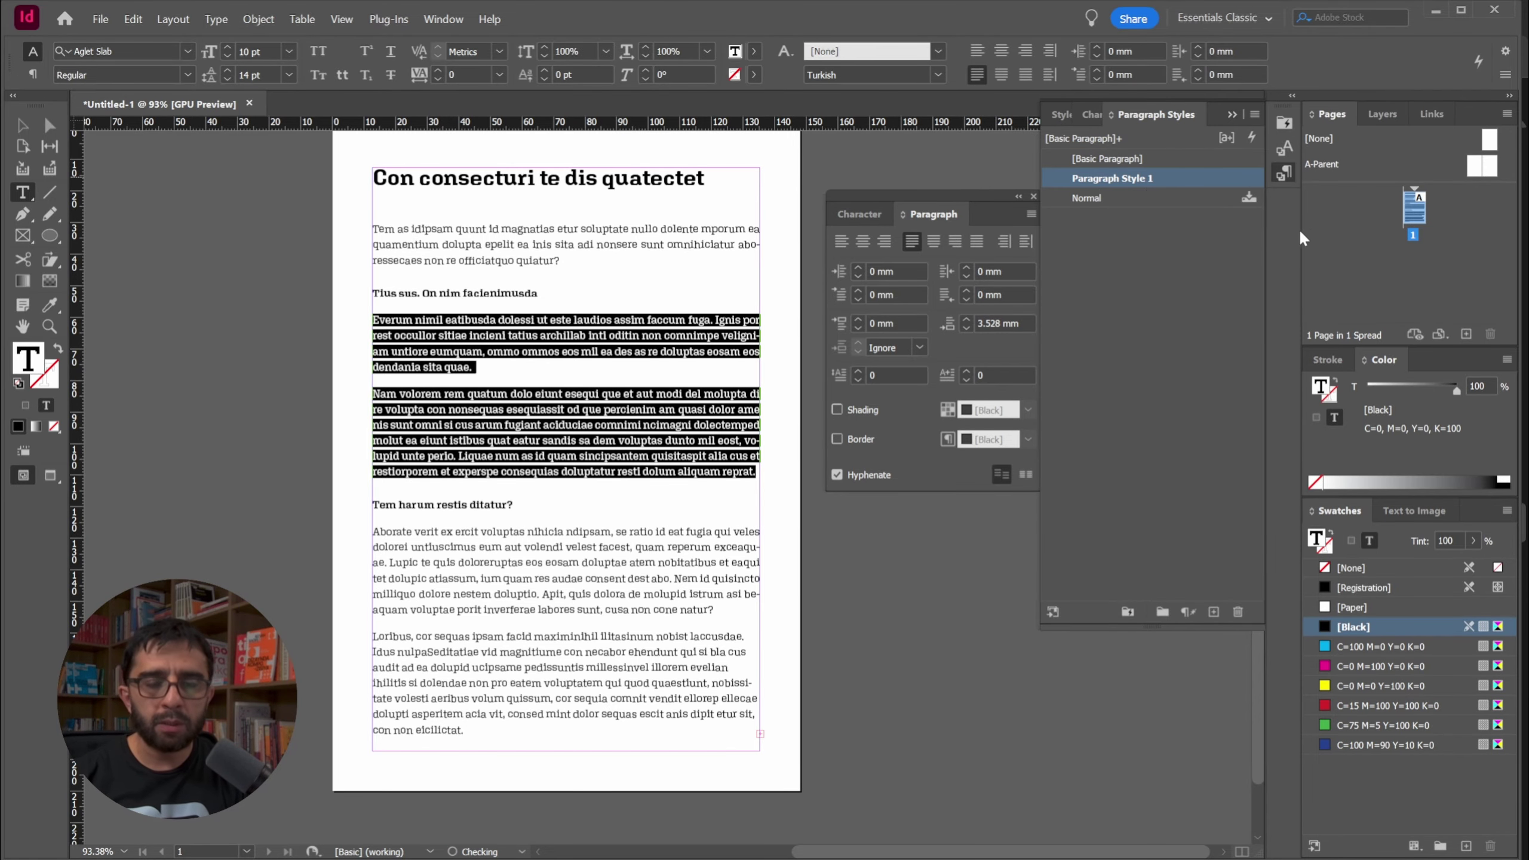
# Rename the new paragraph style as "Main Text" with preview enabled
pyautogui.doubleClick(1183, 185)
pyautogui.moveTo(944, 147); pyautogui.dragTo(1198, 108)
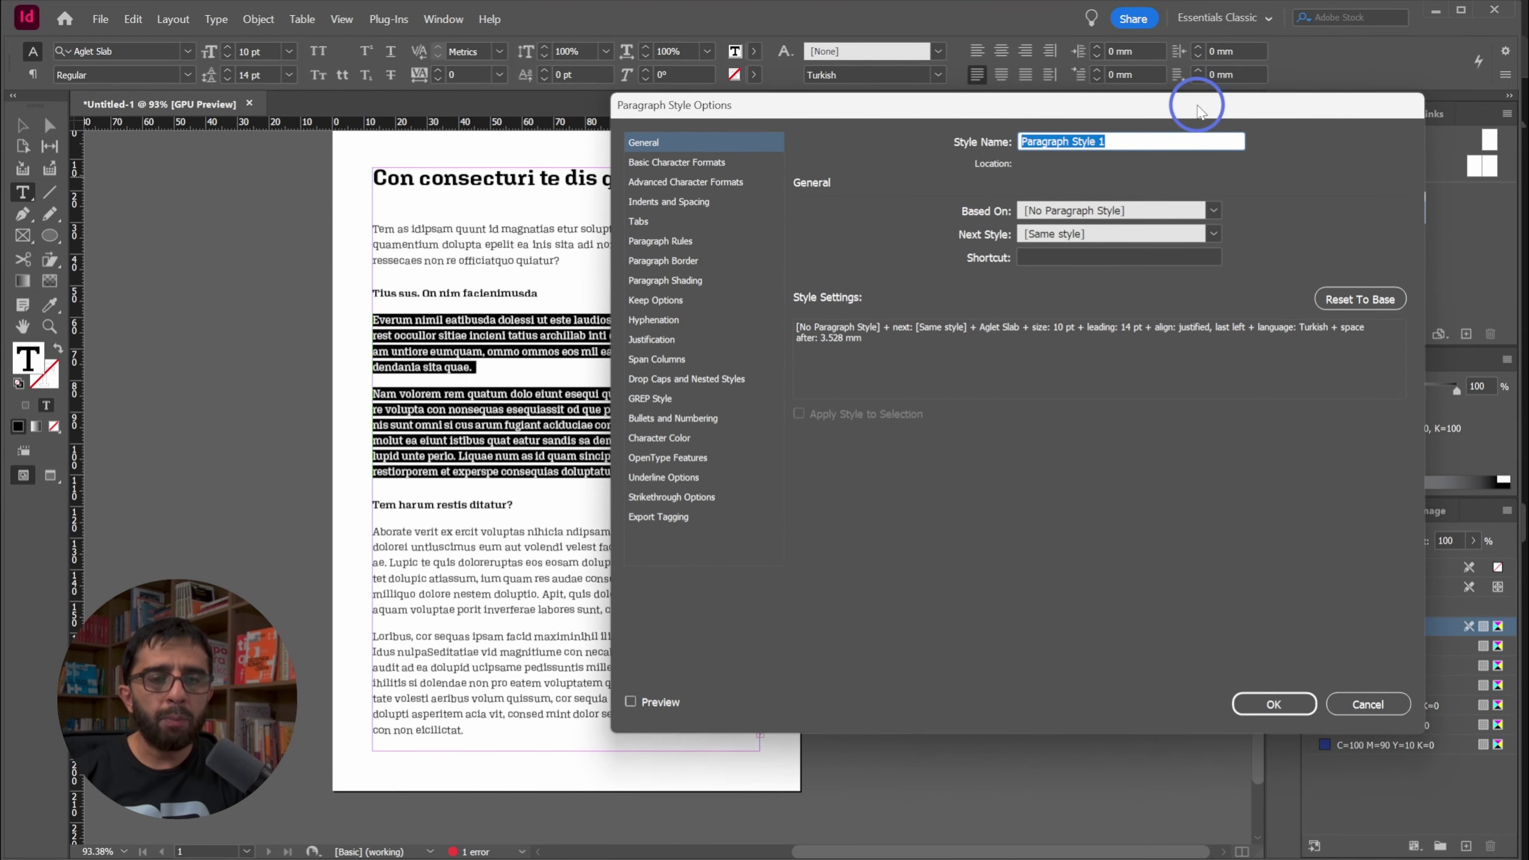
pyautogui.click(630, 703)
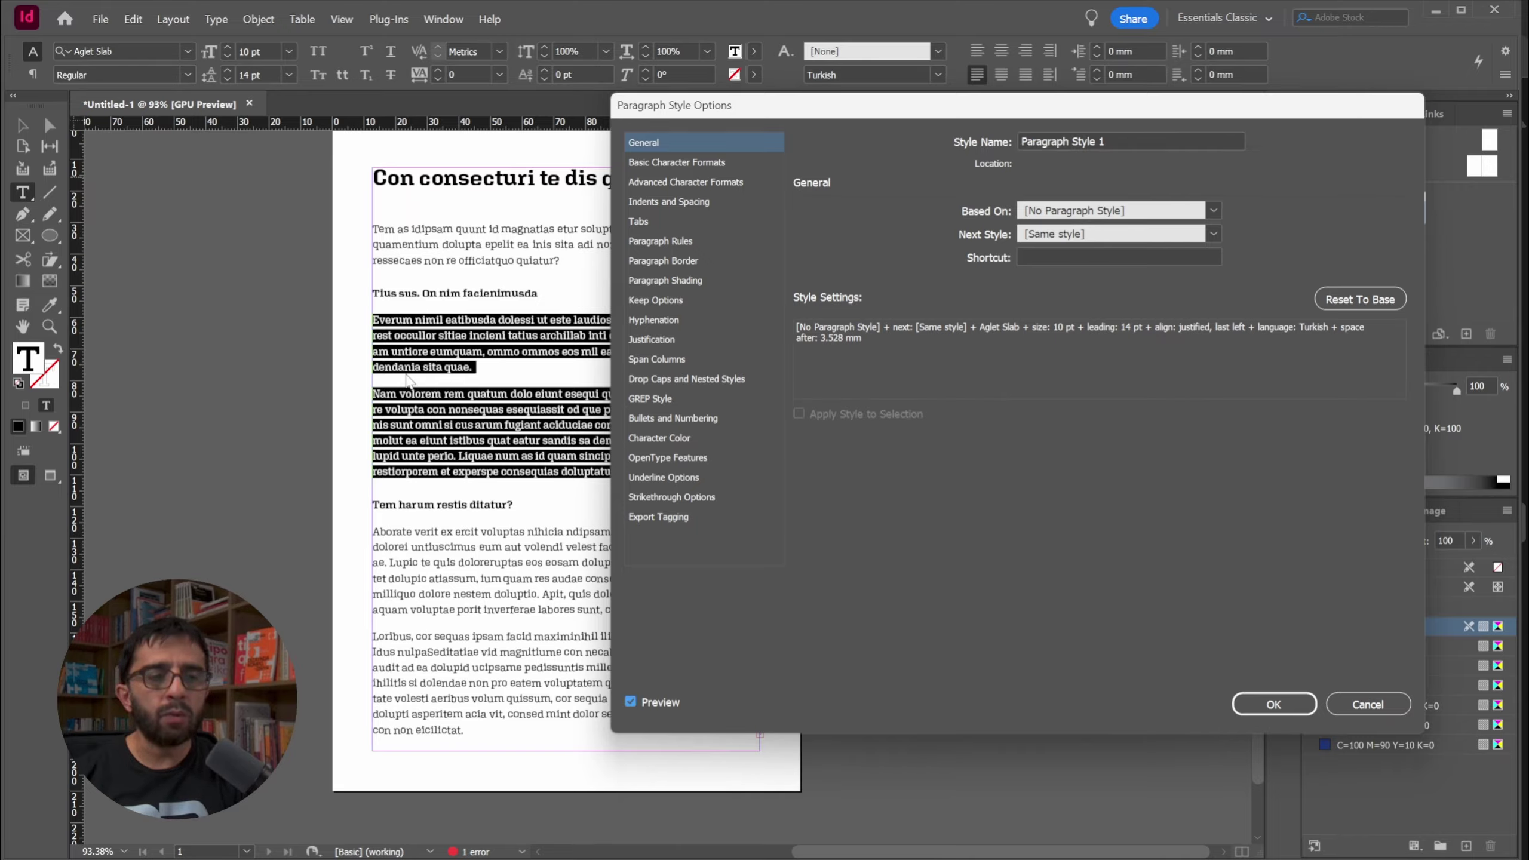
pyautogui.tripleClick(1119, 141)
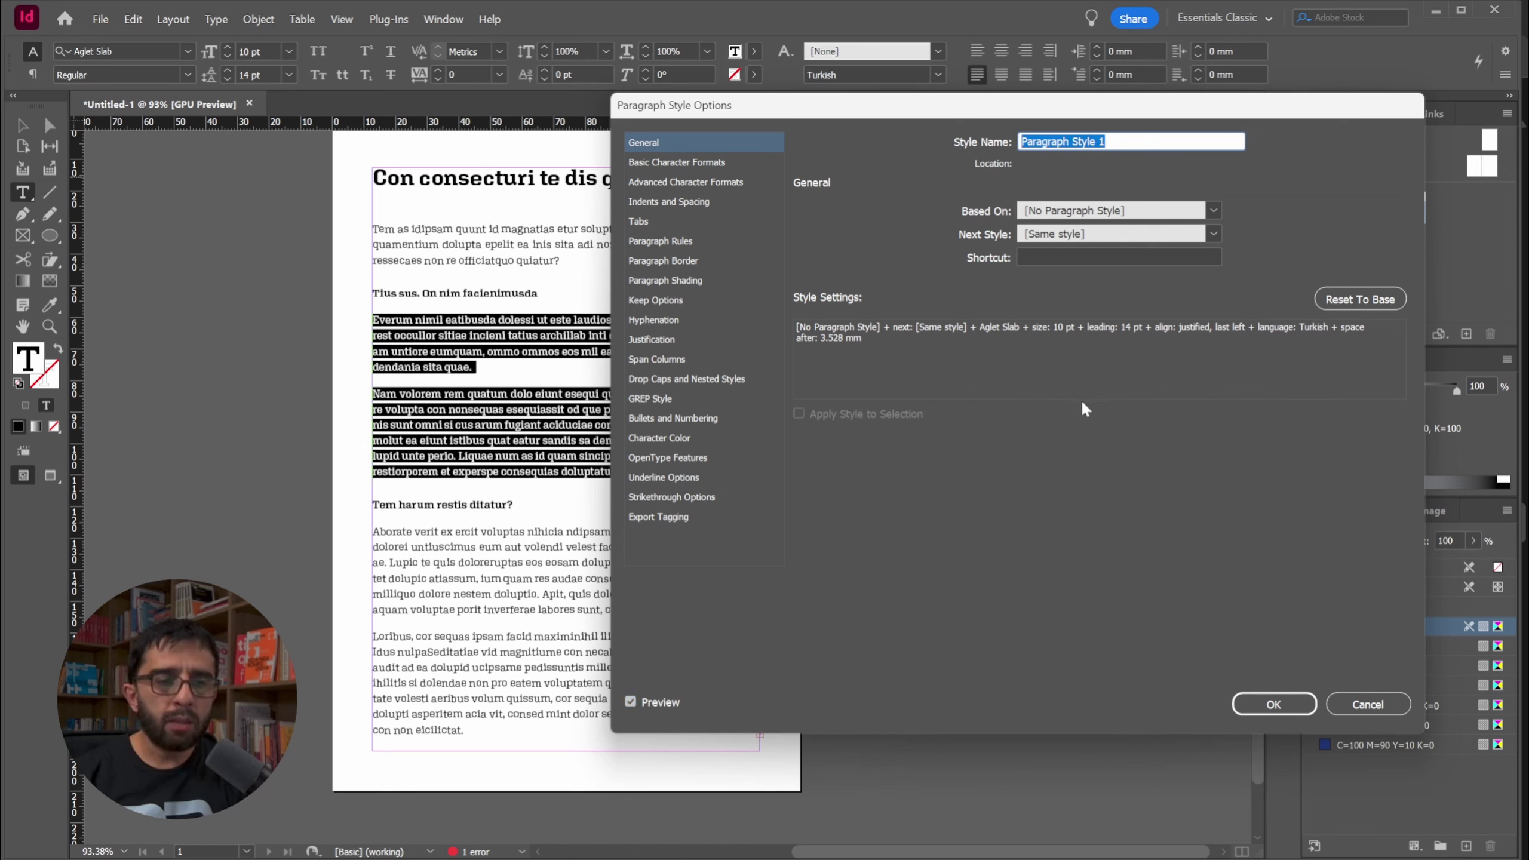
pyautogui.press('shift')
pyautogui.write('Main Text')
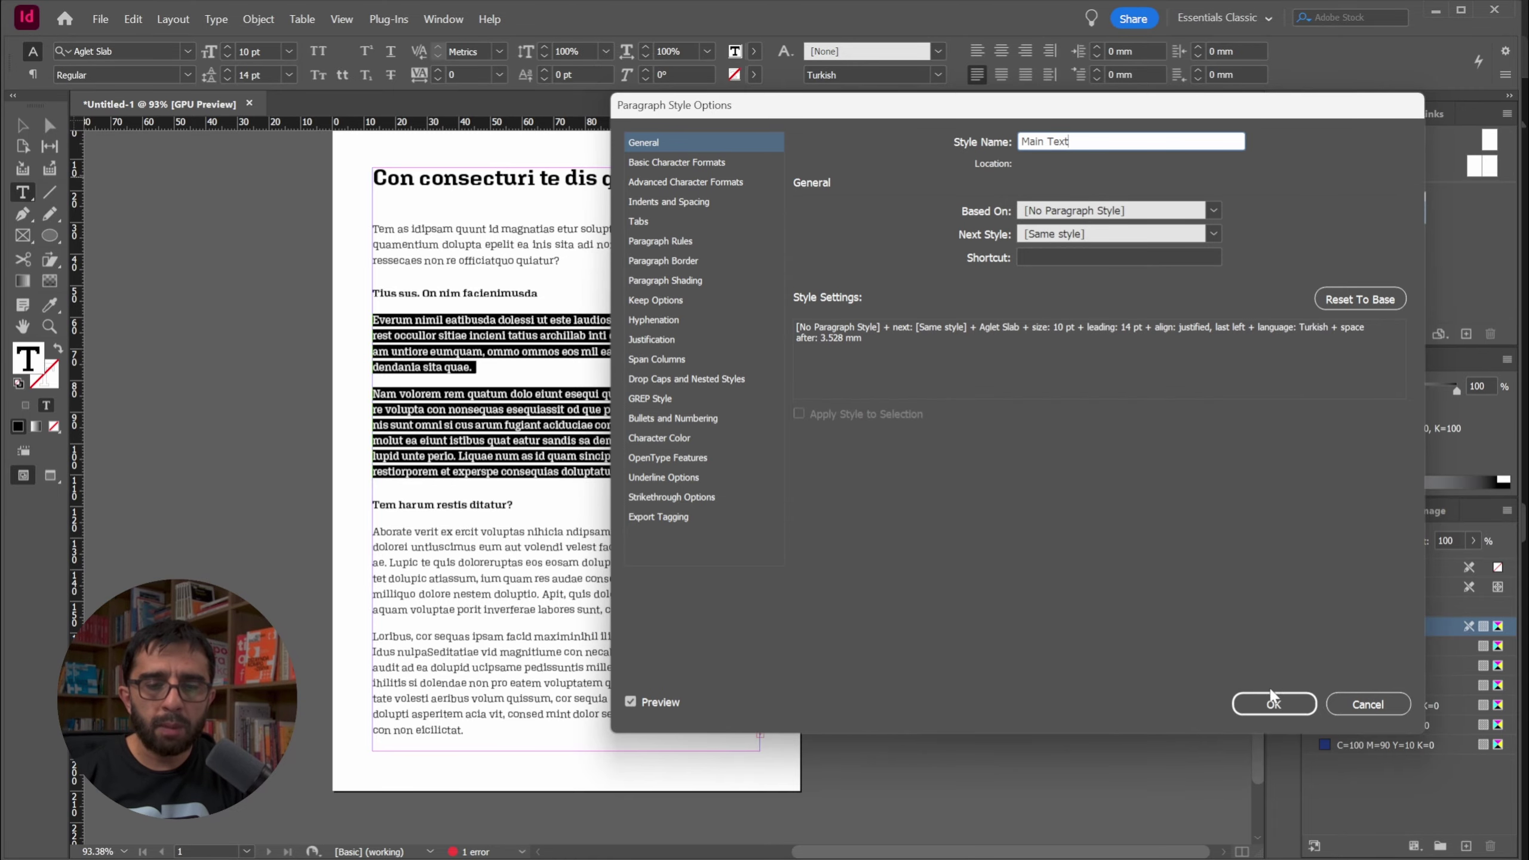
pyautogui.click(1271, 705)
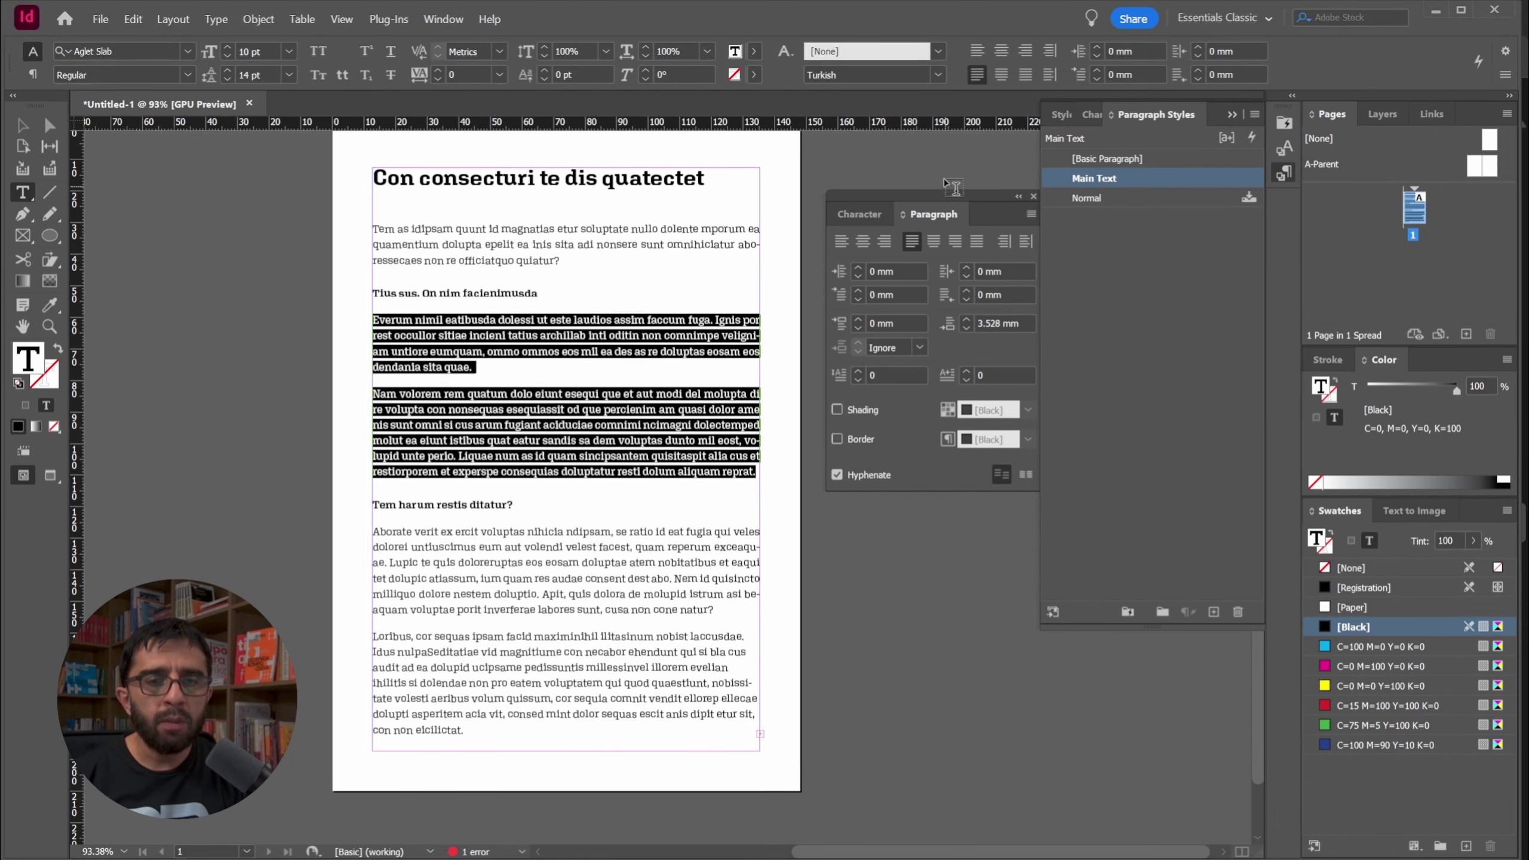
# Check which paragraph style is assigned to the first subheading and to the two body paragraphs below it
pyautogui.click(484, 354)
pyautogui.press('Down')
pyautogui.press('Down')
pyautogui.press('Down')
pyautogui.press('Down')
pyautogui.press('Down')
pyautogui.press('Down')
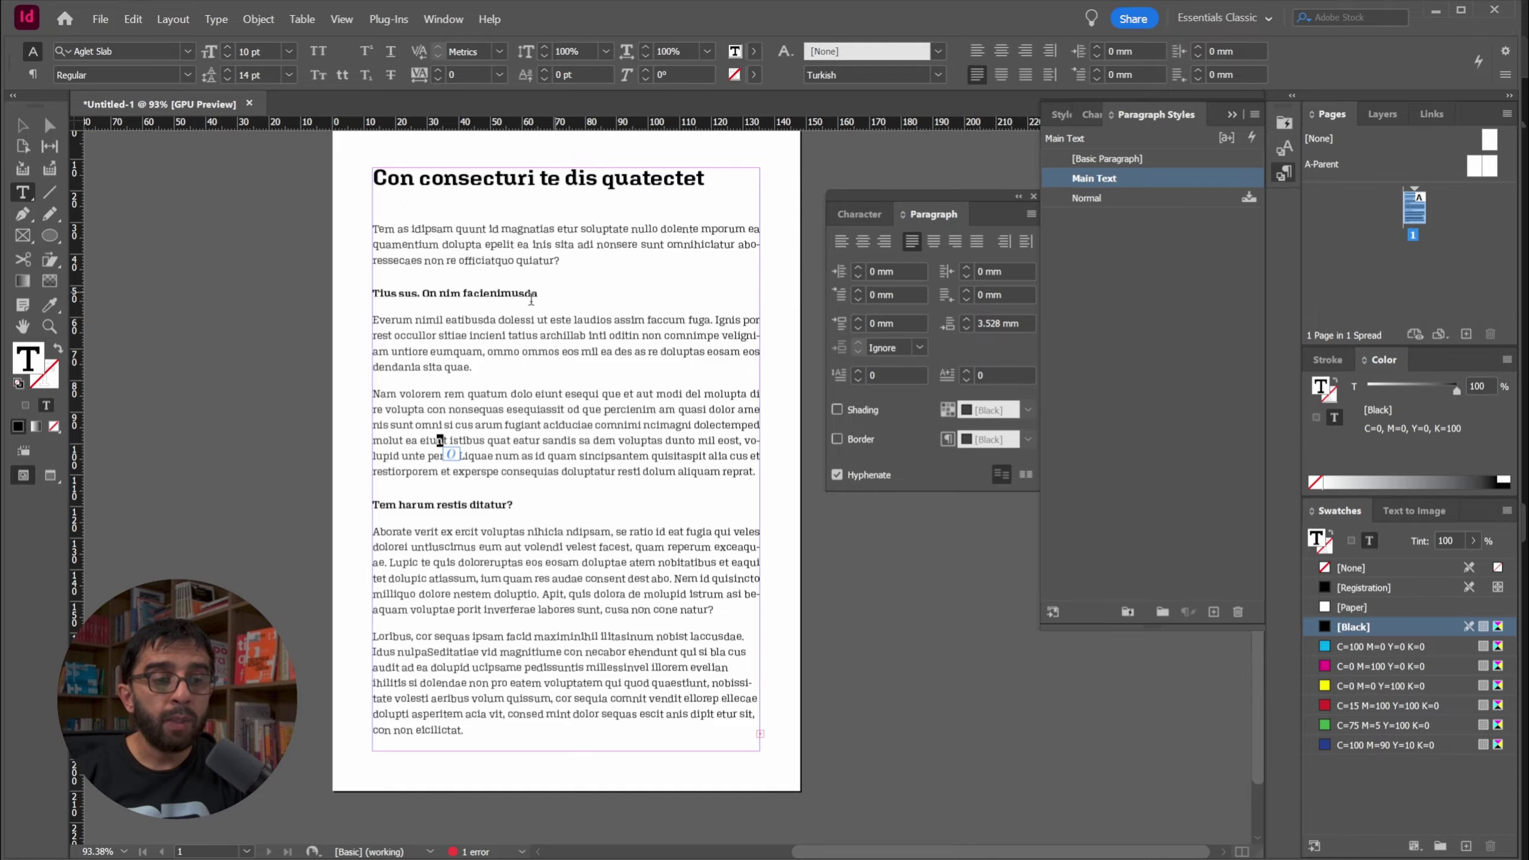
pyautogui.click(470, 293)
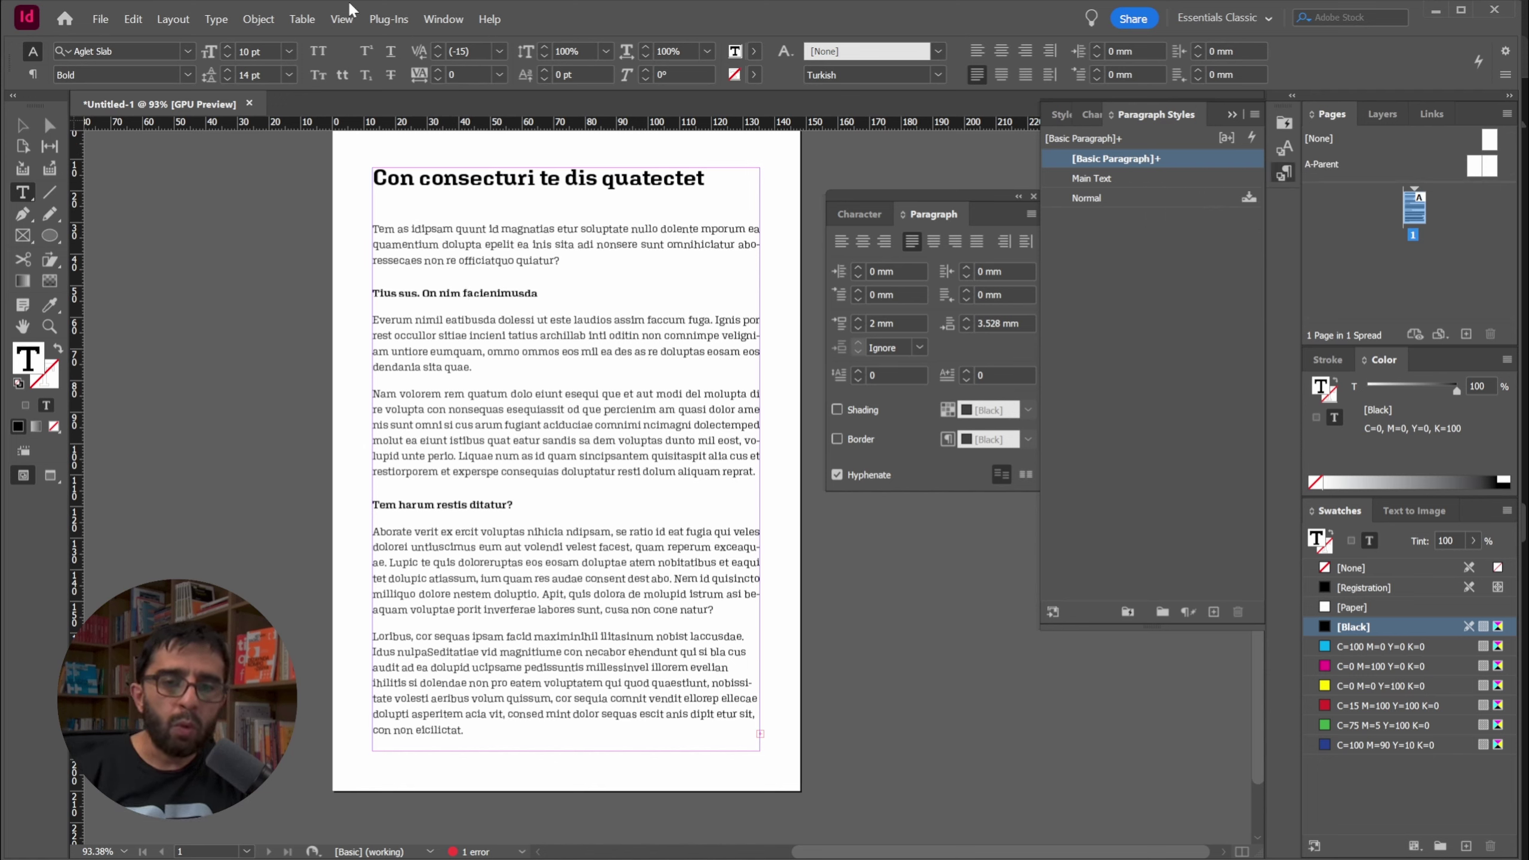
pyautogui.moveTo(545, 455); pyautogui.dragTo(422, 336)
pyautogui.click(578, 436)
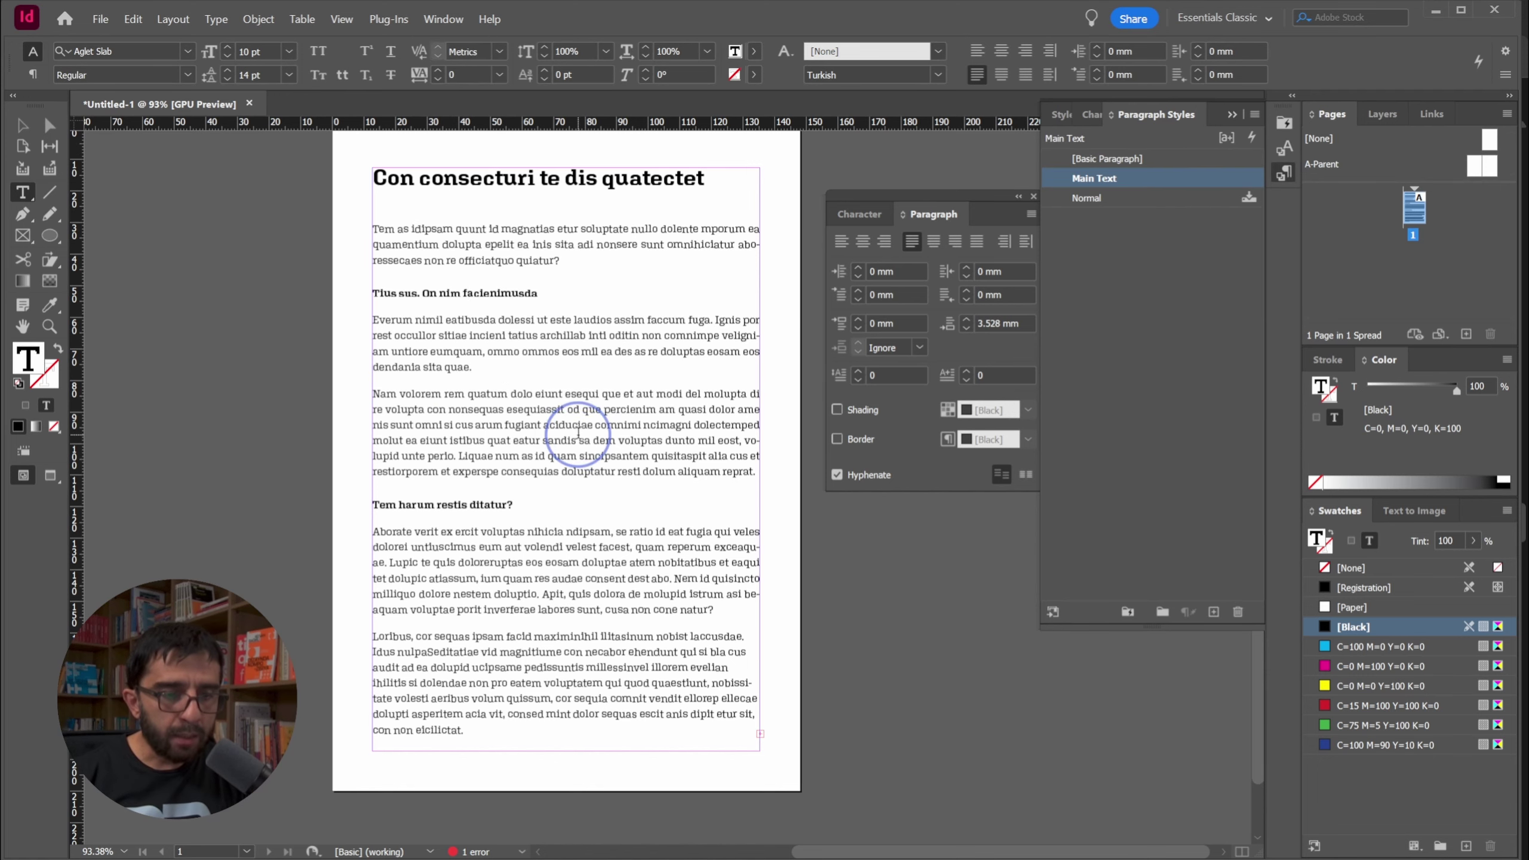
pyautogui.moveTo(544, 439); pyautogui.dragTo(524, 347)
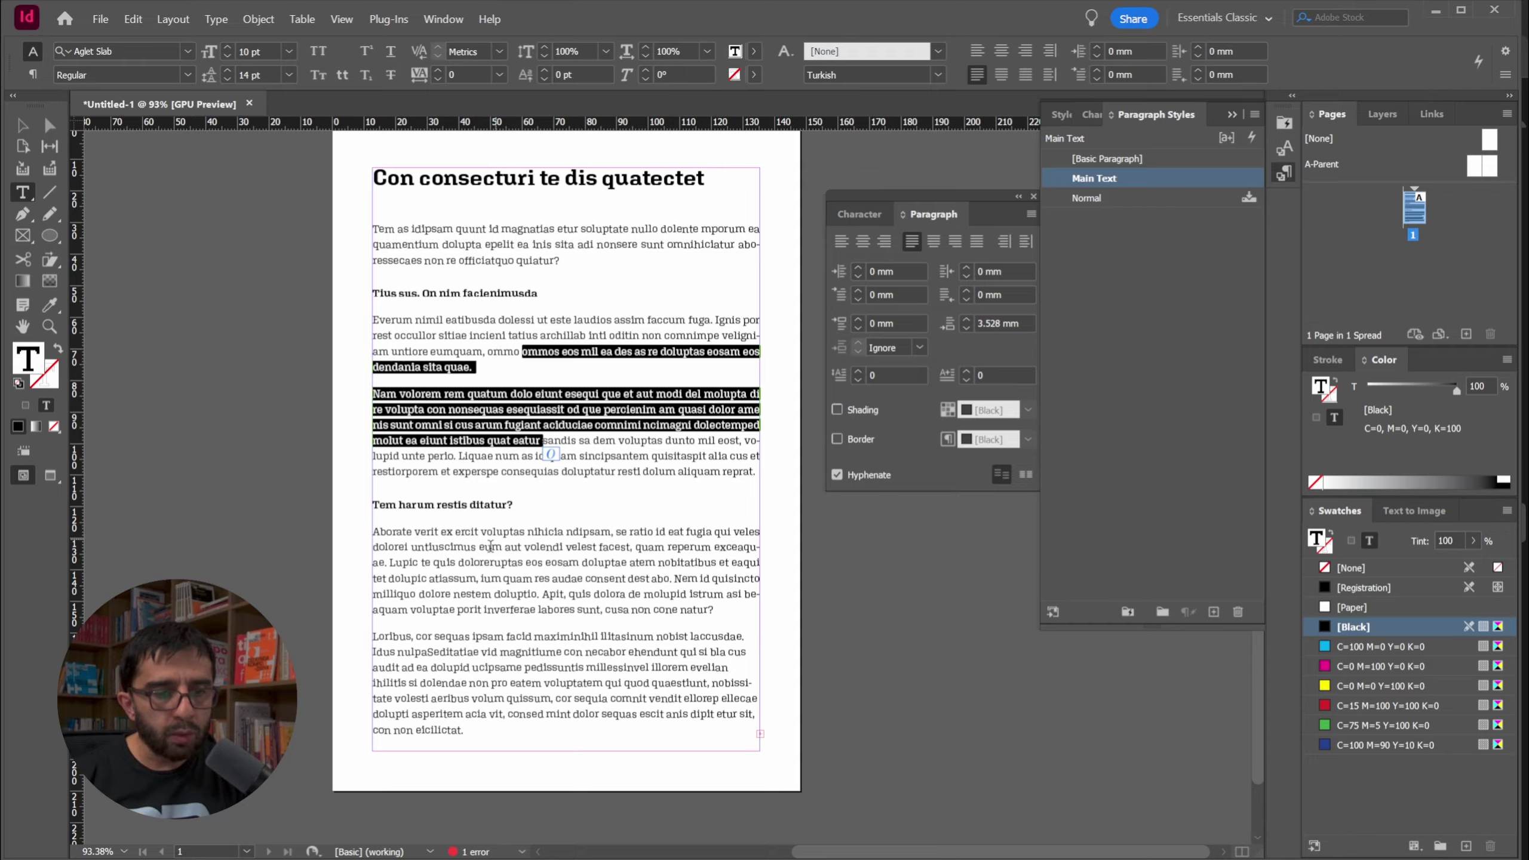
# Apply the Main Text style to the two paragraphs under "Tem harum restis ditatur?" and to the opening paragraph below the main heading
pyautogui.moveTo(465, 547); pyautogui.dragTo(495, 714)
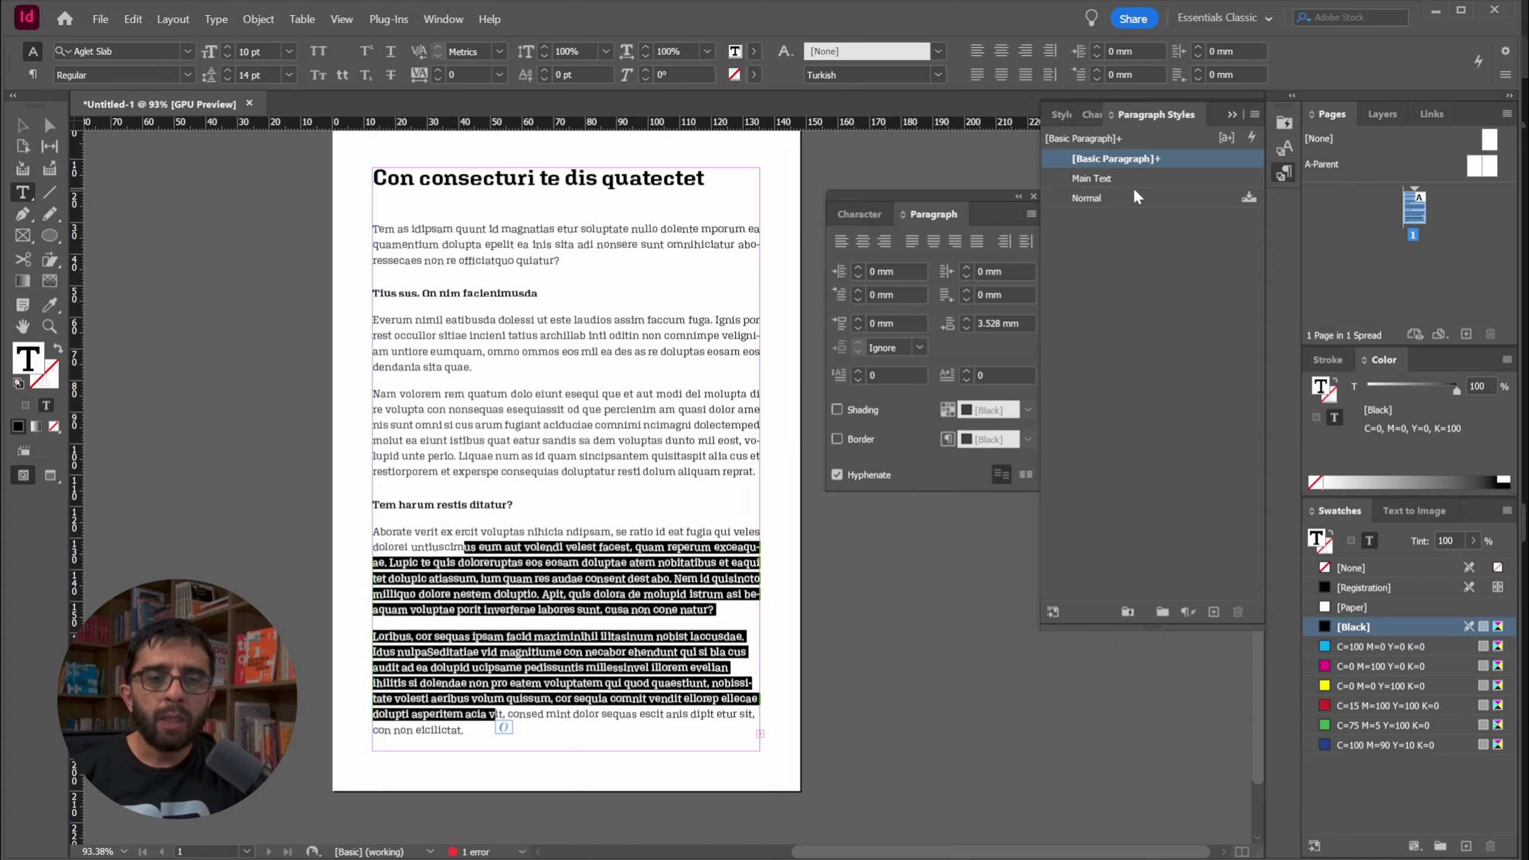
pyautogui.click(1120, 176)
pyautogui.click(594, 636)
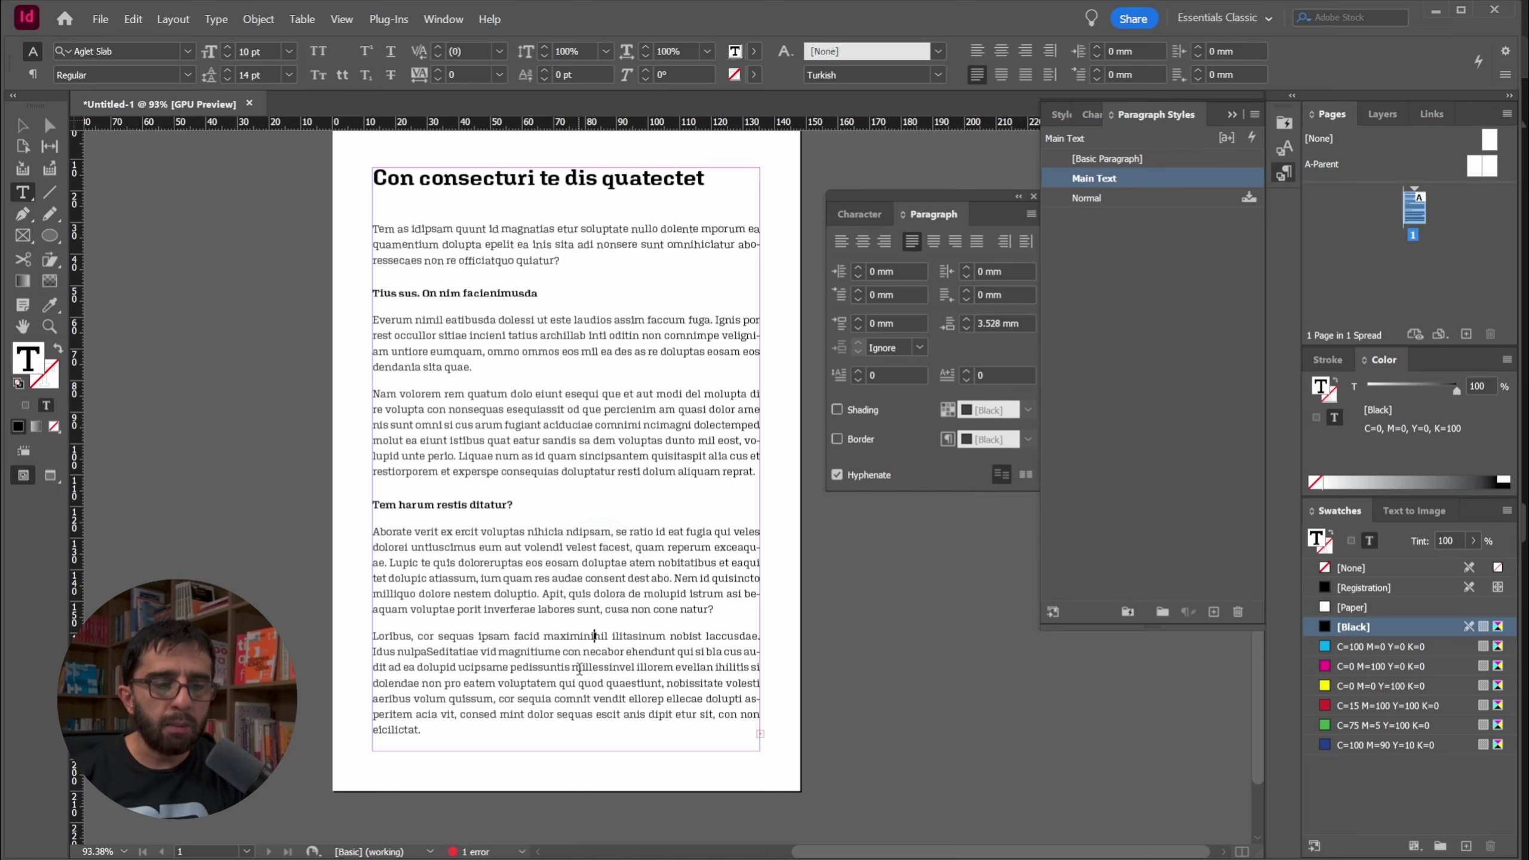
pyautogui.click(513, 292)
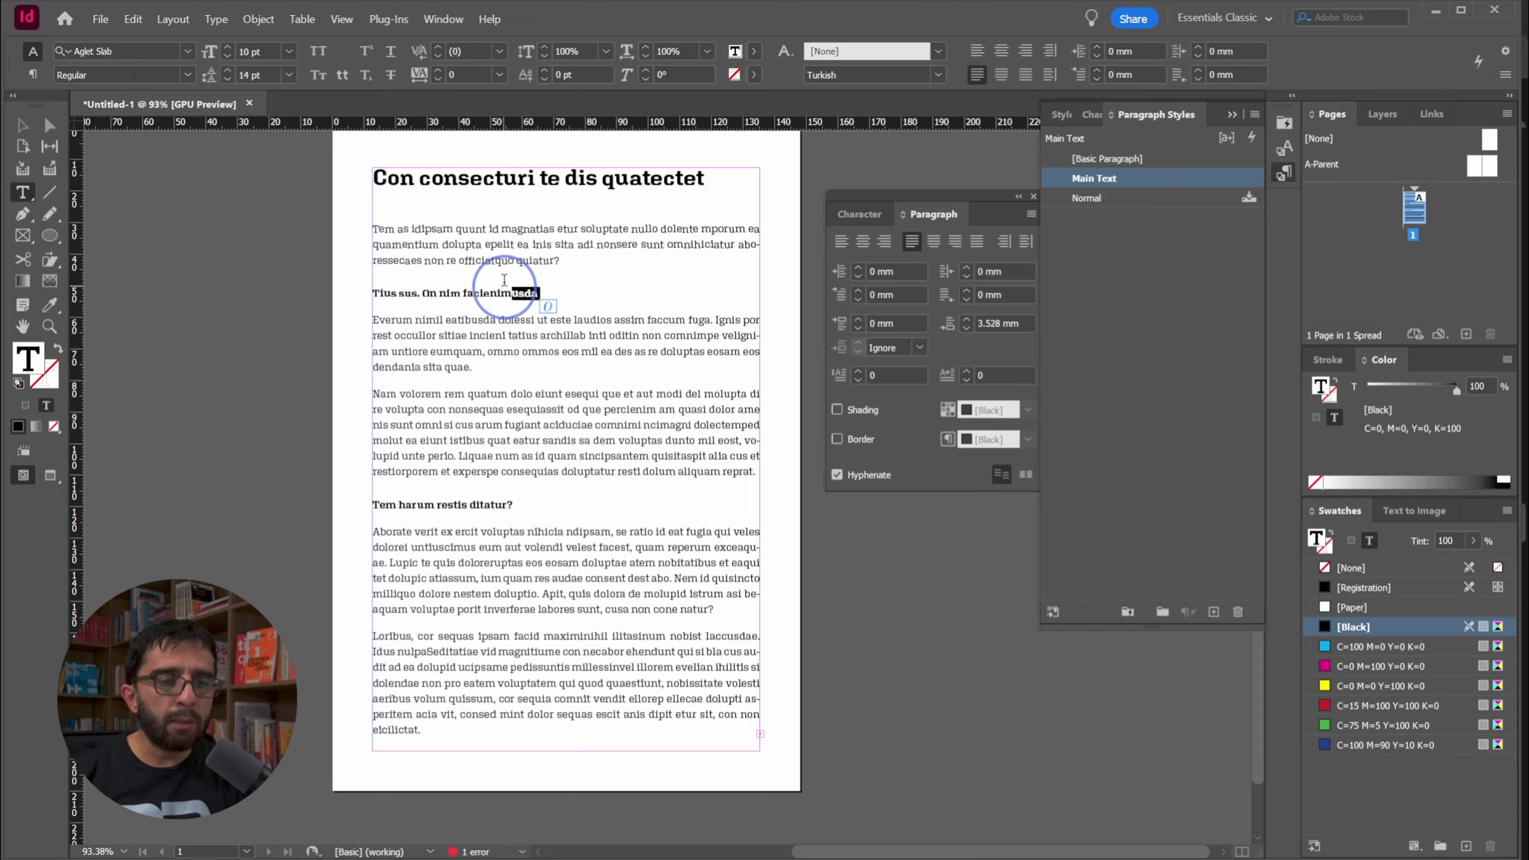
pyautogui.click(1103, 178)
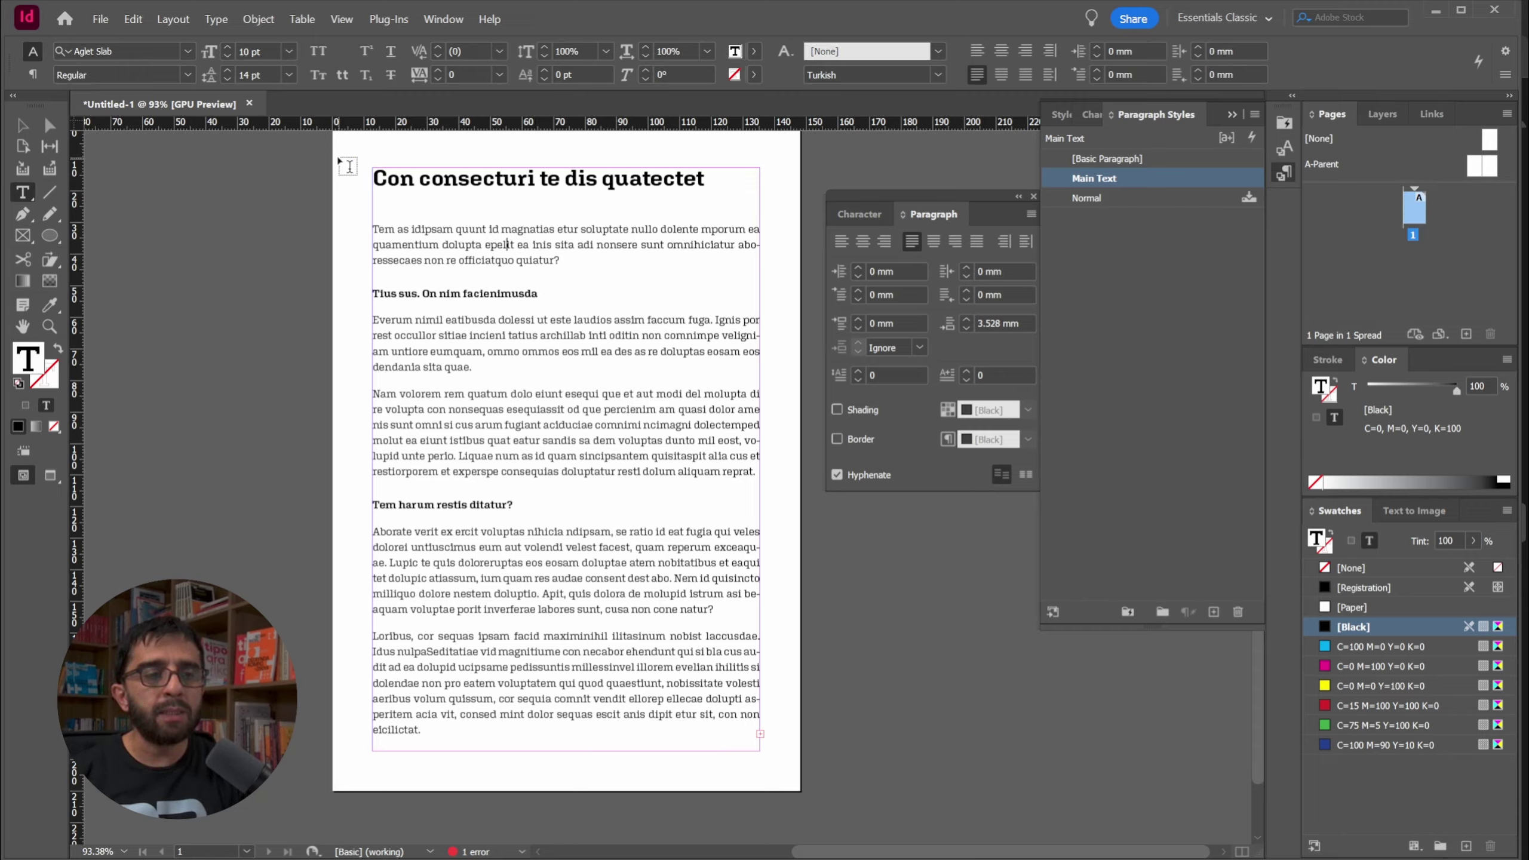
# Create a "Subtitle" paragraph style from the "Tius sus. On nim facienimusda" subheading and apply it to "Tem harum restis ditatur?" as well
pyautogui.moveTo(431, 177); pyautogui.dragTo(494, 179)
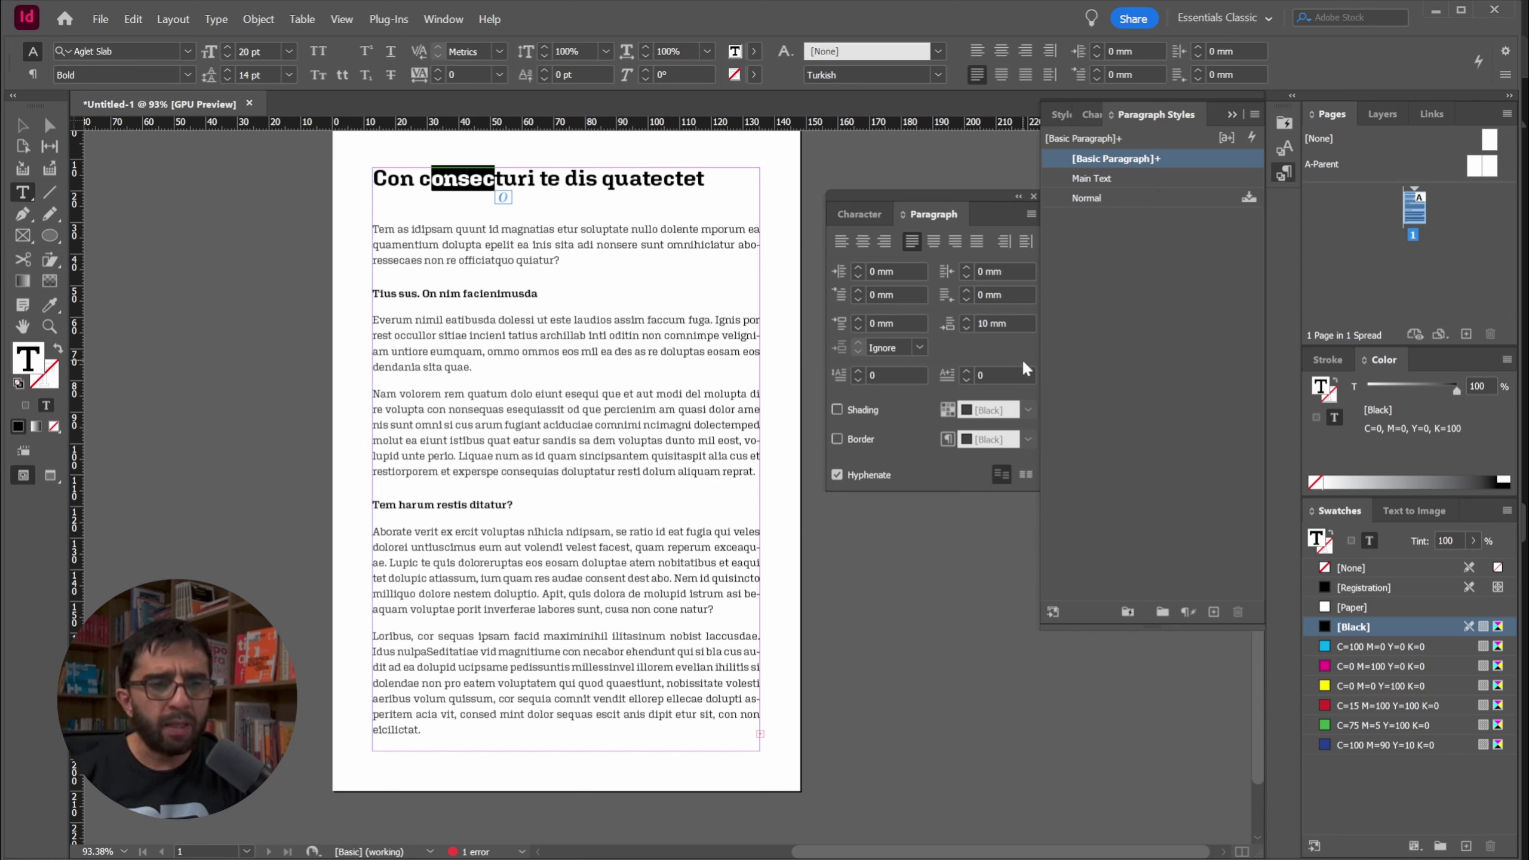
pyautogui.click(455, 356)
pyautogui.moveTo(543, 294); pyautogui.dragTo(286, 291)
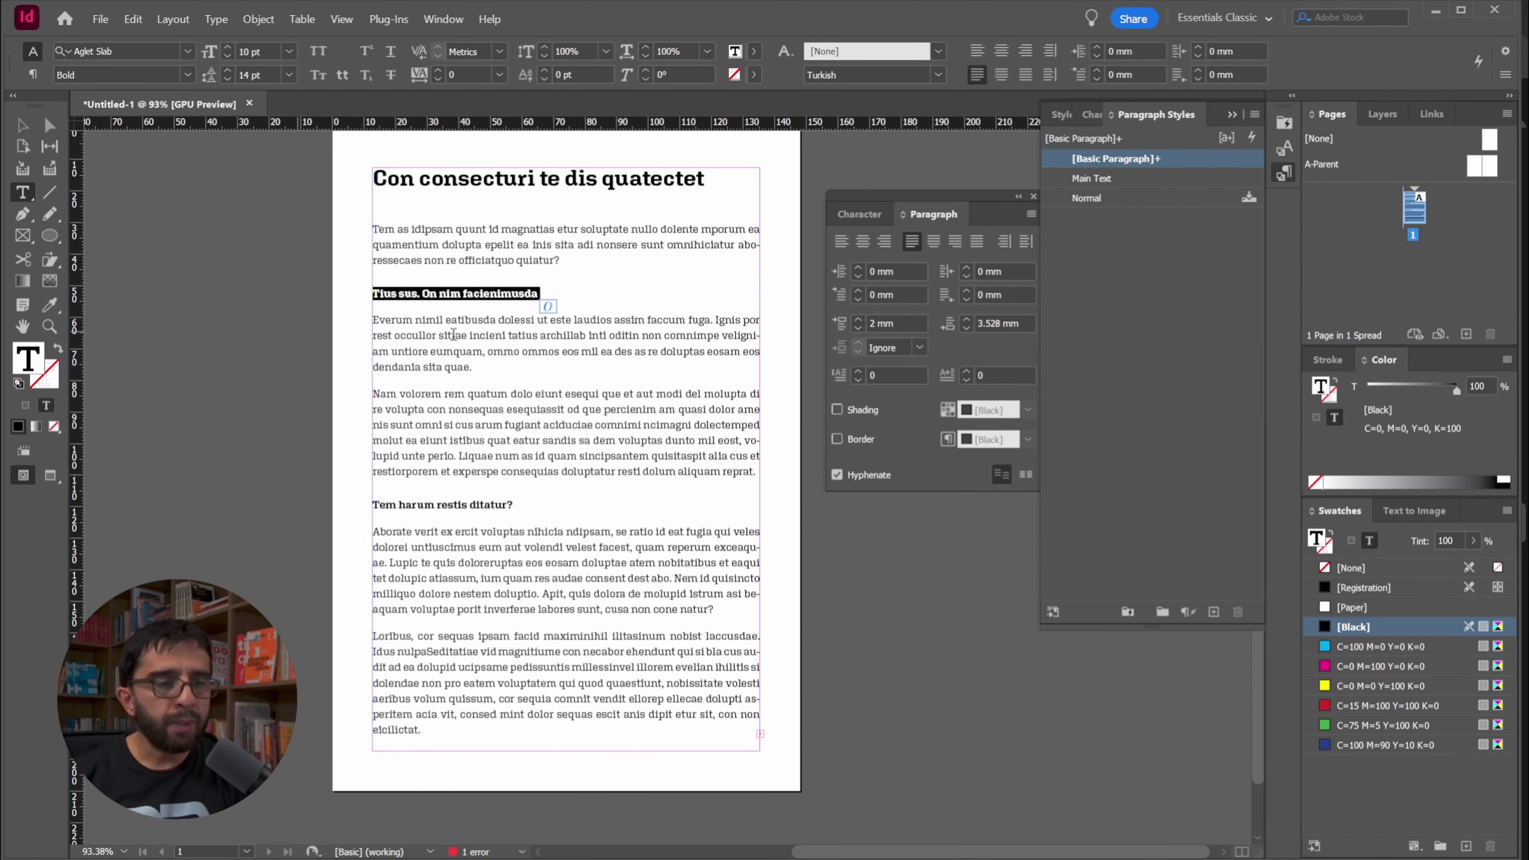
pyautogui.click(1214, 612)
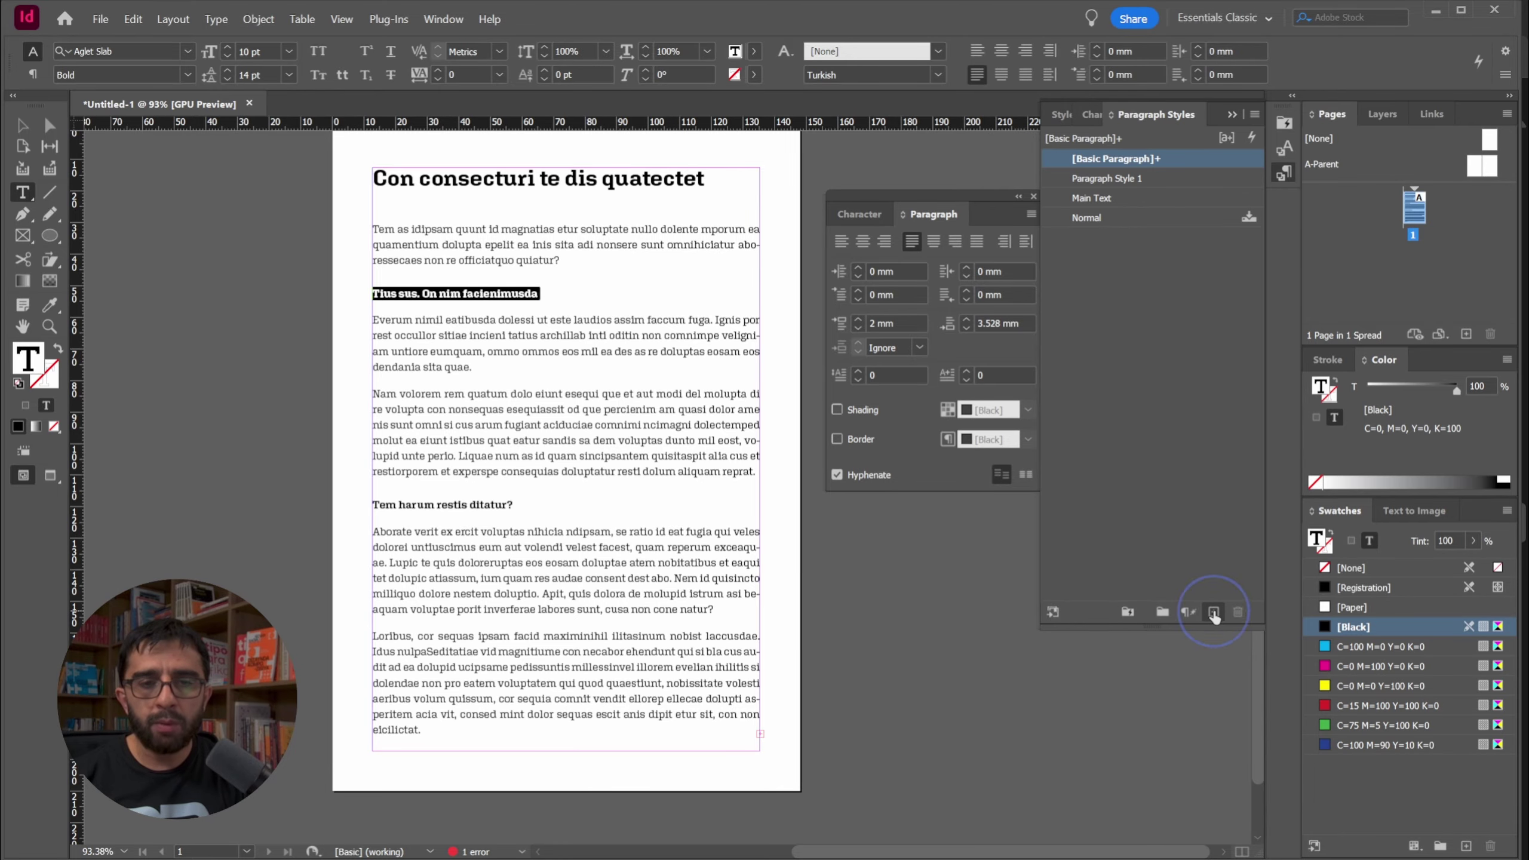
pyautogui.doubleClick(1116, 177)
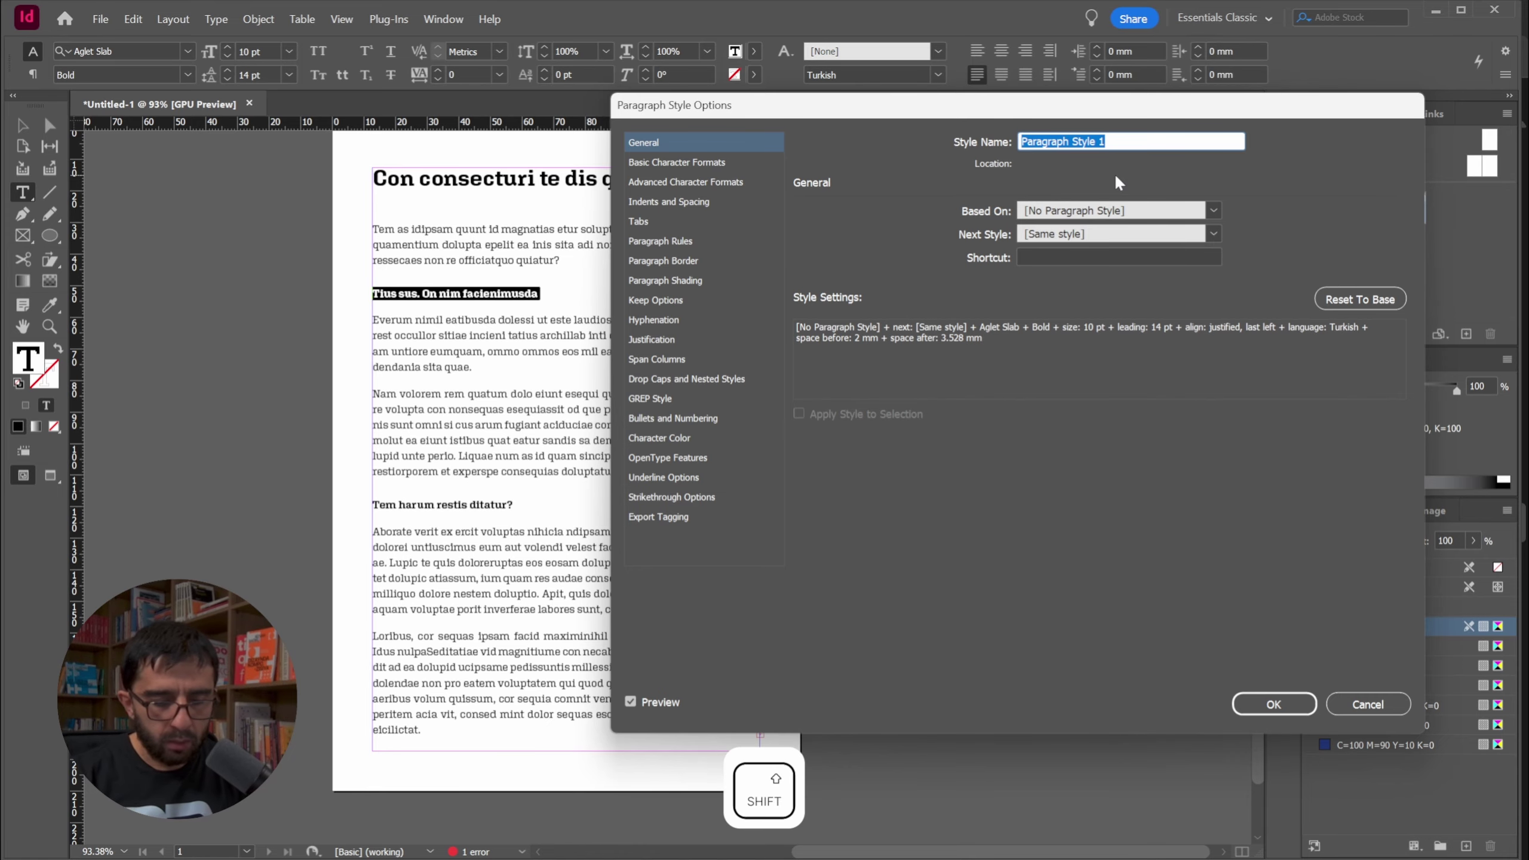
pyautogui.write('Subtitle')
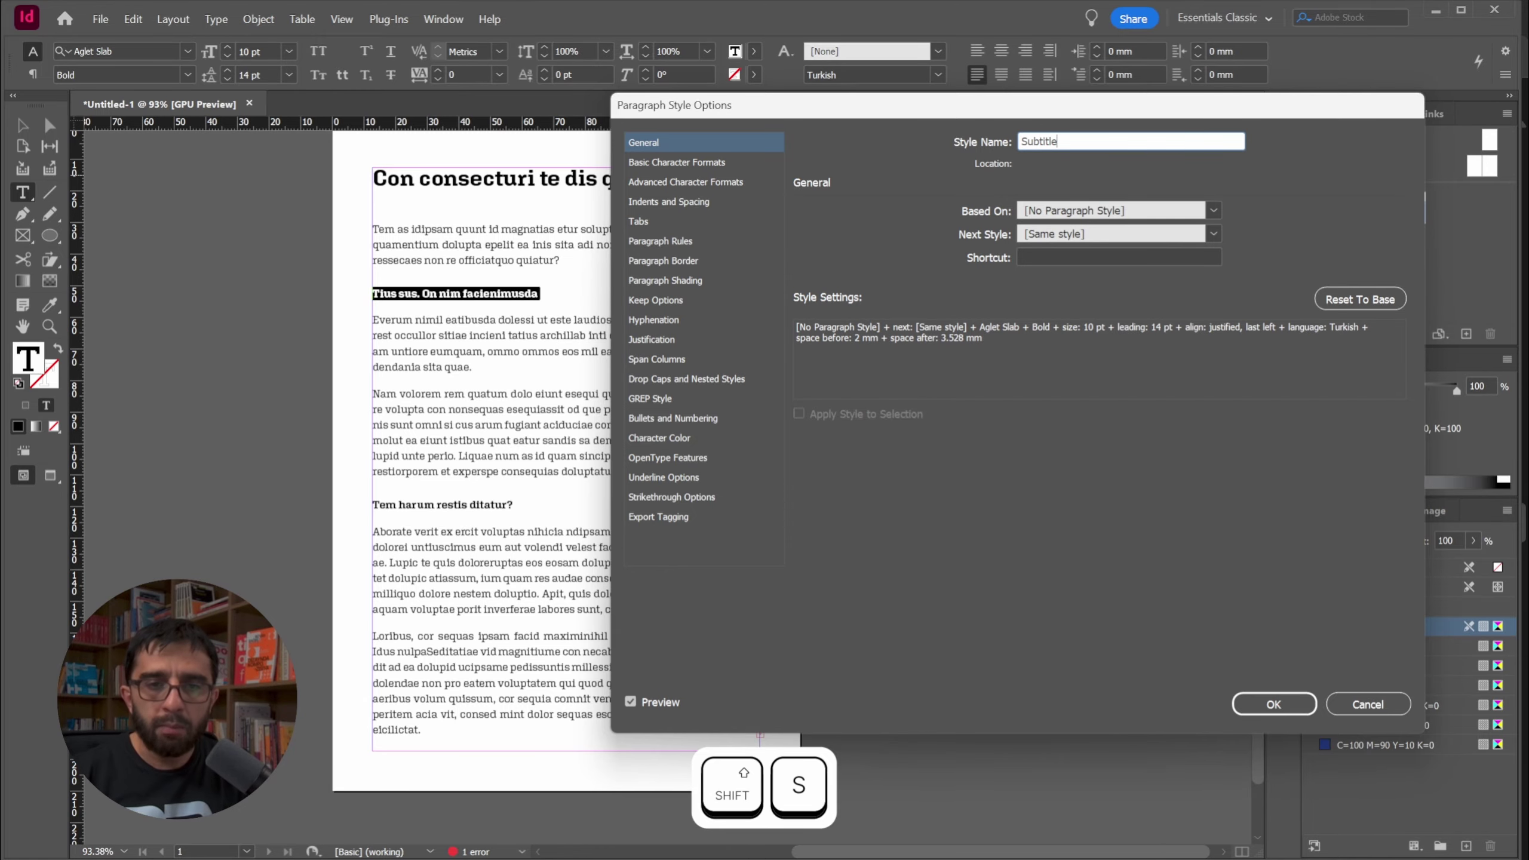
pyautogui.click(1275, 709)
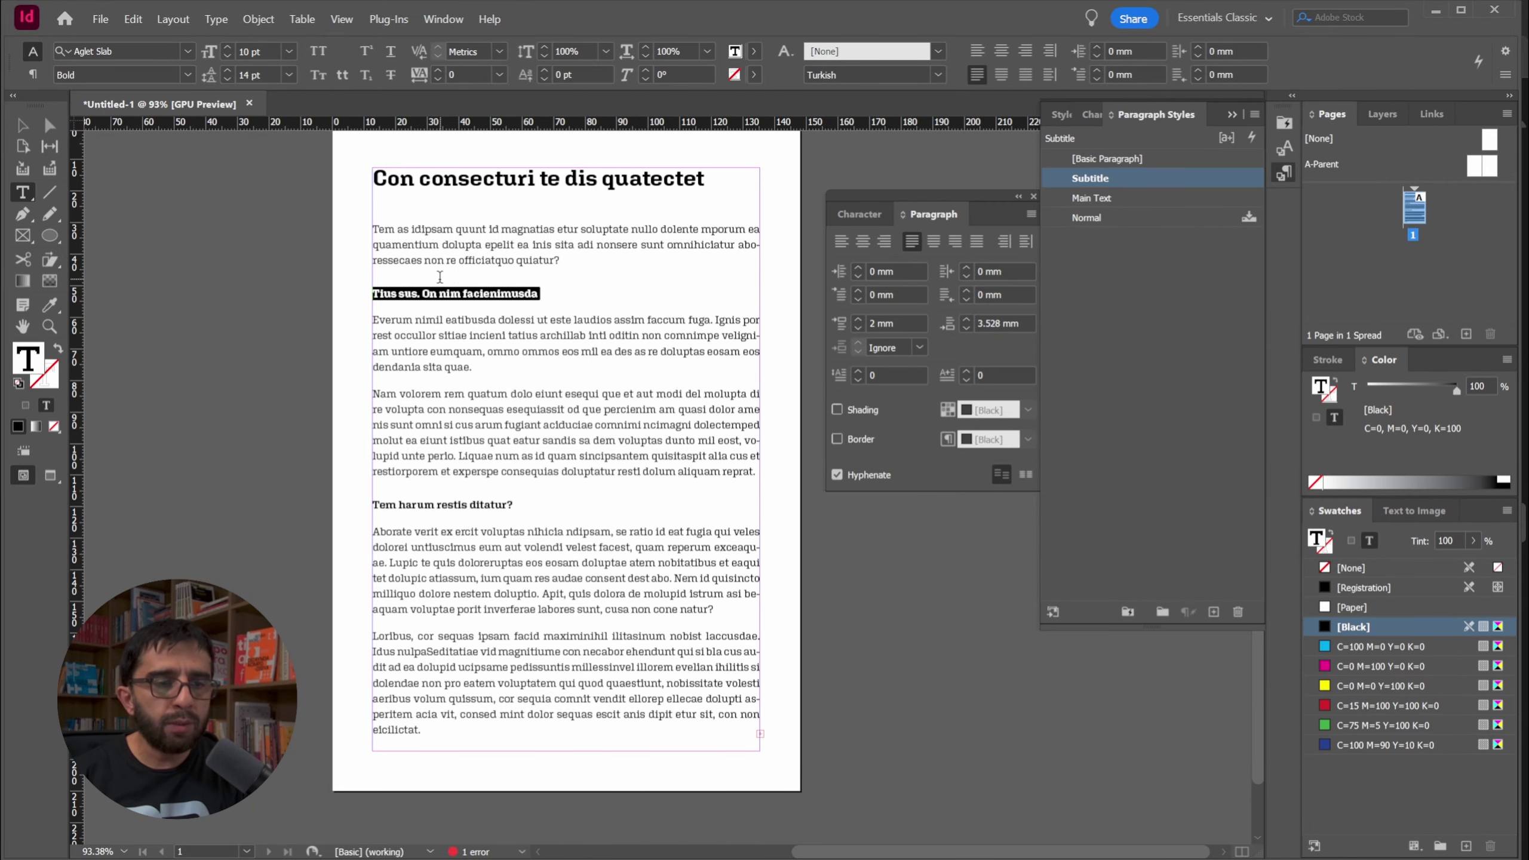
pyautogui.moveTo(525, 507); pyautogui.dragTo(359, 506)
pyautogui.click(1087, 178)
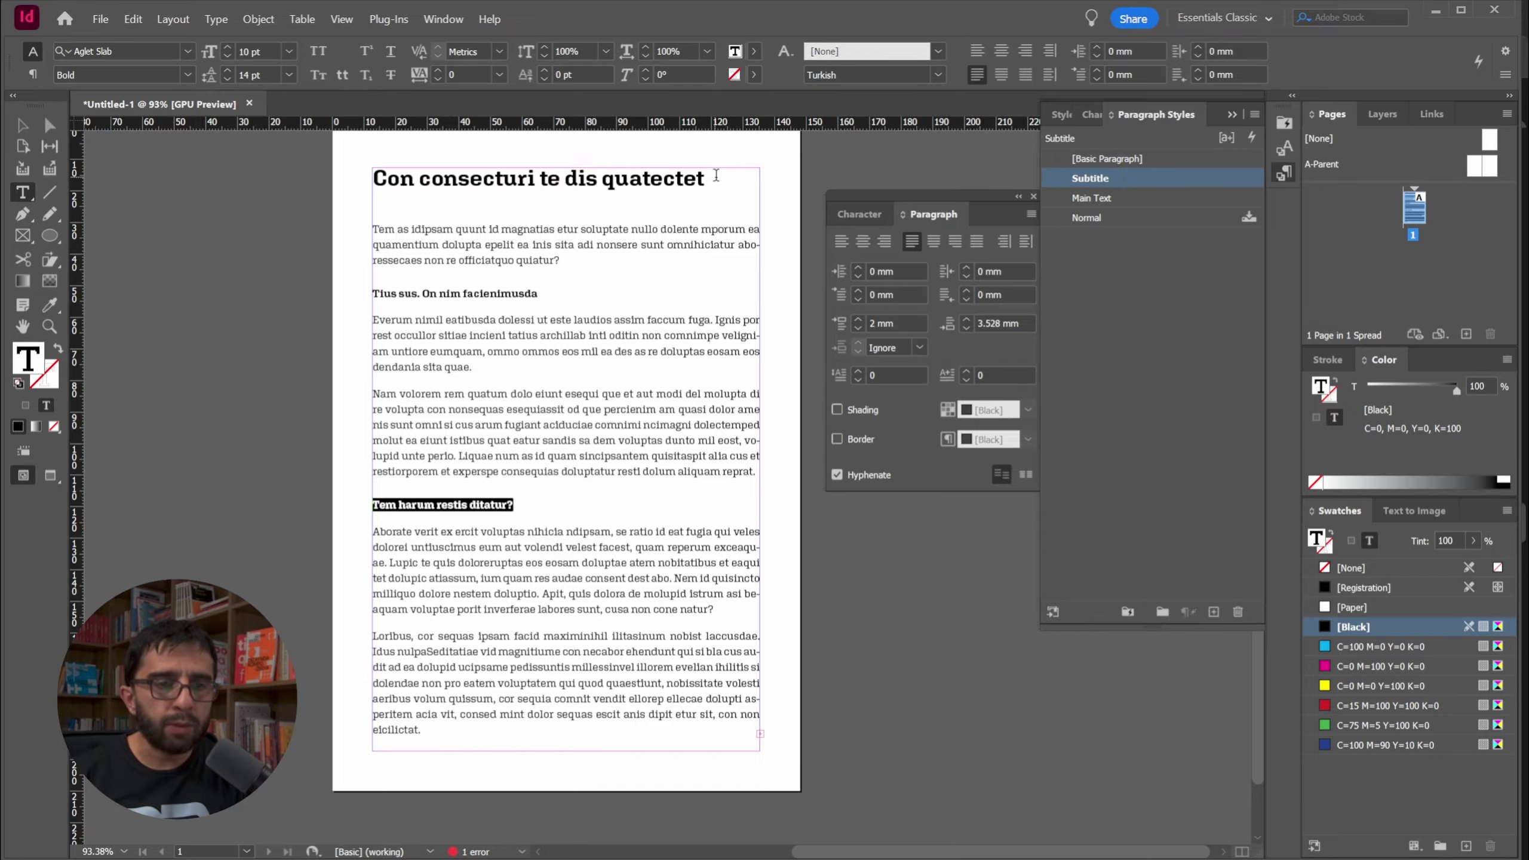
# Create a "Title" paragraph style from the main heading "Con consecturi te dis quatectet" and delete the Normal style
pyautogui.moveTo(709, 180); pyautogui.dragTo(372, 180)
pyautogui.click(1214, 611)
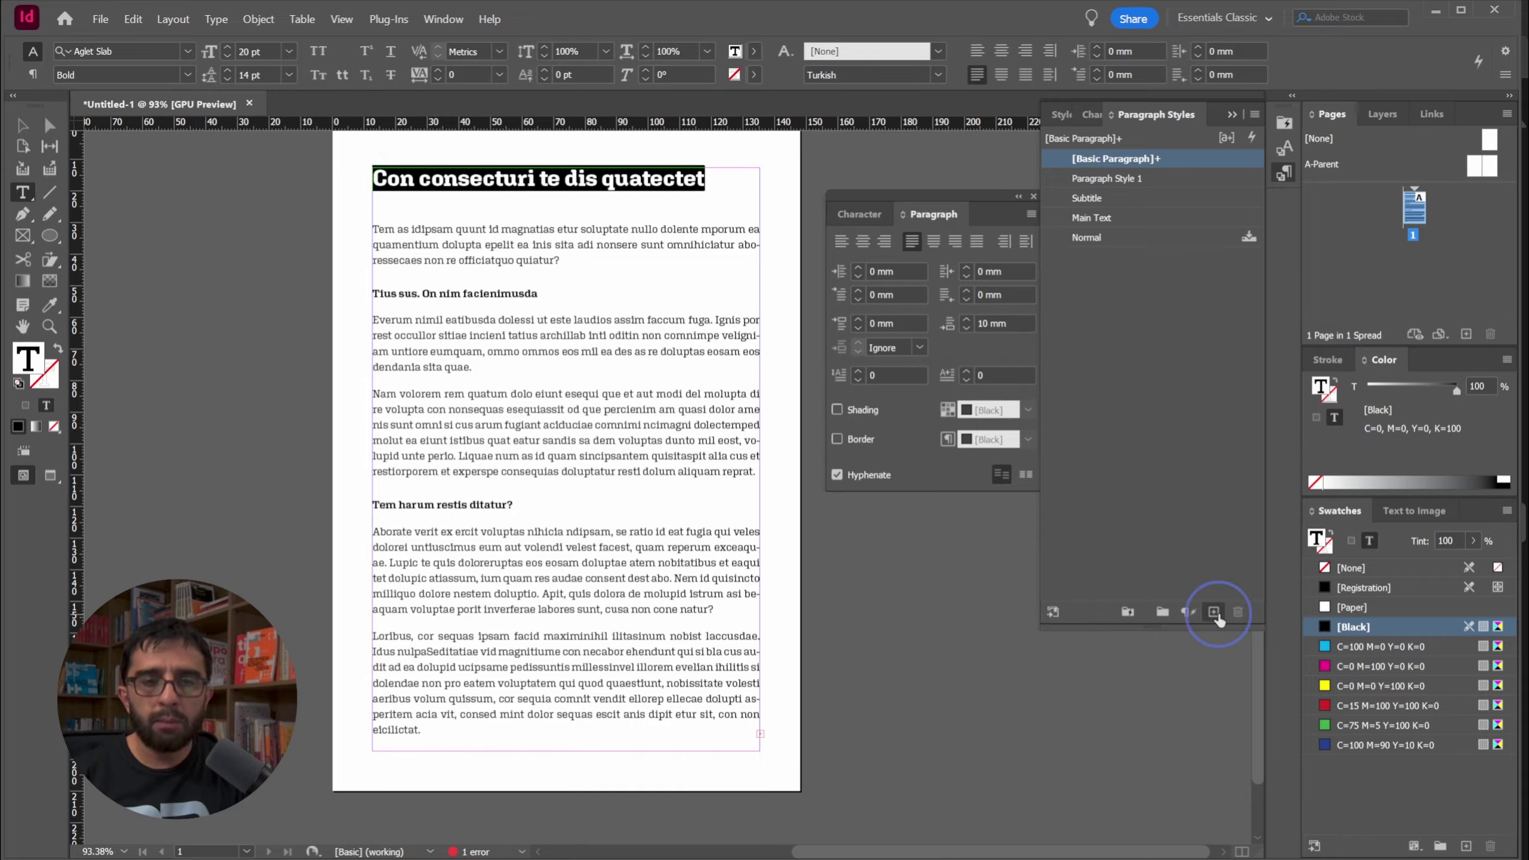
pyautogui.doubleClick(1124, 178)
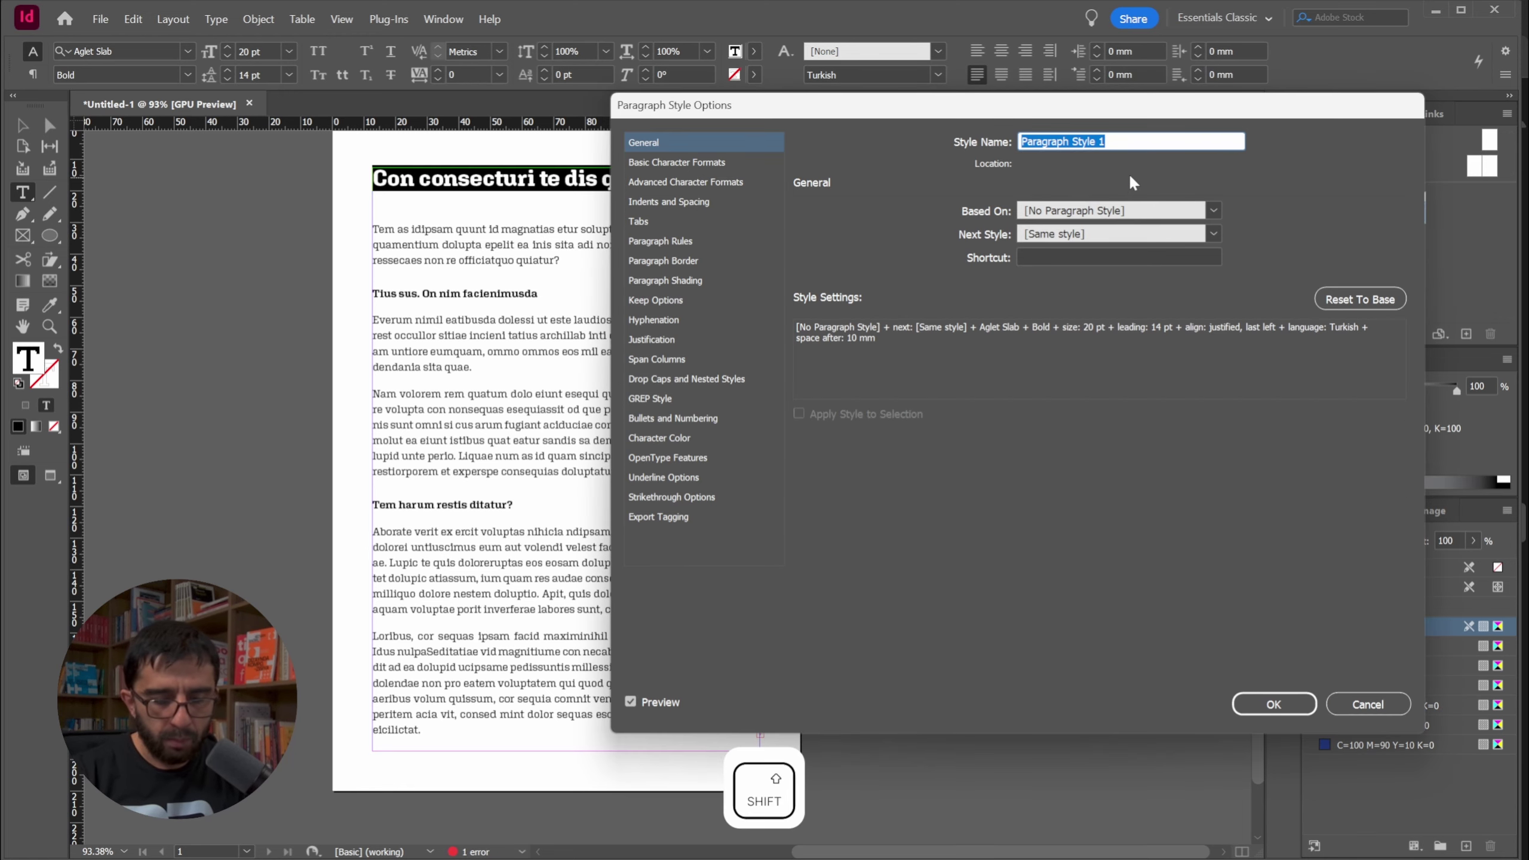
pyautogui.write('Title')
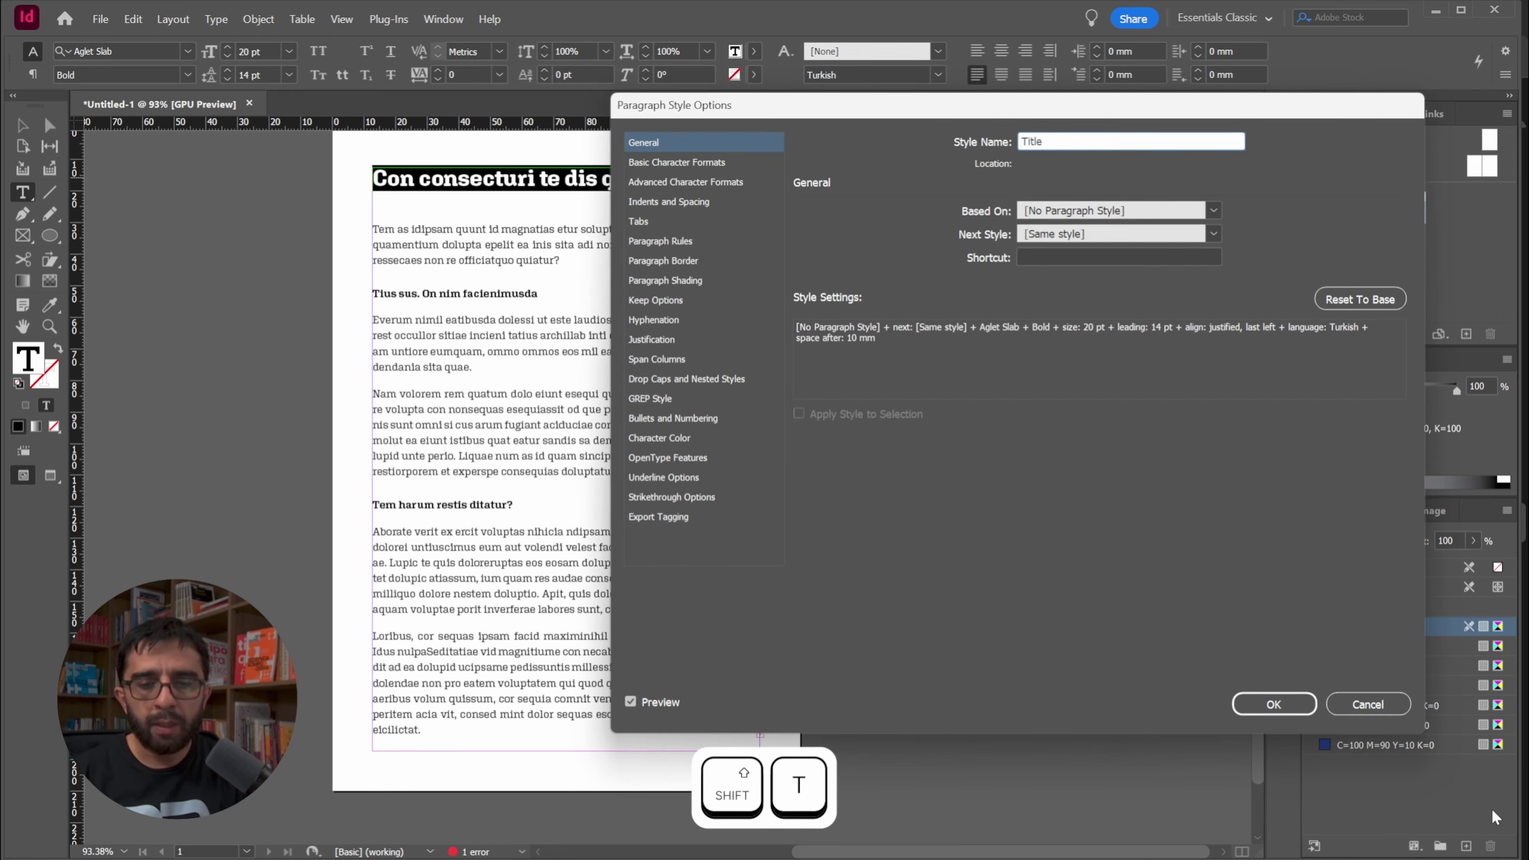
pyautogui.click(1264, 702)
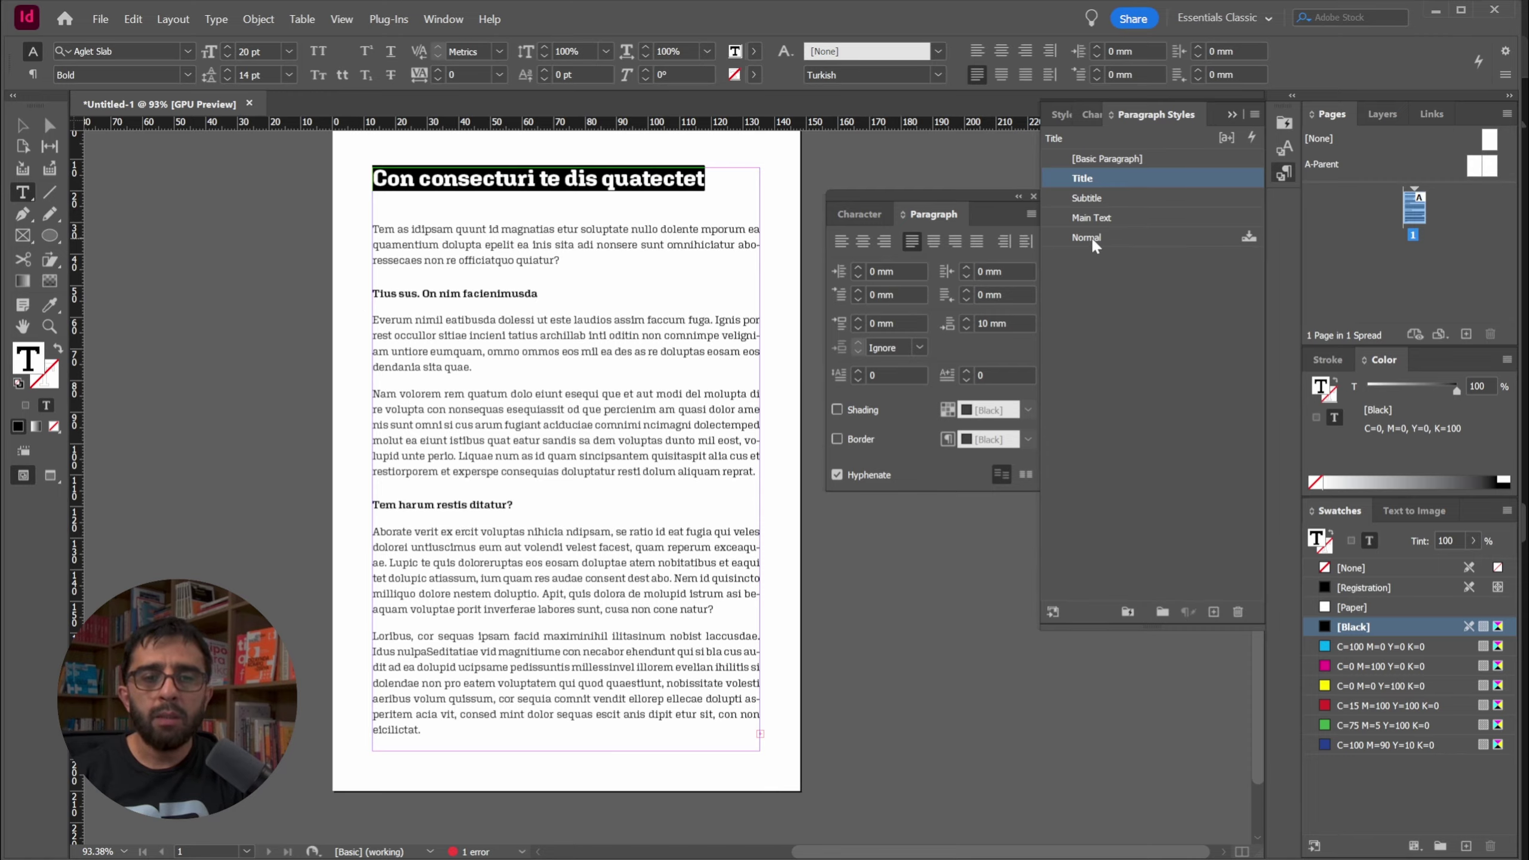
pyautogui.moveTo(1092, 241); pyautogui.dragTo(1237, 612)
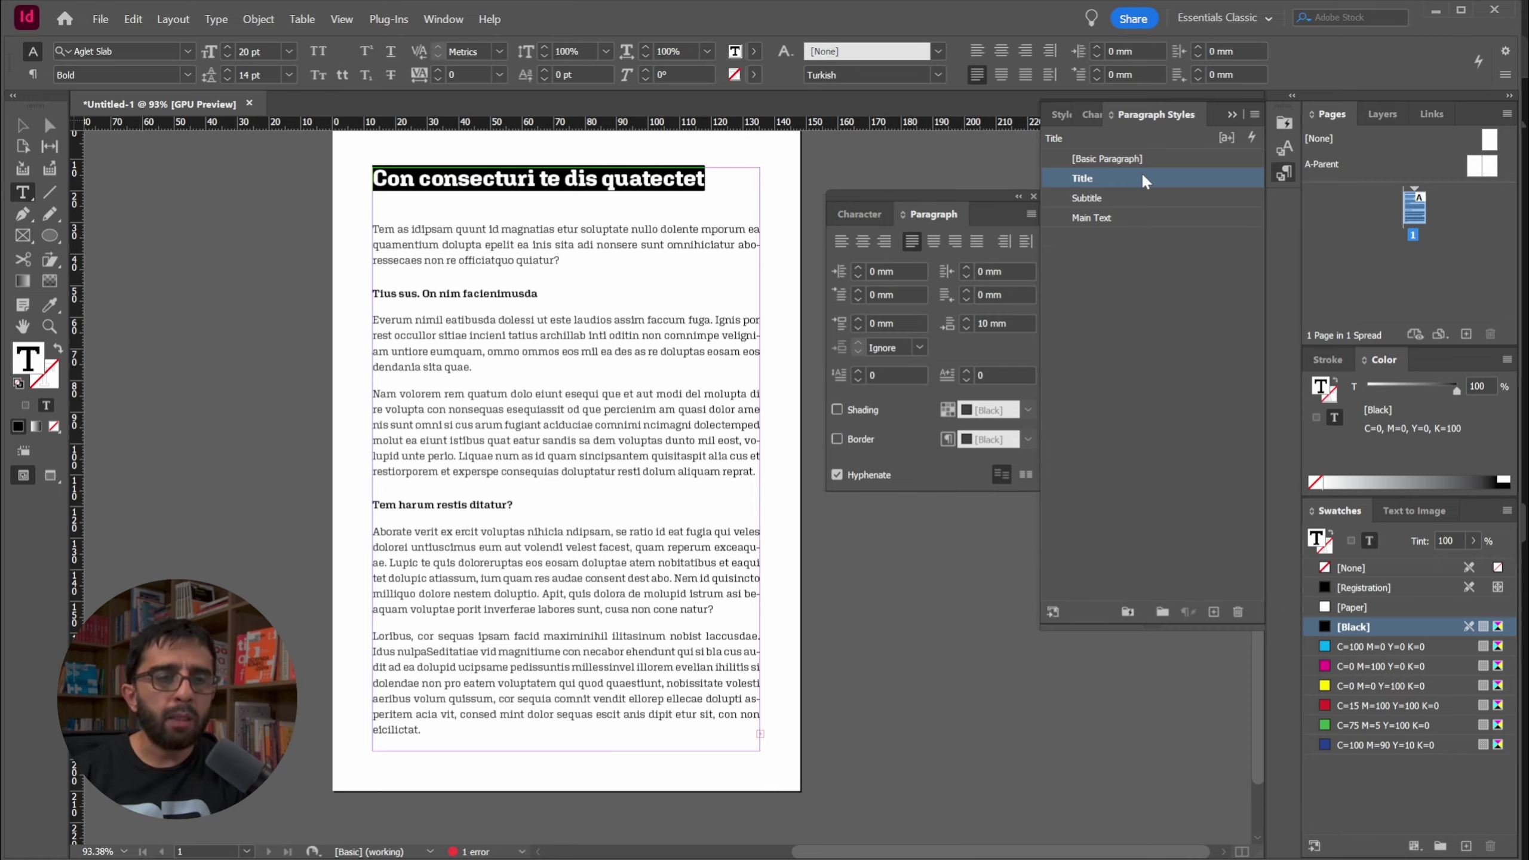
# Check which paragraph style is assigned to the main heading, the subheadings and each body paragraph on page 1
pyautogui.click(22, 125)
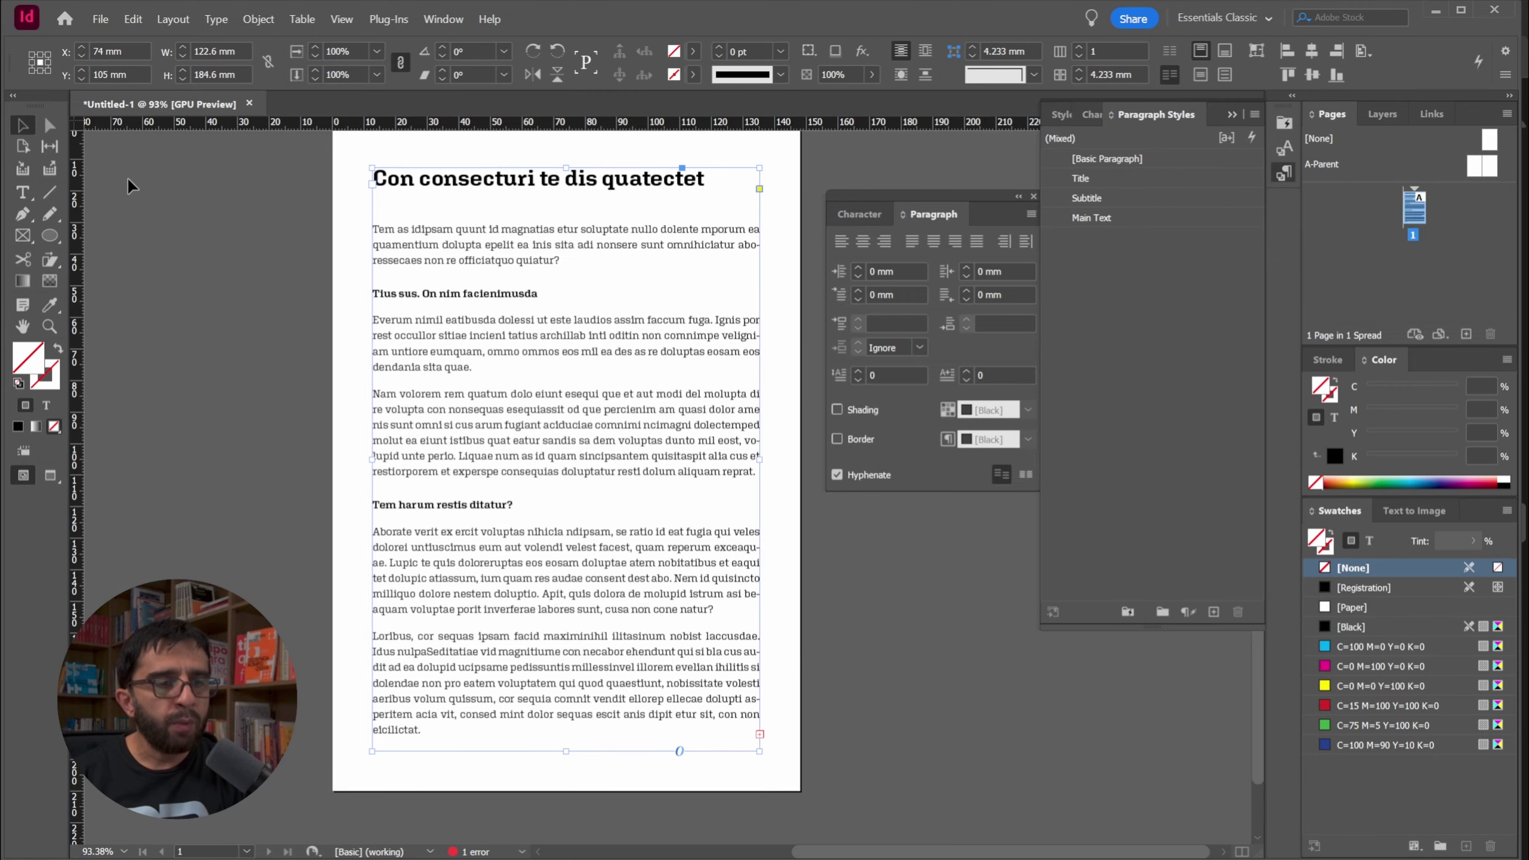
pyautogui.click(490, 164)
pyautogui.doubleClick(434, 182)
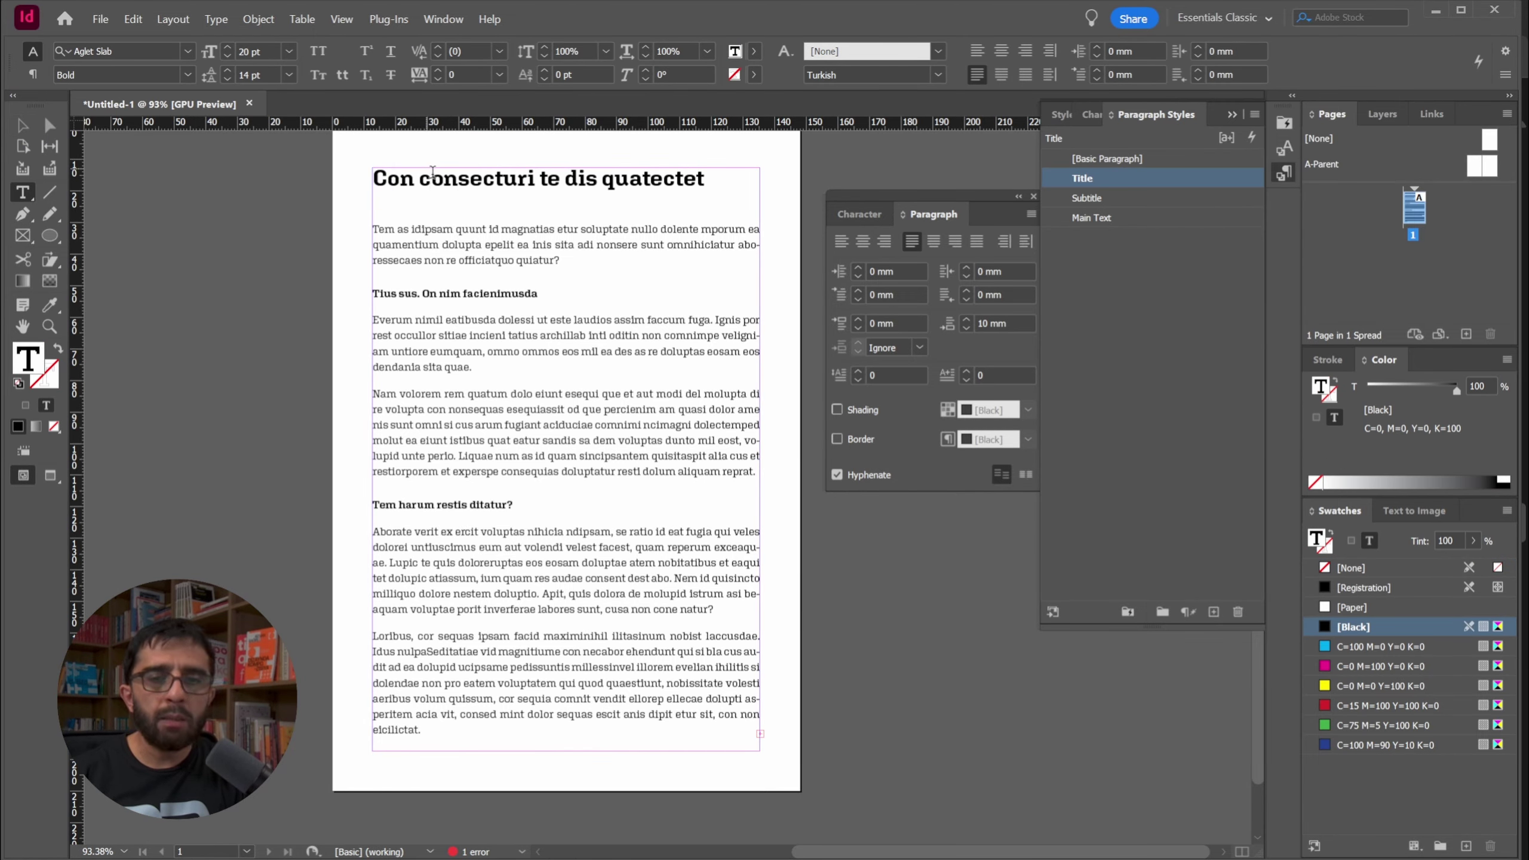
pyautogui.click(605, 228)
pyautogui.click(498, 294)
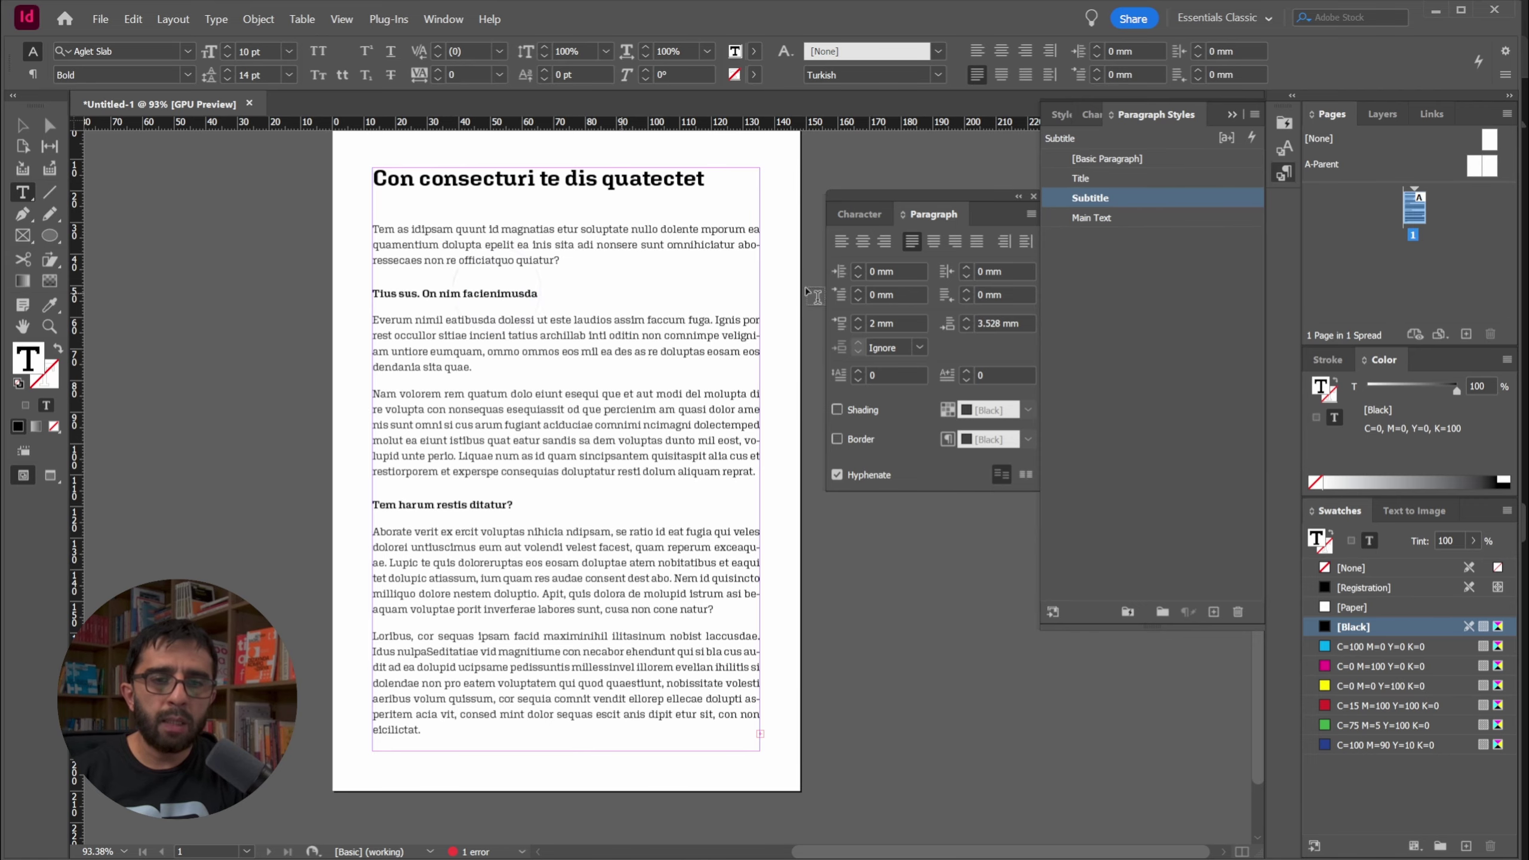
pyautogui.click(431, 333)
pyautogui.click(438, 409)
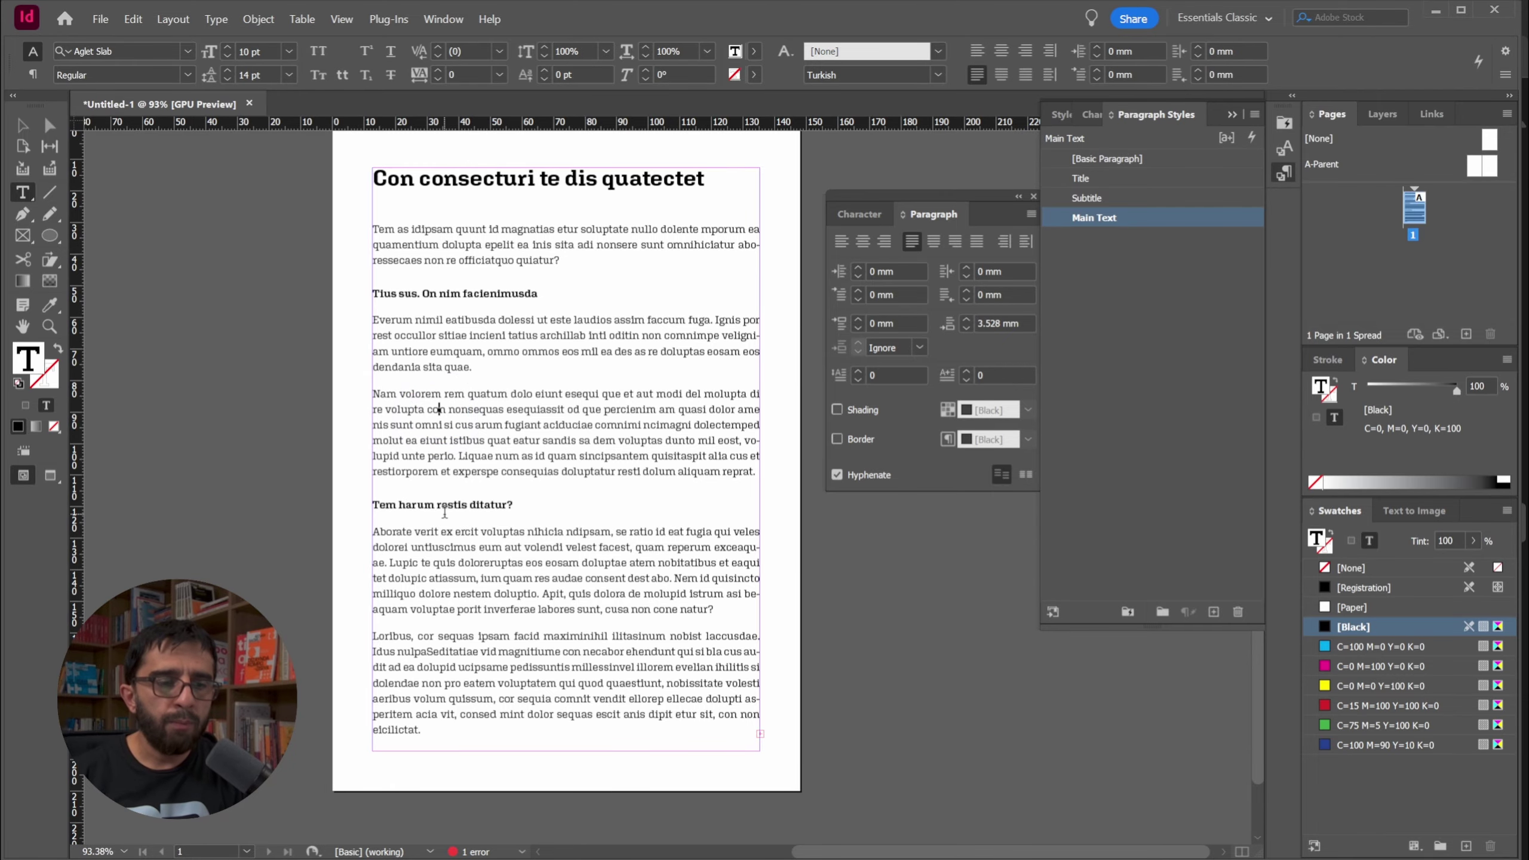
pyautogui.click(444, 509)
pyautogui.click(437, 562)
pyautogui.click(433, 648)
pyautogui.click(22, 125)
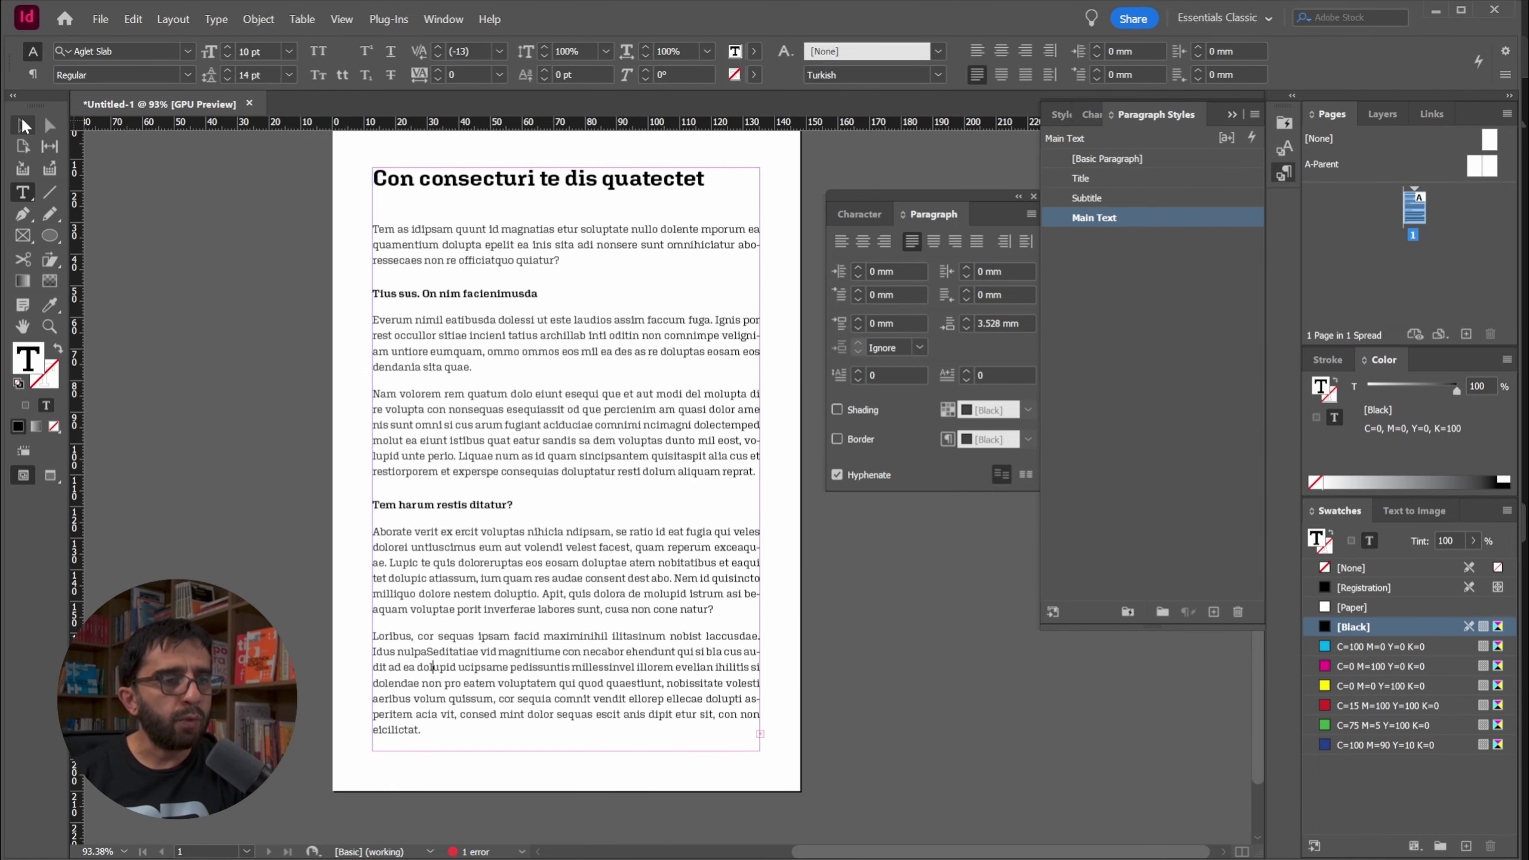
pyautogui.click(559, 182)
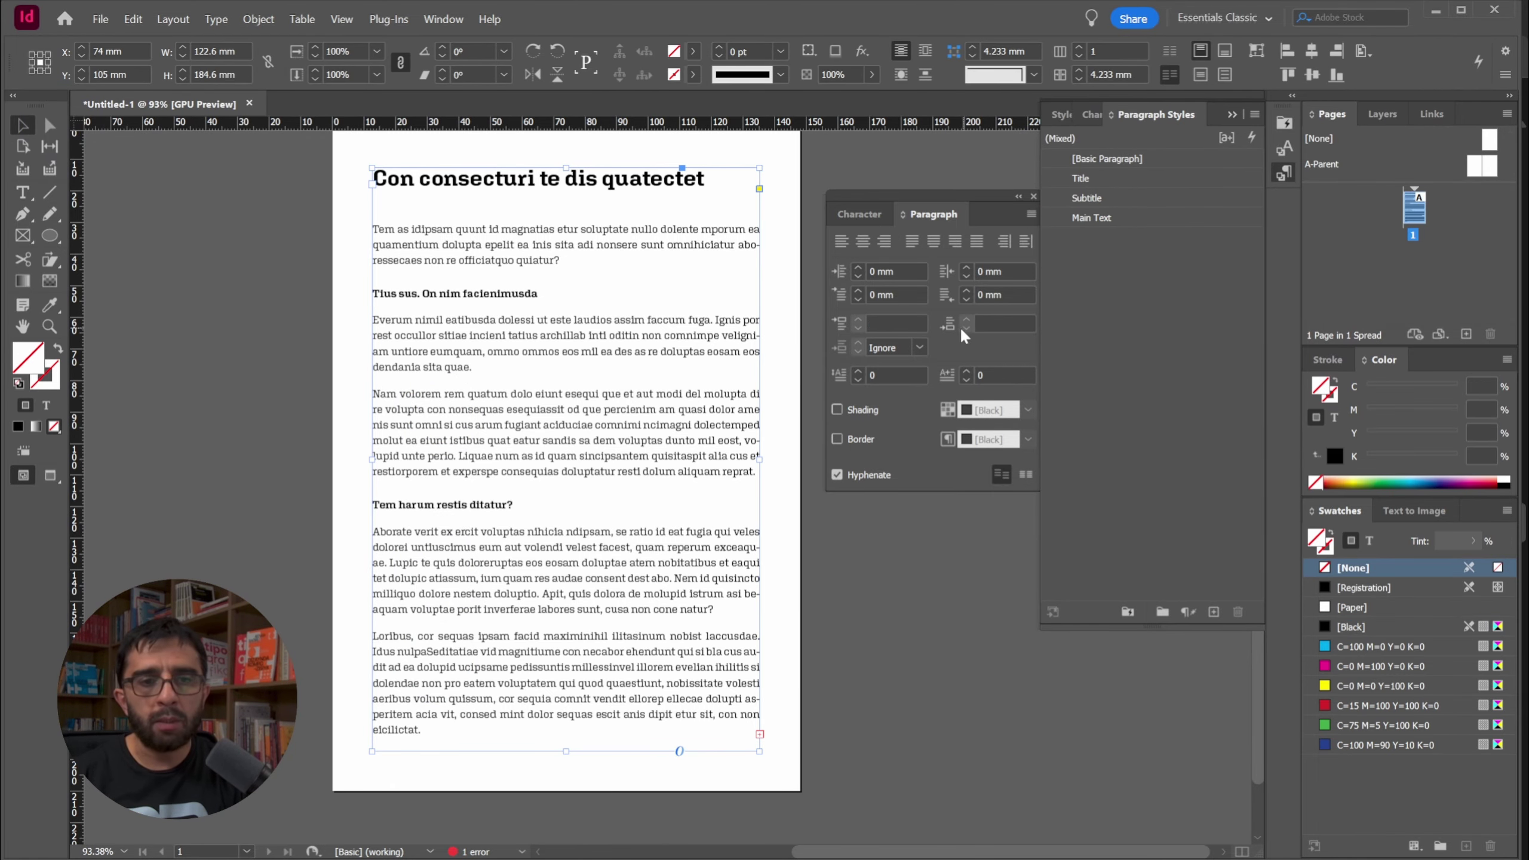
# Put away the paragraph formatting settings and add two new pages after page 1
pyautogui.click(1033, 196)
pyautogui.click(1465, 334)
pyautogui.click(1465, 334)
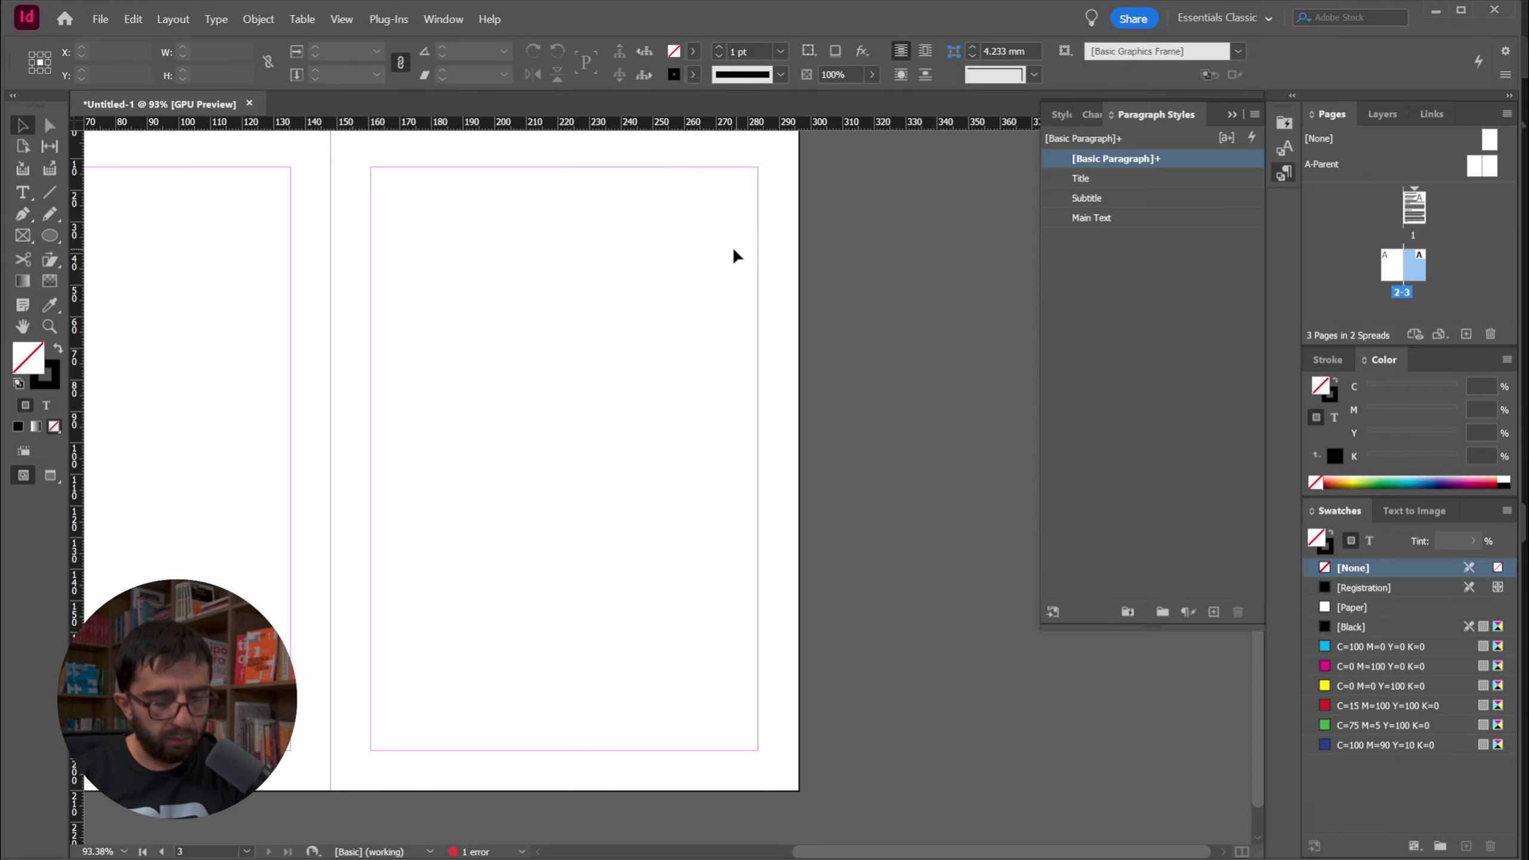
# Draw a text frame filling the margins of page 2 and fill it with placeholder text
pyautogui.scroll(-3, 488, 273)
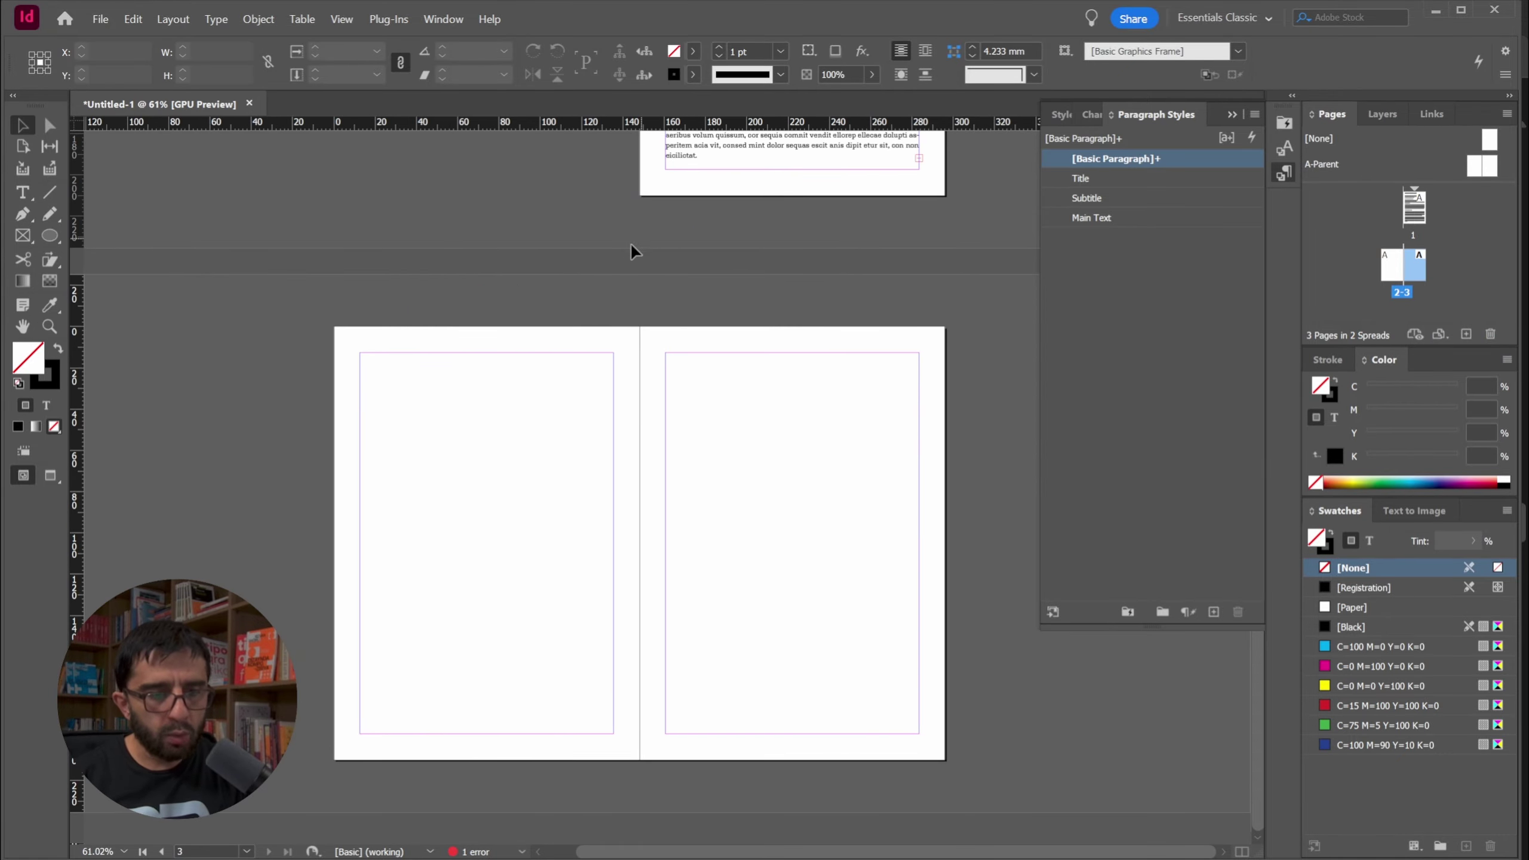
pyautogui.press('t')
pyautogui.moveTo(361, 353); pyautogui.dragTo(614, 733)
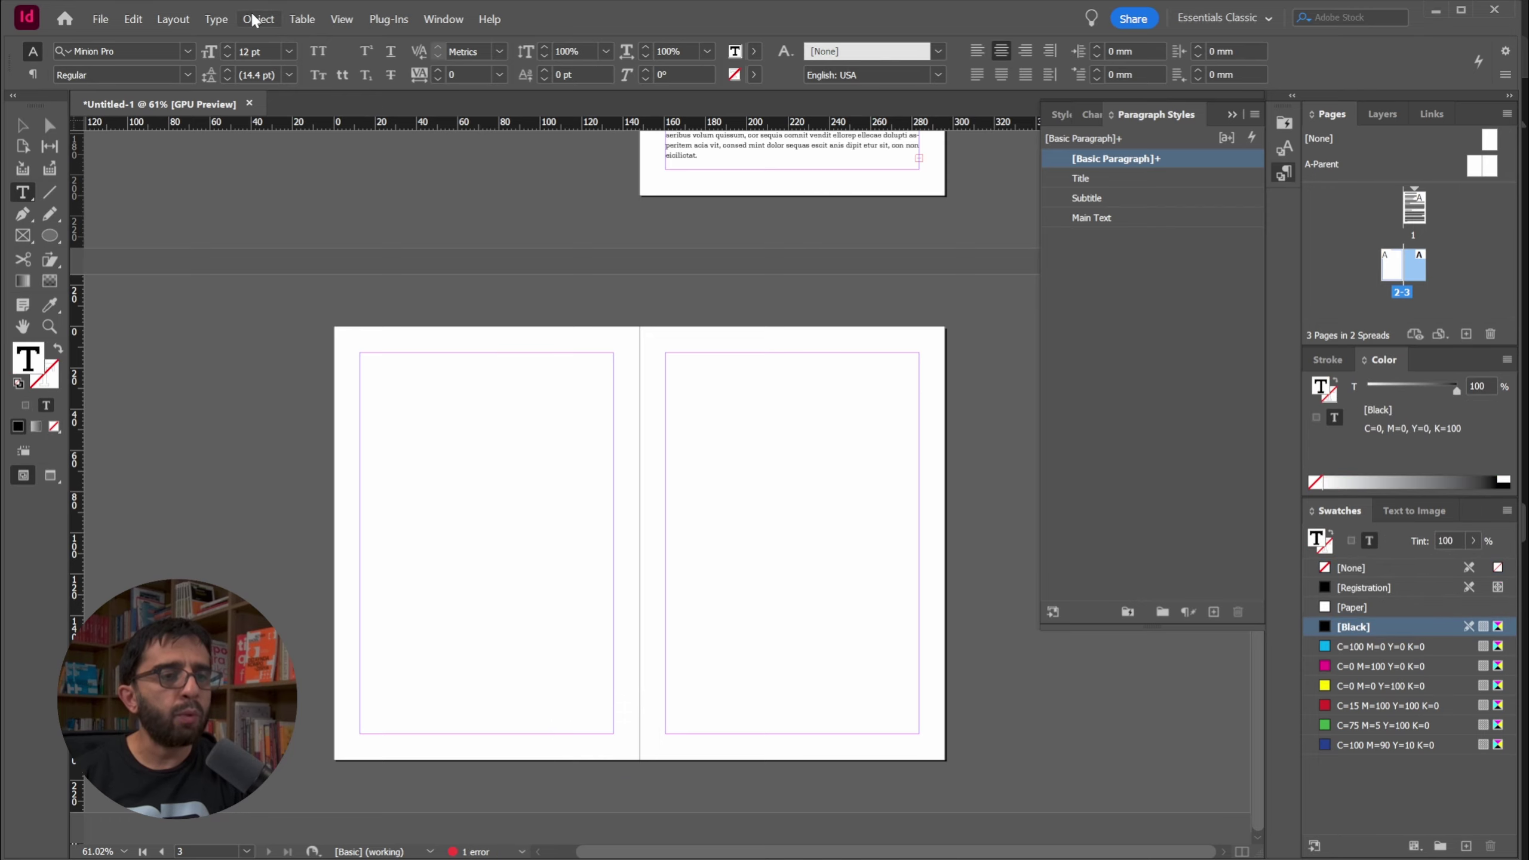
pyautogui.click(213, 19)
pyautogui.click(325, 662)
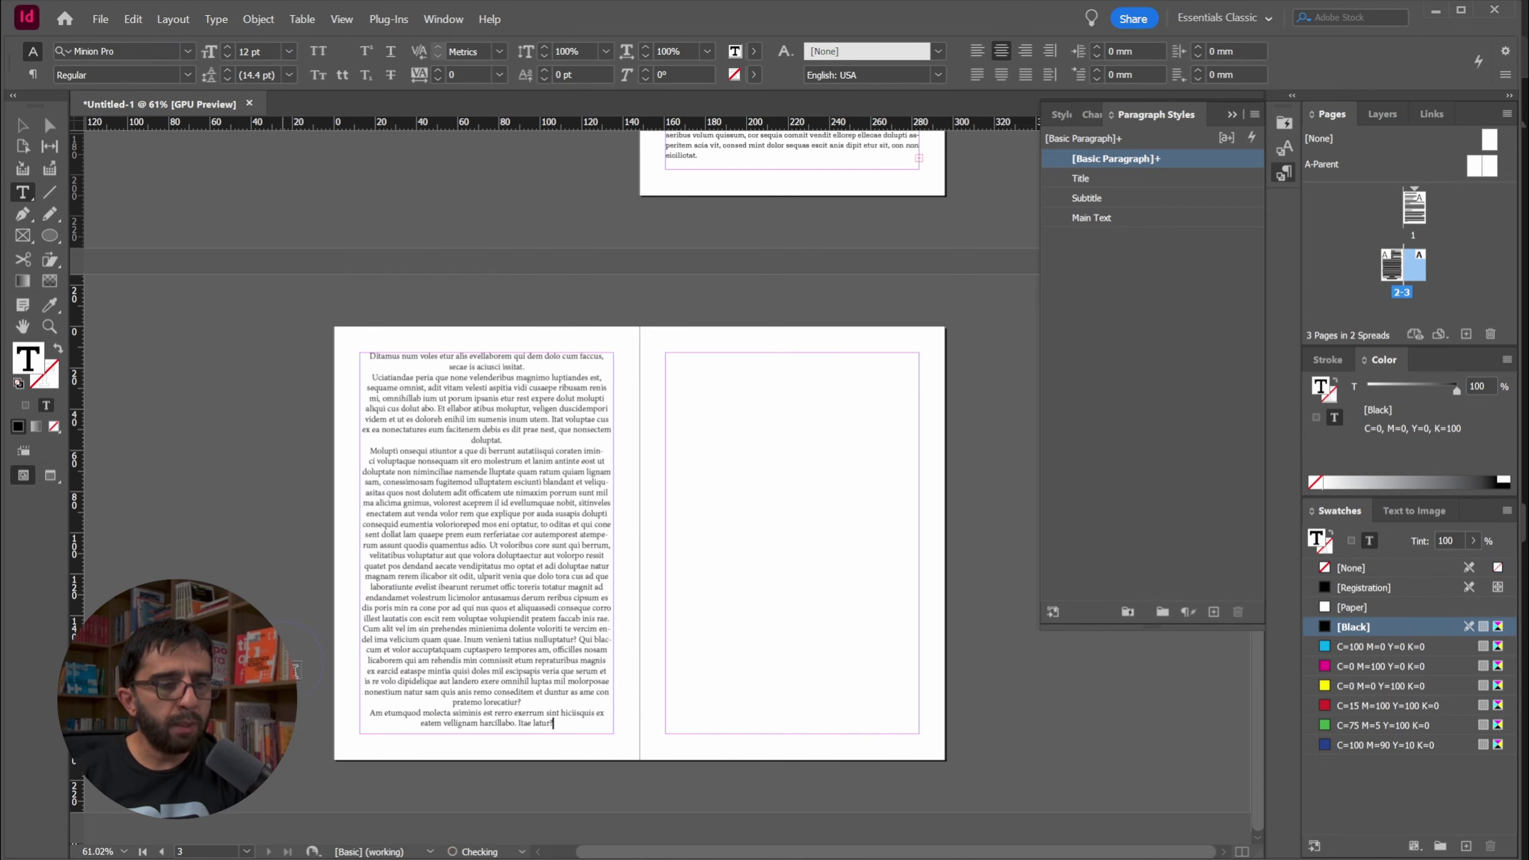
# Thread the page 2 text frame into a new text frame that fills the margins of page 3
pyautogui.click(22, 126)
pyautogui.click(506, 419)
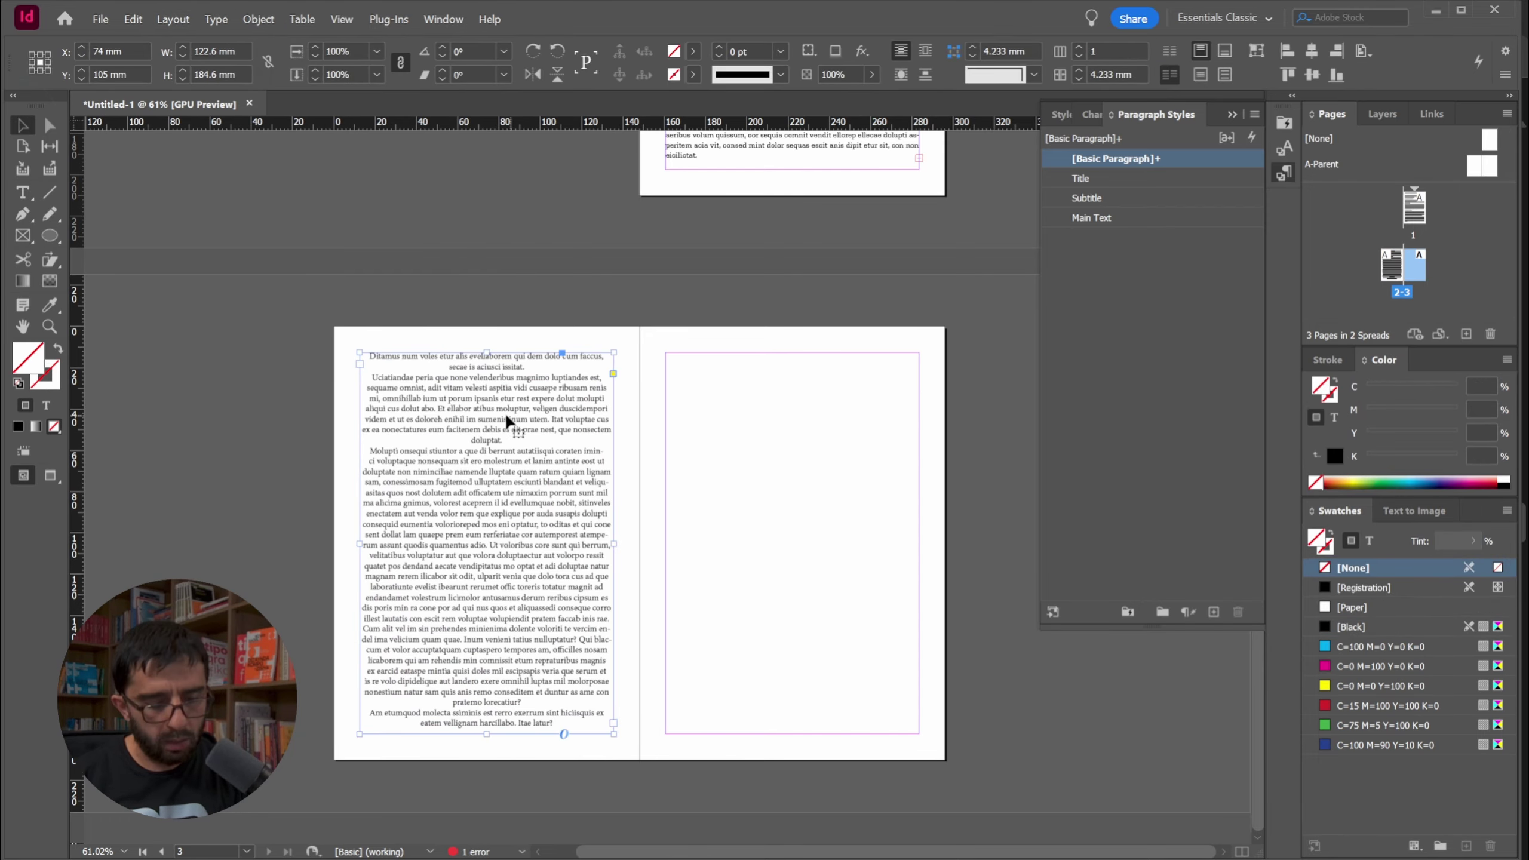
pyautogui.click(614, 722)
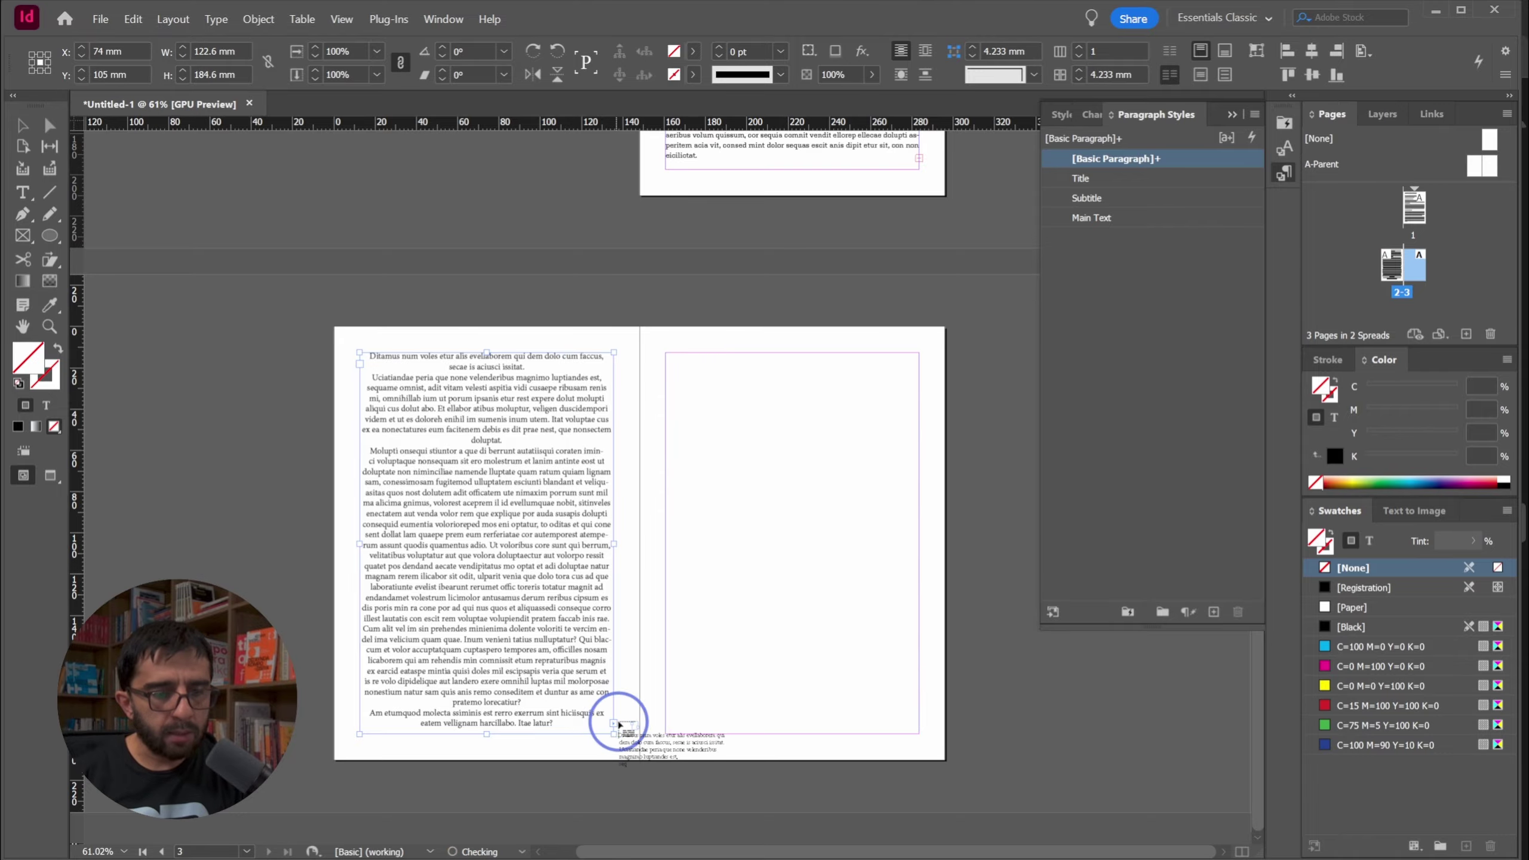
pyautogui.moveTo(667, 353); pyautogui.dragTo(915, 733)
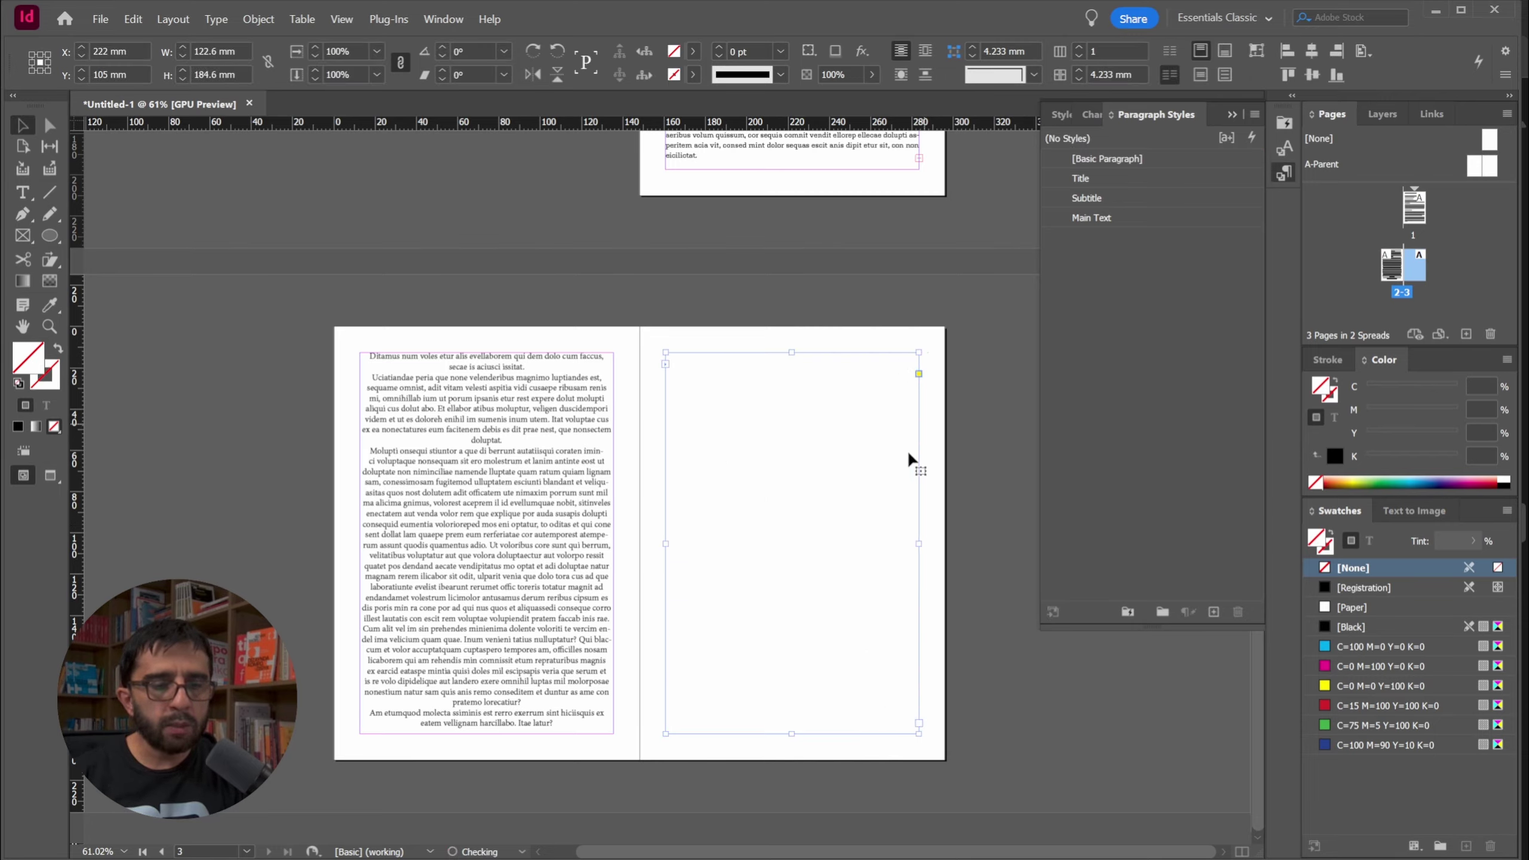
# Fill the threaded text frame on page 3 with placeholder text and deselect it
pyautogui.doubleClick(740, 382)
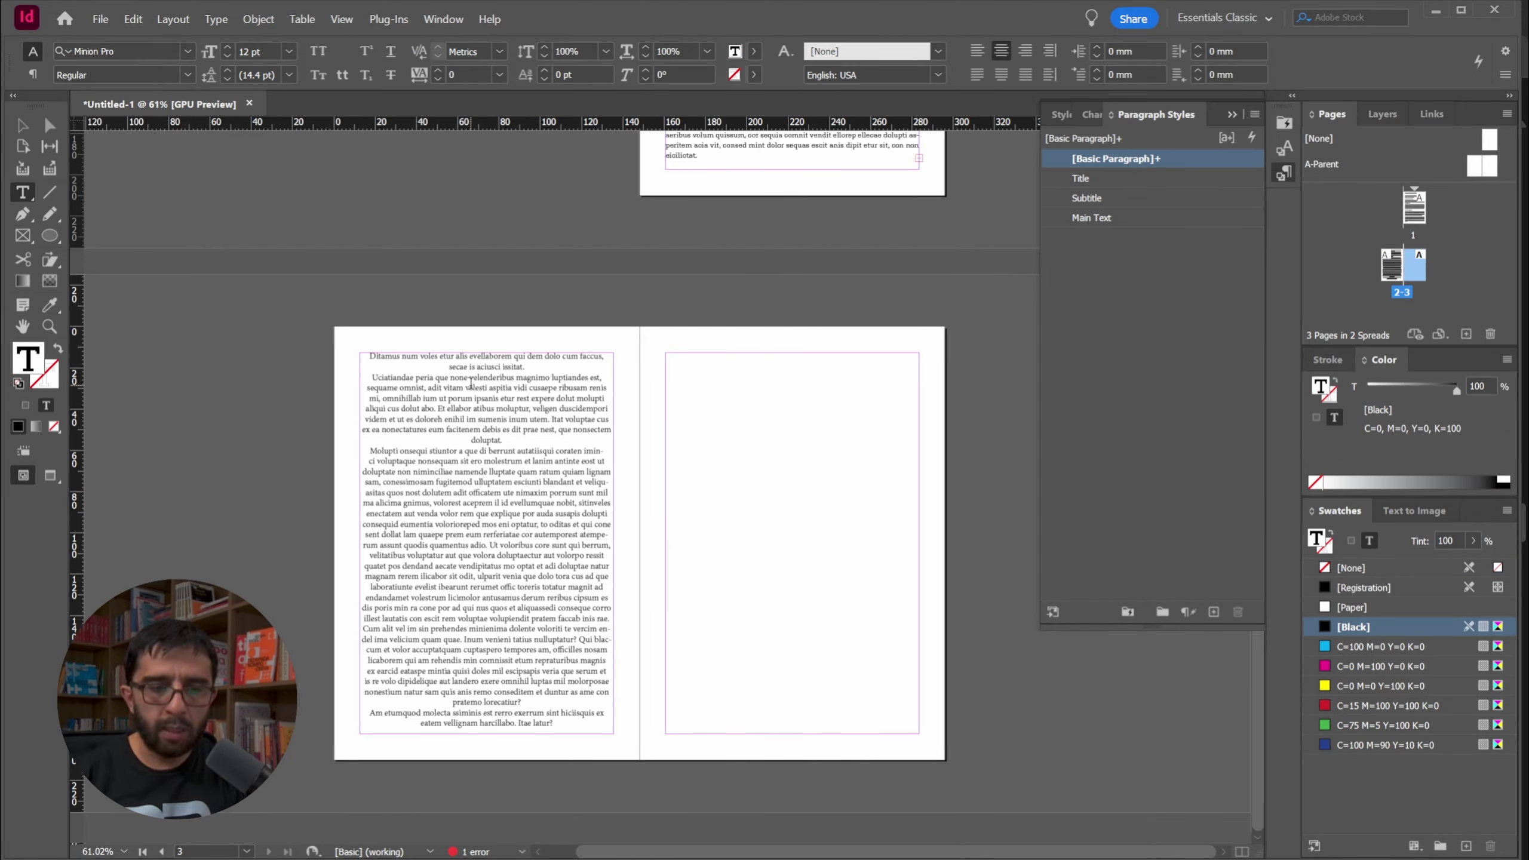
pyautogui.click(215, 18)
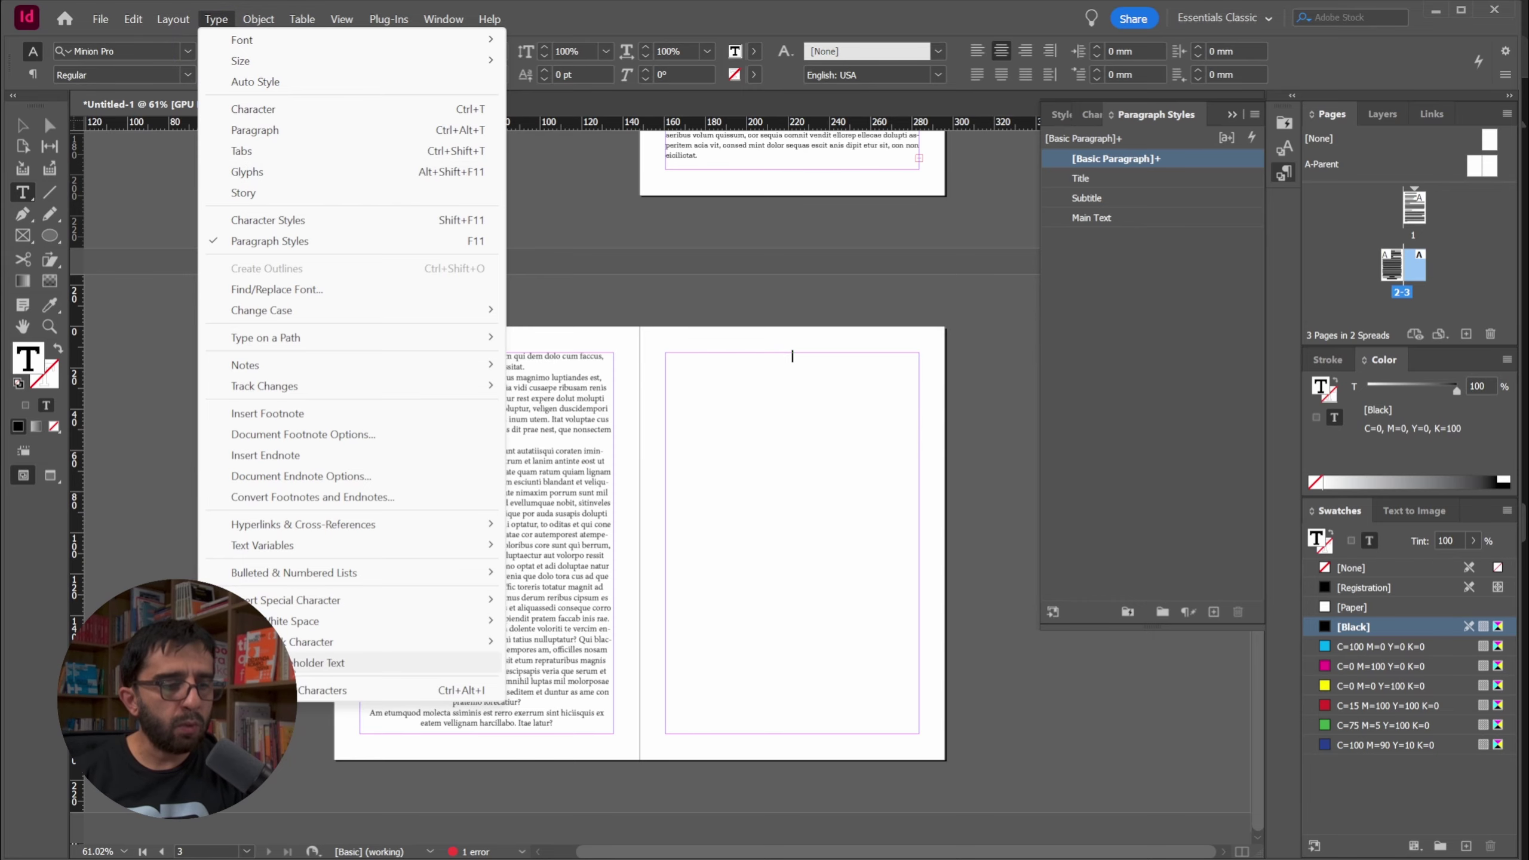
pyautogui.click(374, 662)
pyautogui.press('Escape')
pyautogui.click(966, 587)
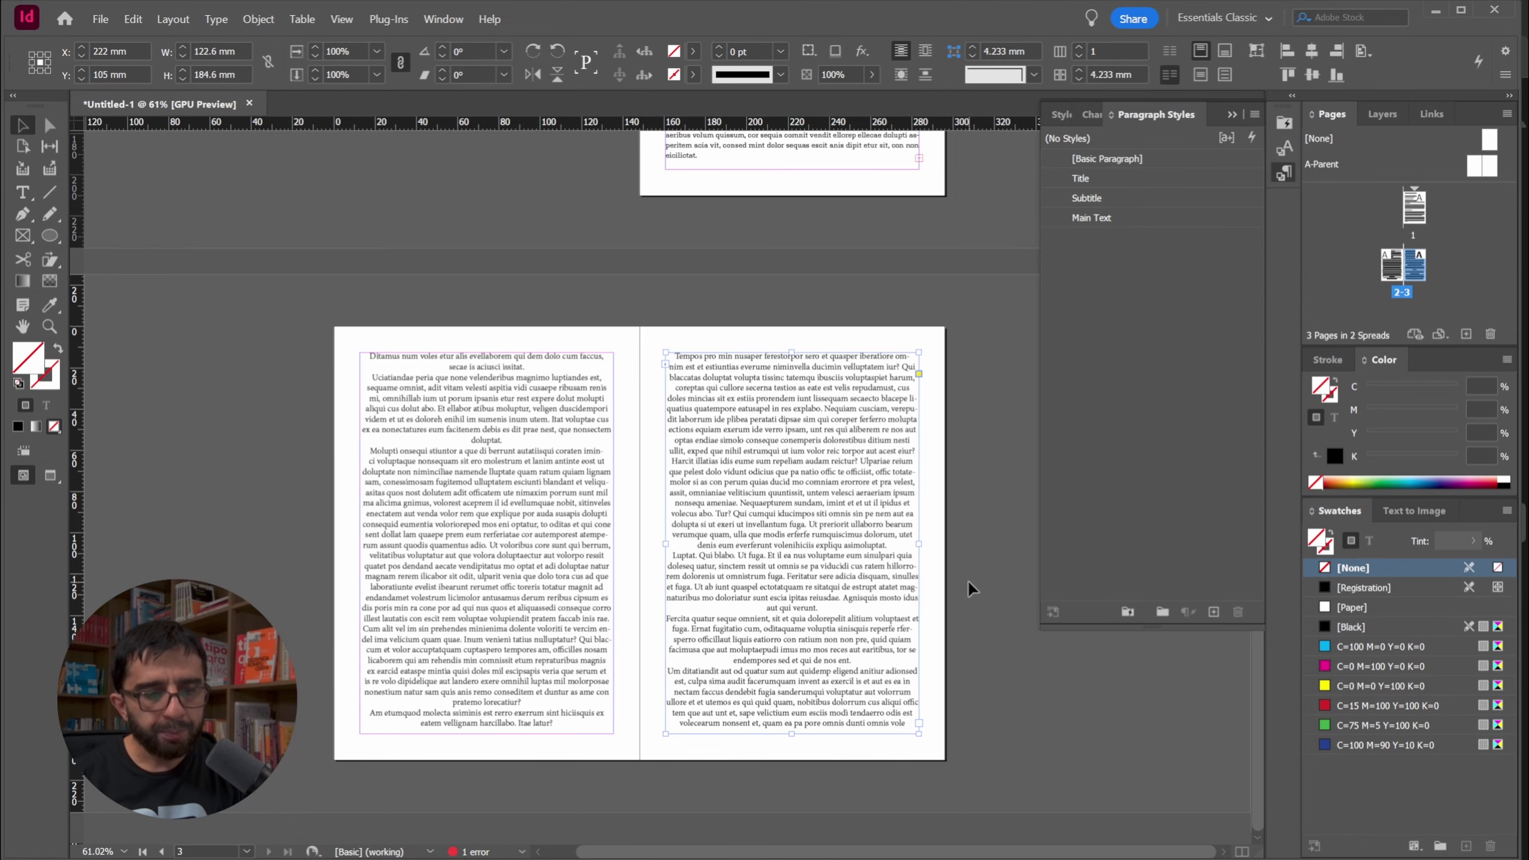
# Compare the styled text layout on page 1 with the unstyled placeholder text on pages 2 and 3
pyautogui.hotkey('ctrl', 'alt', '0')
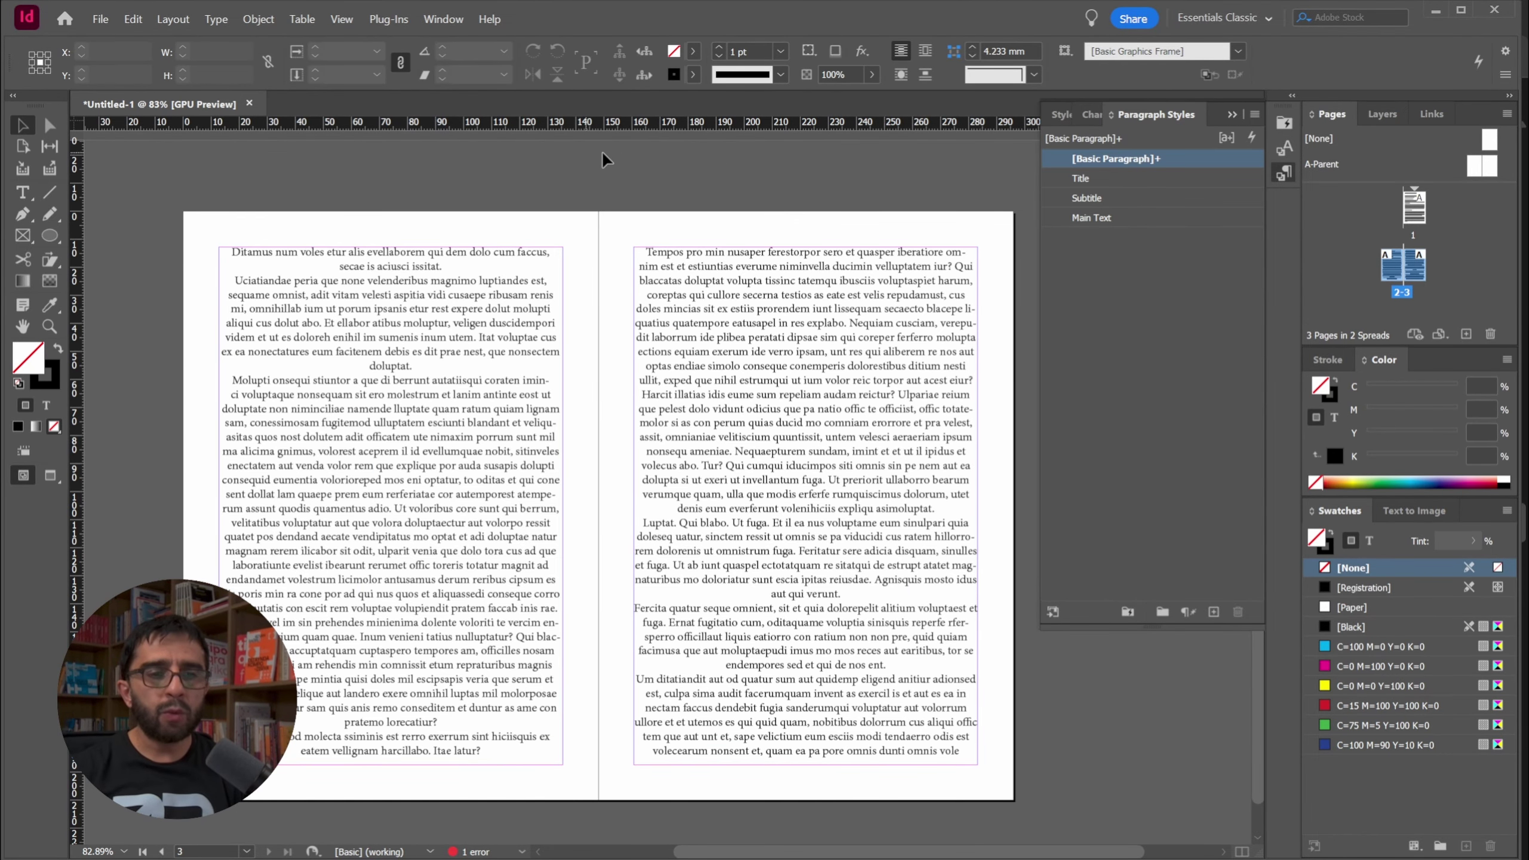
pyautogui.scroll(5, 598, 246)
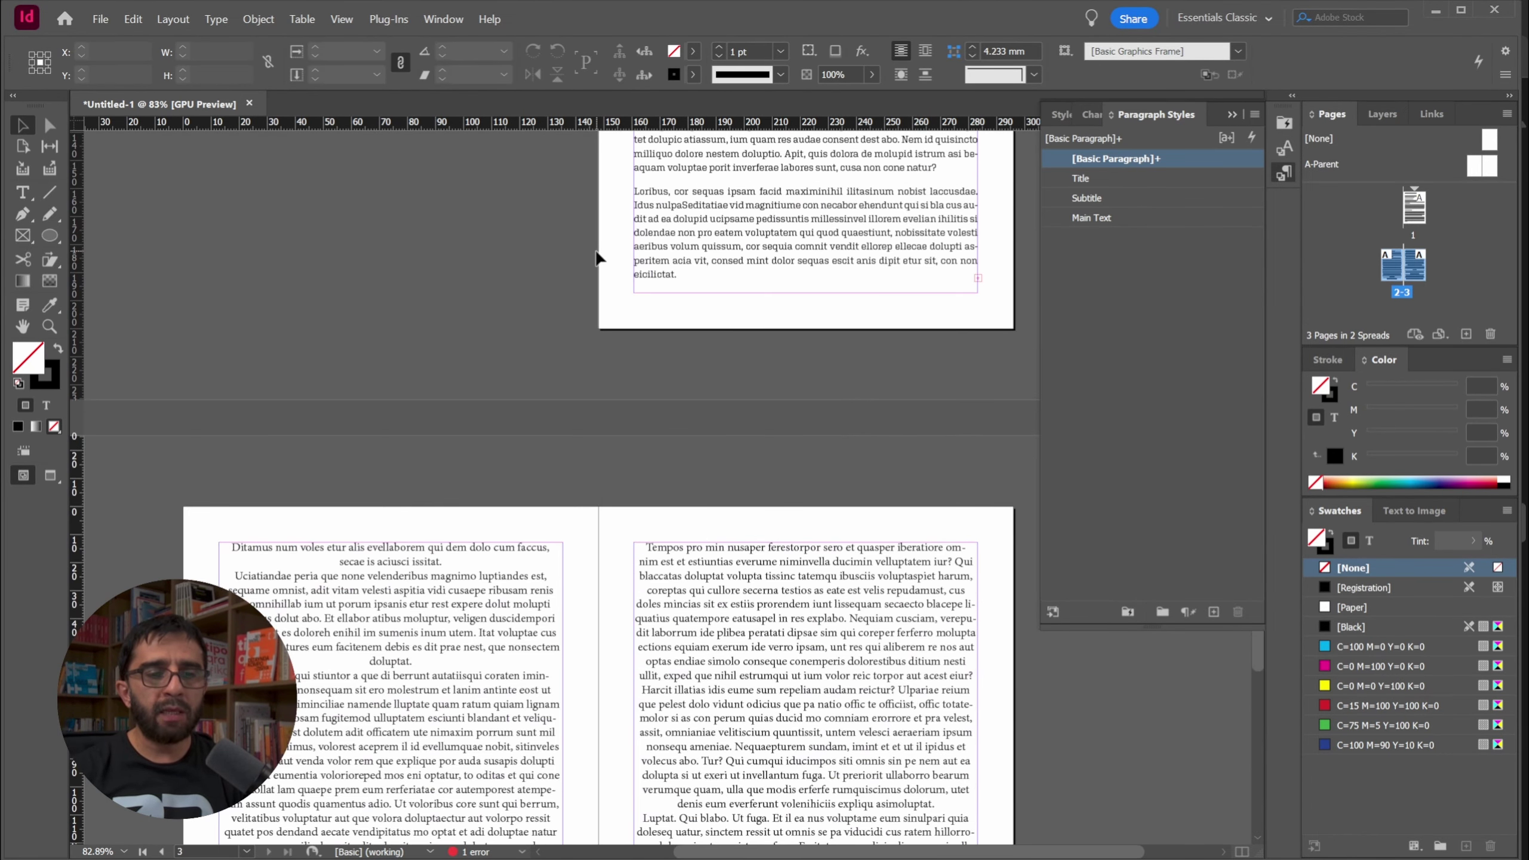
pyautogui.scroll(-2, 372, 487)
pyautogui.scroll(8, 511, 478)
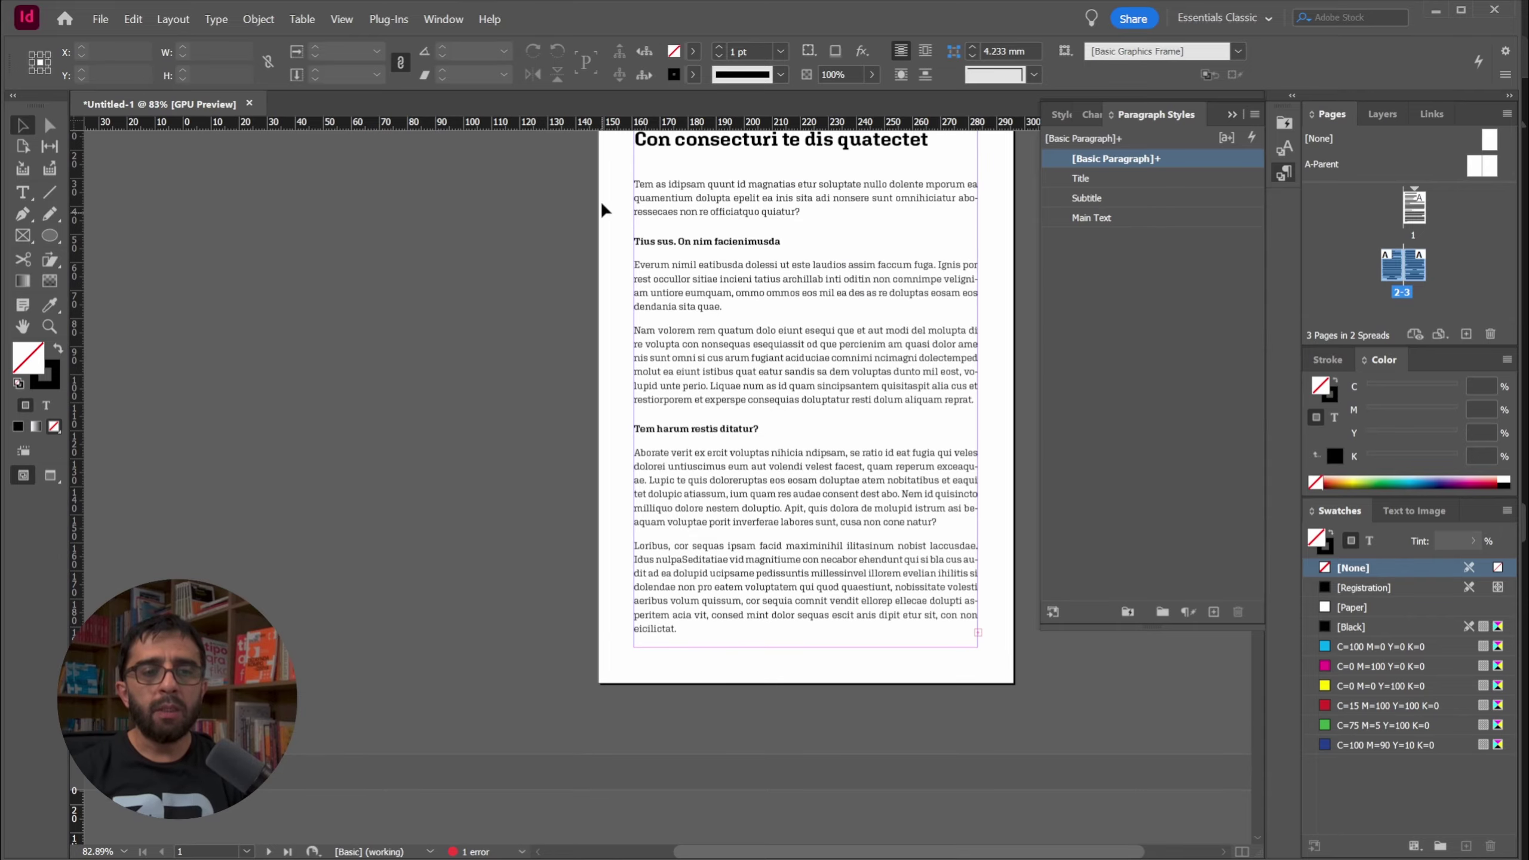
pyautogui.scroll(-7, 624, 290)
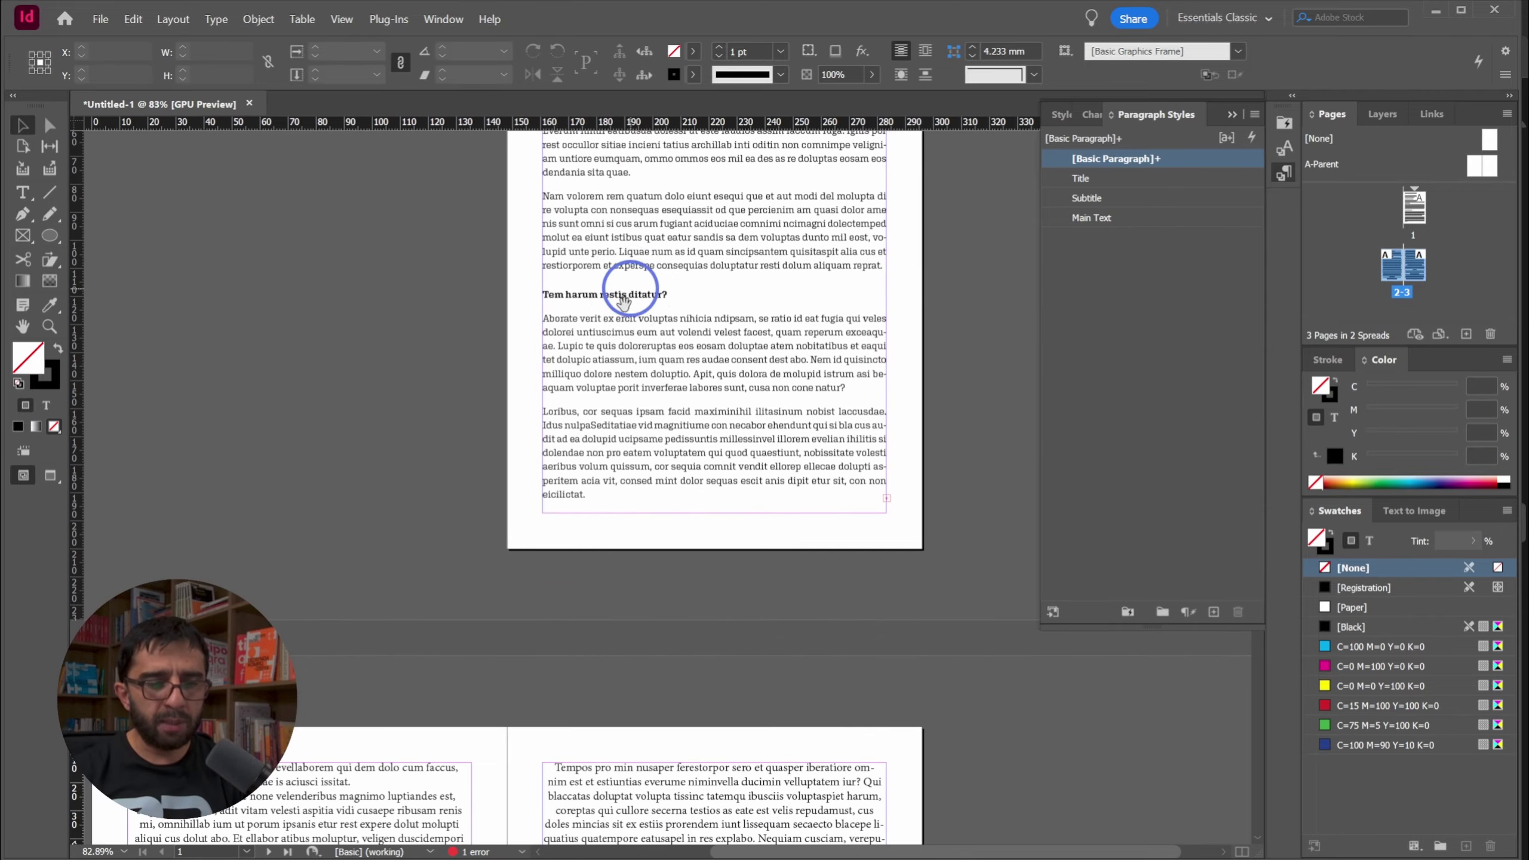
pyautogui.scroll(5, 725, 233)
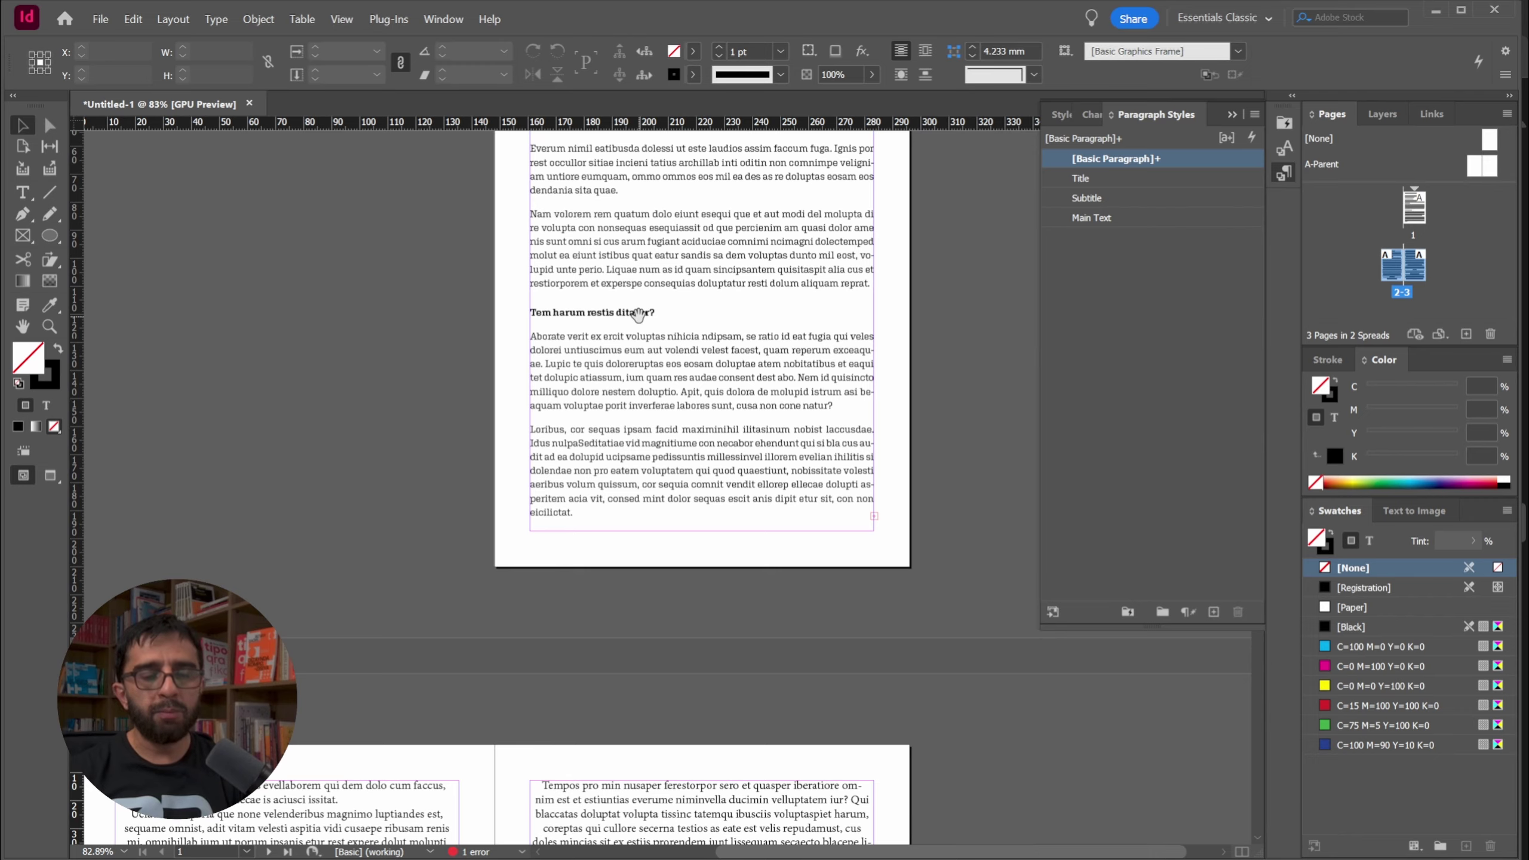
pyautogui.moveTo(637, 315); pyautogui.dragTo(645, 504)
pyautogui.moveTo(622, 253); pyautogui.dragTo(618, 305)
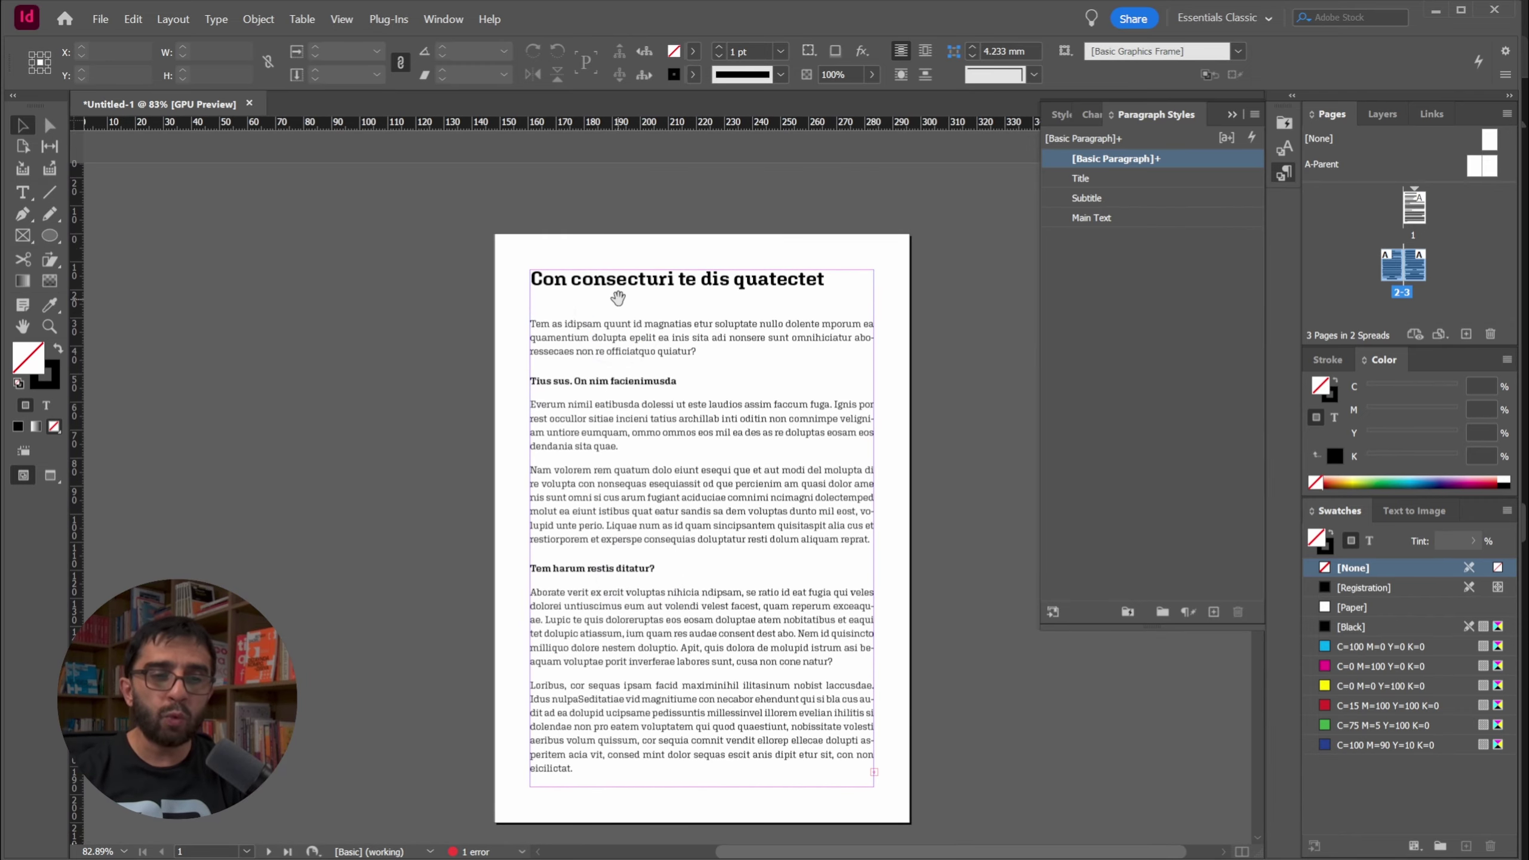
pyautogui.scroll(-10, 624, 331)
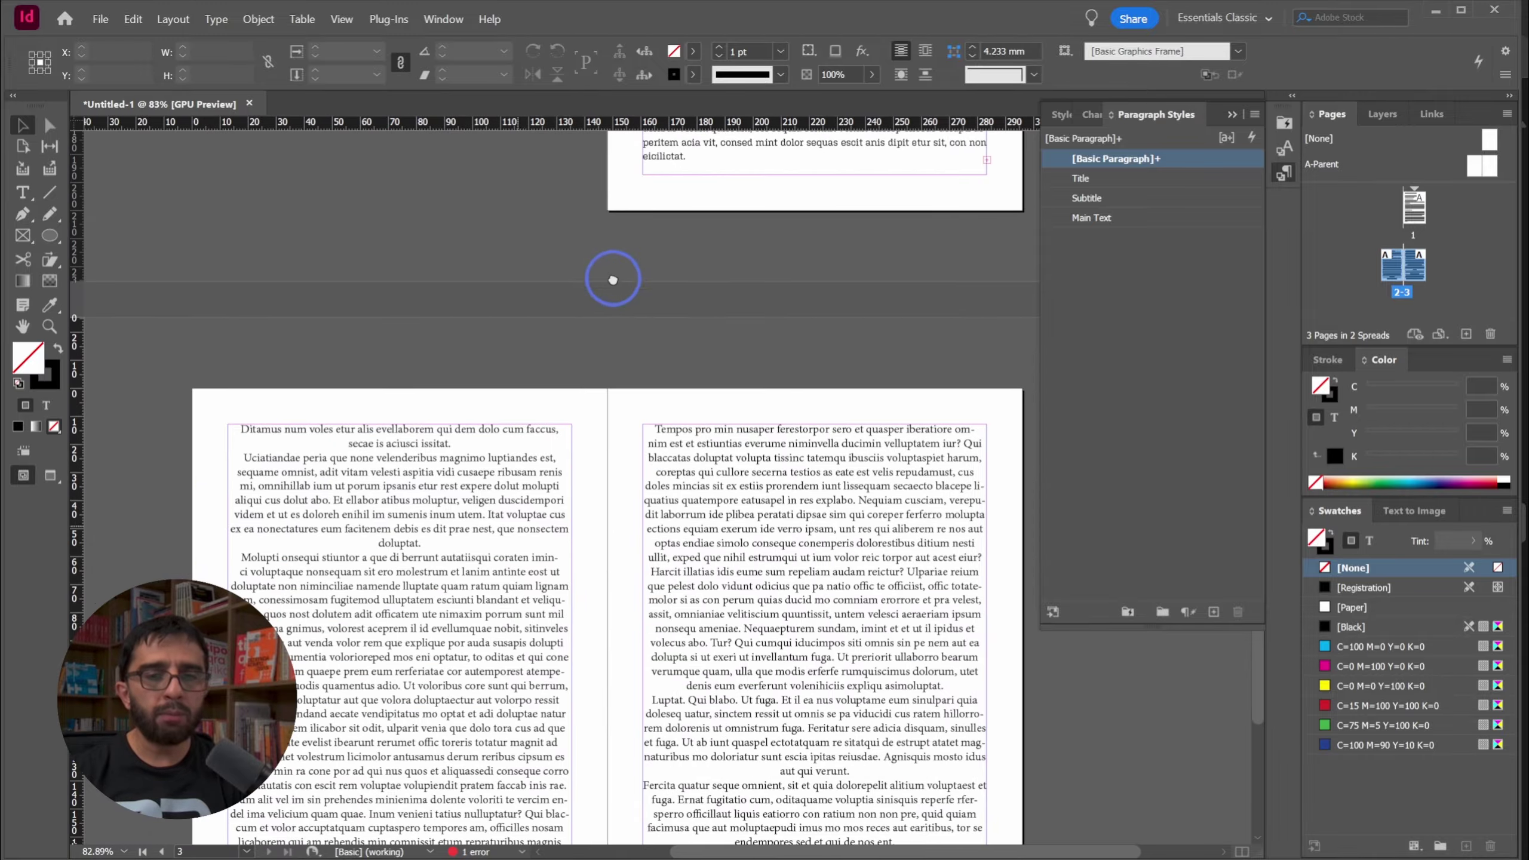
# Apply the Main Text paragraph style to all of the threaded placeholder text on pages 2 and 3
pyautogui.moveTo(485, 615); pyautogui.dragTo(501, 425)
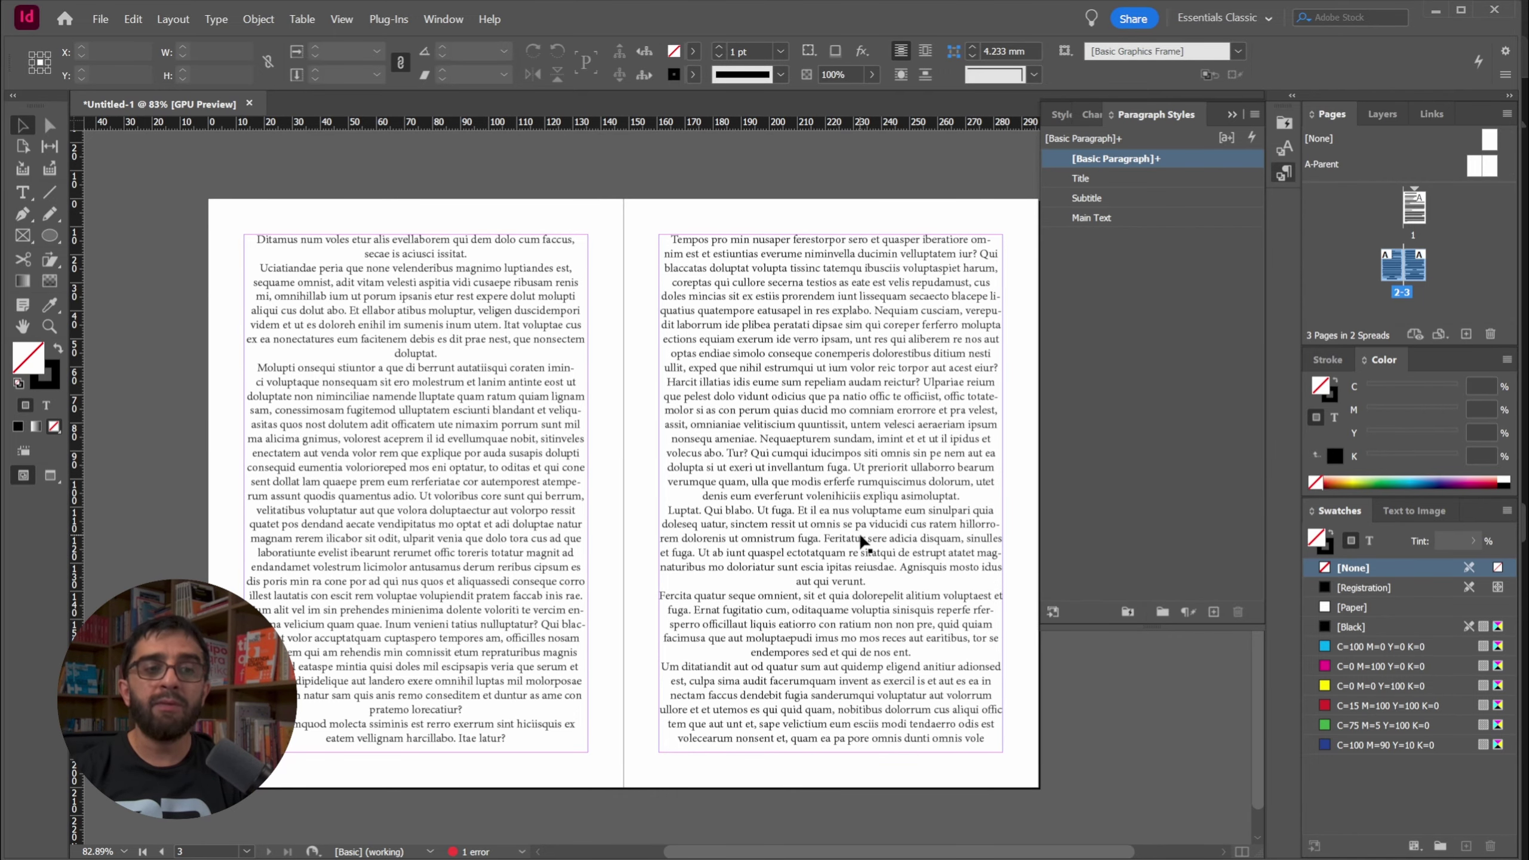
pyautogui.doubleClick(352, 268)
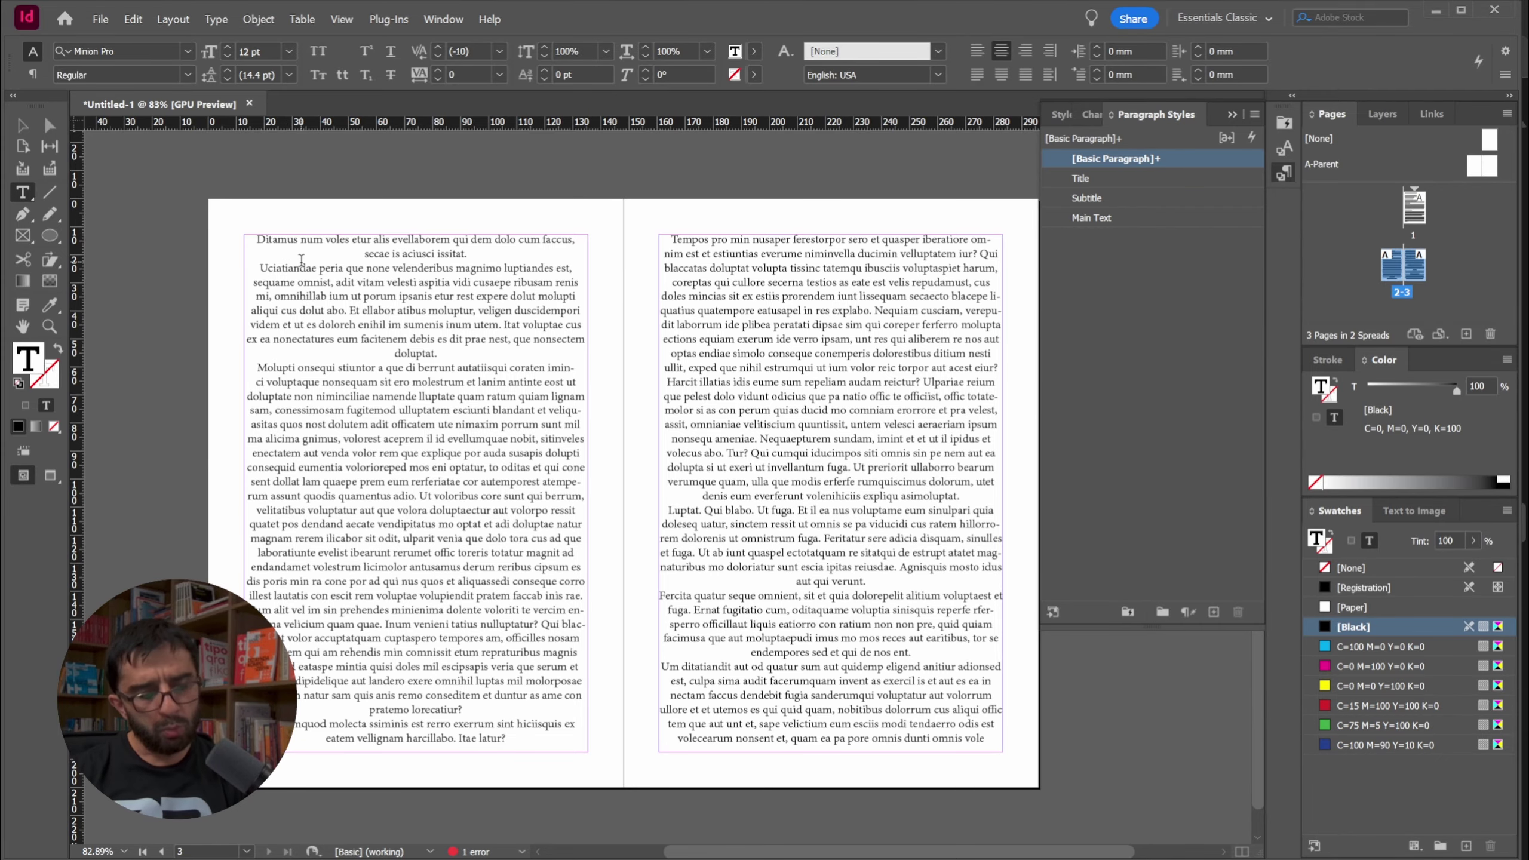
pyautogui.press('ctrl')
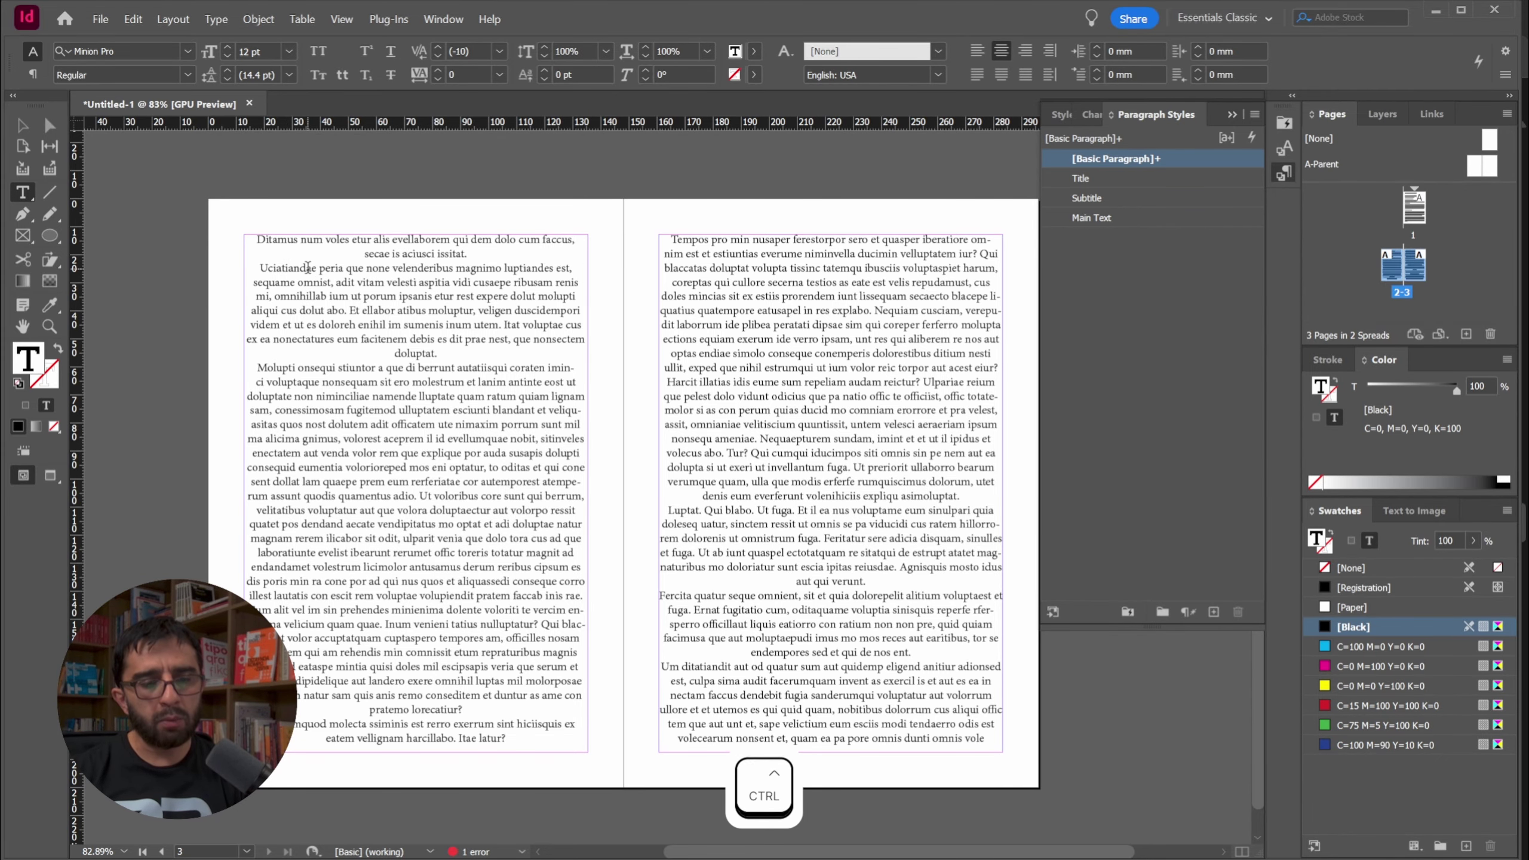
pyautogui.hotkey('ctrl', 'a')
pyautogui.scroll(2, 607, 349)
pyautogui.scroll(-1, 606, 348)
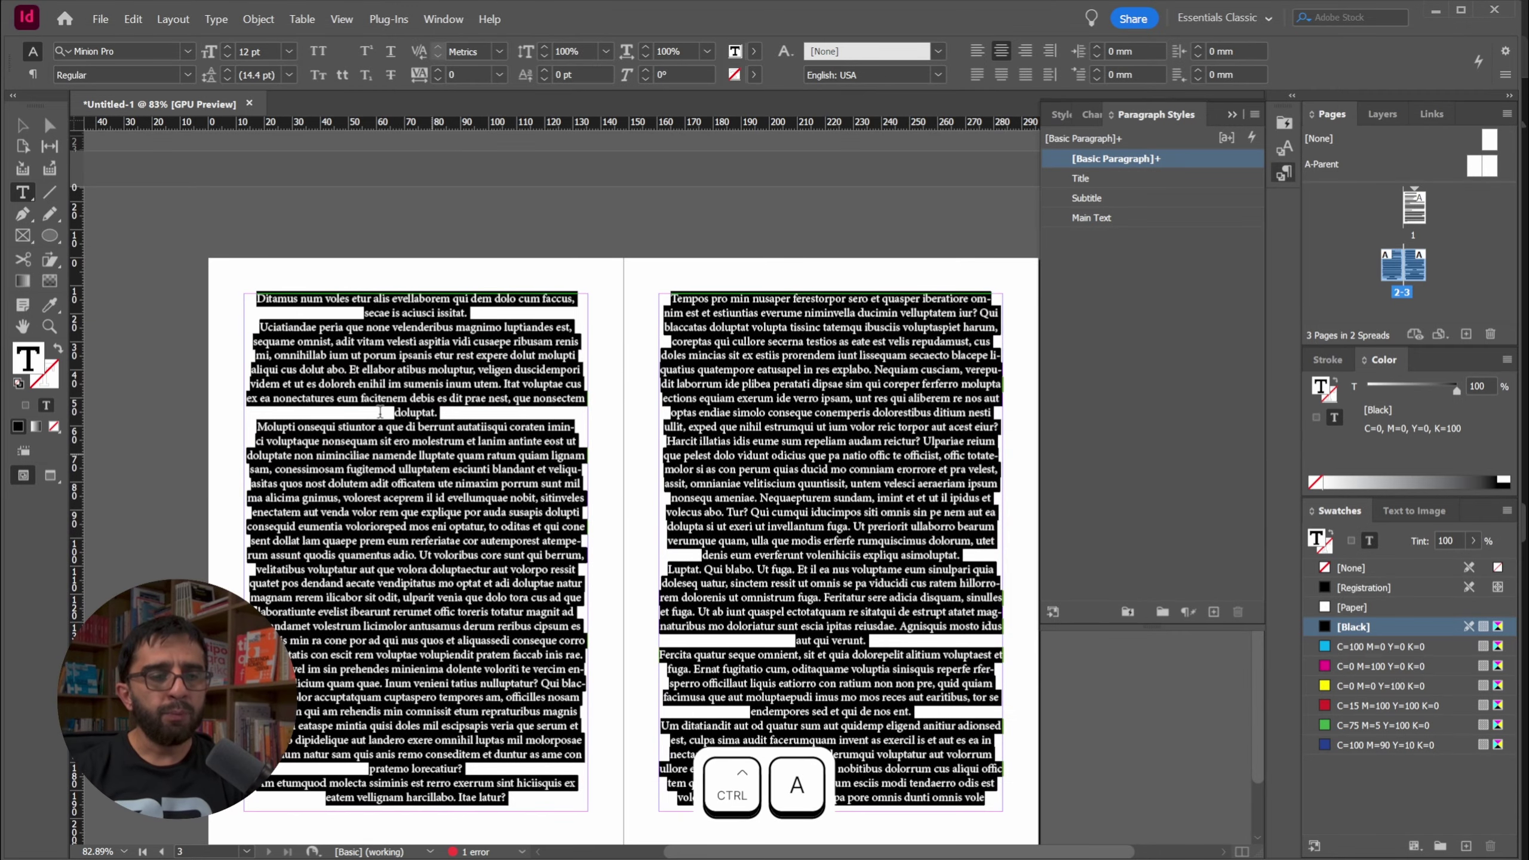
pyautogui.scroll(-2, 607, 501)
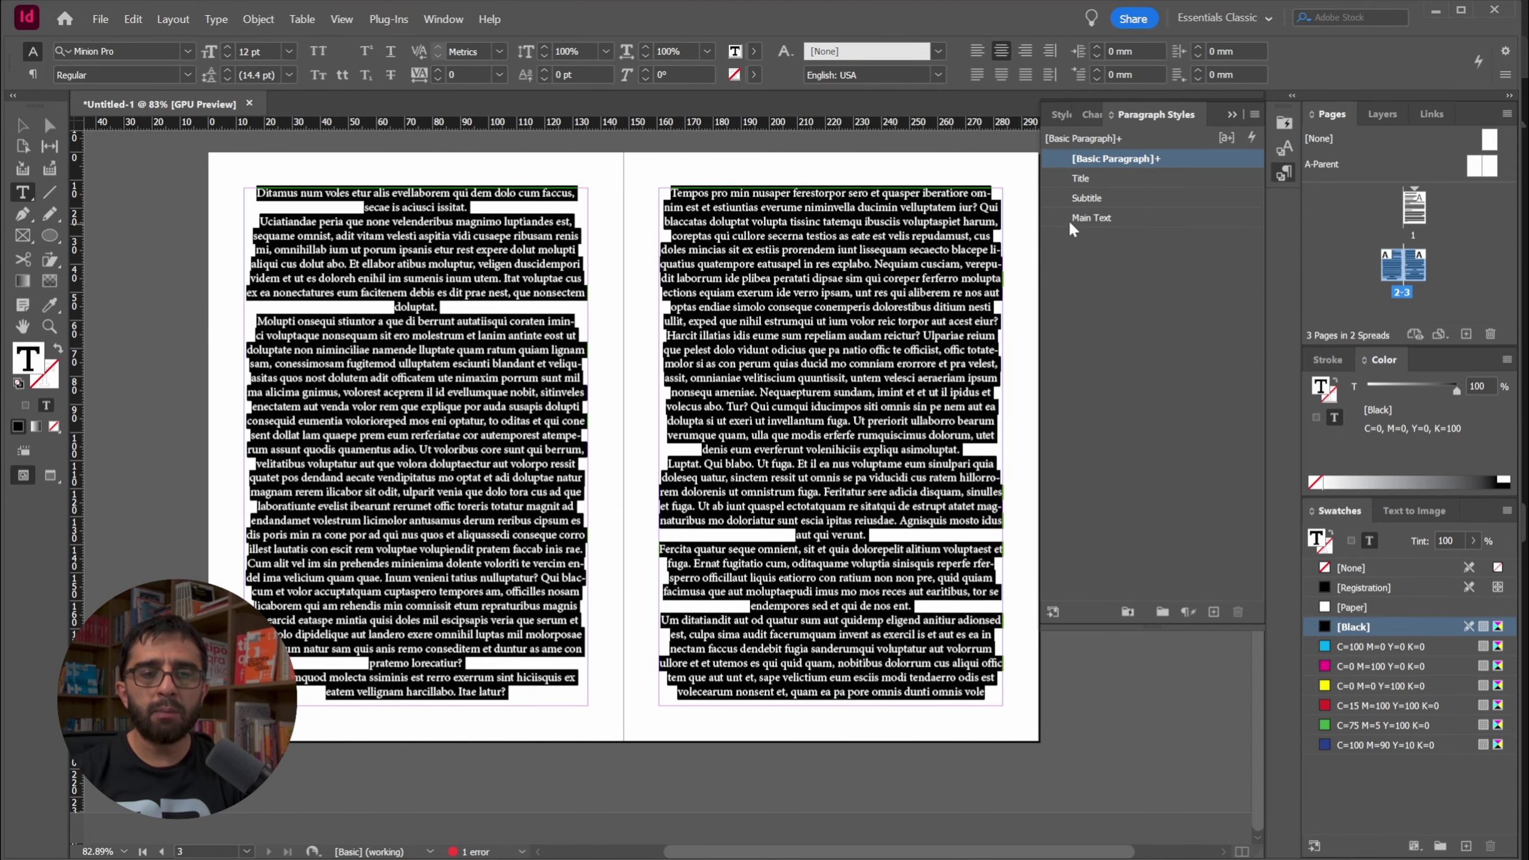
pyautogui.click(1092, 219)
pyautogui.click(445, 259)
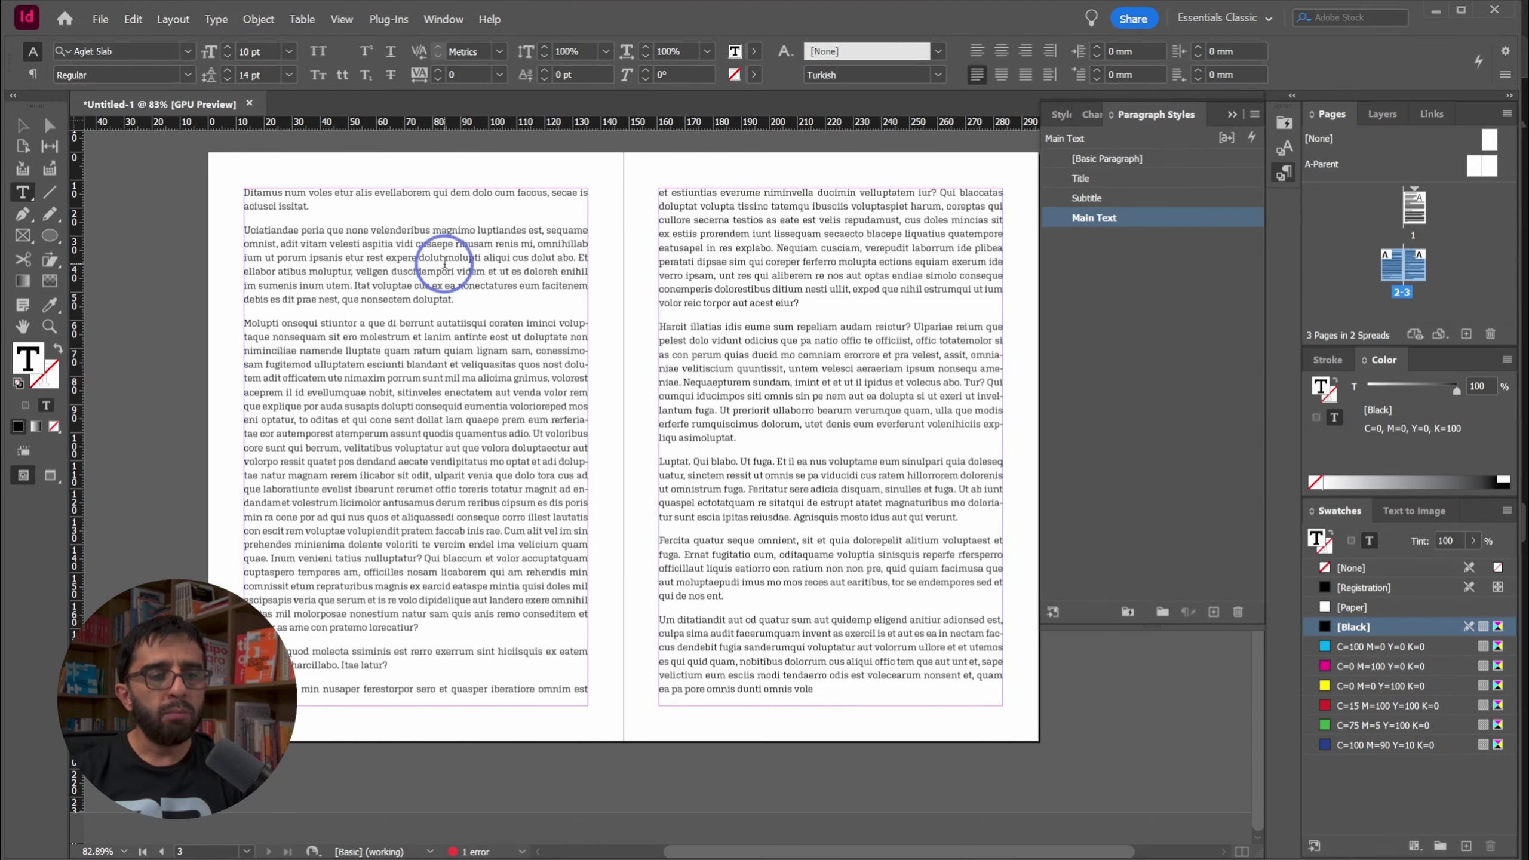
# Apply the Subtitle paragraph style to the first paragraph on page 2, following the subheading look of page 1
pyautogui.scroll(6, 626, 379)
pyautogui.scroll(3, 637, 368)
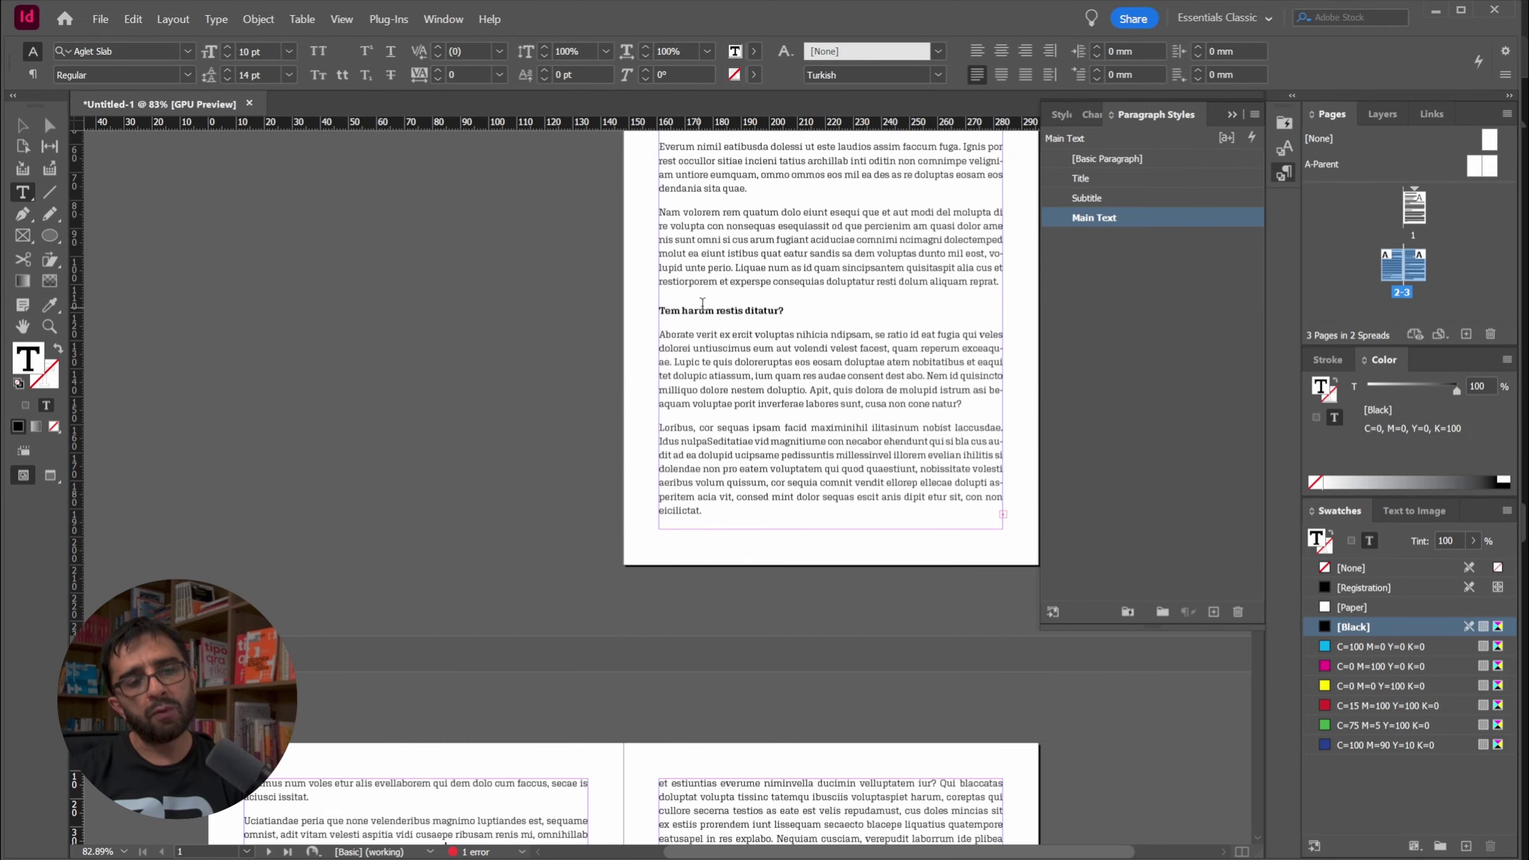
pyautogui.scroll(-9, 842, 461)
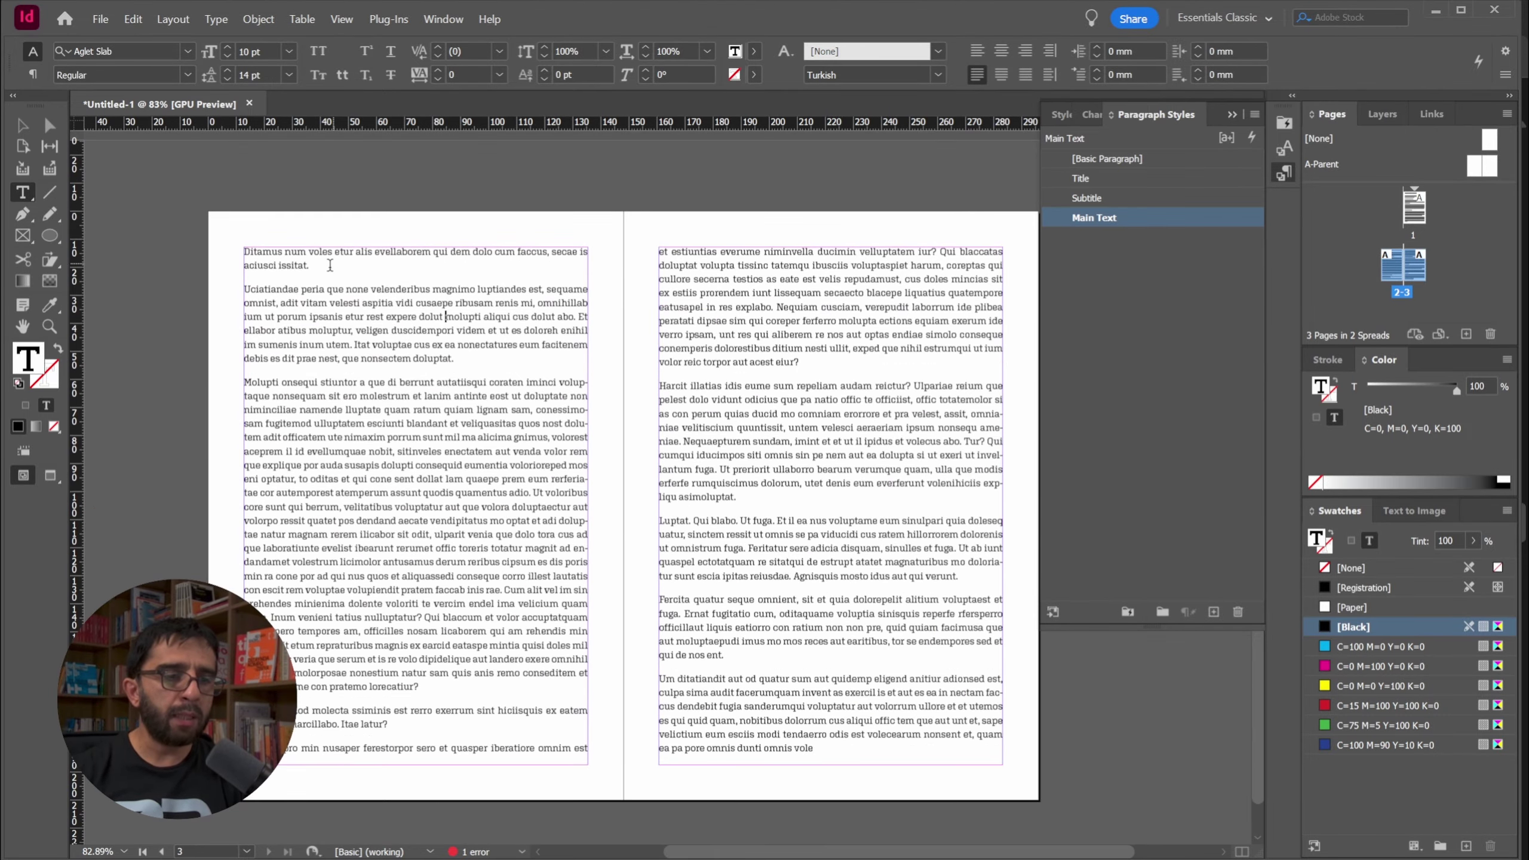
pyautogui.moveTo(328, 267); pyautogui.dragTo(178, 232)
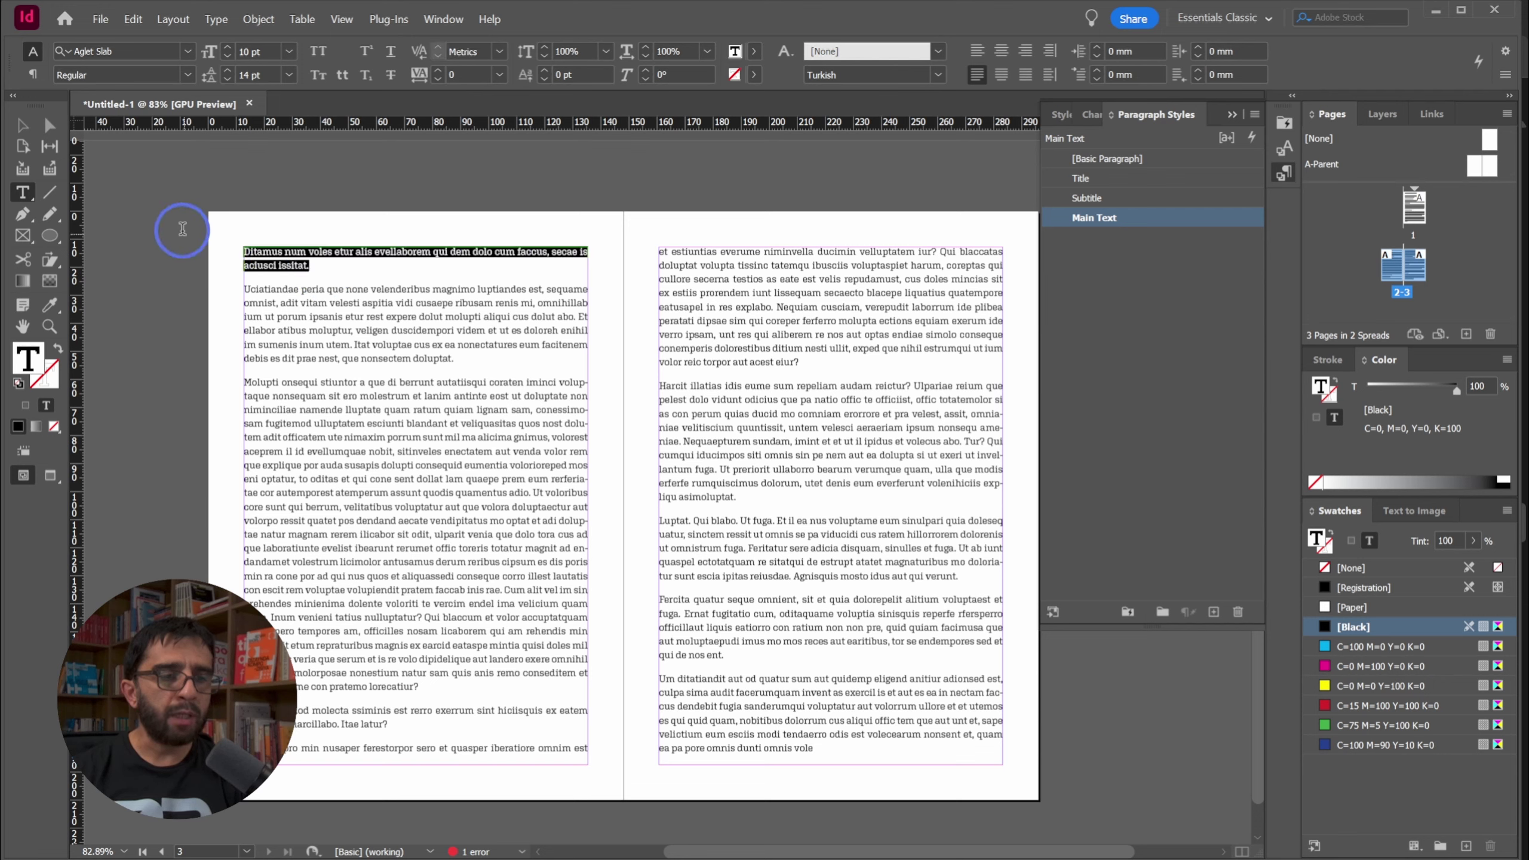
pyautogui.click(1086, 200)
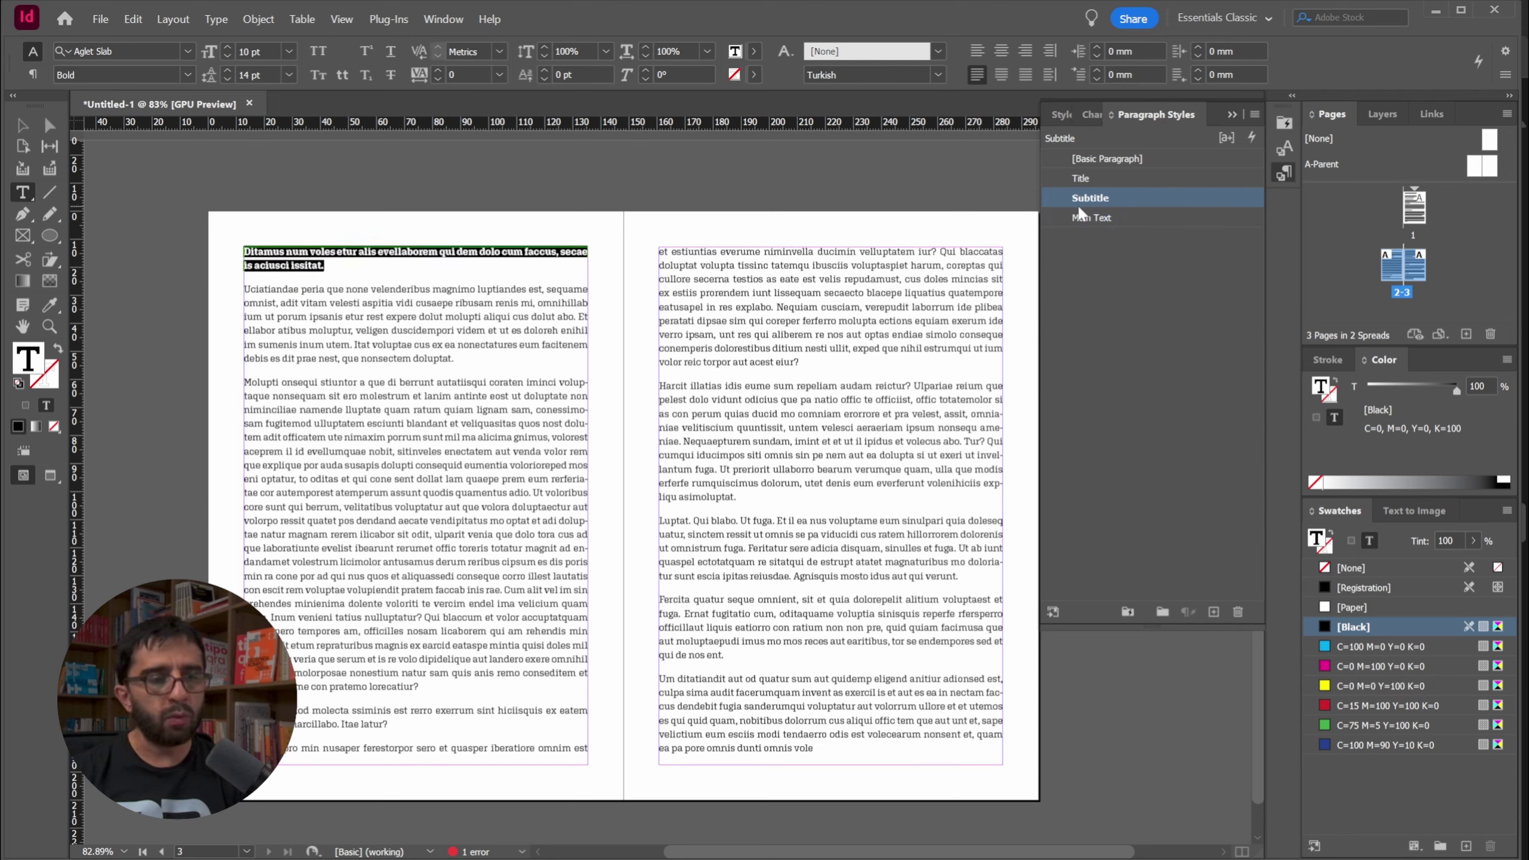
pyautogui.click(747, 346)
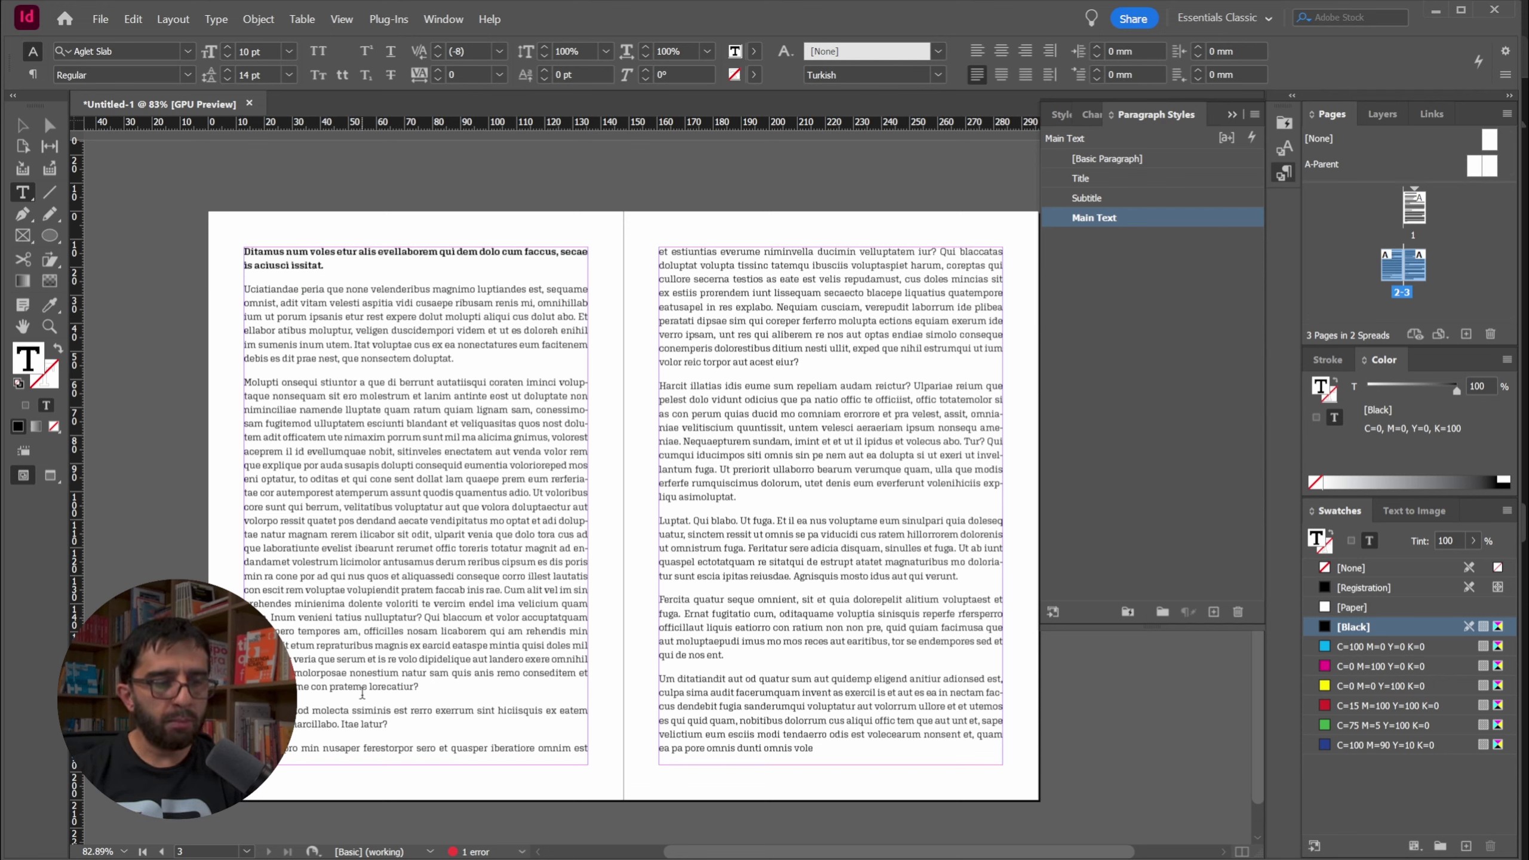
# Apply the Subtitle paragraph style to the short two-line paragraph near the end of page 2
pyautogui.moveTo(406, 728); pyautogui.dragTo(247, 712)
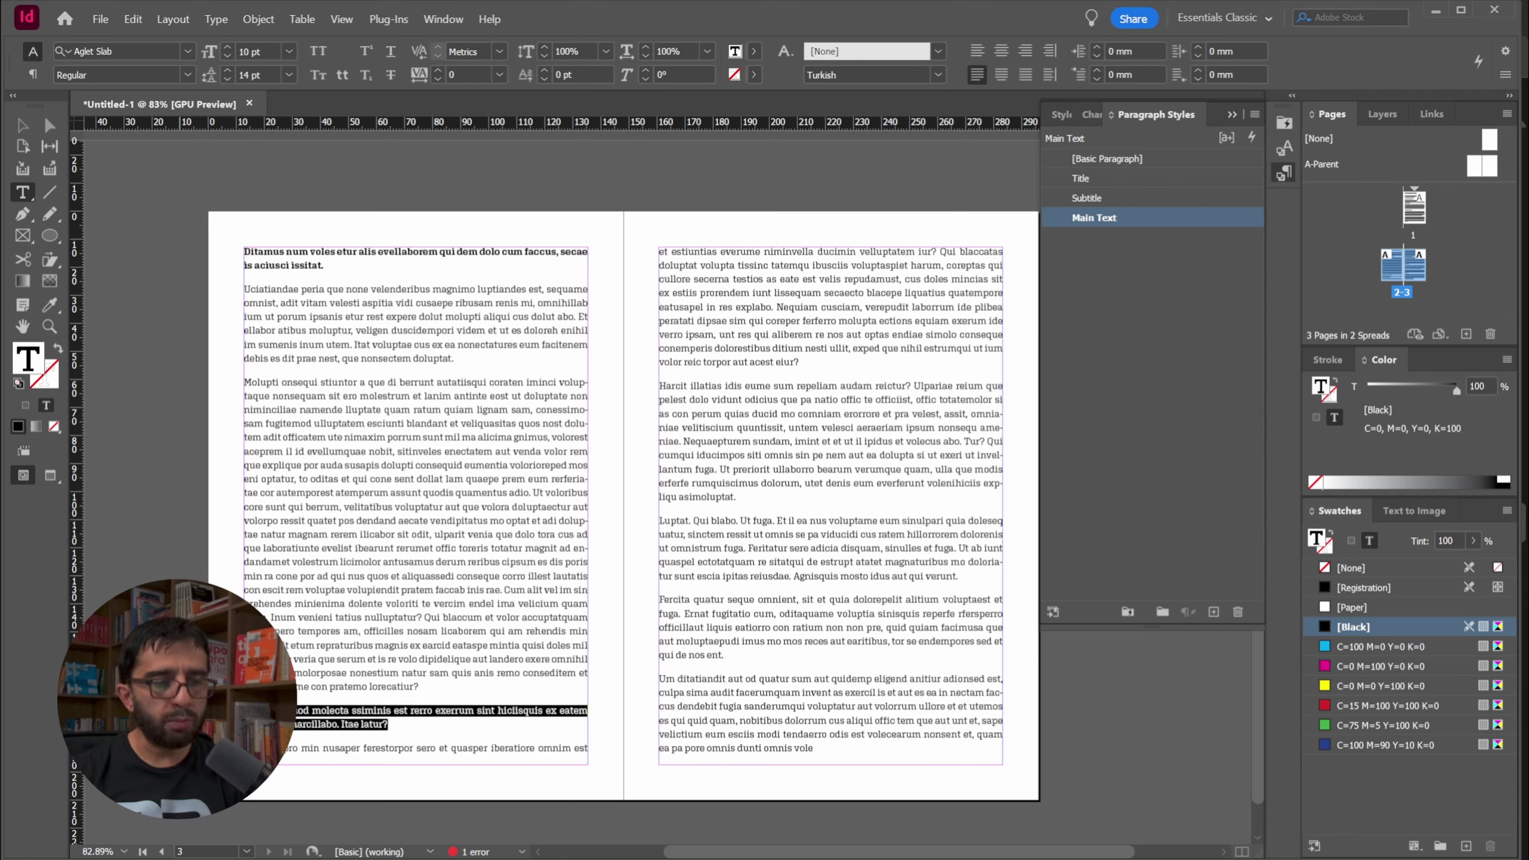
pyautogui.click(1107, 198)
pyautogui.click(725, 520)
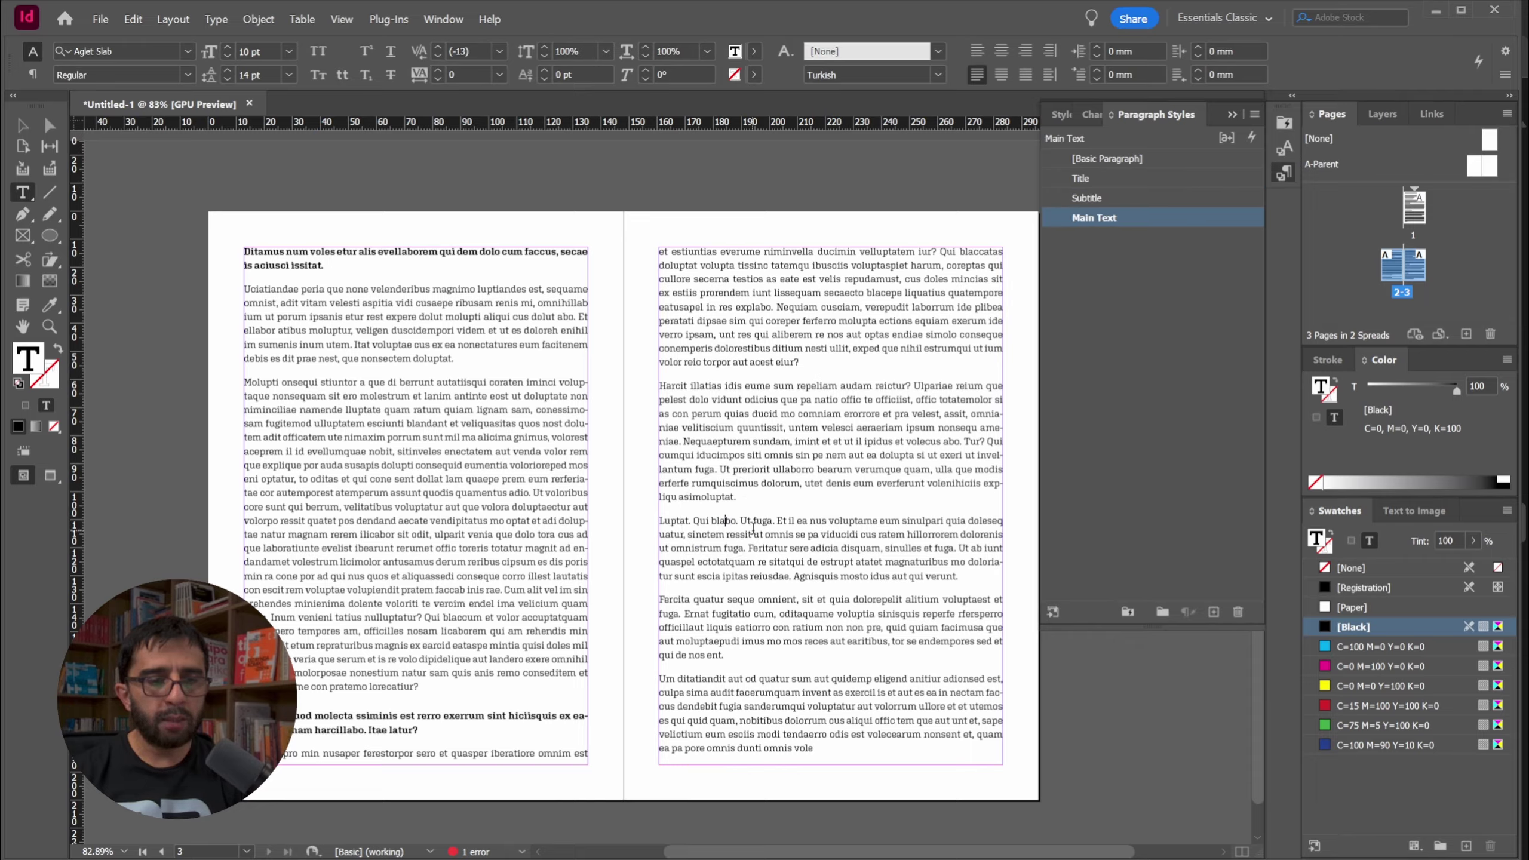
# Split "Luptat. Qui blabo." into its own paragraph on page 3, apply the Subtitle style to it, and deselect the frame
pyautogui.click(806, 471)
pyautogui.press('Return')
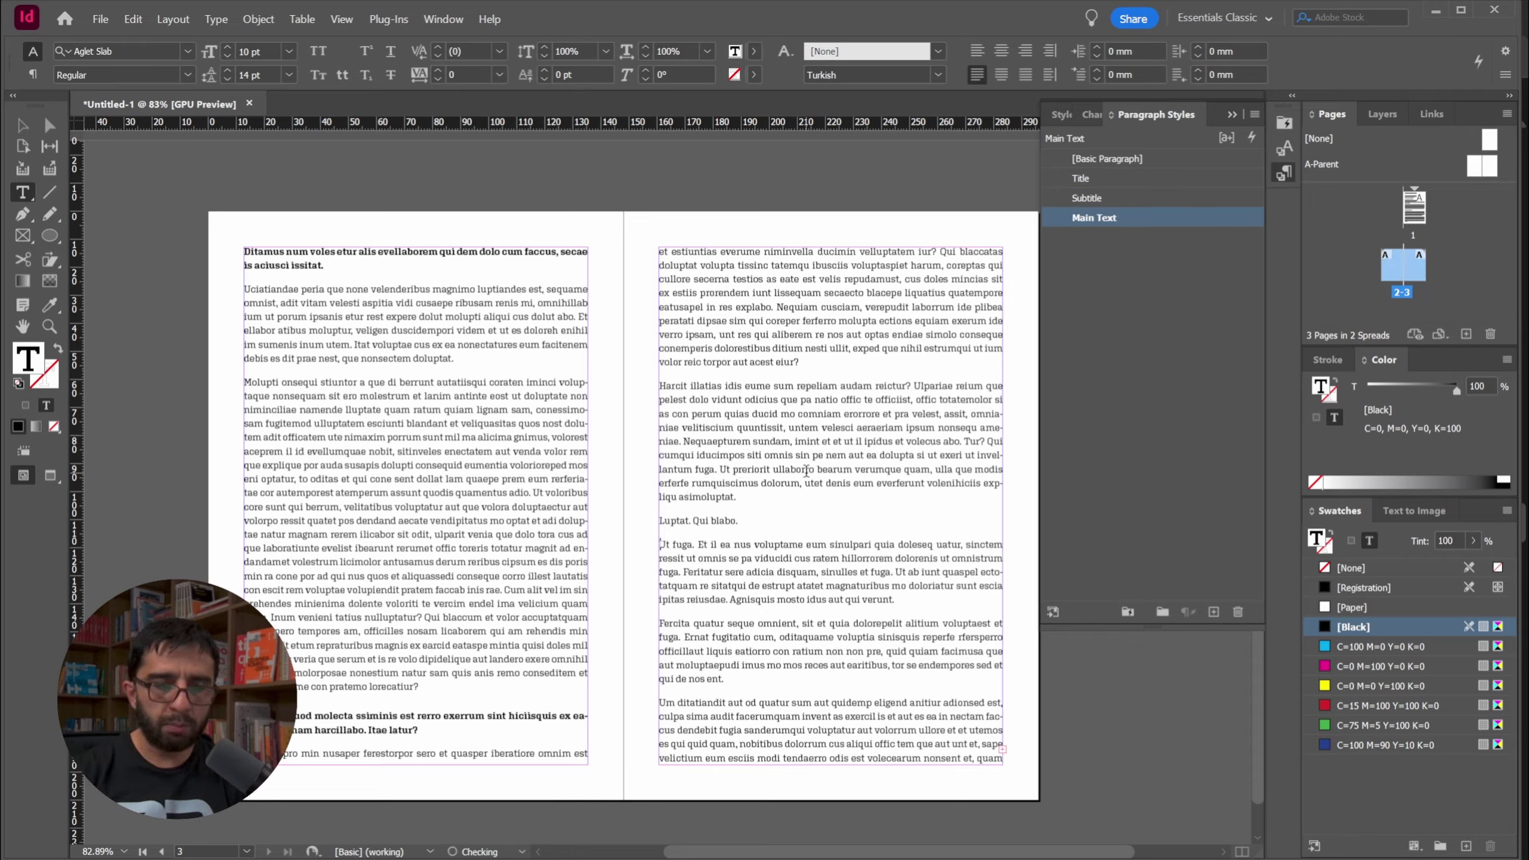
pyautogui.moveTo(752, 520); pyautogui.dragTo(651, 520)
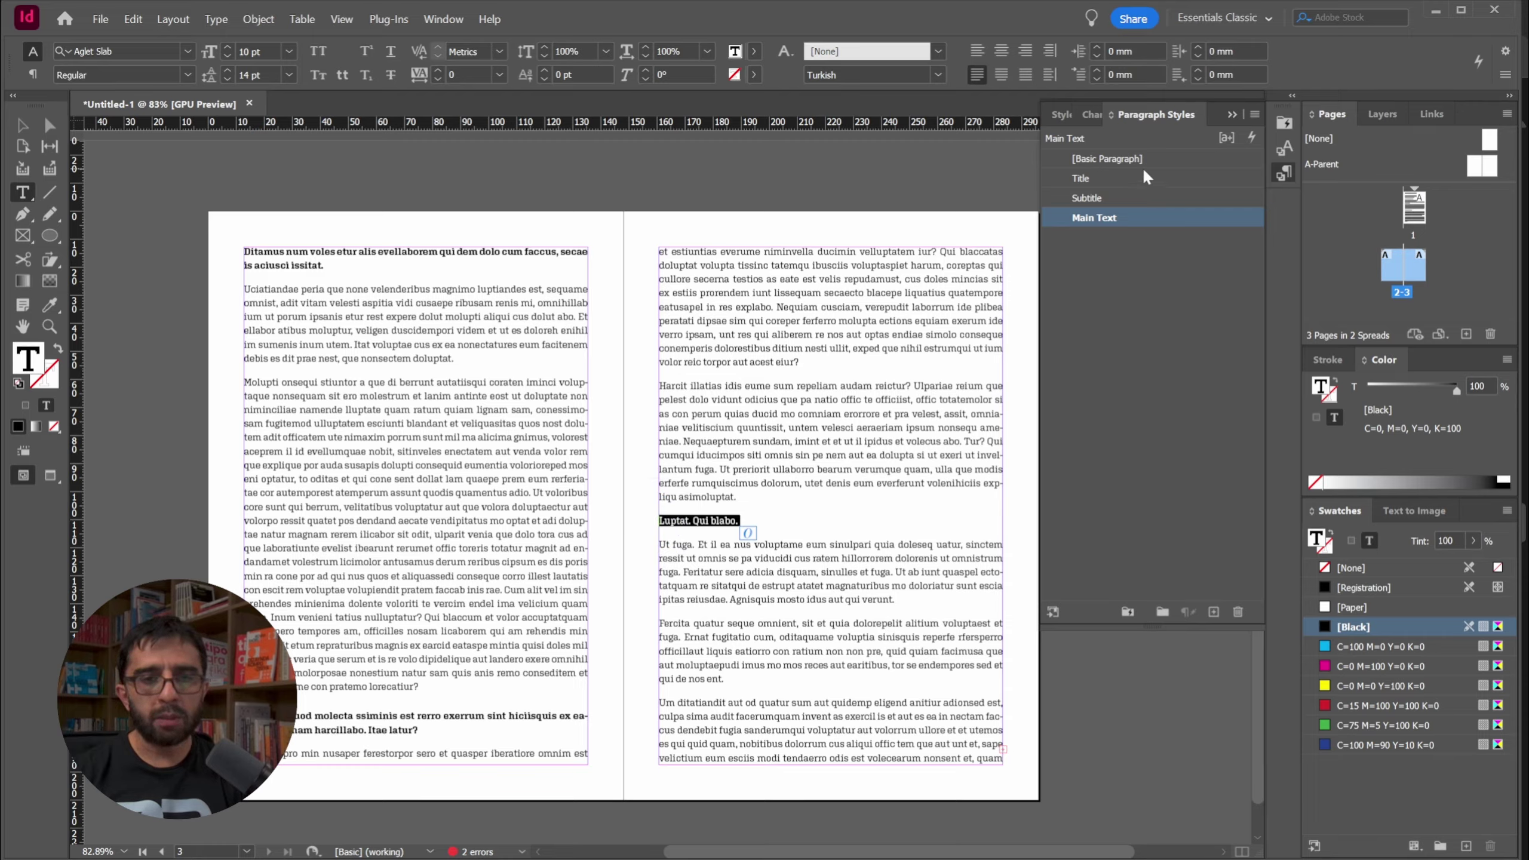
pyautogui.click(1090, 199)
pyautogui.click(21, 126)
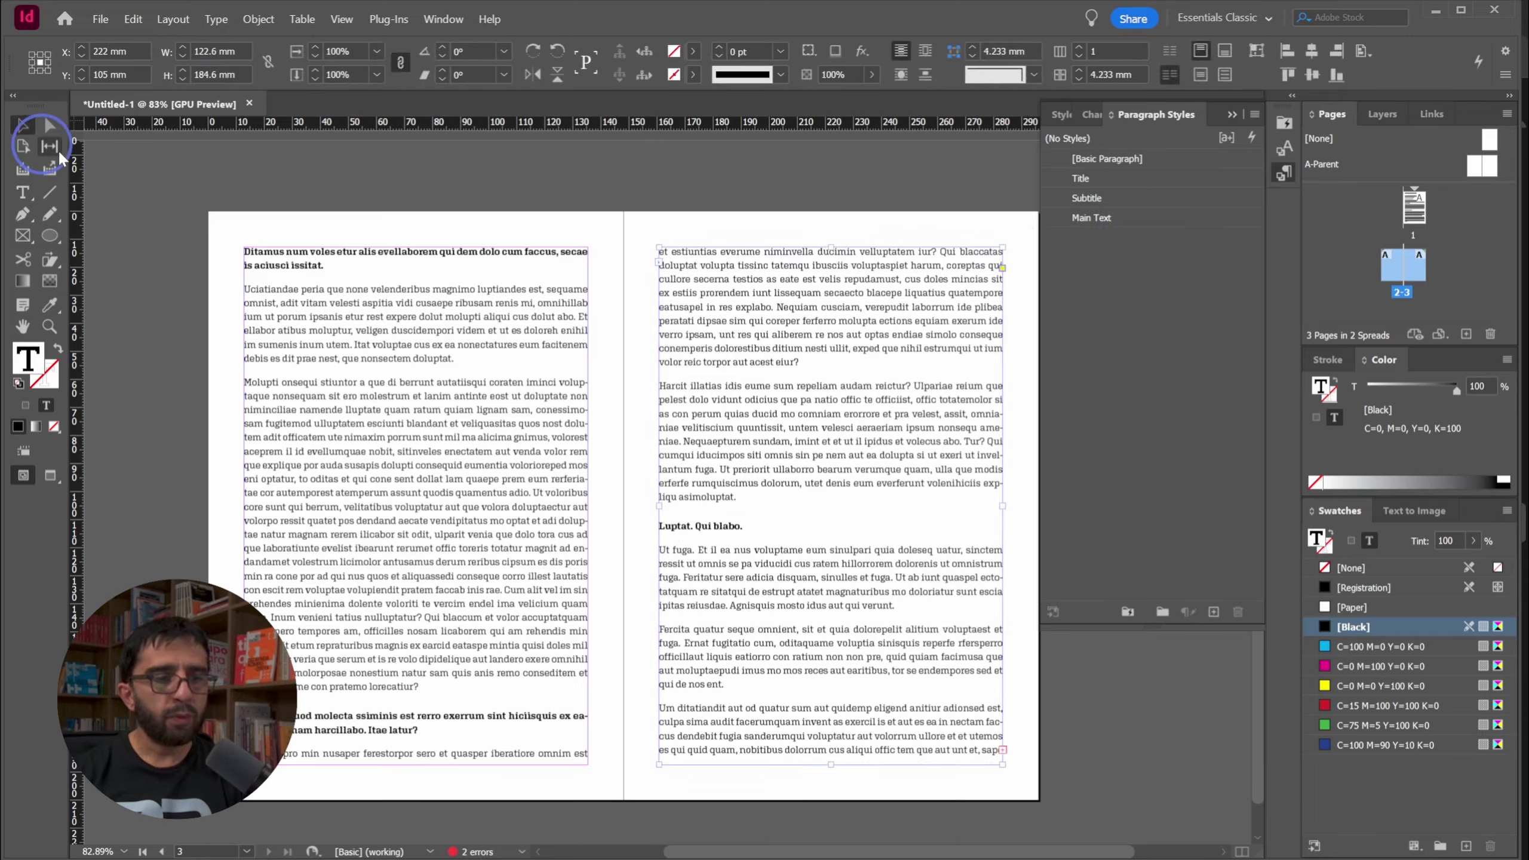
pyautogui.click(201, 170)
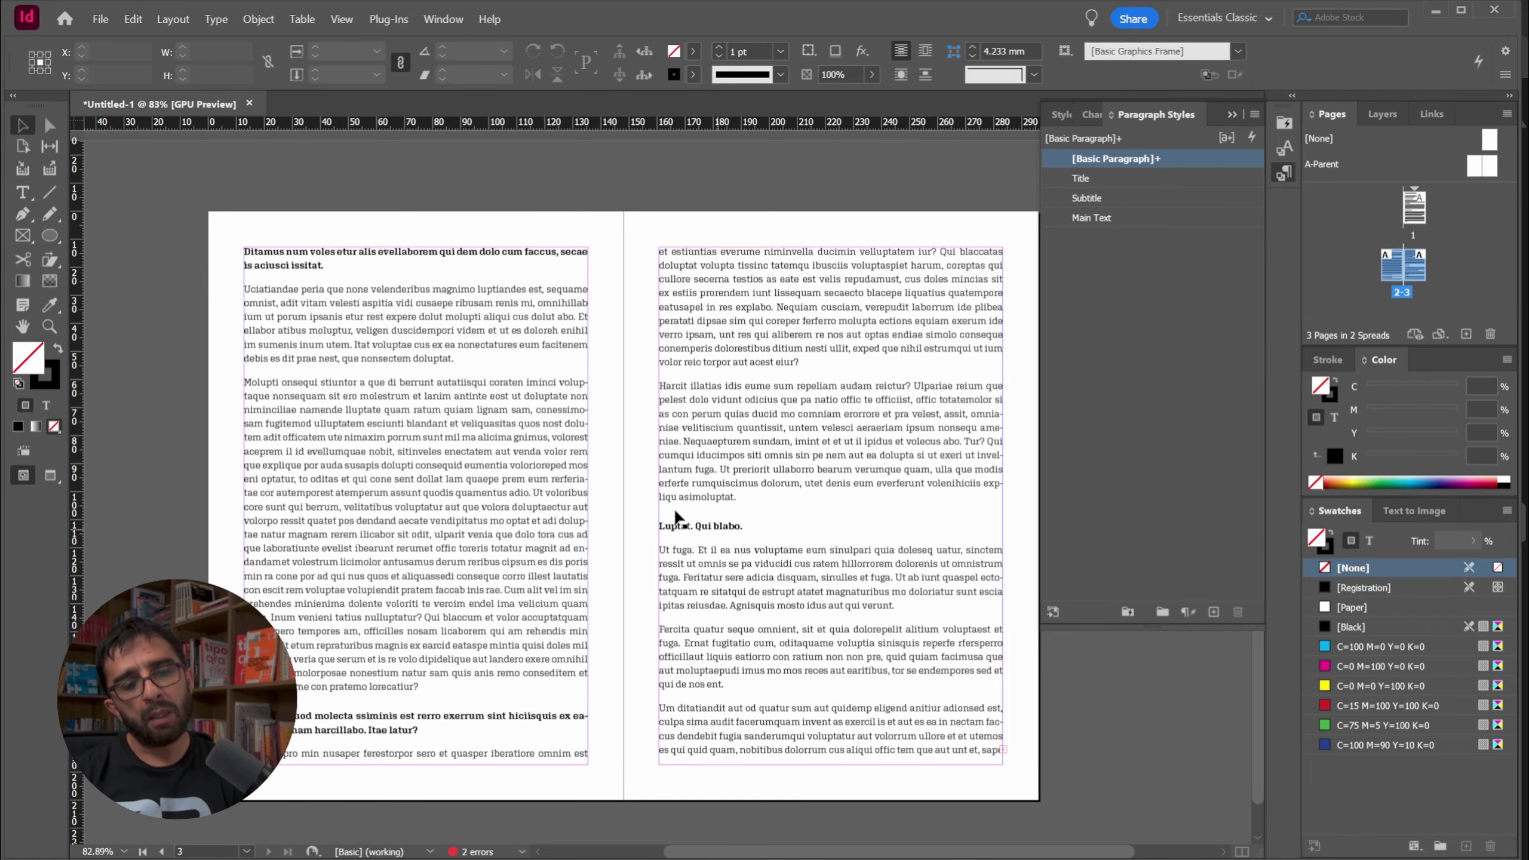
# Thread the overset text of the page 1 frame into the existing text frame on page 2
pyautogui.scroll(10, 458, 444)
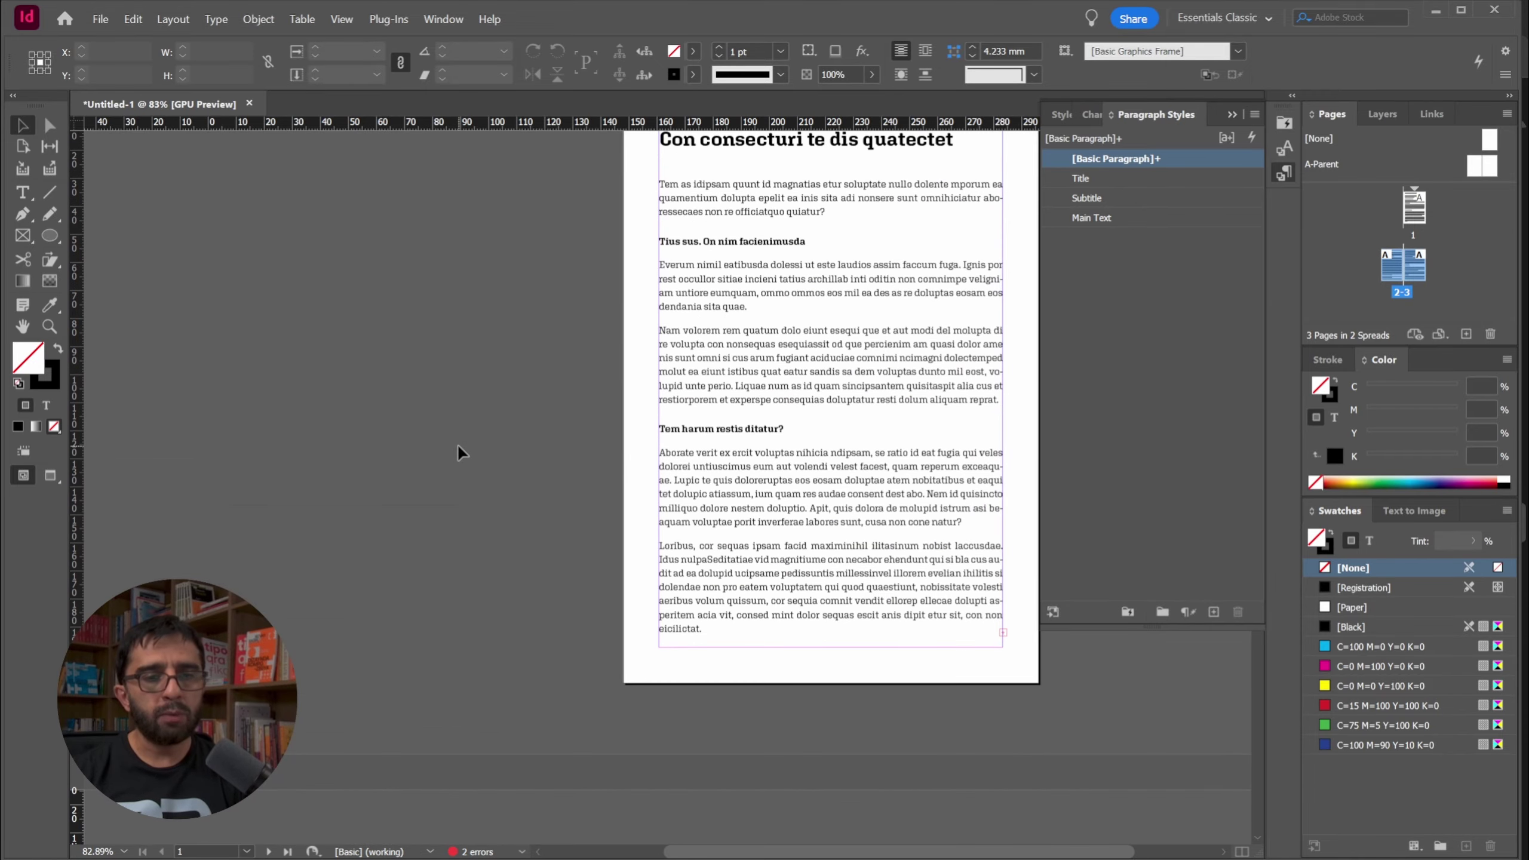
pyautogui.scroll(-6, 456, 443)
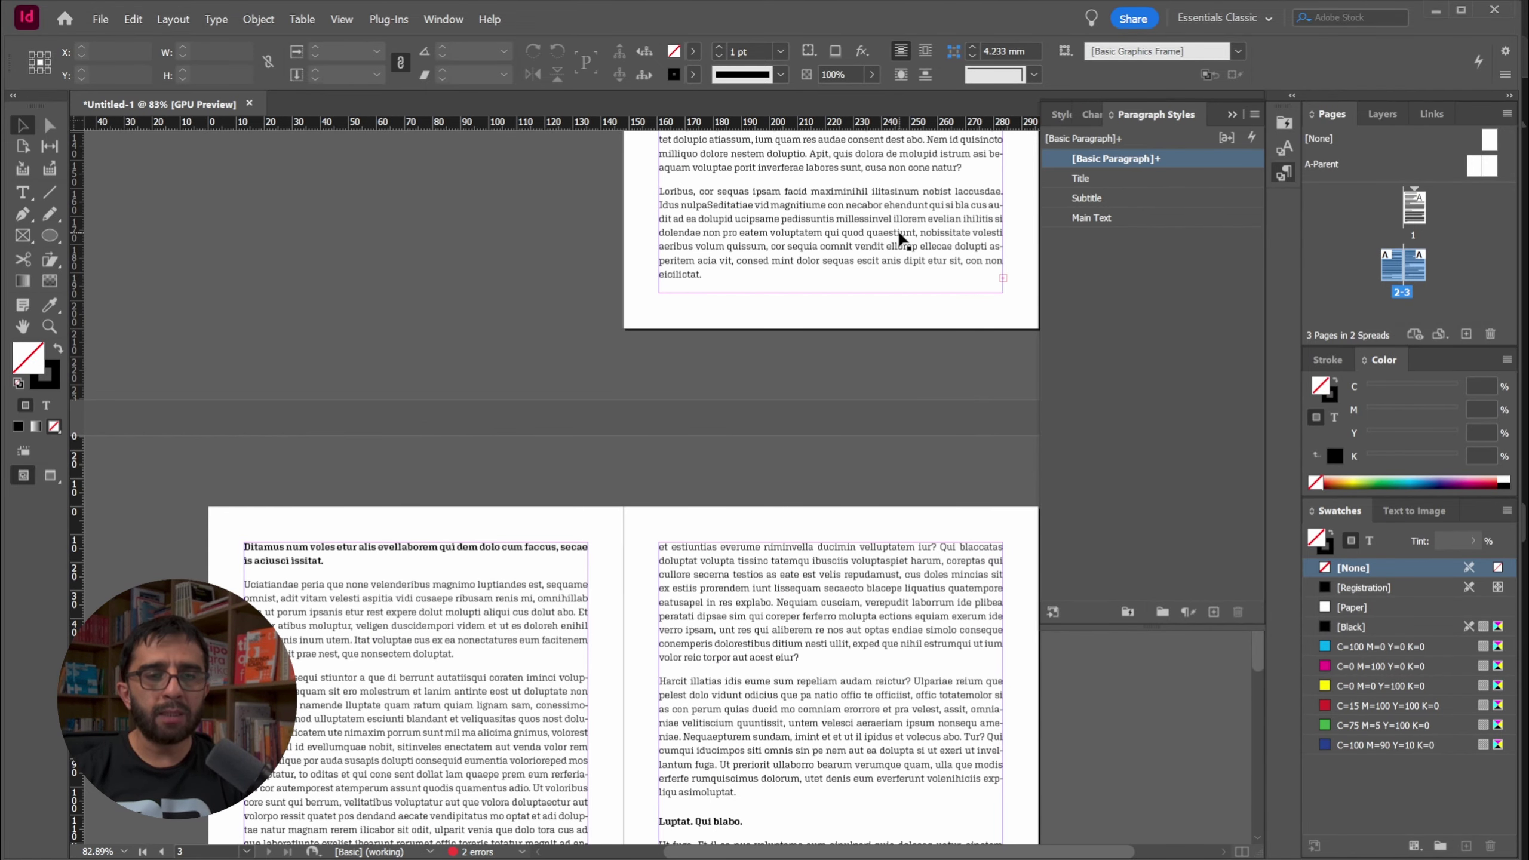
pyautogui.scroll(5, 901, 238)
pyautogui.scroll(4, 878, 460)
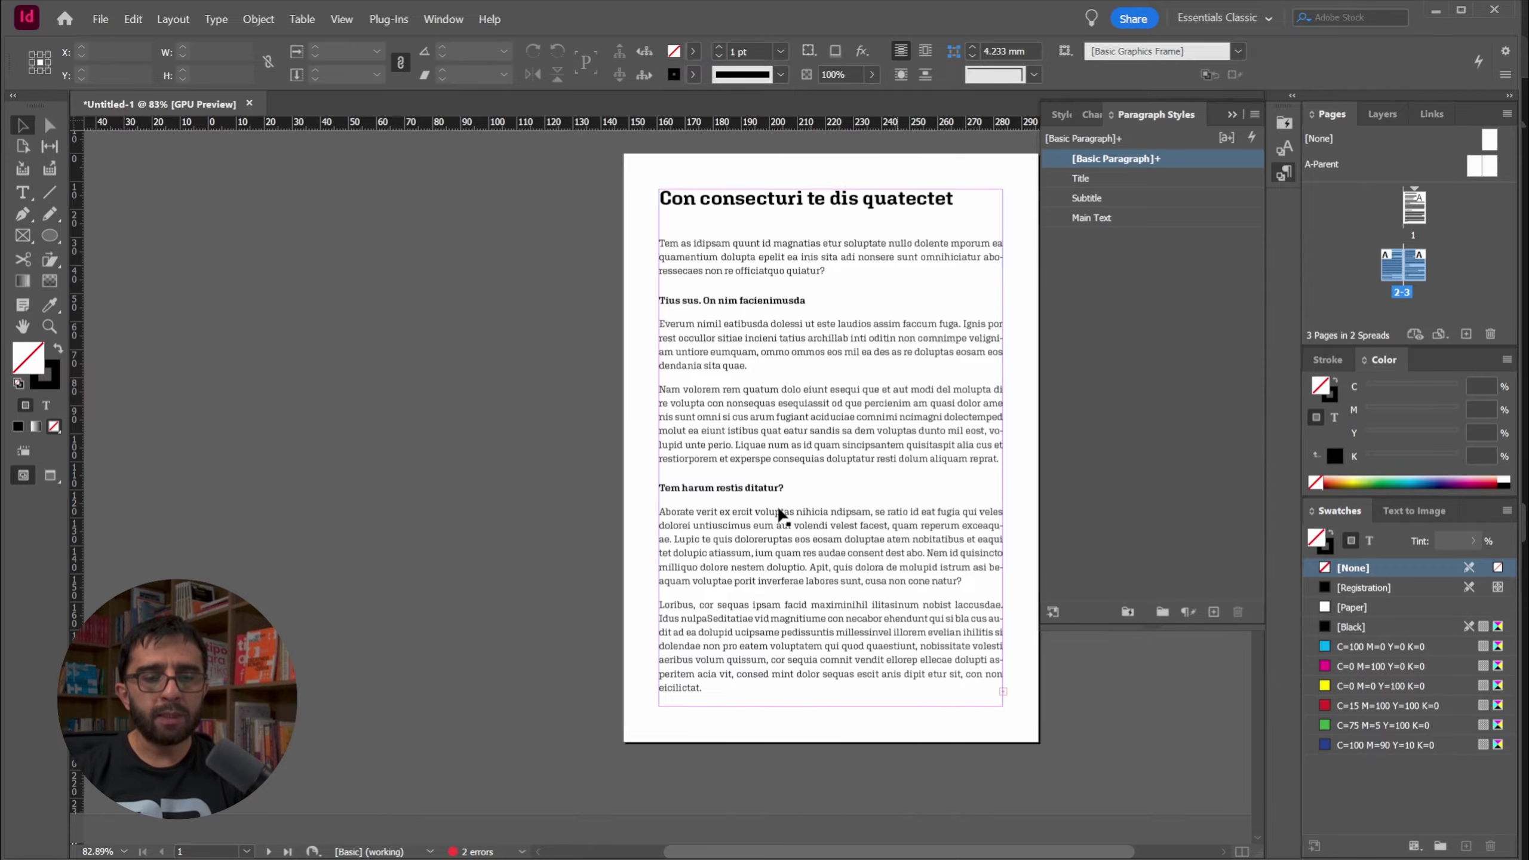
pyautogui.scroll(-5, 752, 470)
pyautogui.click(1002, 338)
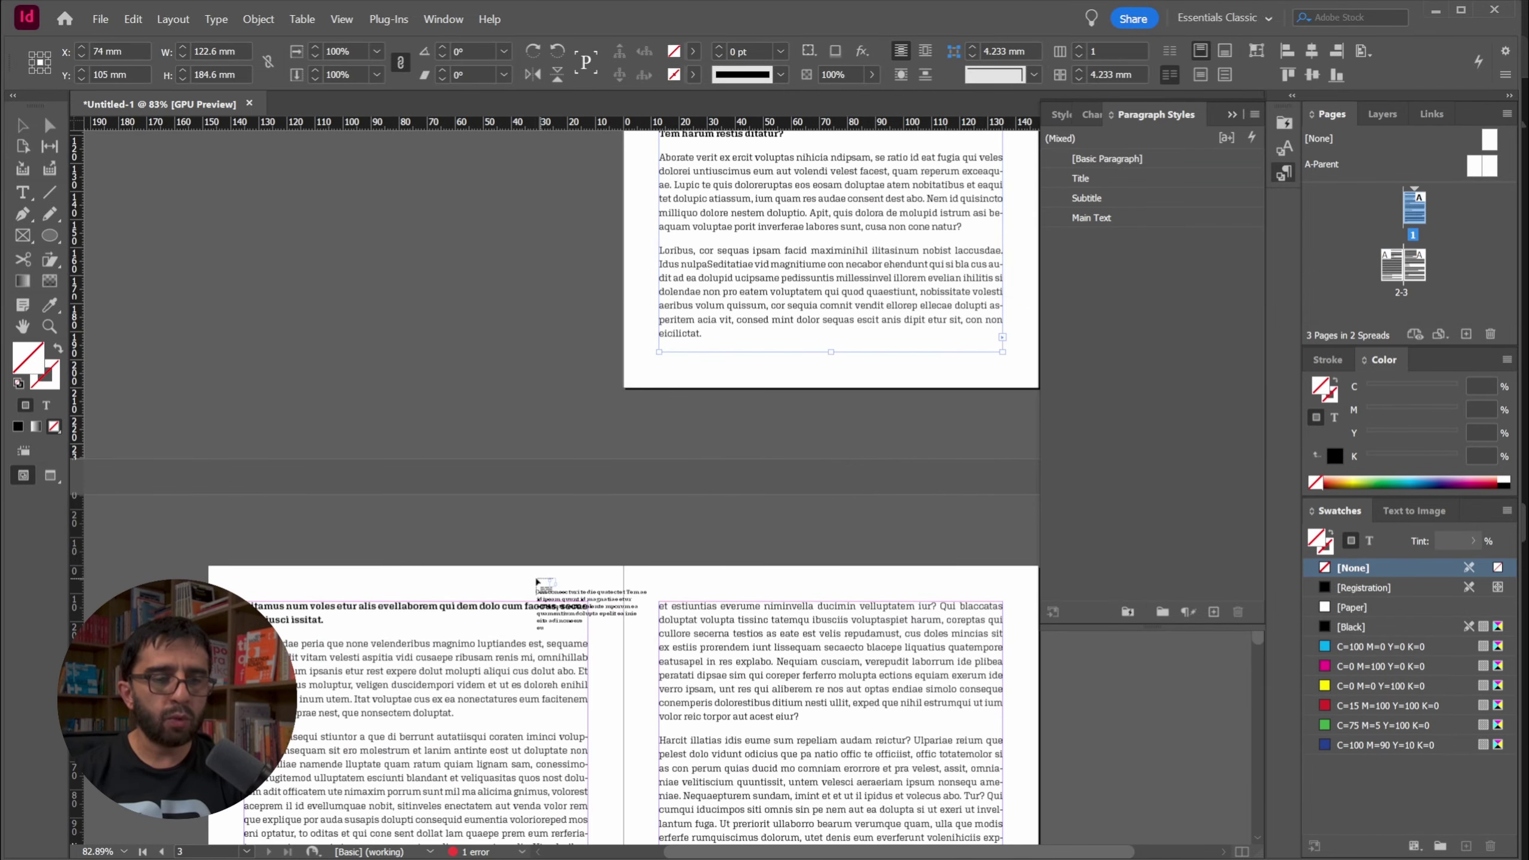
pyautogui.click(537, 582)
pyautogui.scroll(-2, 645, 433)
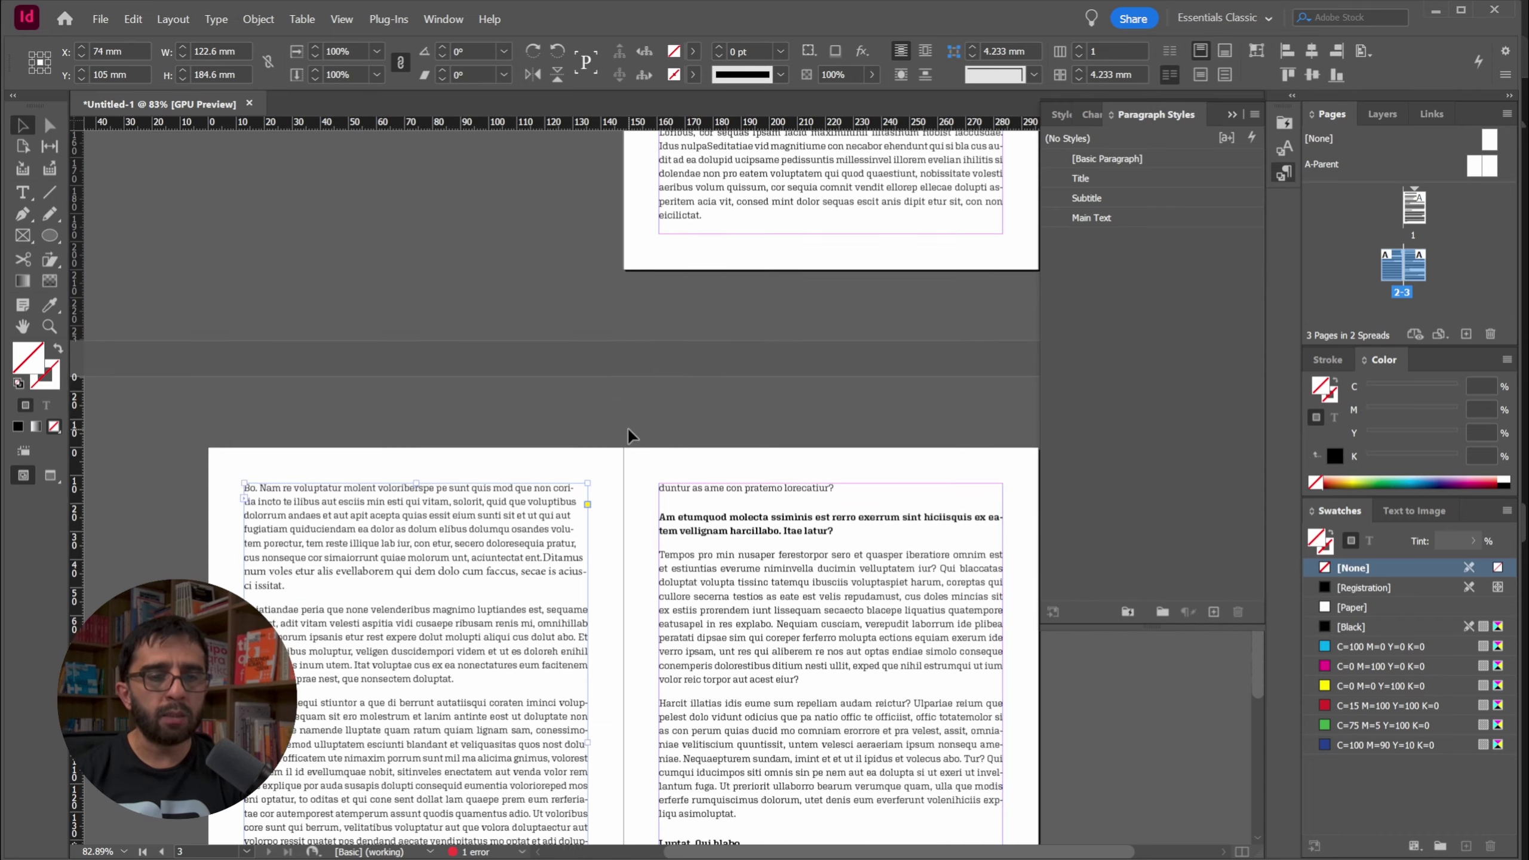
# Check the reflowed text on pages 2 and 3 and add a new page after page 3
pyautogui.scroll(4, 911, 148)
pyautogui.scroll(-8, 530, 488)
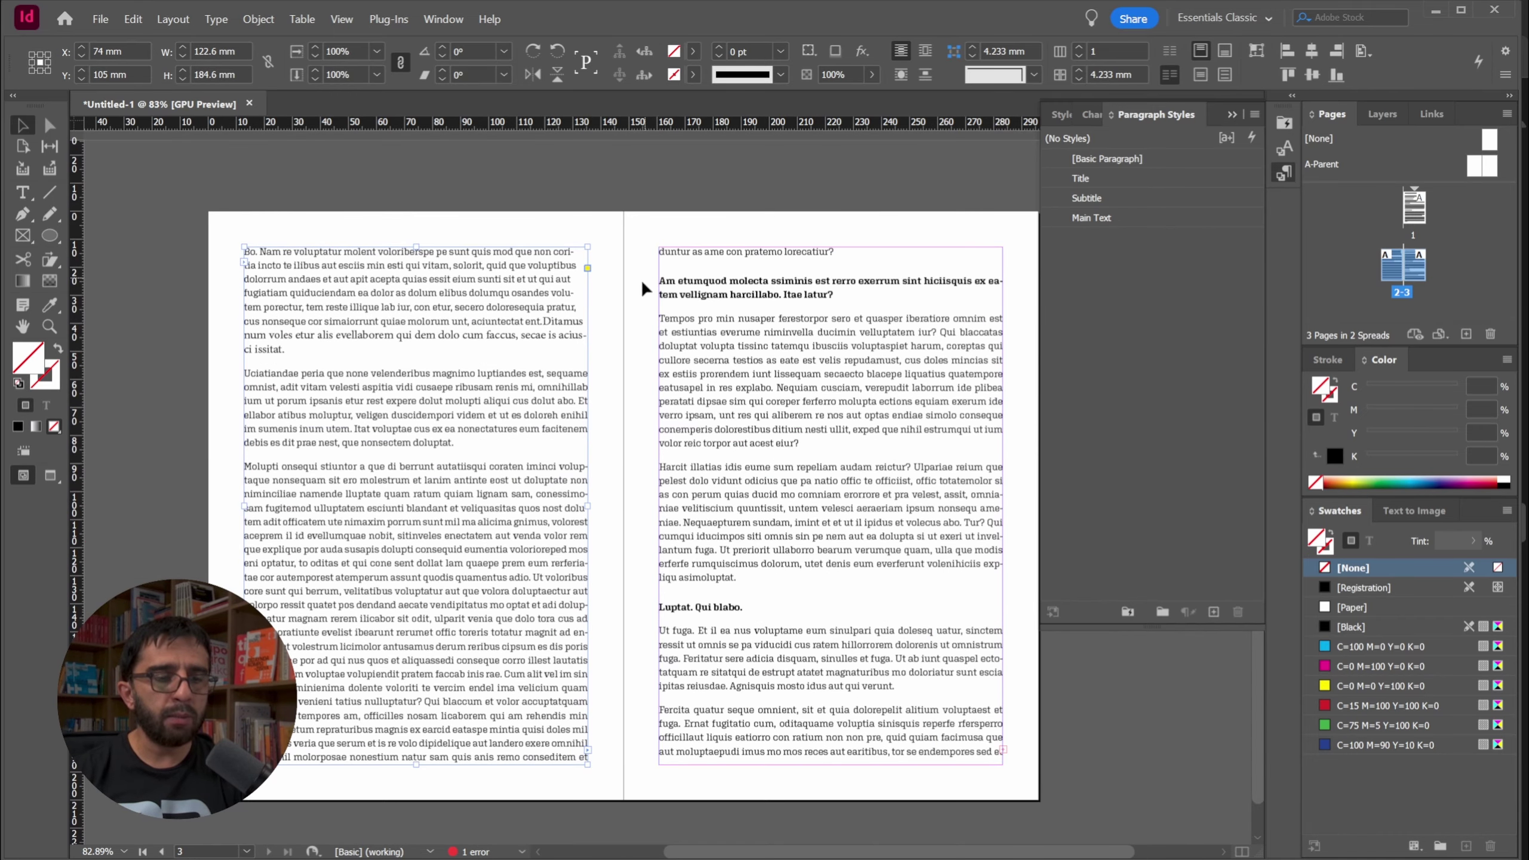
pyautogui.scroll(-1, 707, 388)
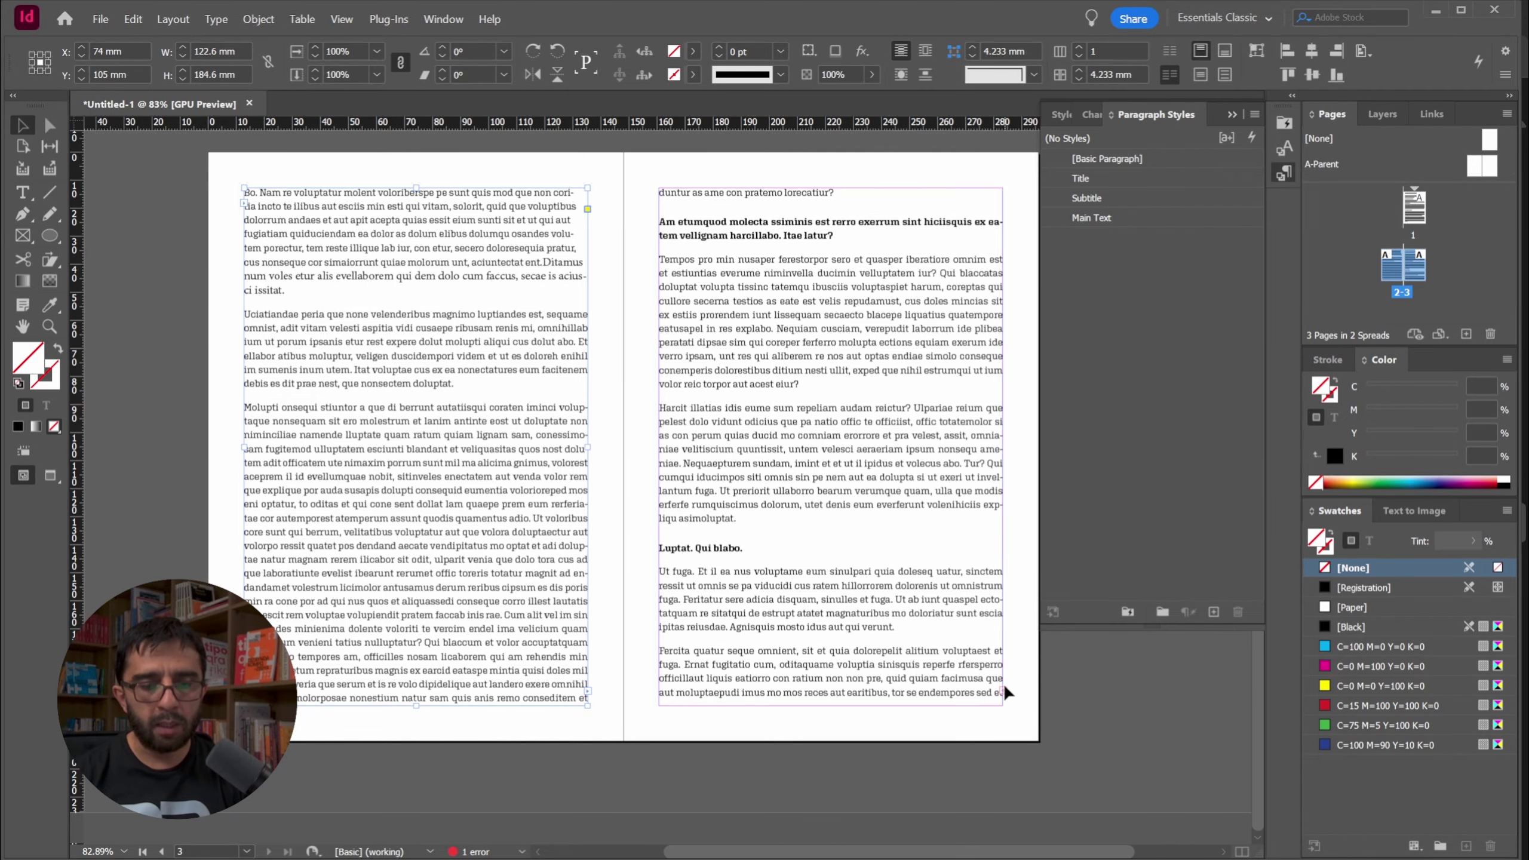
pyautogui.click(1466, 335)
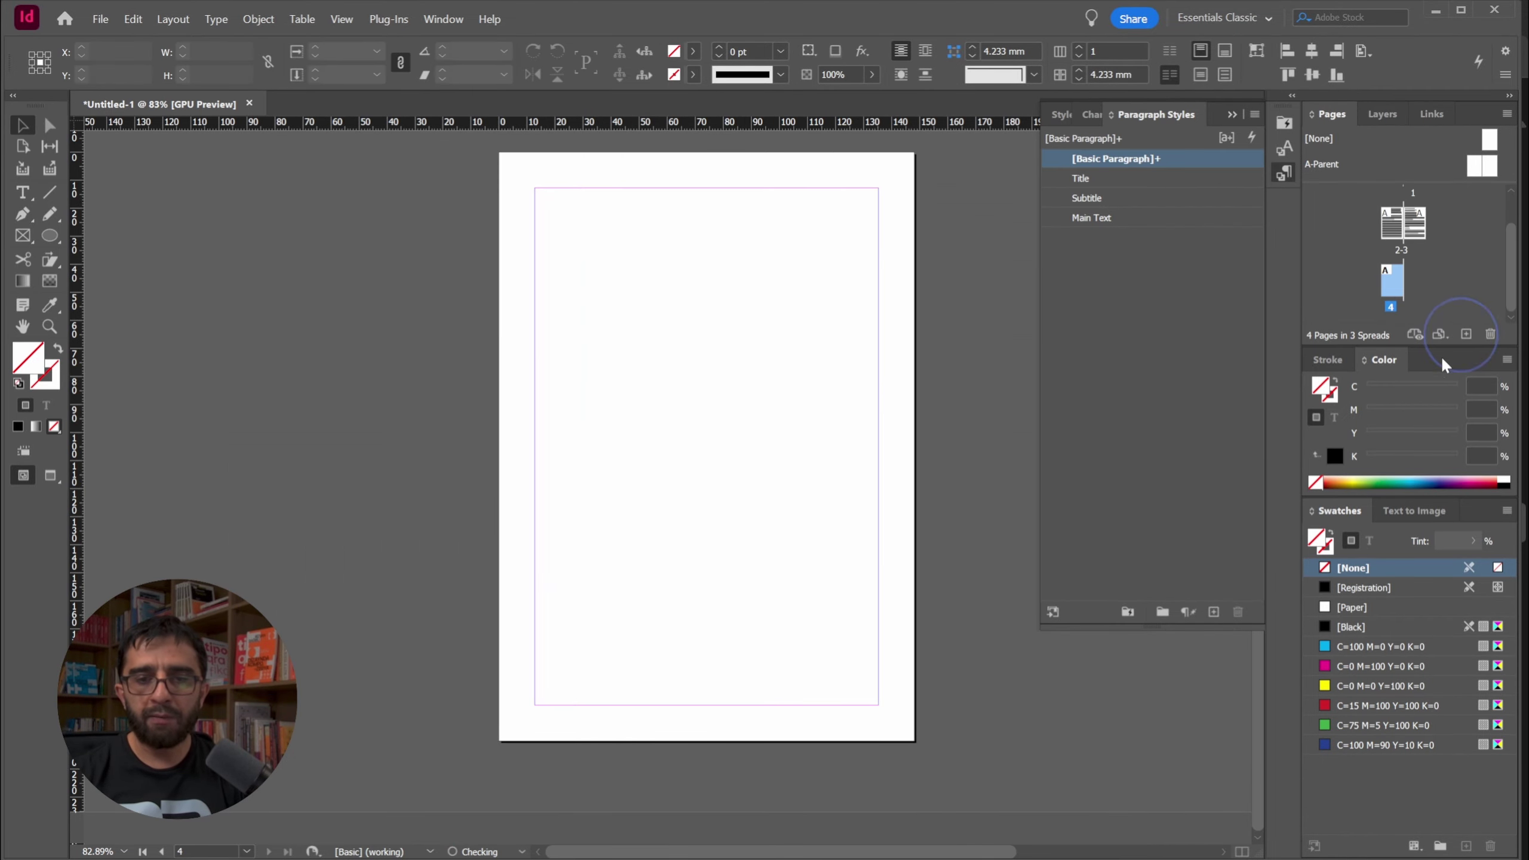
# Autoflow the overset text from the page 3 frame into a new frame that fills the margins of page 4
pyautogui.scroll(9, 944, 416)
pyautogui.hscroll(5, 943, 389)
pyautogui.click(464, 287)
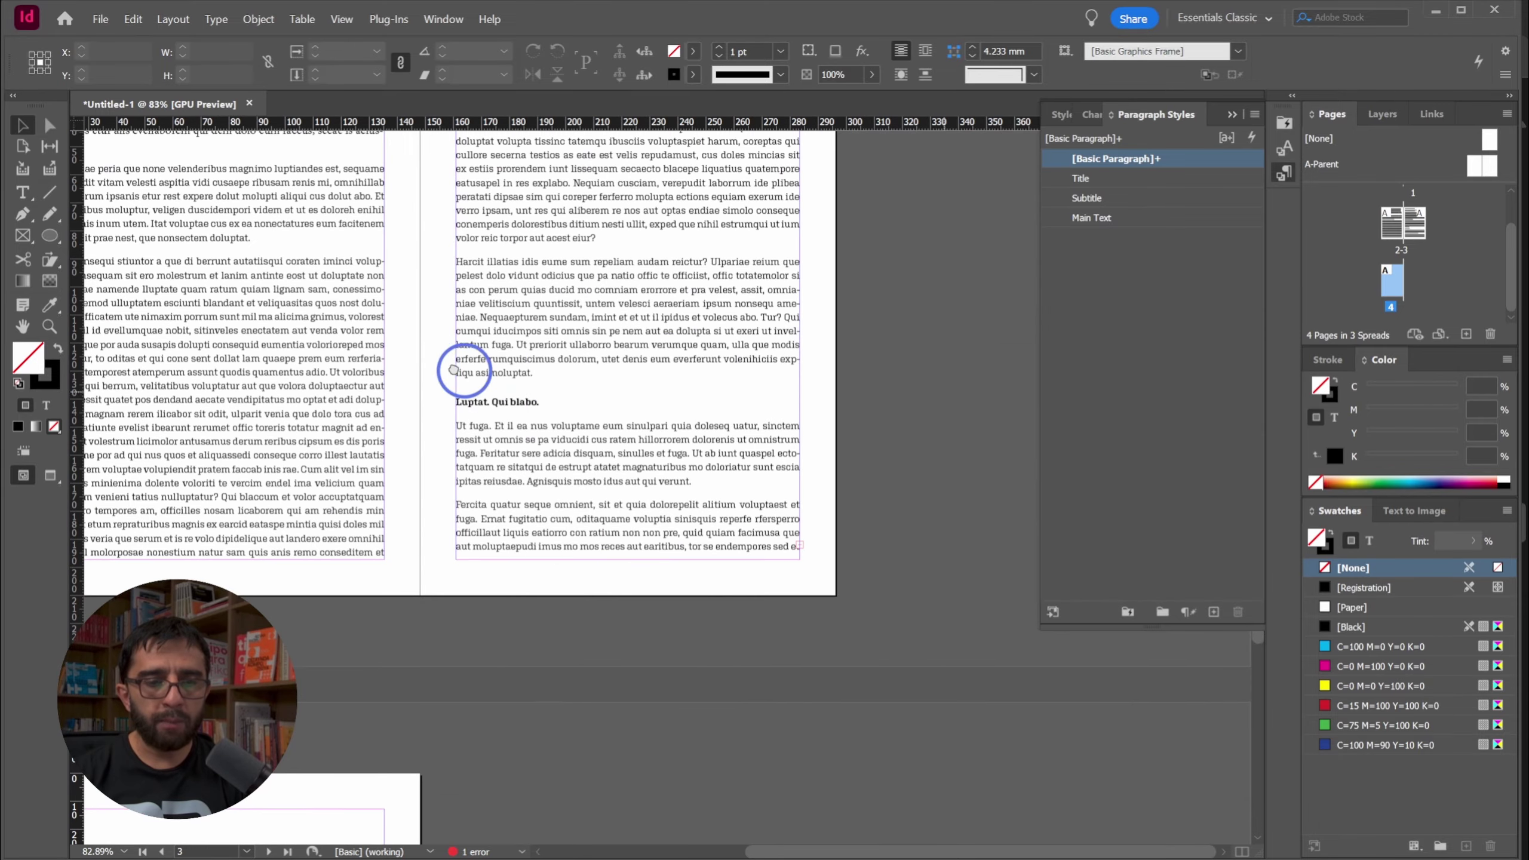
pyautogui.click(915, 564)
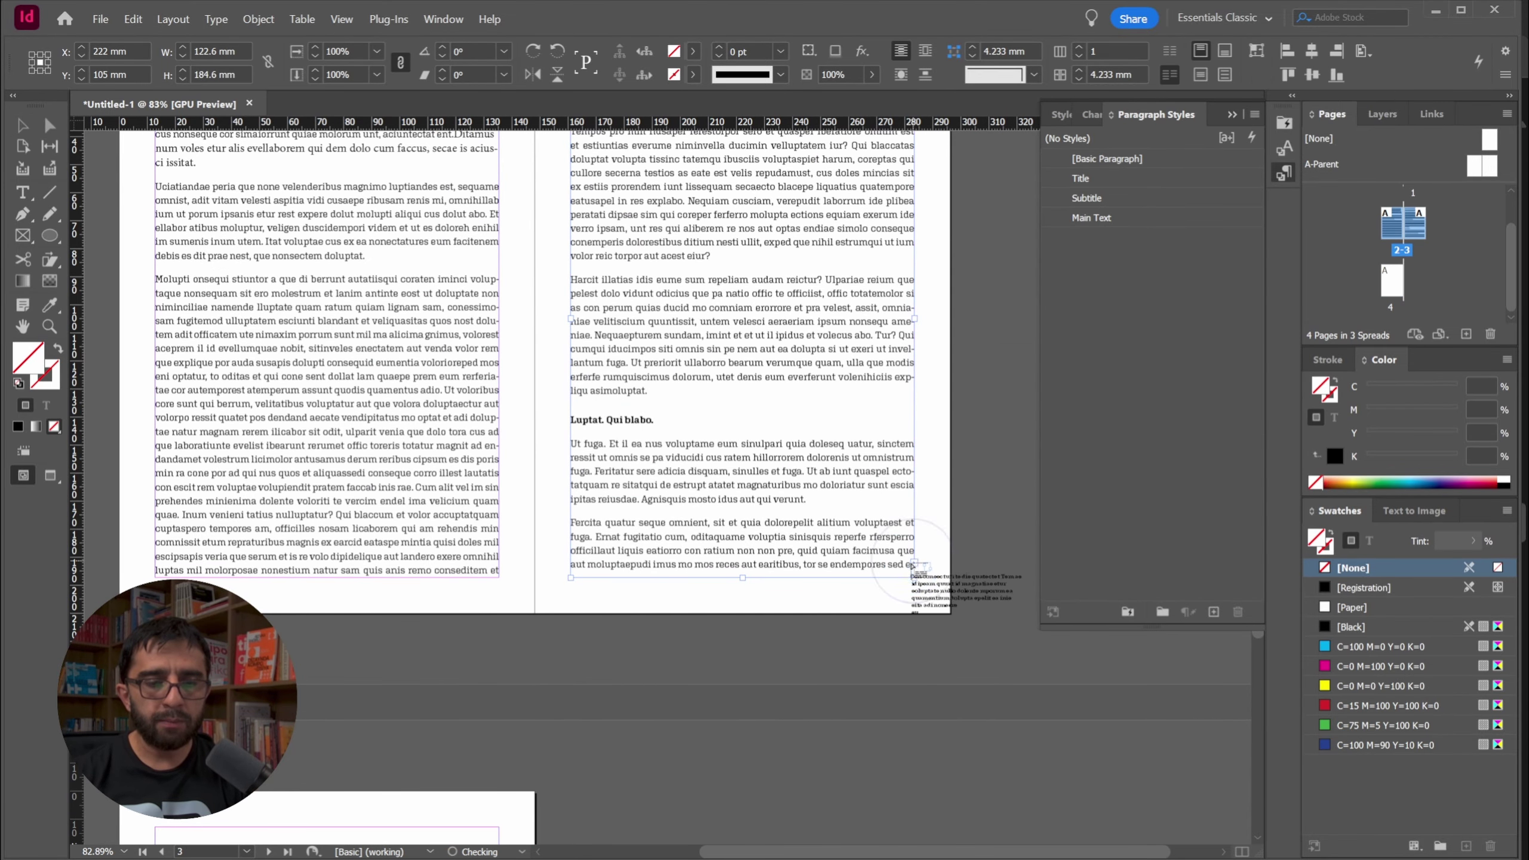
pyautogui.scroll(-10, 728, 434)
pyautogui.hscroll(-5, 728, 433)
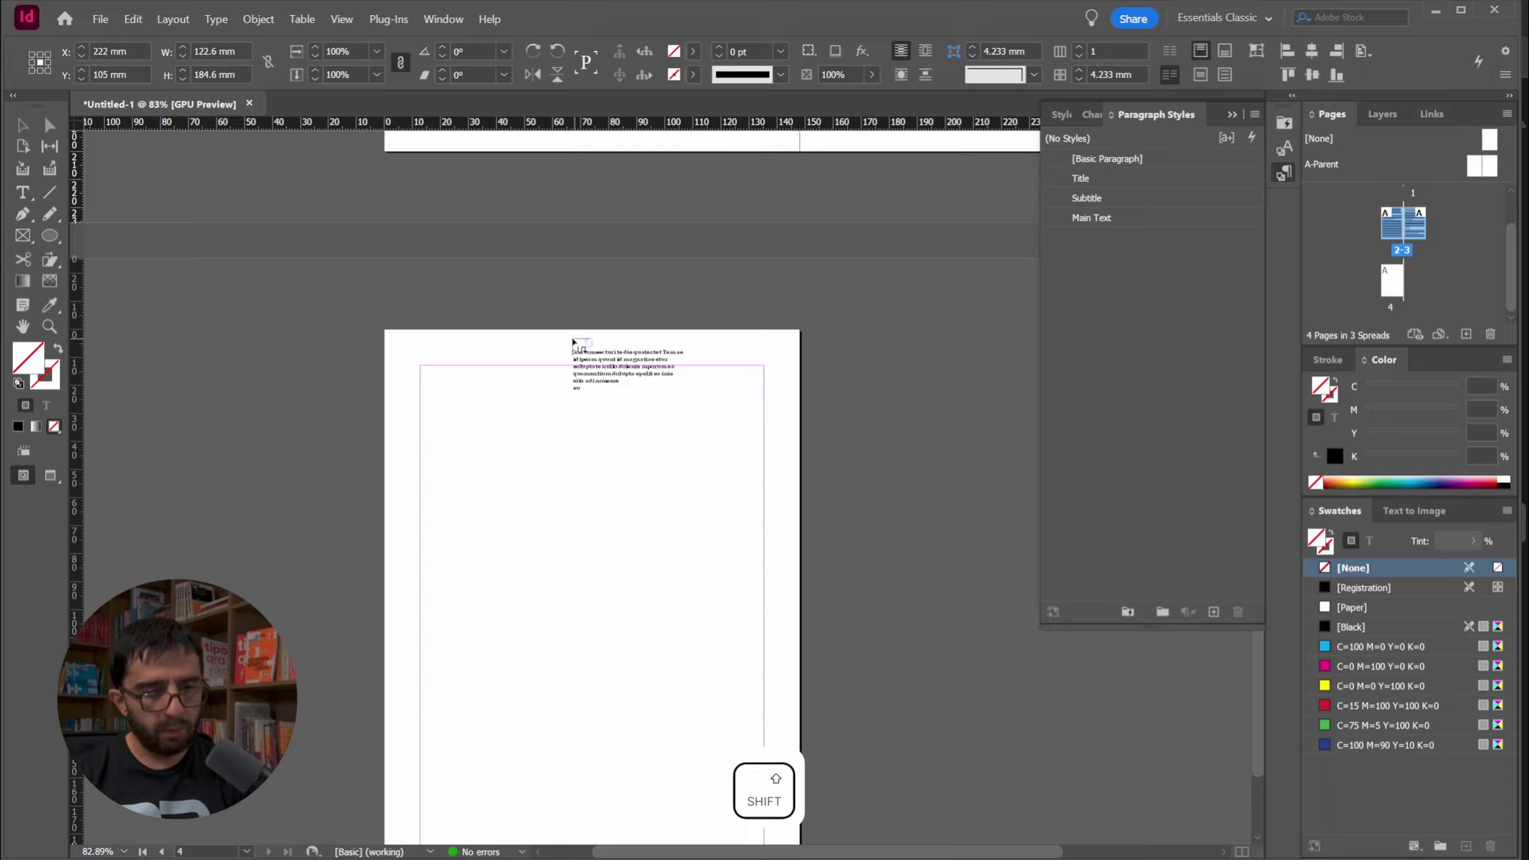
pyautogui.keyDown('shift'); pyautogui.click(423, 366); pyautogui.keyUp('shift')
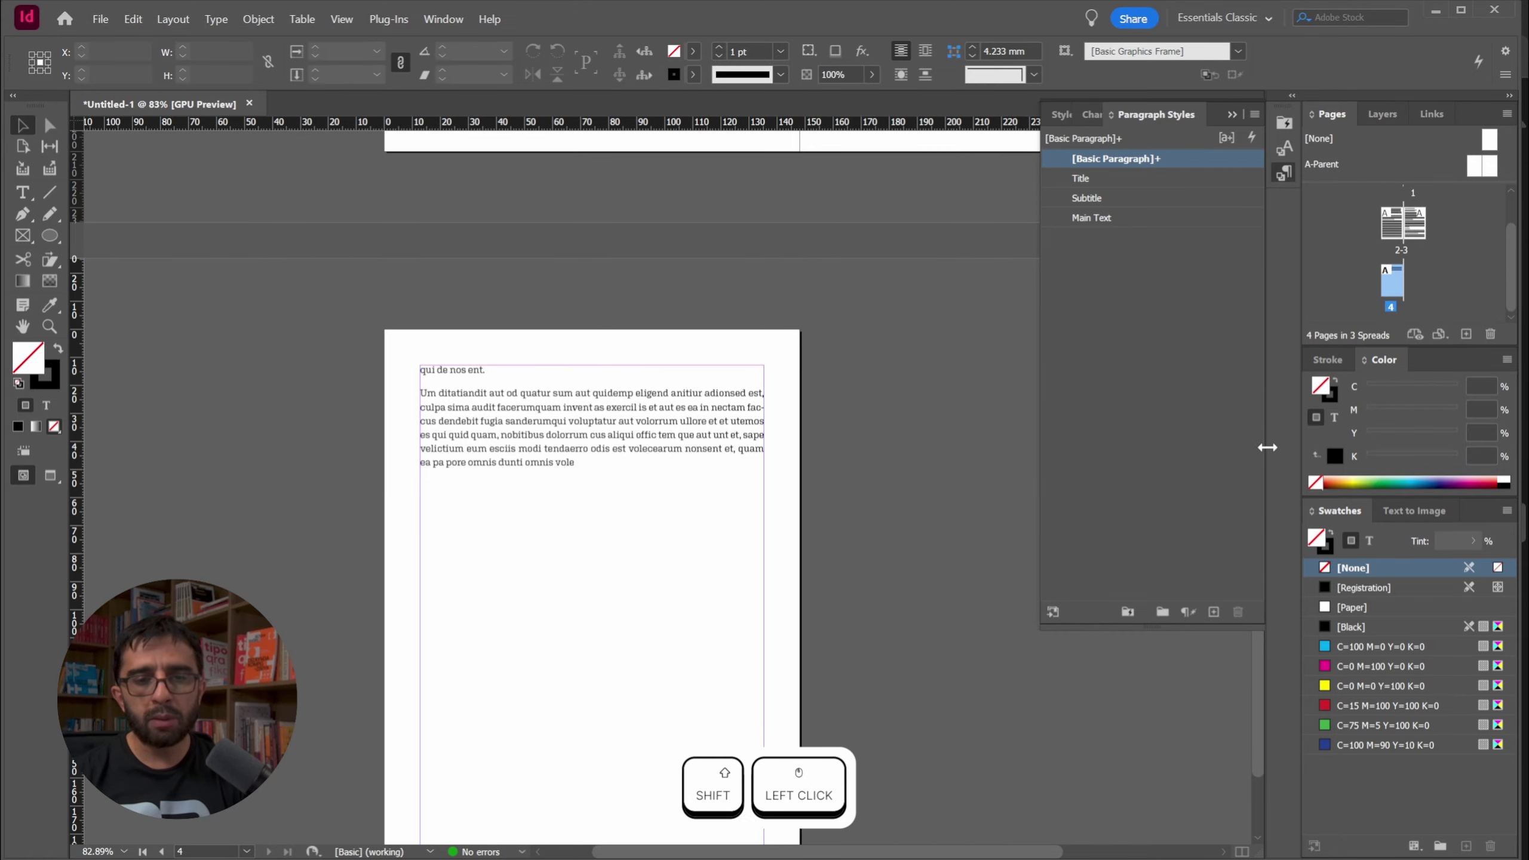
# Review the styled titles, subtitles and main text on pages 1 to 3 against the list of paragraph styles
pyautogui.click(1283, 174)
pyautogui.scroll(10, 884, 456)
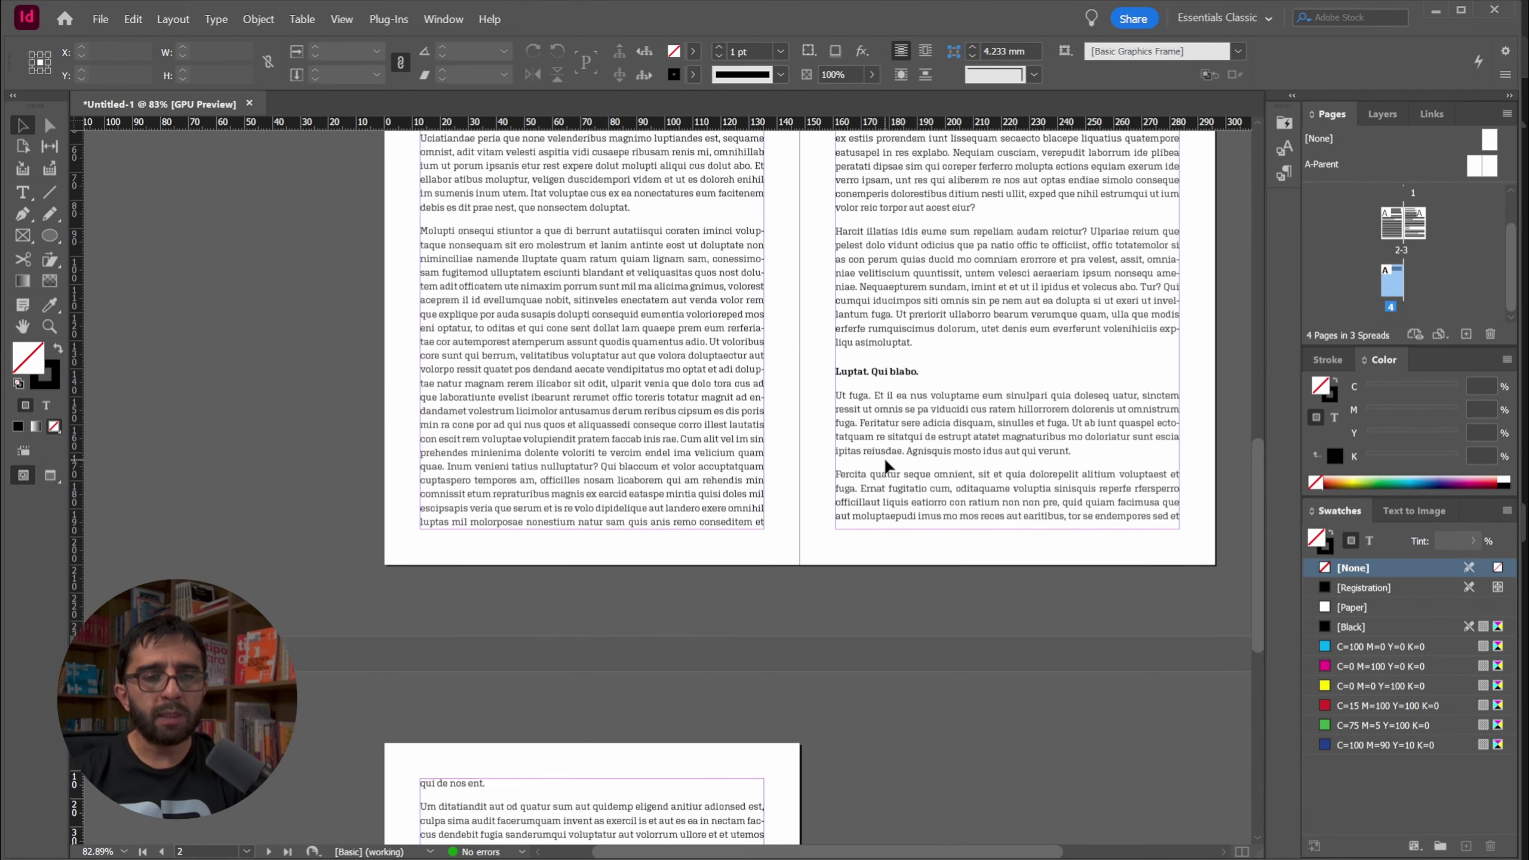
pyautogui.scroll(5, 882, 451)
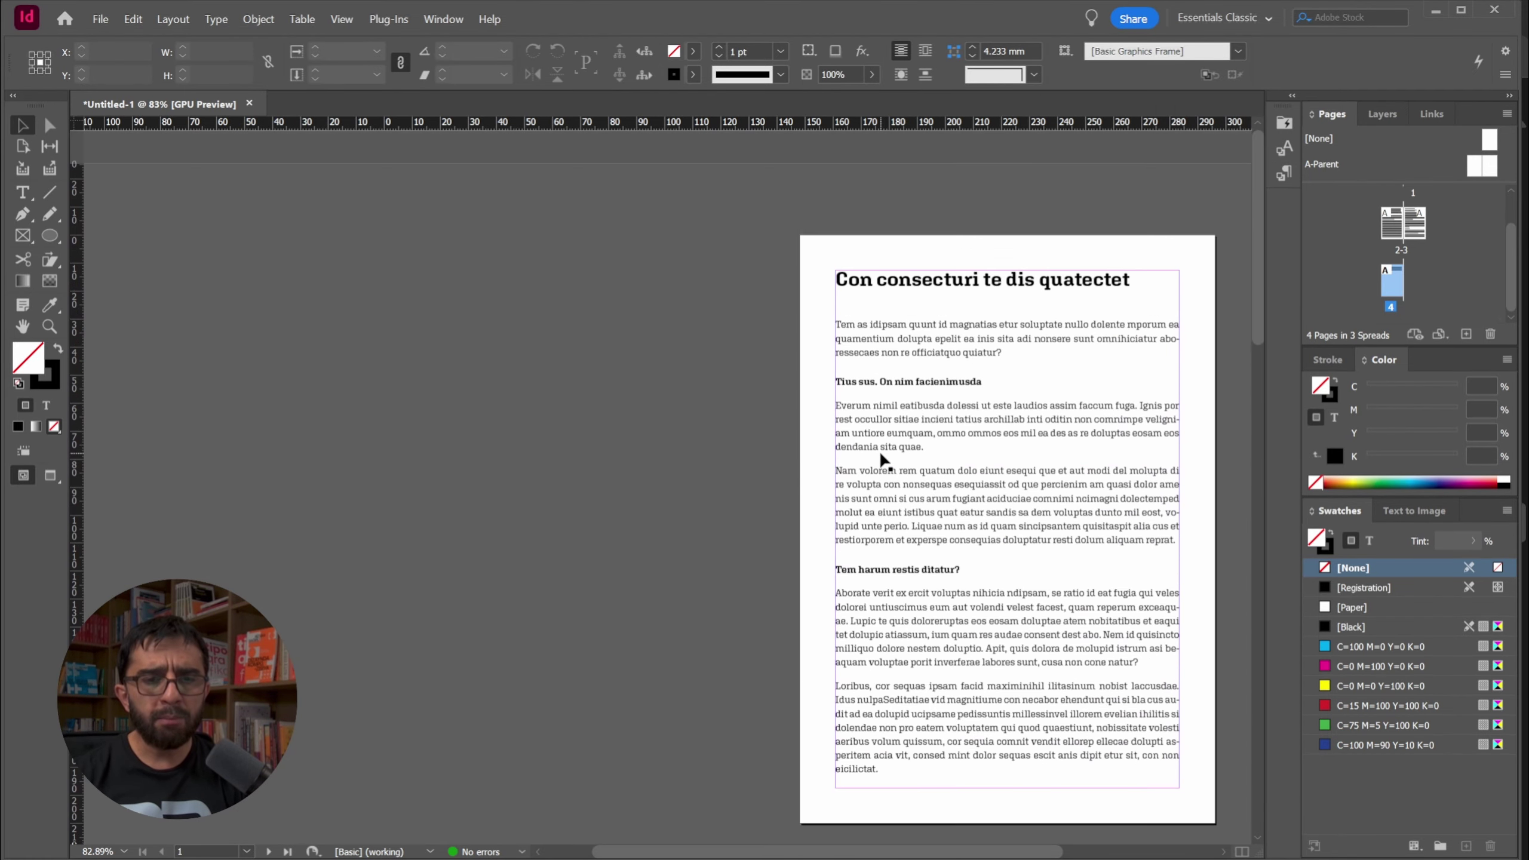
pyautogui.moveTo(982, 376); pyautogui.dragTo(696, 371)
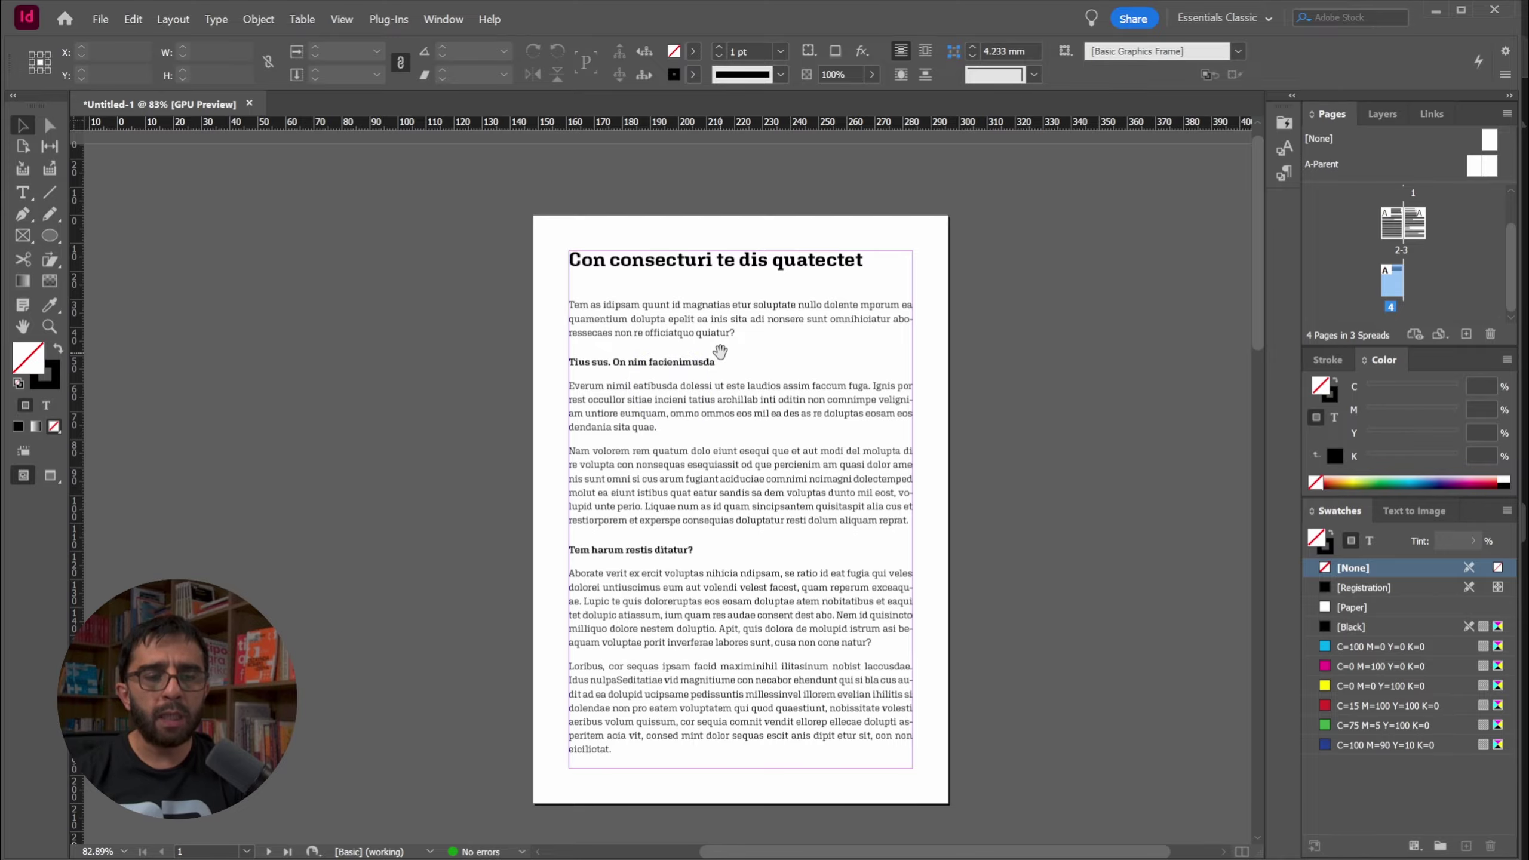
pyautogui.click(1285, 173)
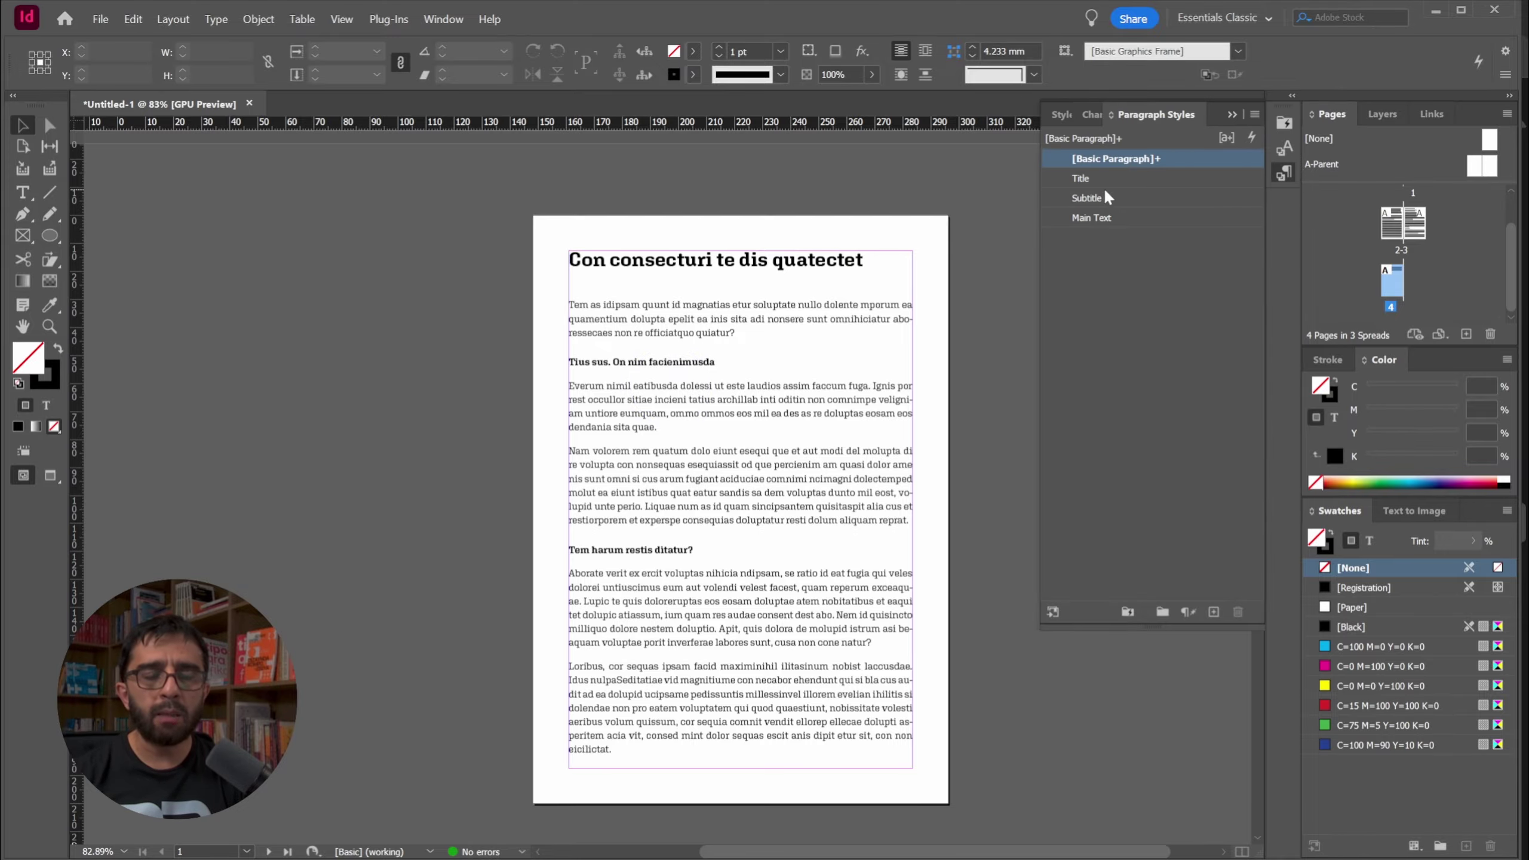
pyautogui.scroll(-5, 849, 528)
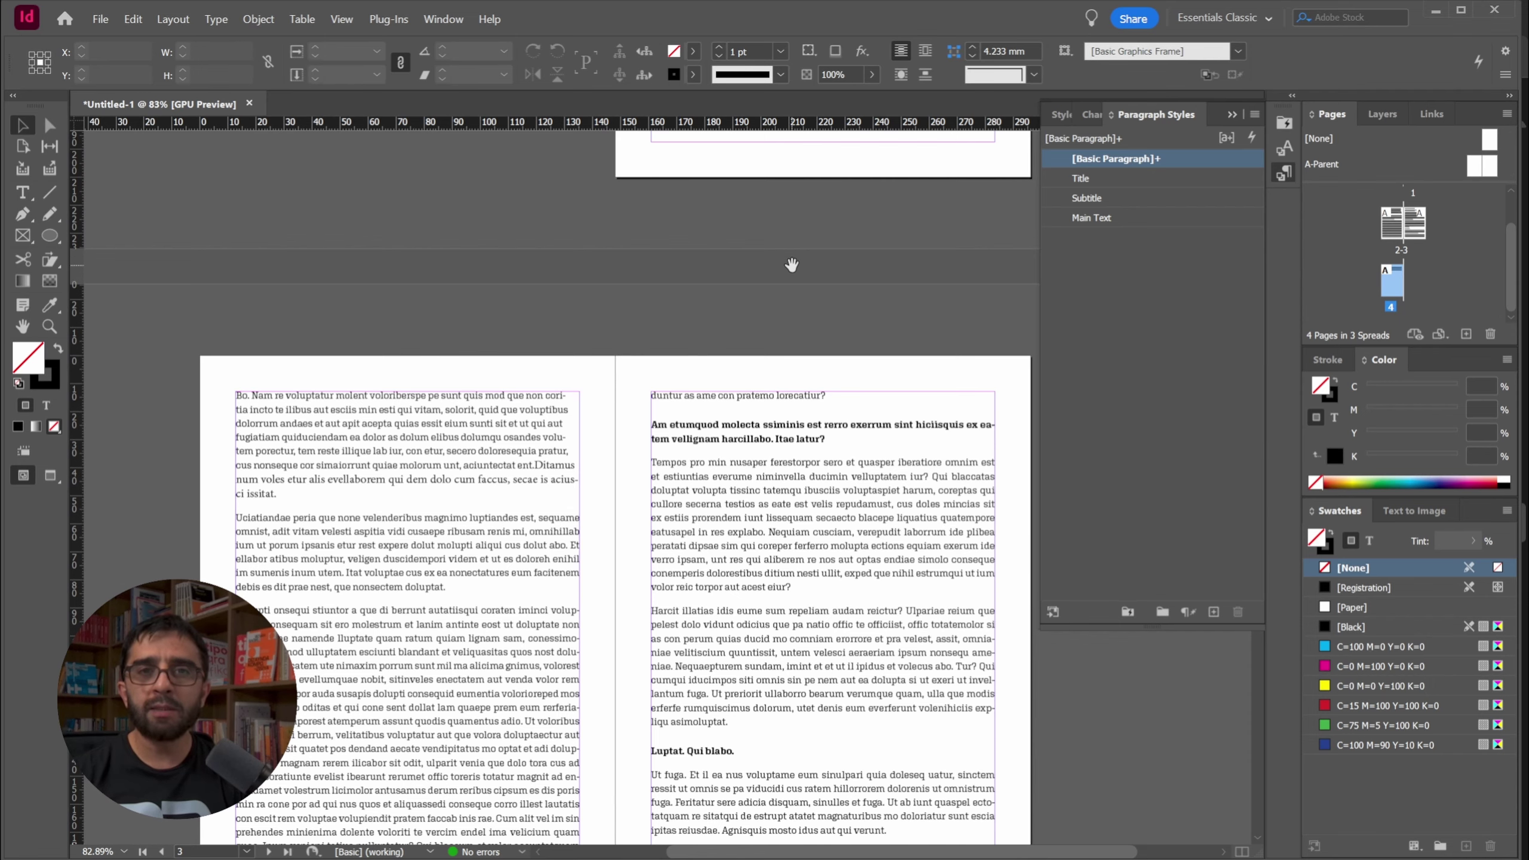
pyautogui.moveTo(791, 265); pyautogui.dragTo(695, 624)
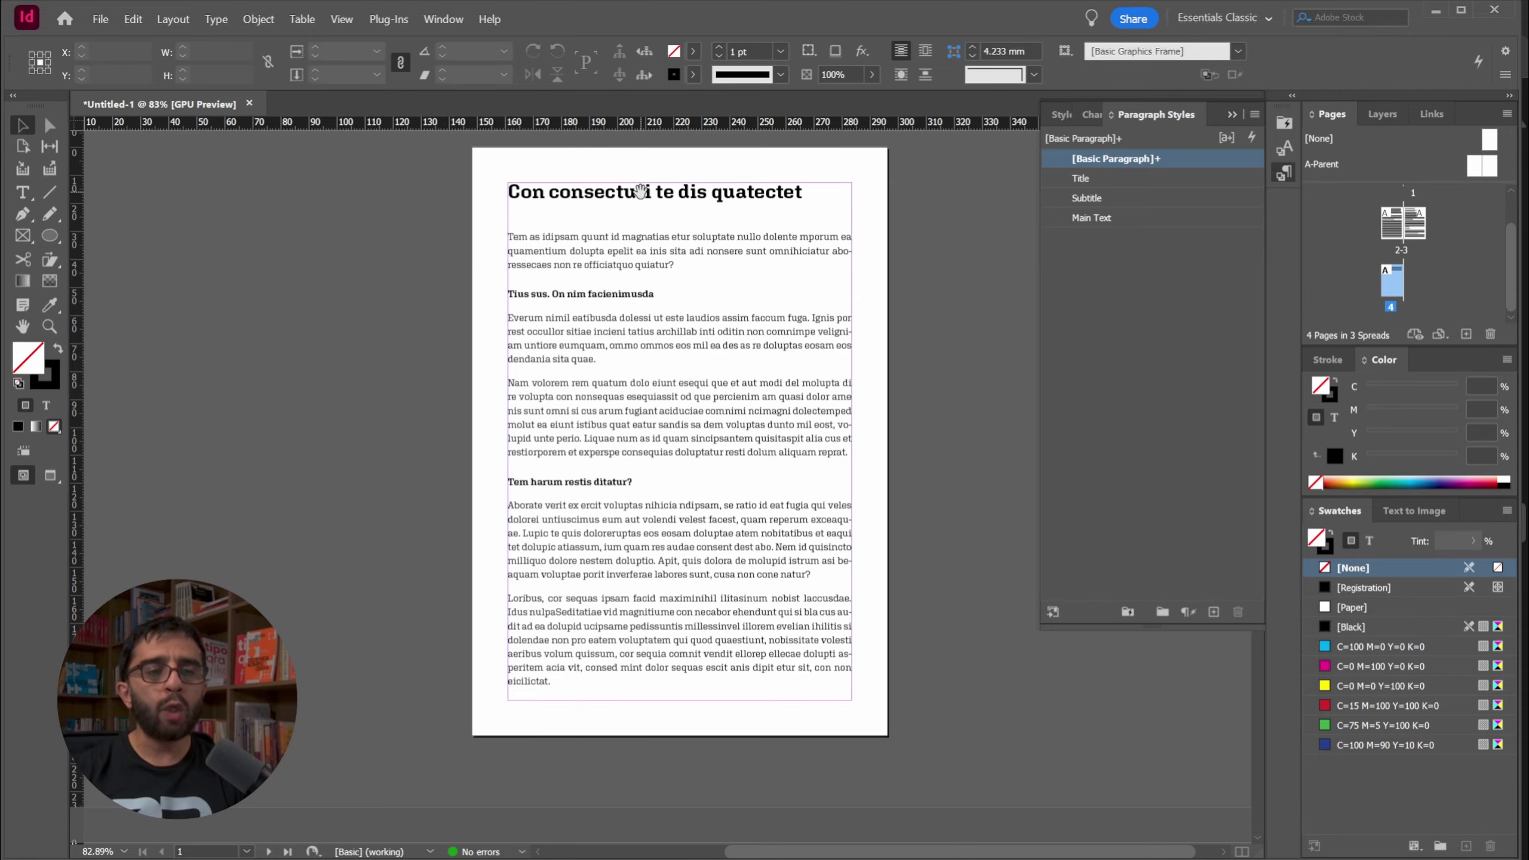
# Check which paragraph styles the title, subtitle and main text on page 1 use
pyautogui.moveTo(589, 433); pyautogui.dragTo(716, 153)
pyautogui.moveTo(740, 509); pyautogui.dragTo(740, 358)
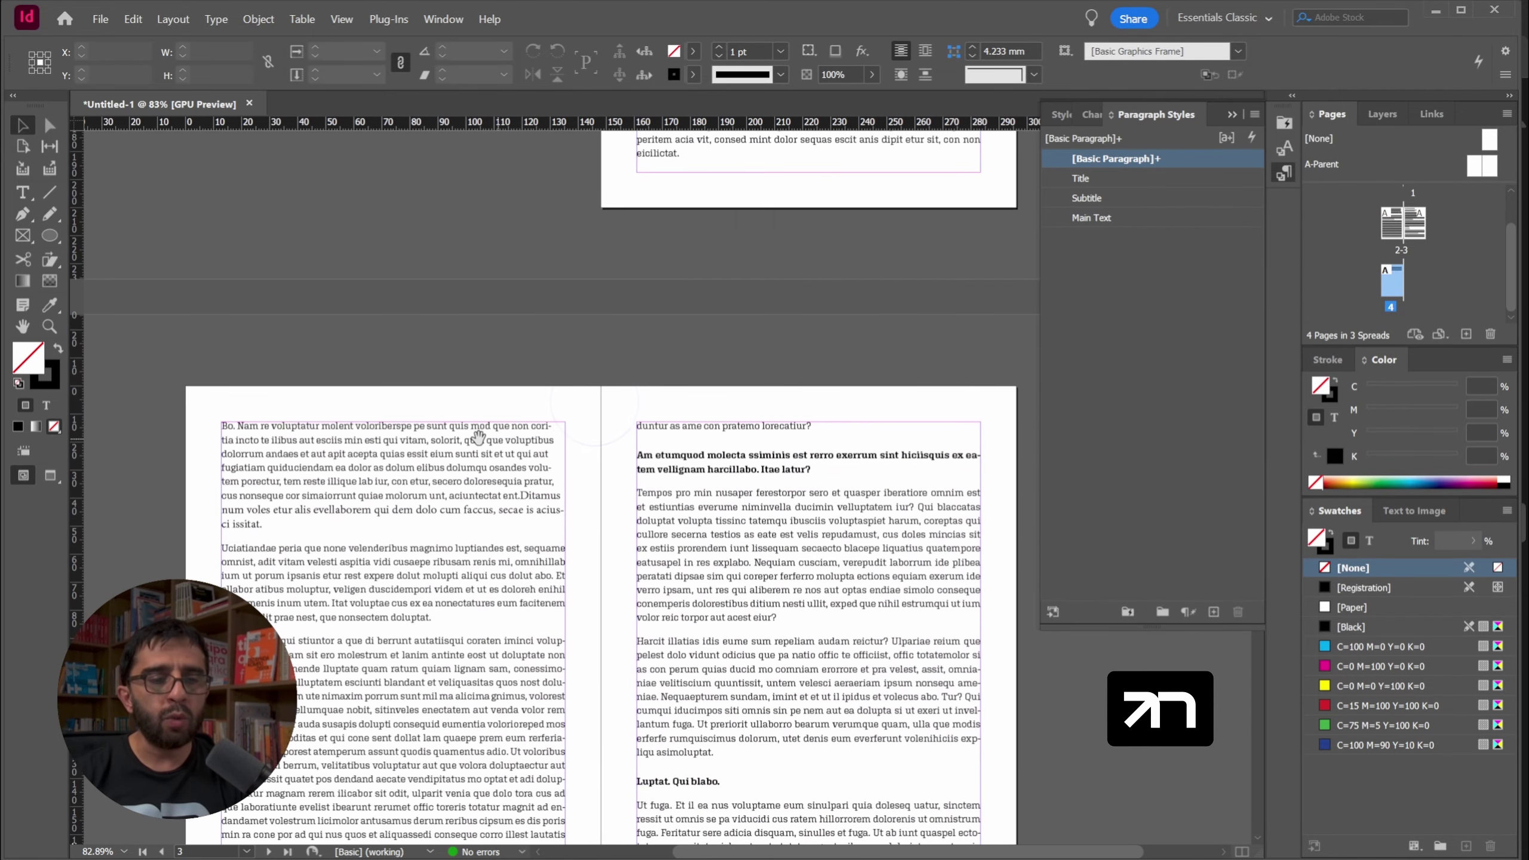
pyautogui.hotkey('shift', 'pageup')
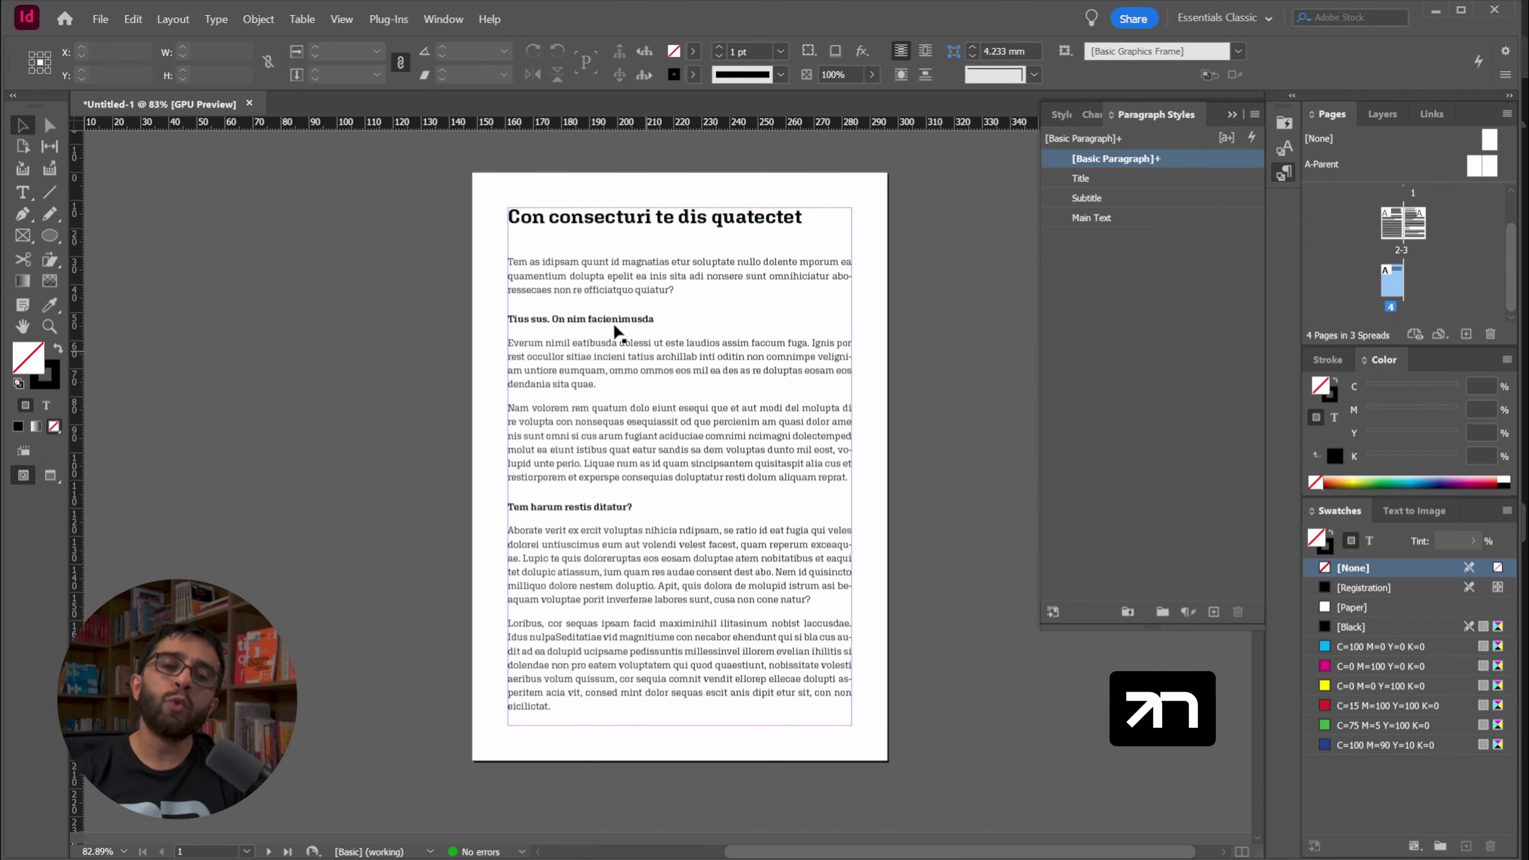
pyautogui.click(698, 221)
pyautogui.moveTo(682, 477); pyautogui.dragTo(556, 471)
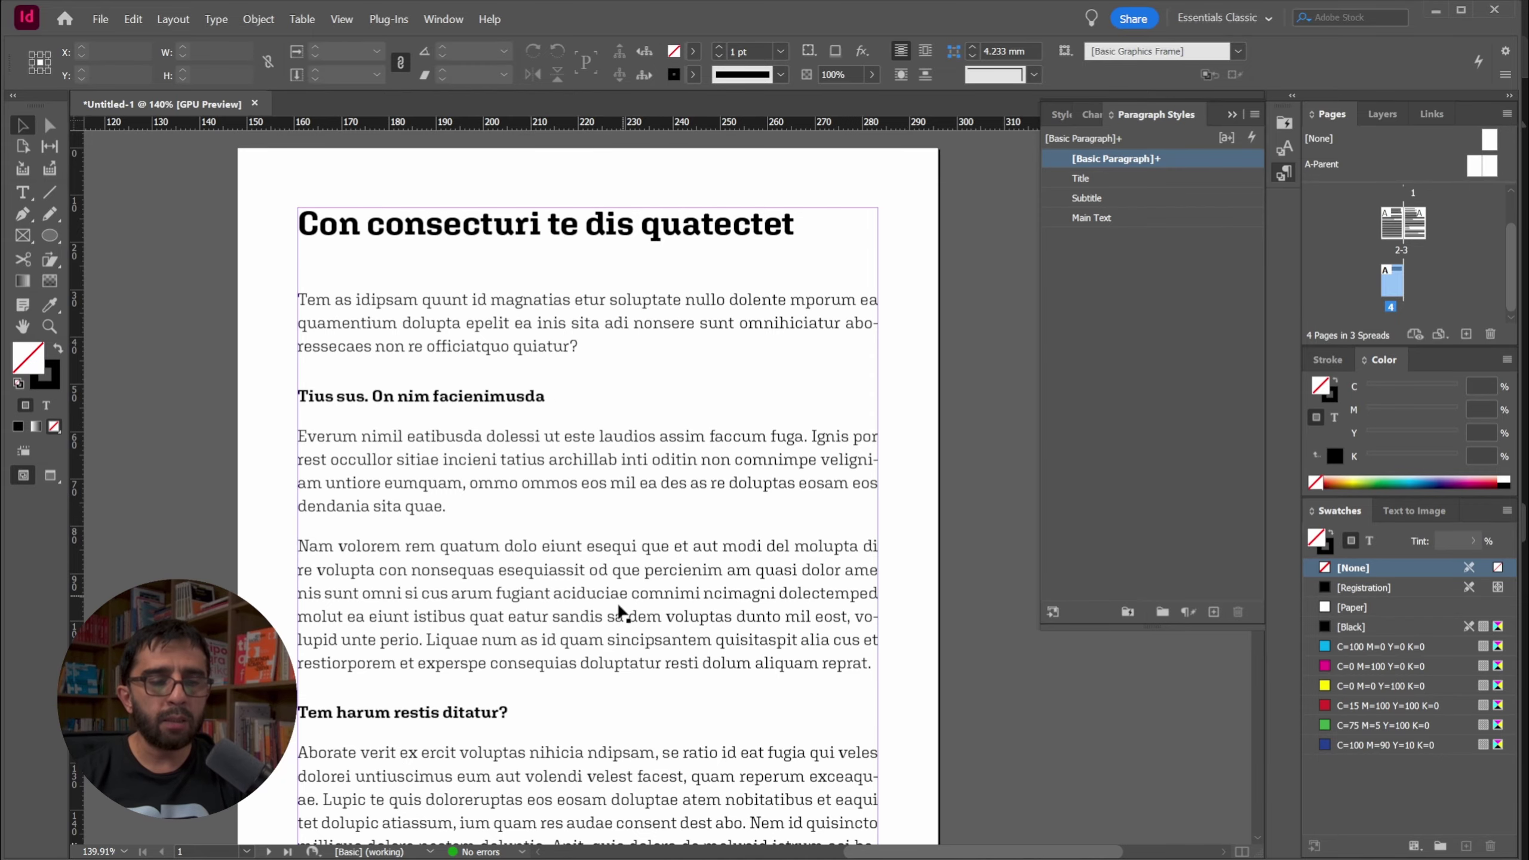
pyautogui.doubleClick(545, 664)
pyautogui.moveTo(876, 660); pyautogui.dragTo(210, 421)
pyautogui.click(717, 258)
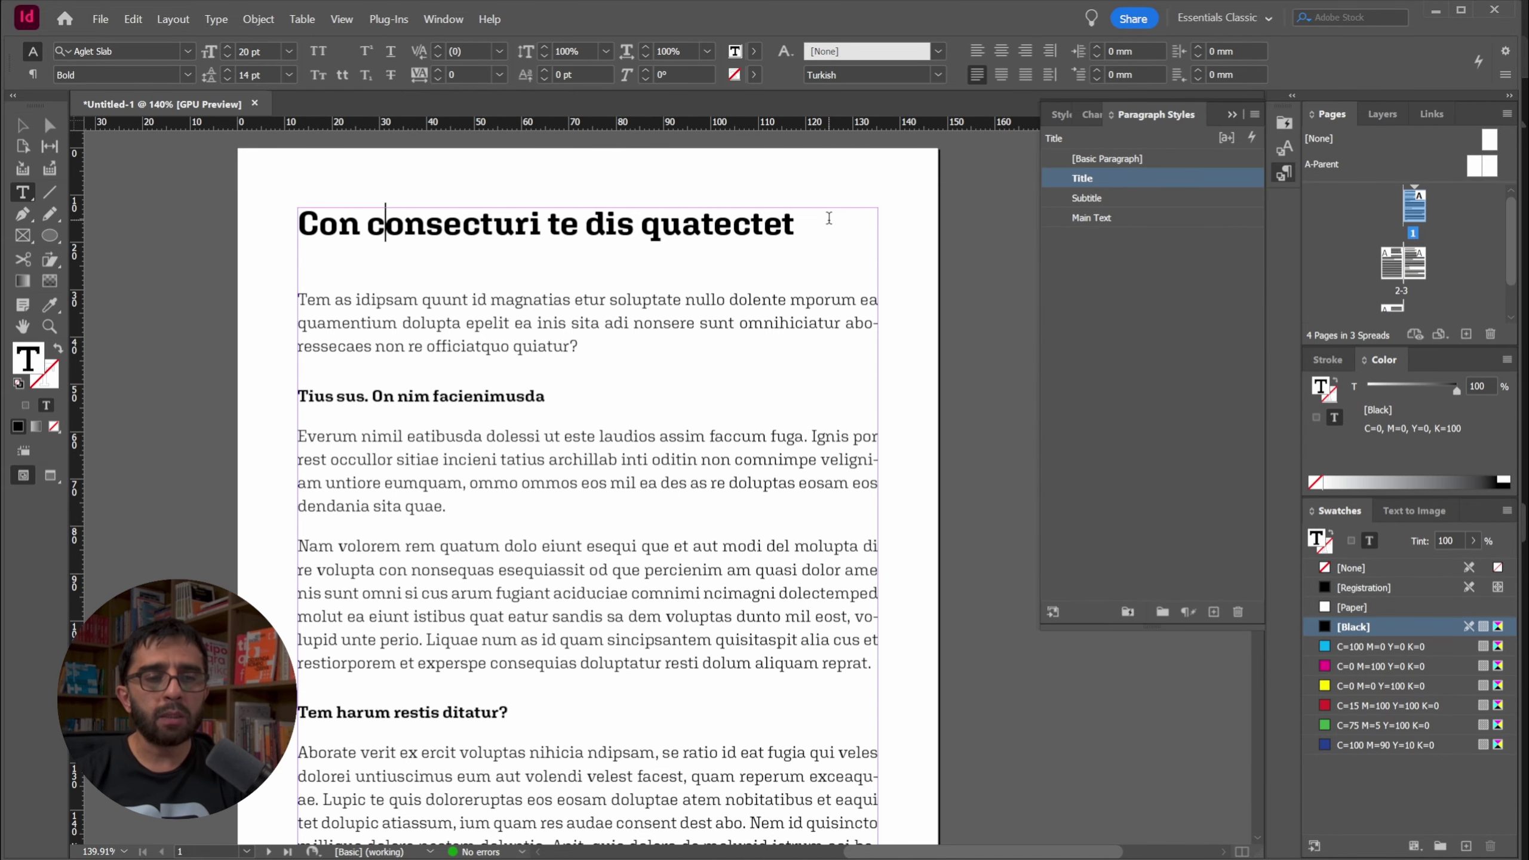
pyautogui.tripleClick(828, 218)
pyautogui.hscroll(-3, 829, 218)
pyautogui.tripleClick(751, 401)
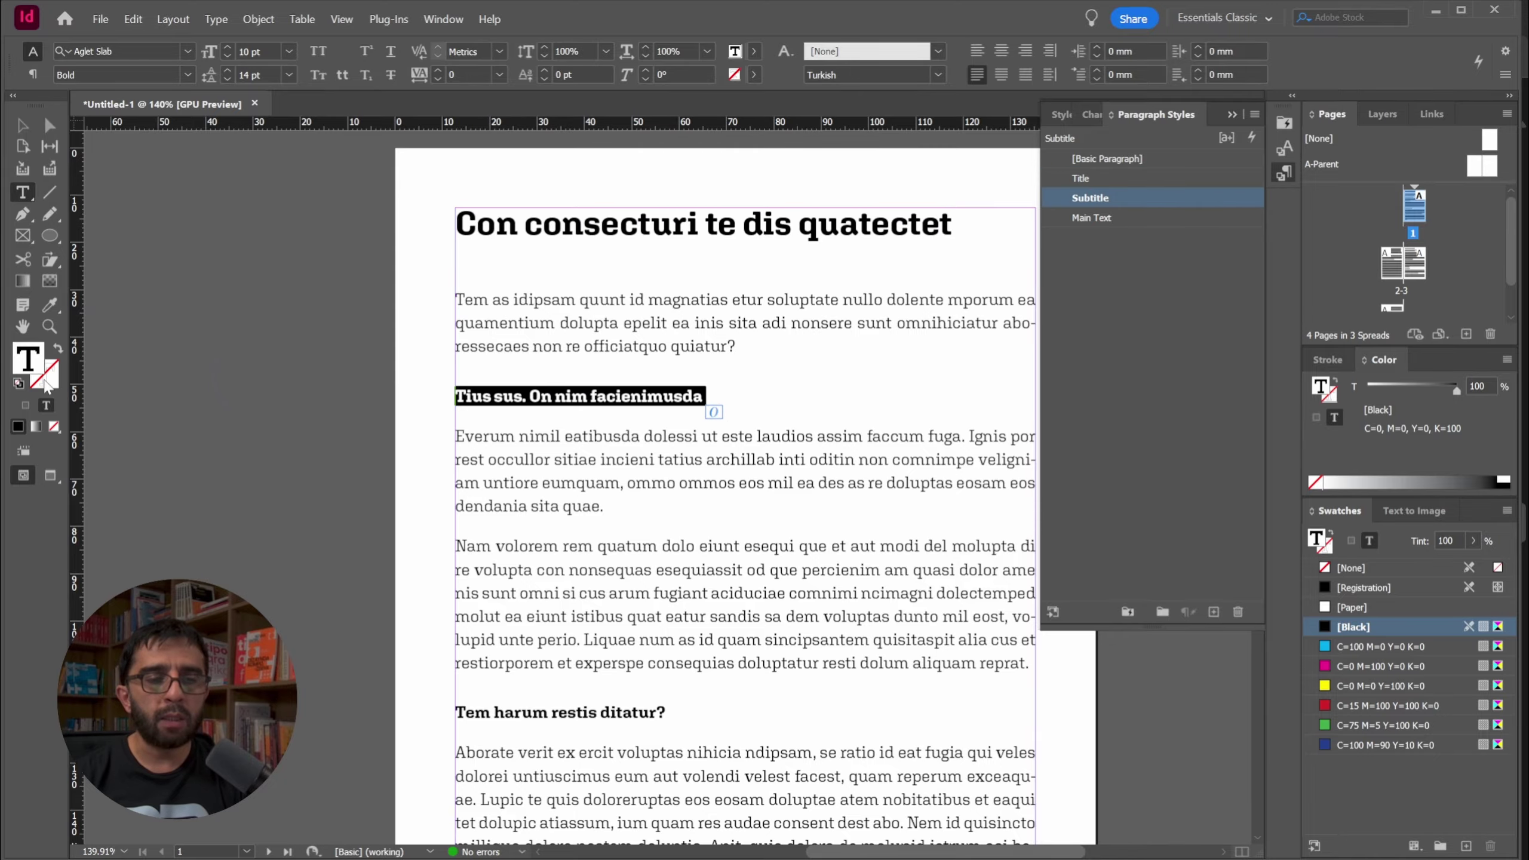
pyautogui.click(22, 126)
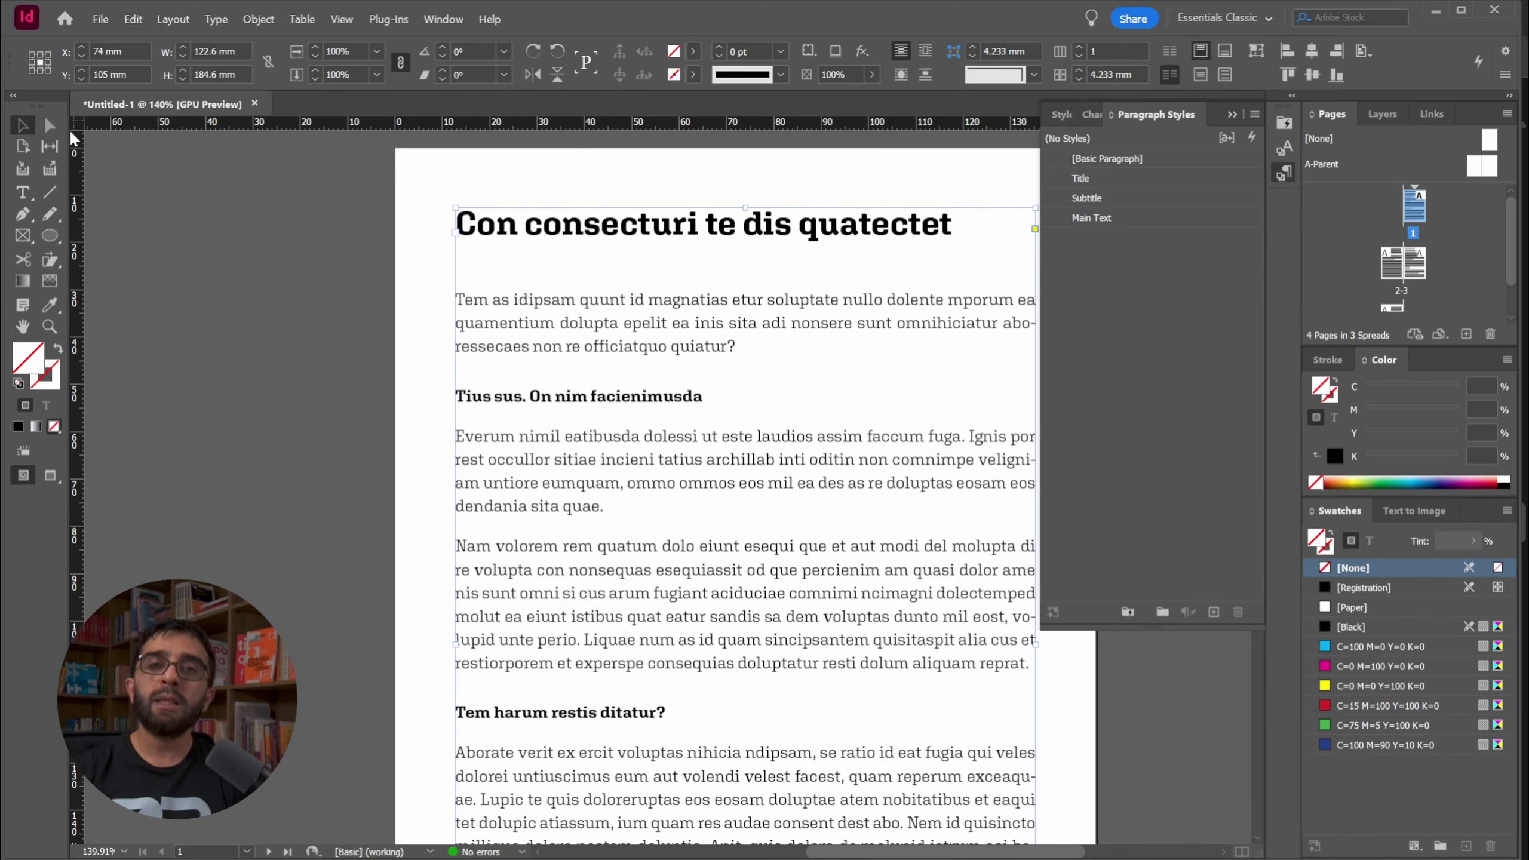
pyautogui.click(311, 289)
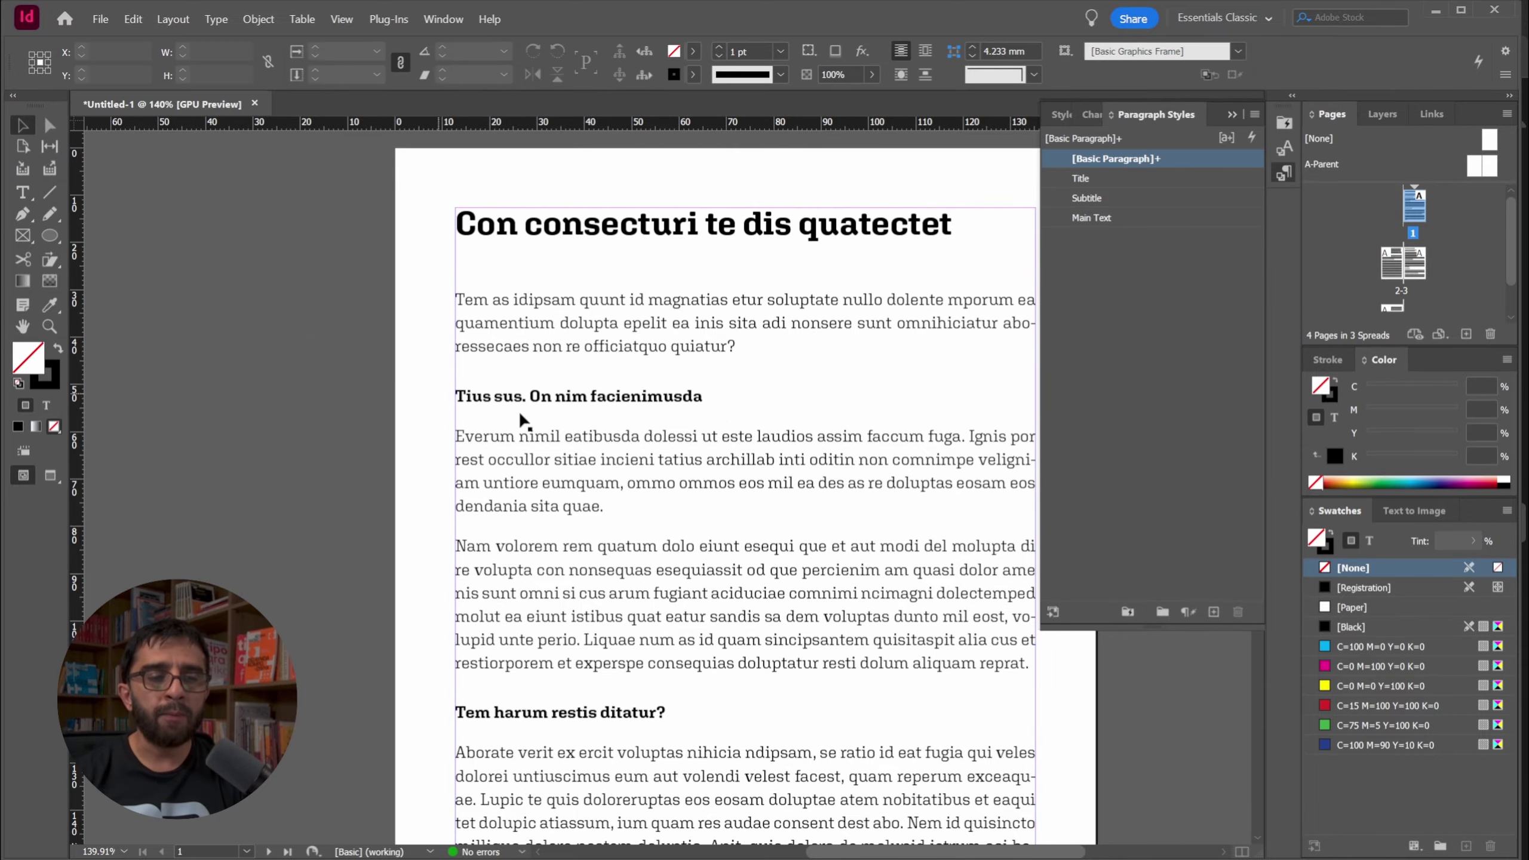
# Set the Subtitle paragraph style's font family to Apotek Wide and its size to 12 pt
pyautogui.moveTo(602, 421); pyautogui.dragTo(461, 370)
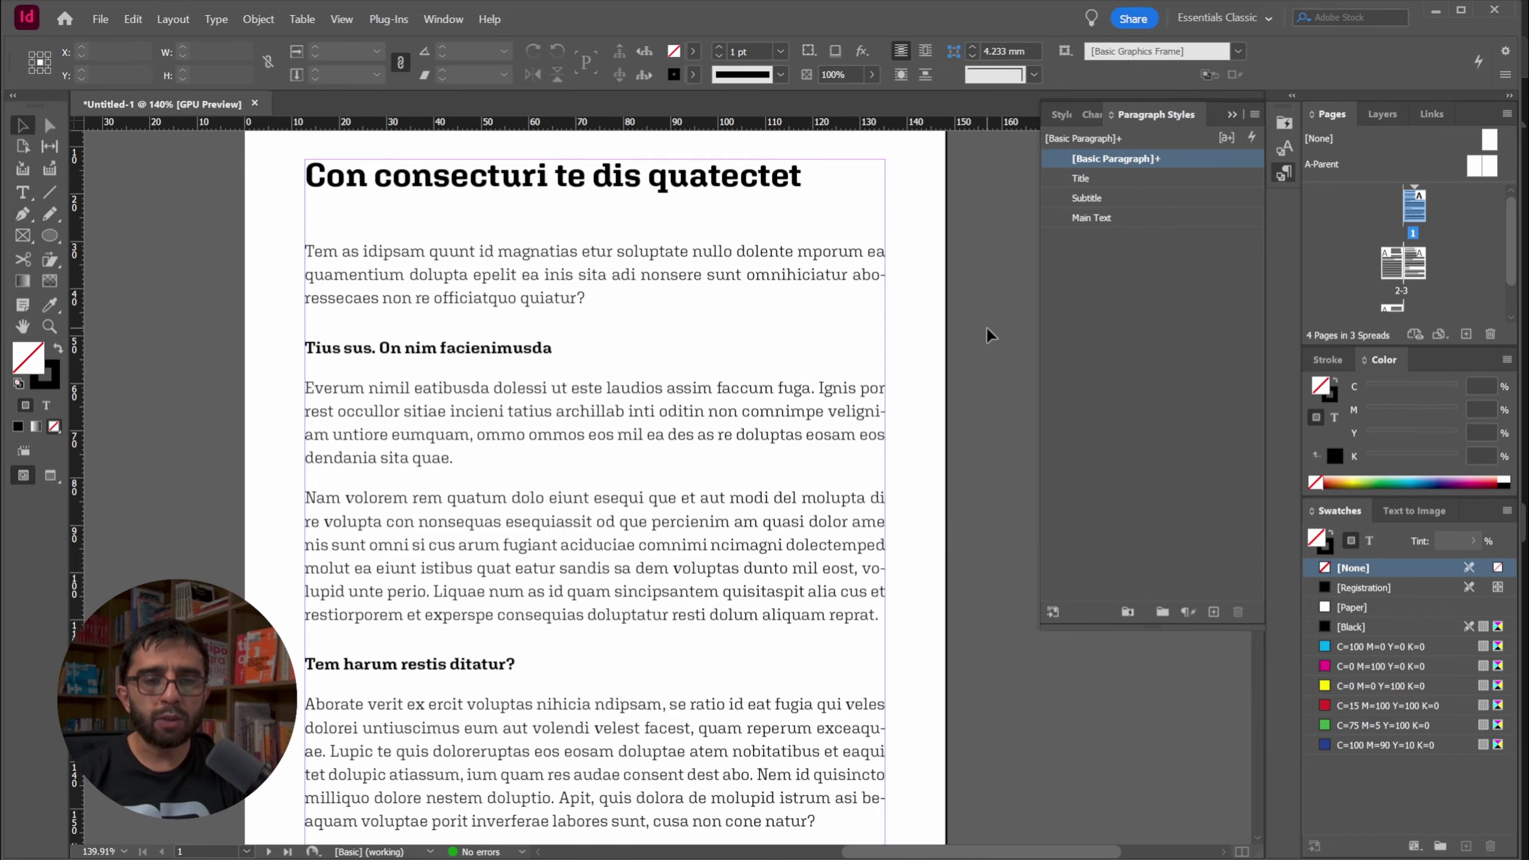
pyautogui.doubleClick(1086, 197)
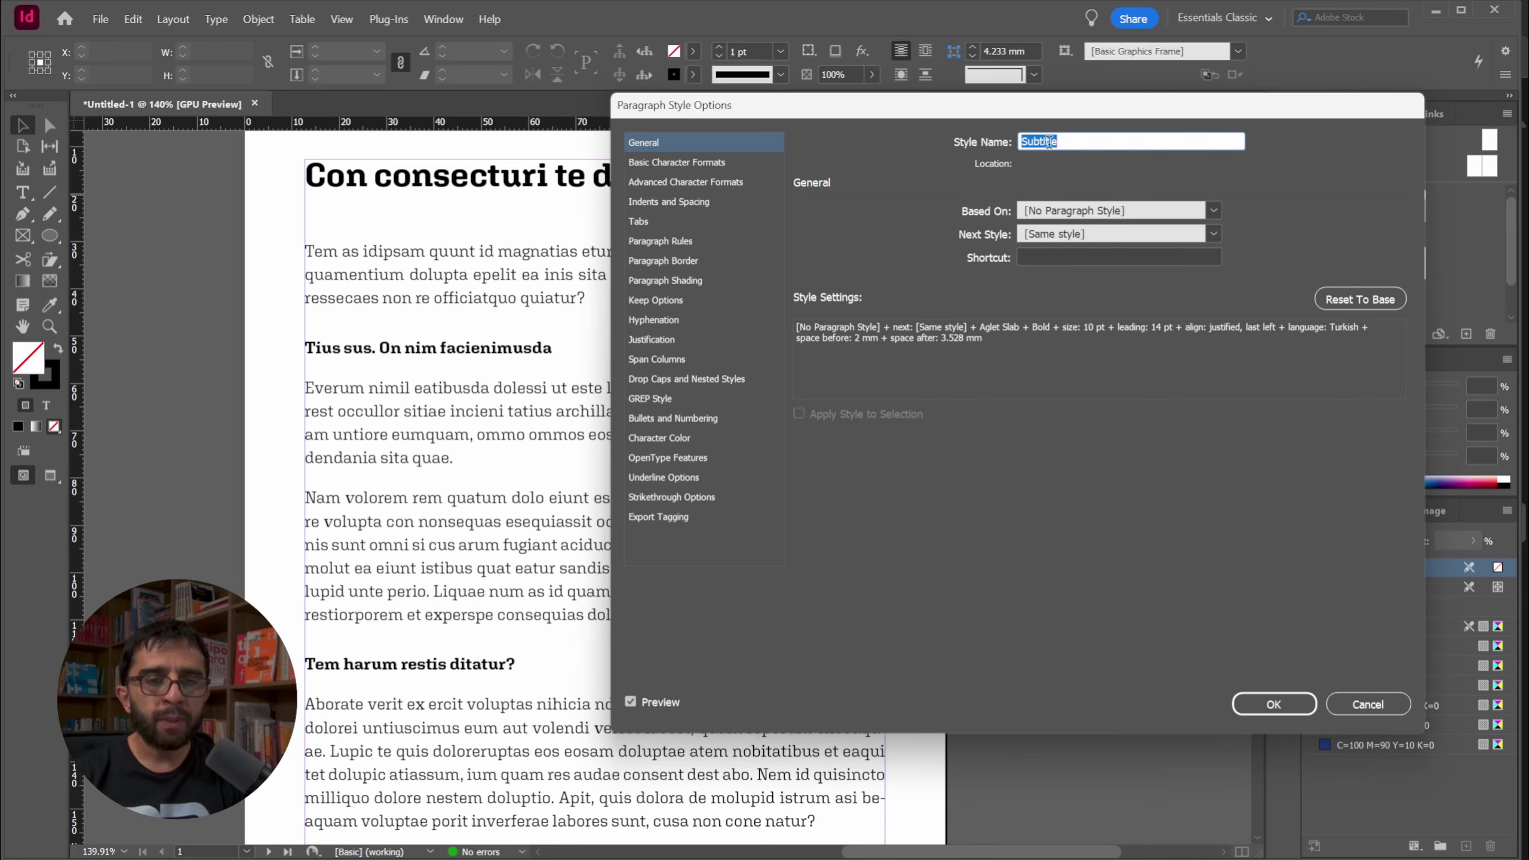
pyautogui.click(666, 162)
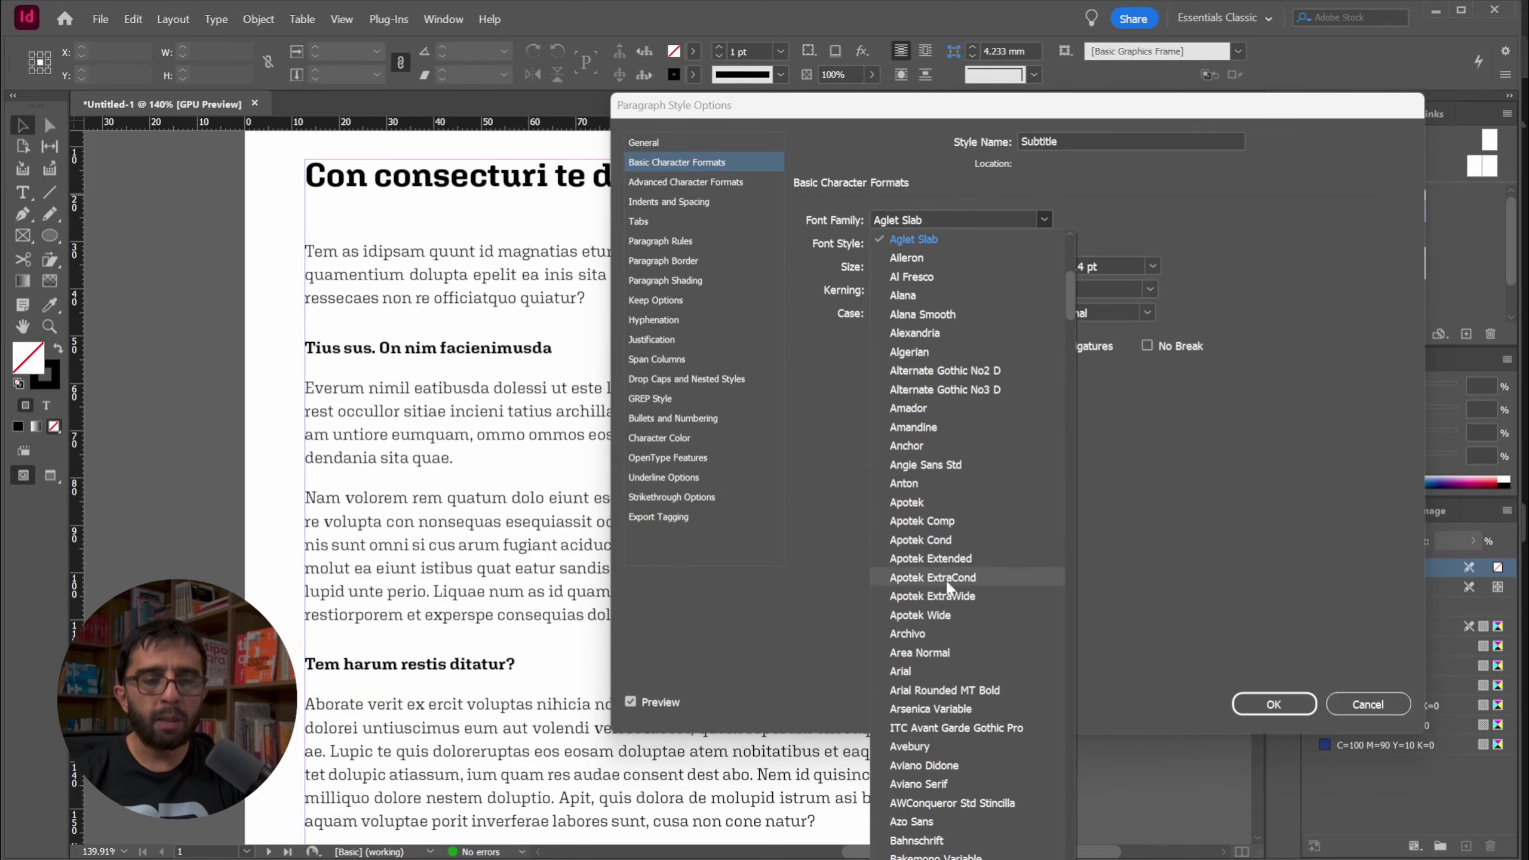
pyautogui.click(921, 616)
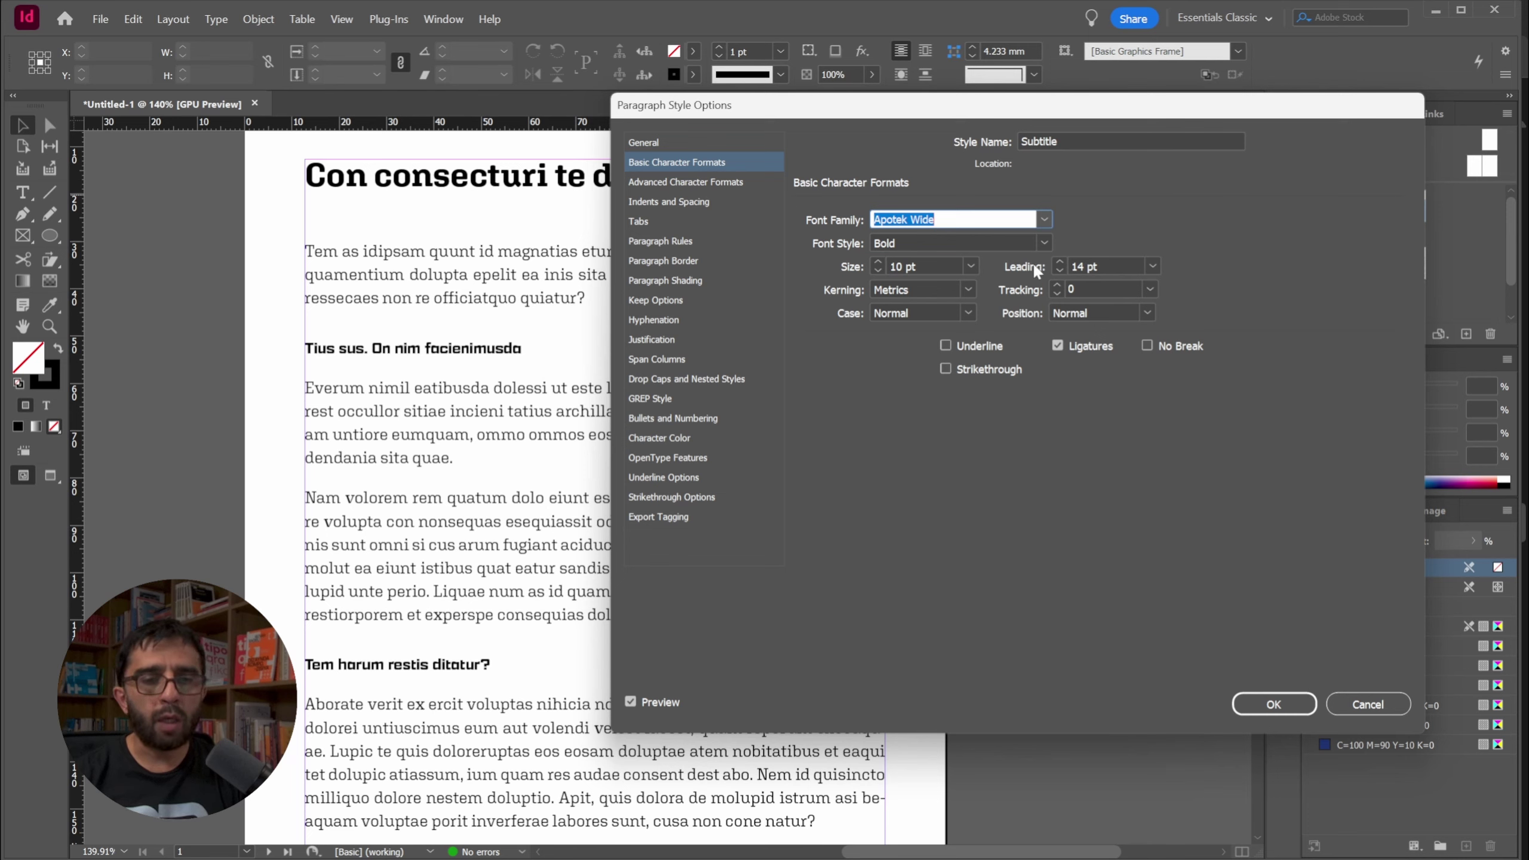
pyautogui.click(971, 267)
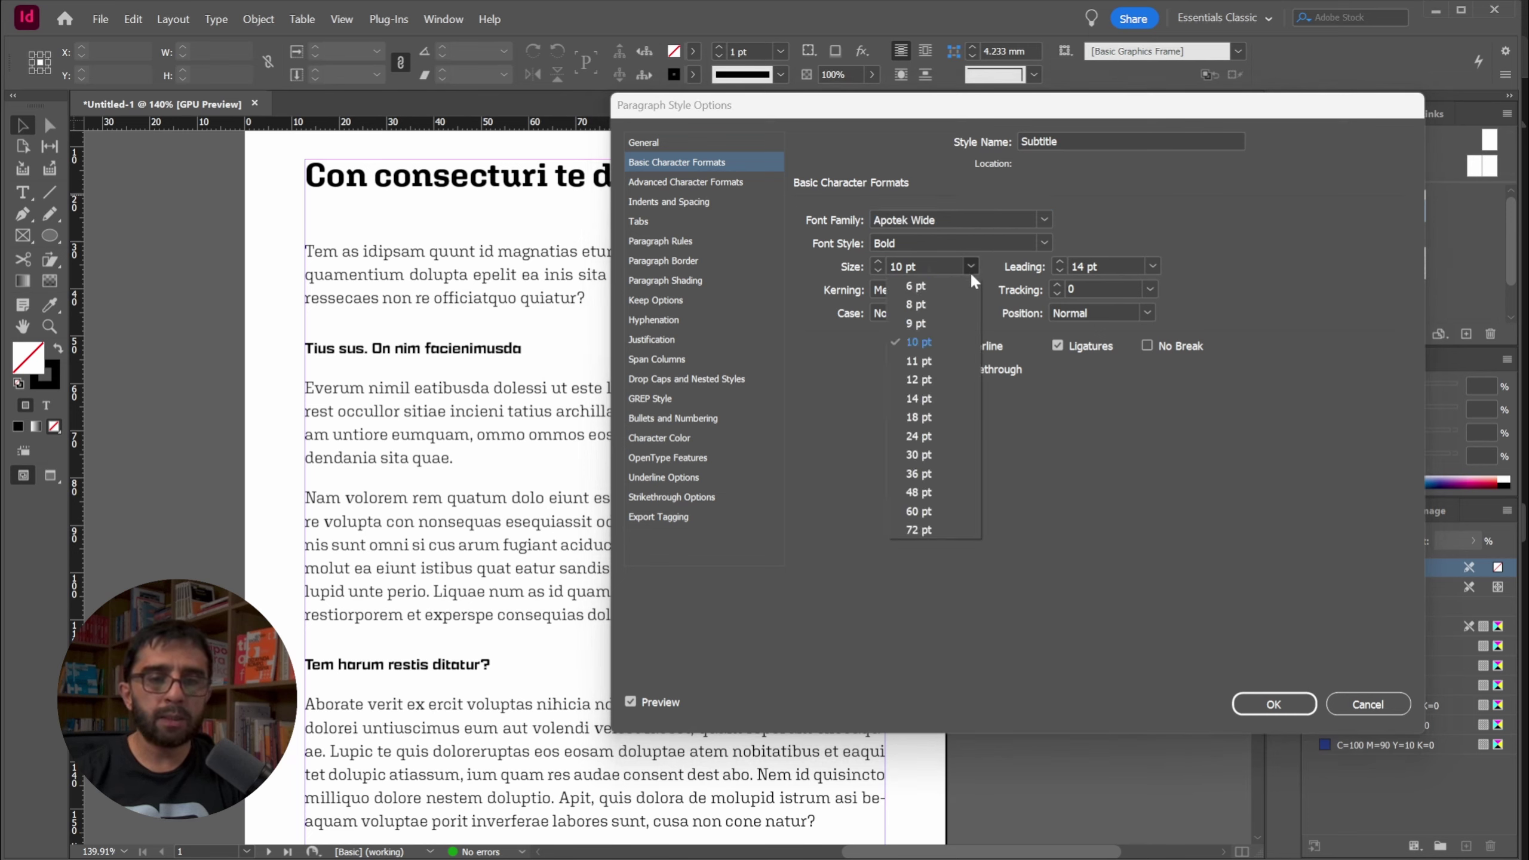
pyautogui.click(936, 398)
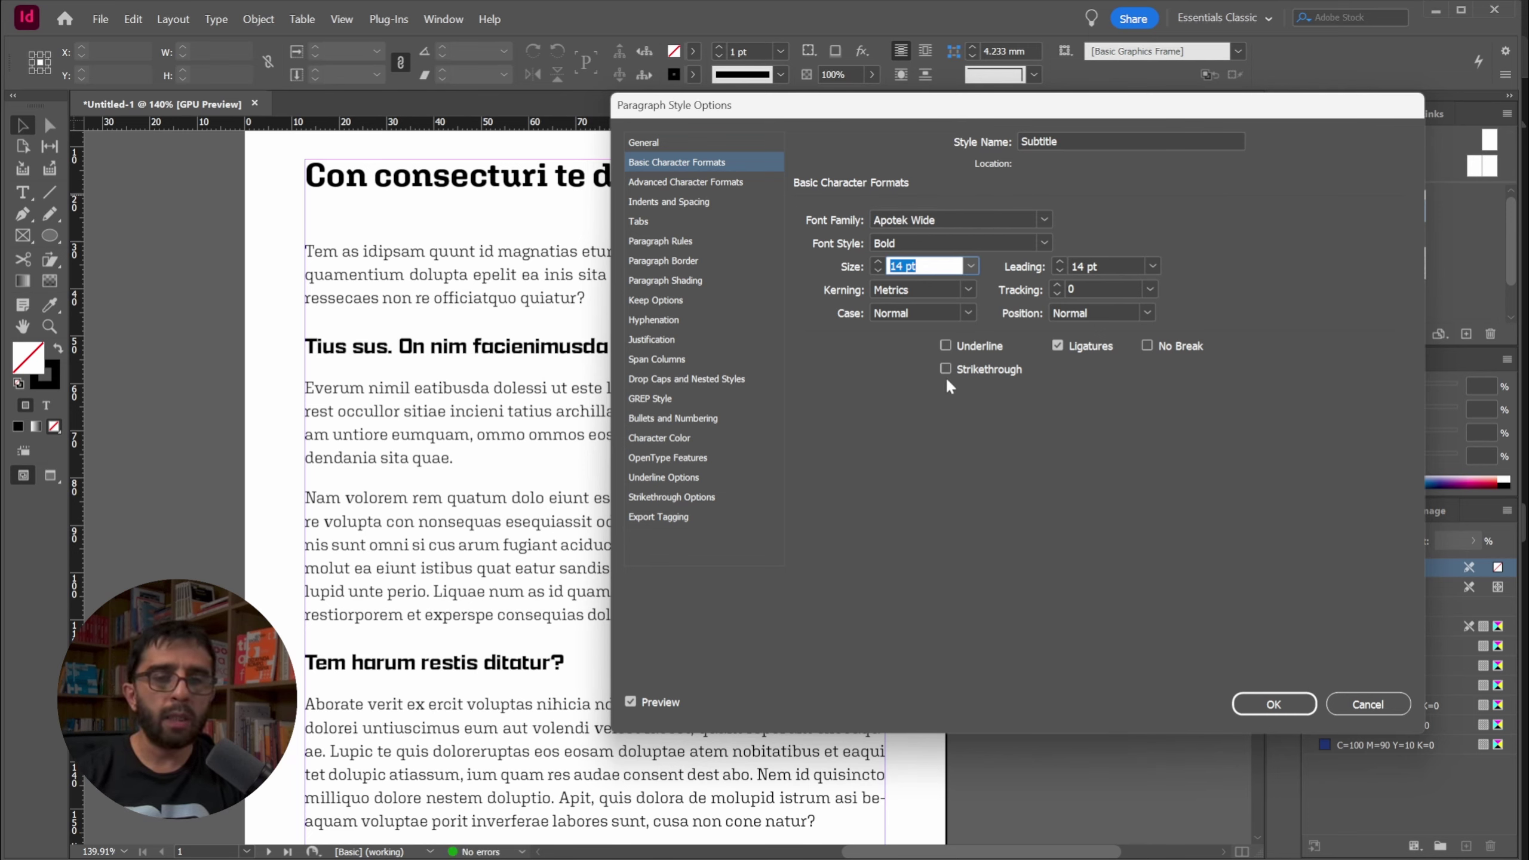
pyautogui.click(971, 267)
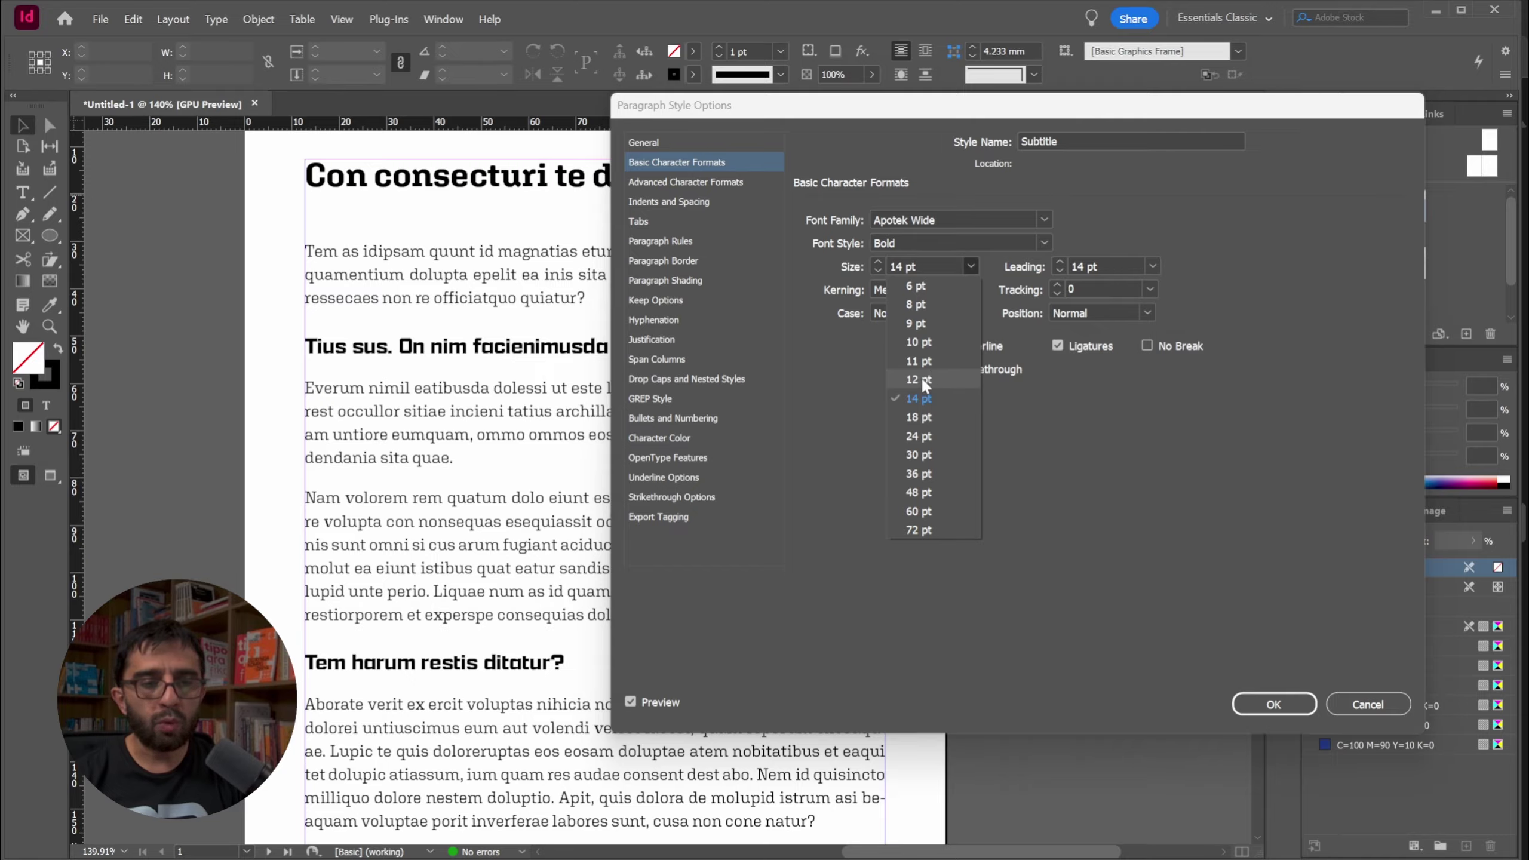
pyautogui.click(921, 376)
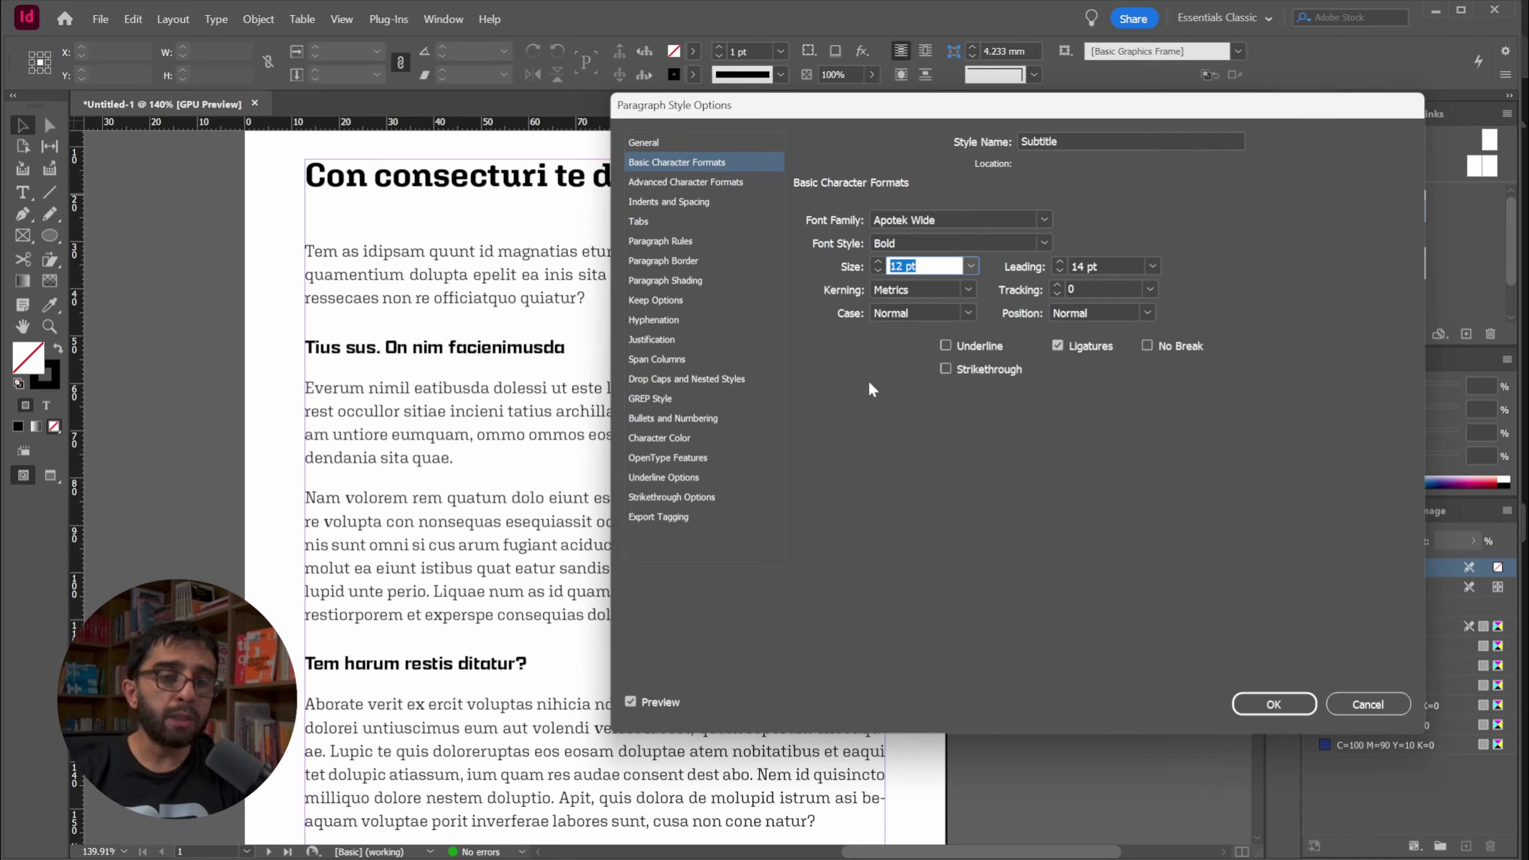
# Set the Subtitle style's character color to the magenta swatch C=0 M=100 Y=0 K=0 and apply the style changes
pyautogui.click(661, 438)
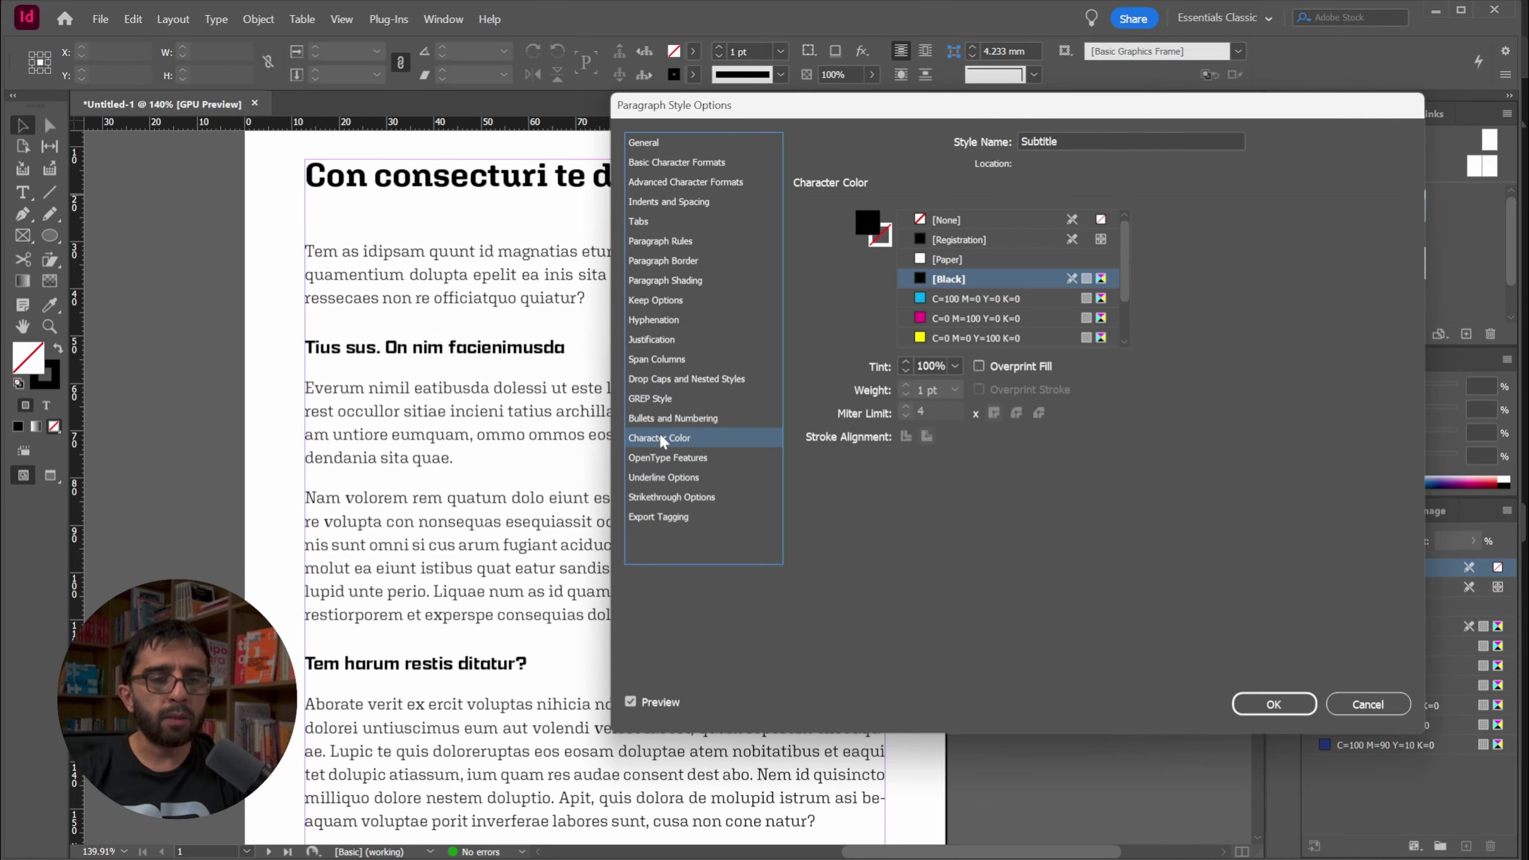
pyautogui.click(924, 318)
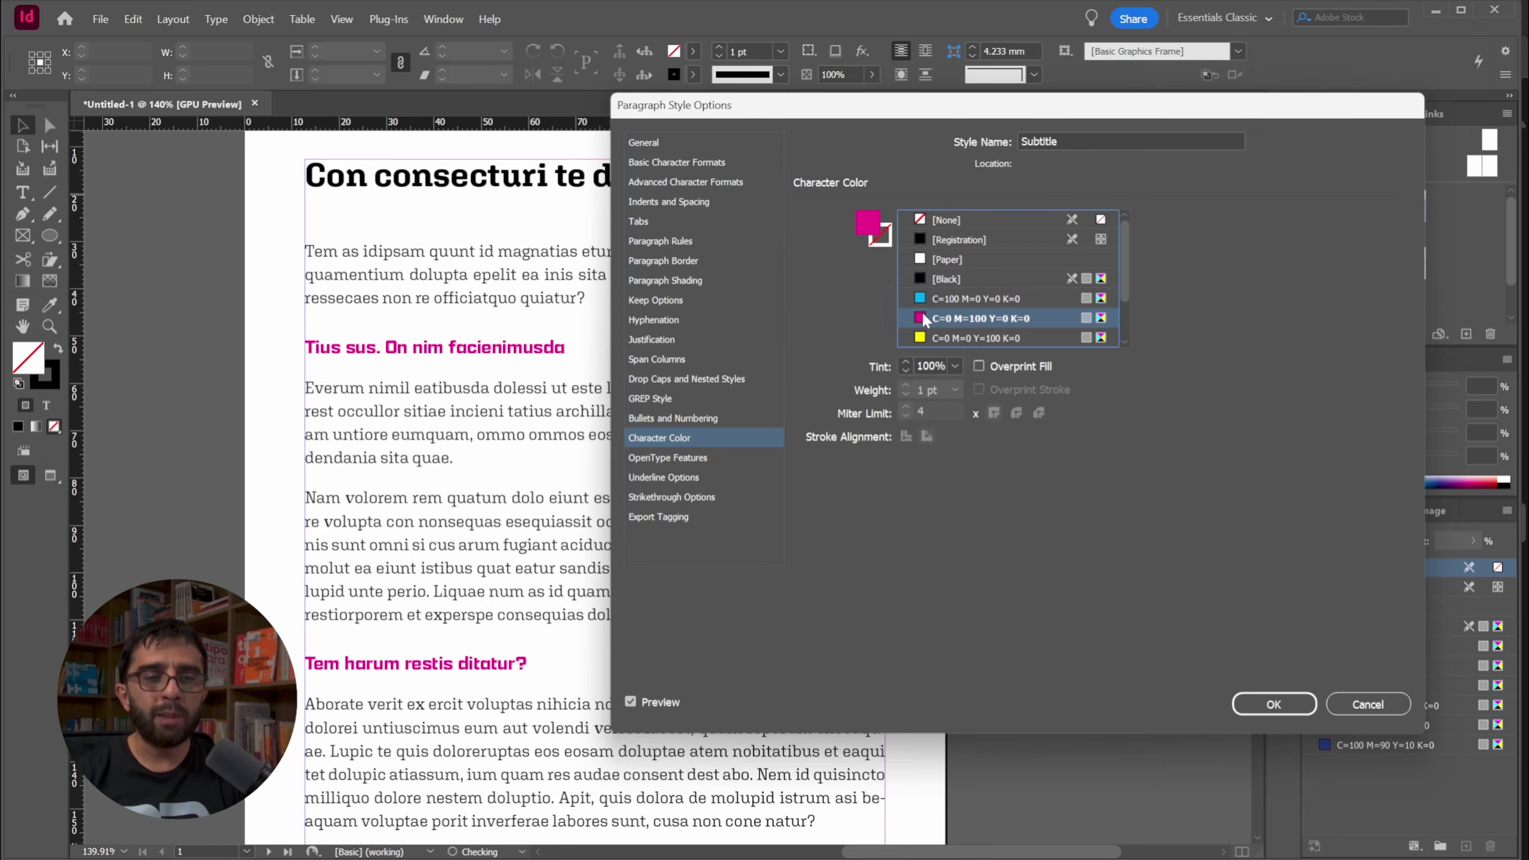
pyautogui.click(1274, 705)
# Review the restyled subtitles across the document pages and check the paragraph style of the page 1 title
pyautogui.scroll(-3, 709, 300)
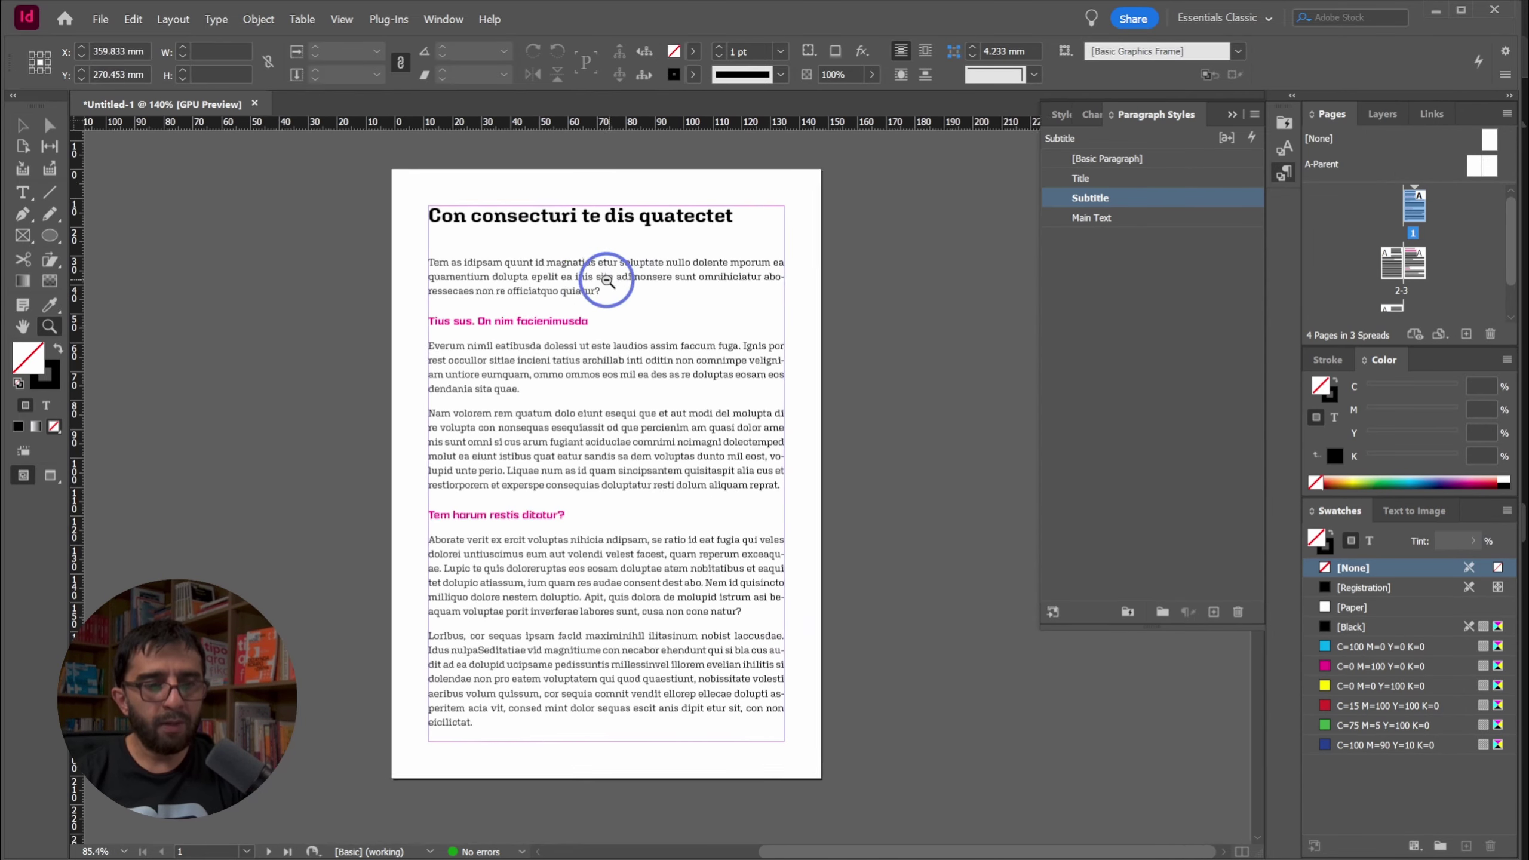
pyautogui.moveTo(632, 617); pyautogui.dragTo(831, 173)
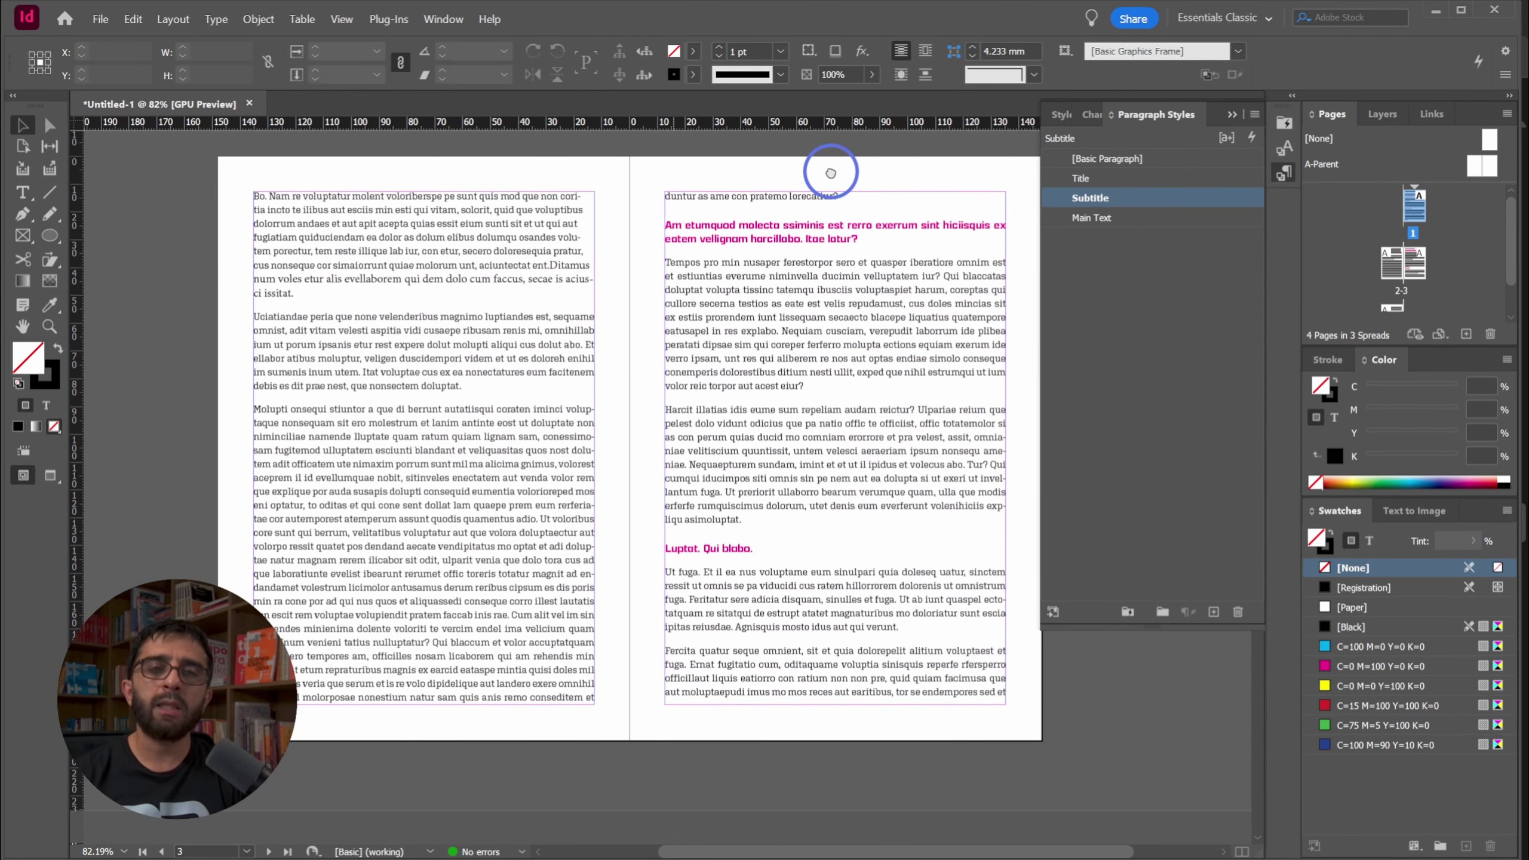
pyautogui.scroll(-8, 704, 361)
pyautogui.scroll(20, 716, 356)
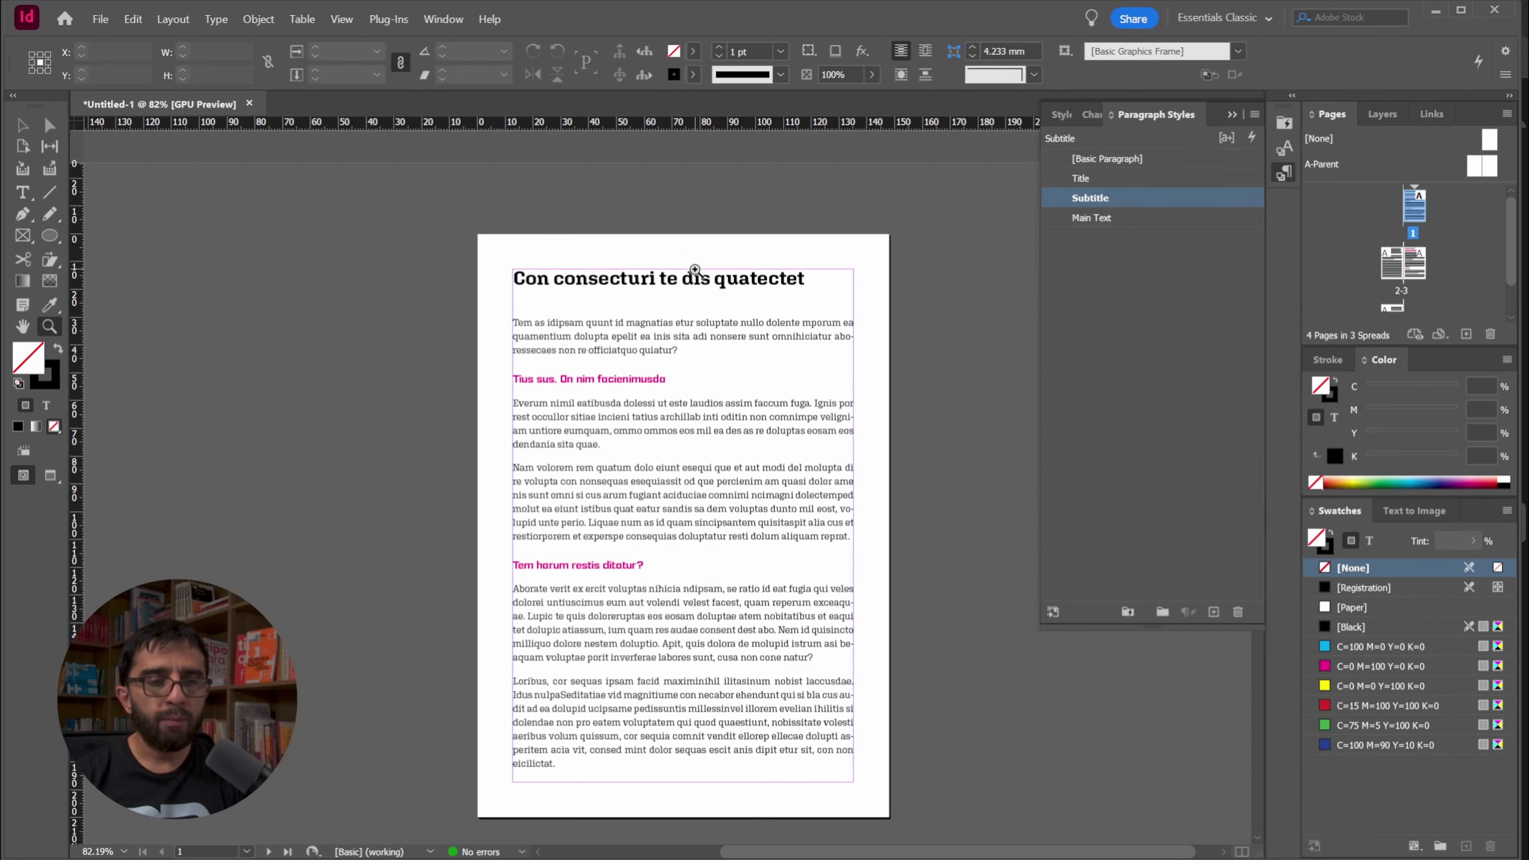
pyautogui.scroll(3, 761, 272)
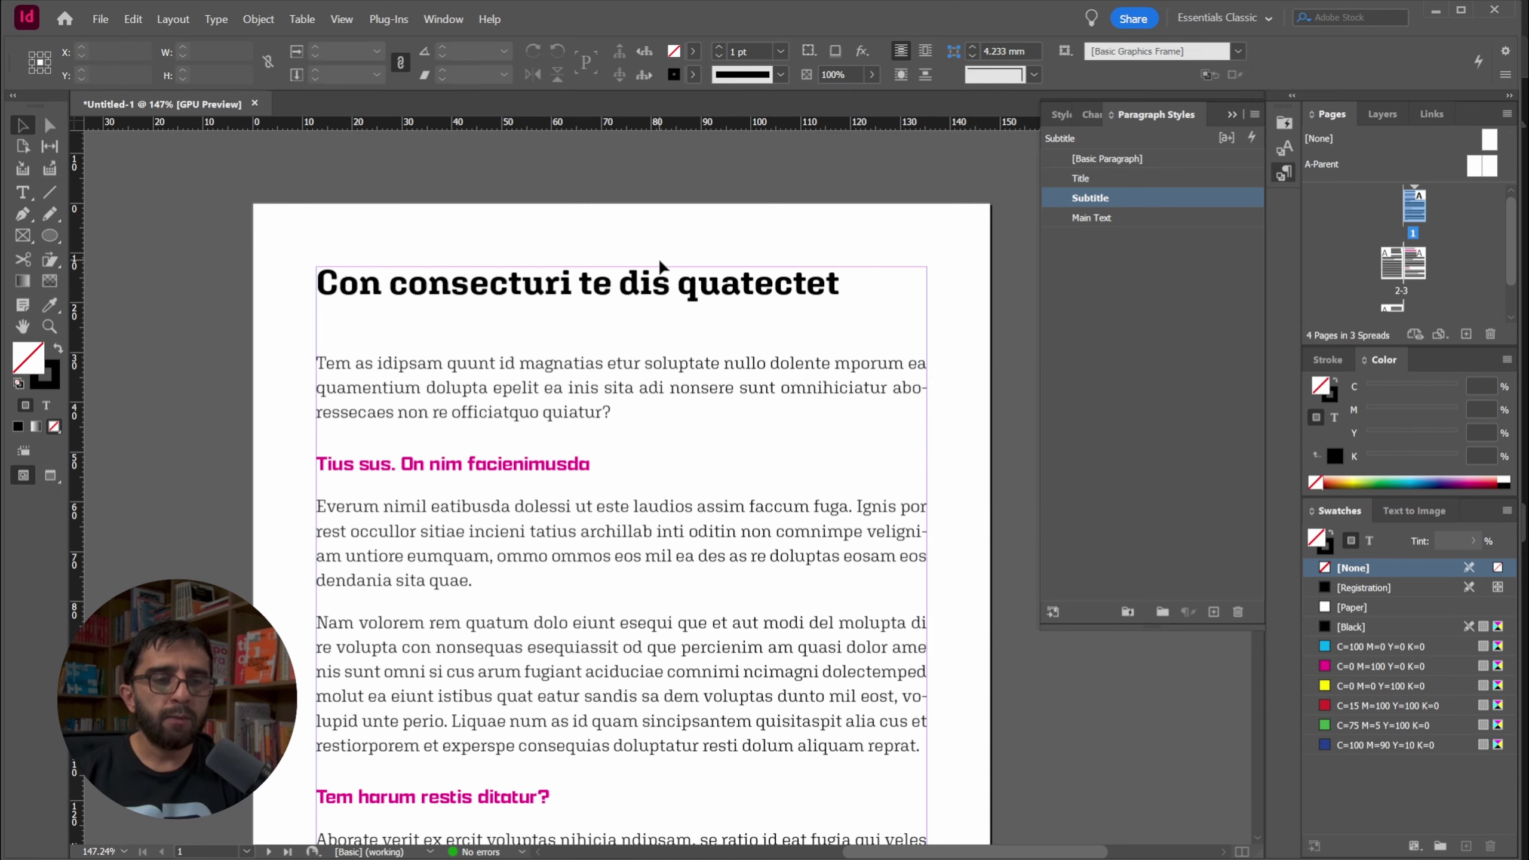
pyautogui.doubleClick(639, 295)
pyautogui.moveTo(849, 295); pyautogui.dragTo(69, 186)
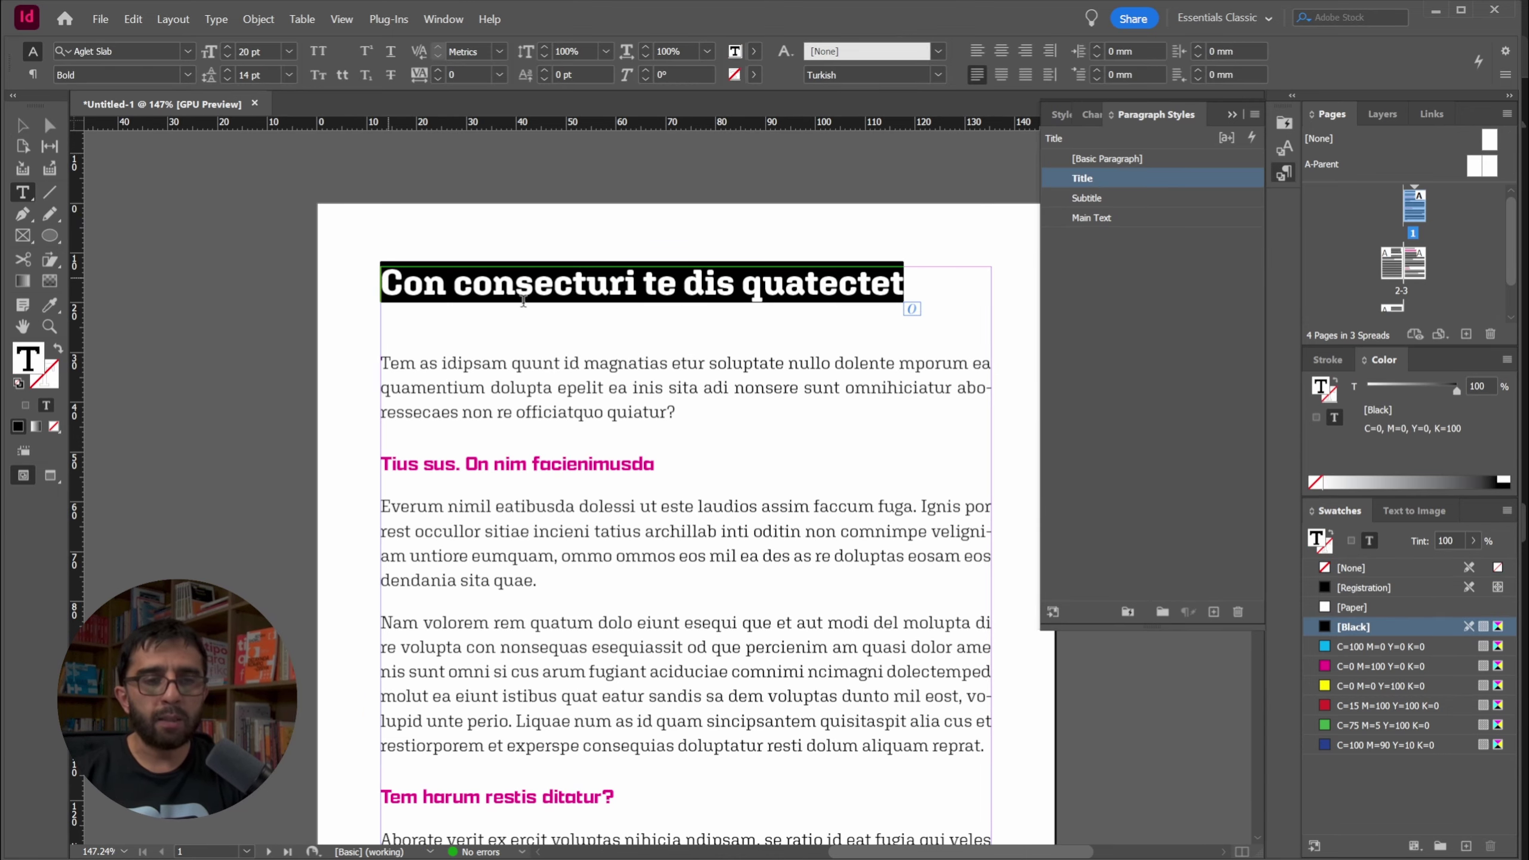
pyautogui.press('Escape')
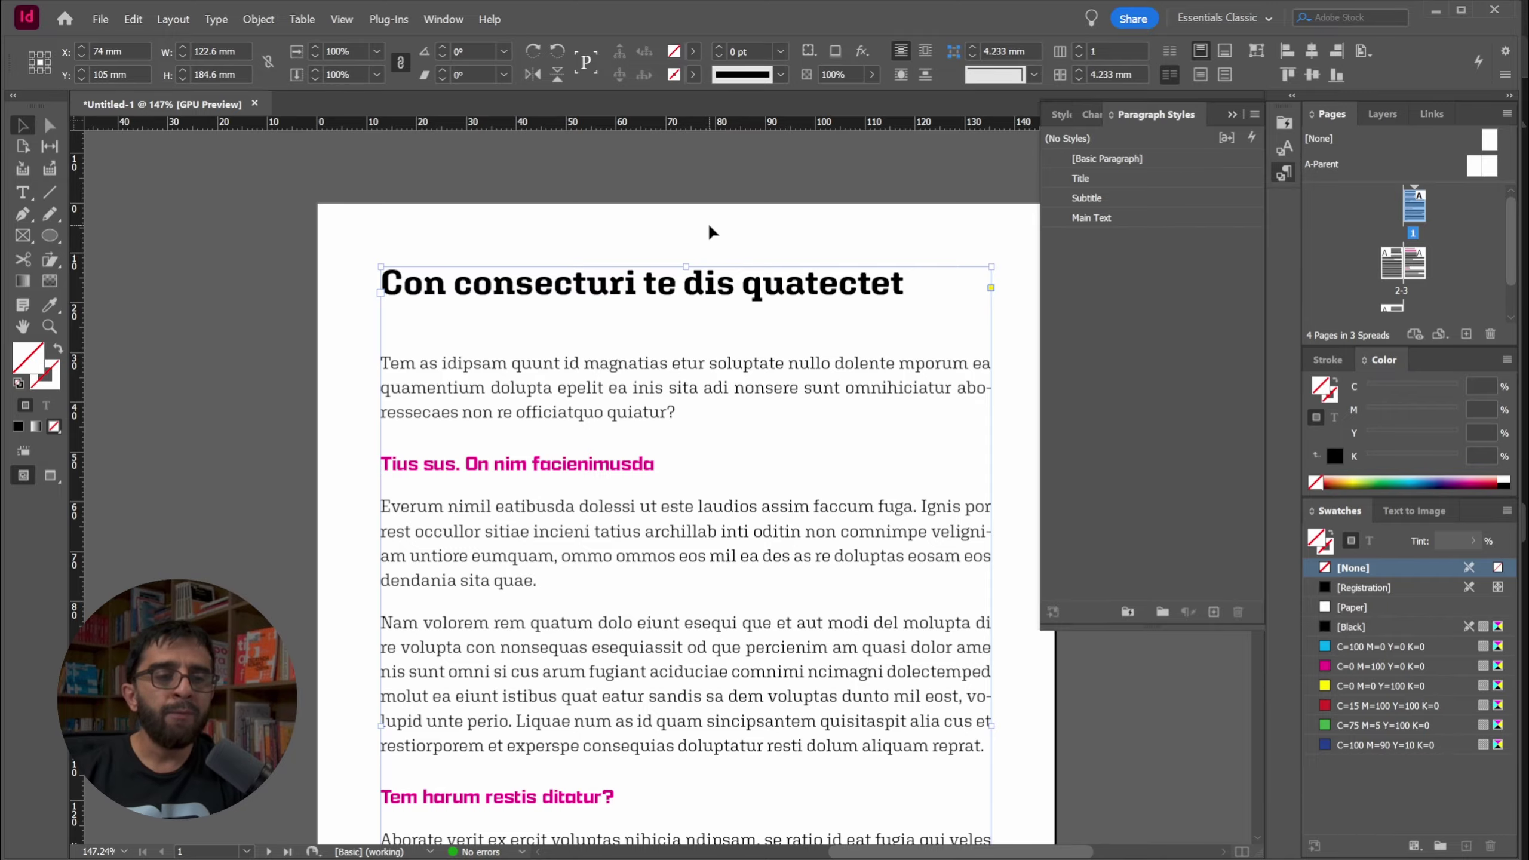
pyautogui.click(674, 175)
# Split "Uciatiandae peria que" into its own paragraph on page 2 and apply the Title paragraph style to it
pyautogui.moveTo(689, 267); pyautogui.dragTo(468, 359)
pyautogui.press('t')
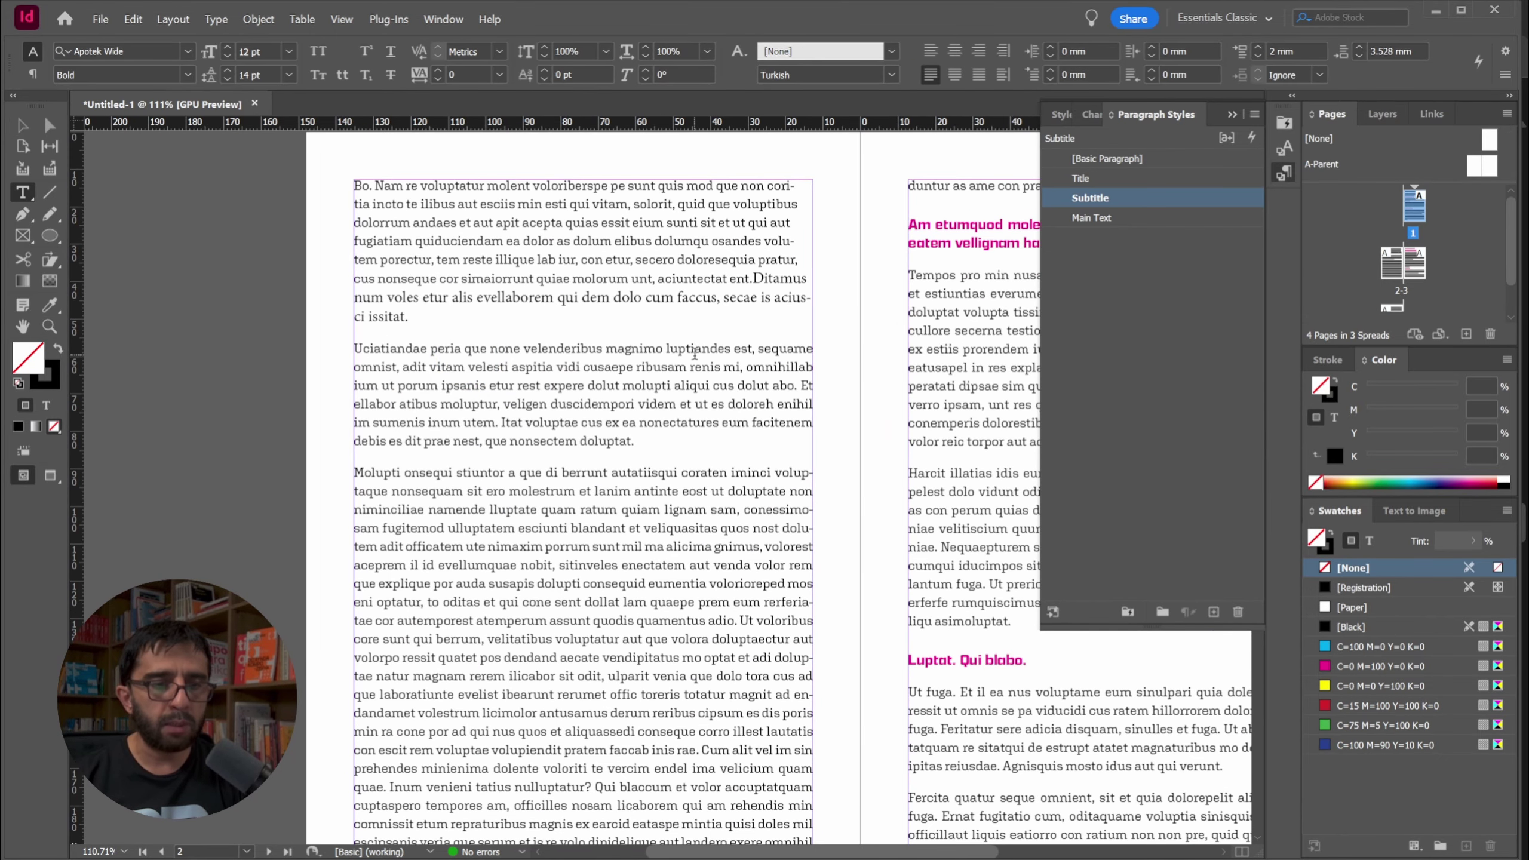
pyautogui.click(577, 295)
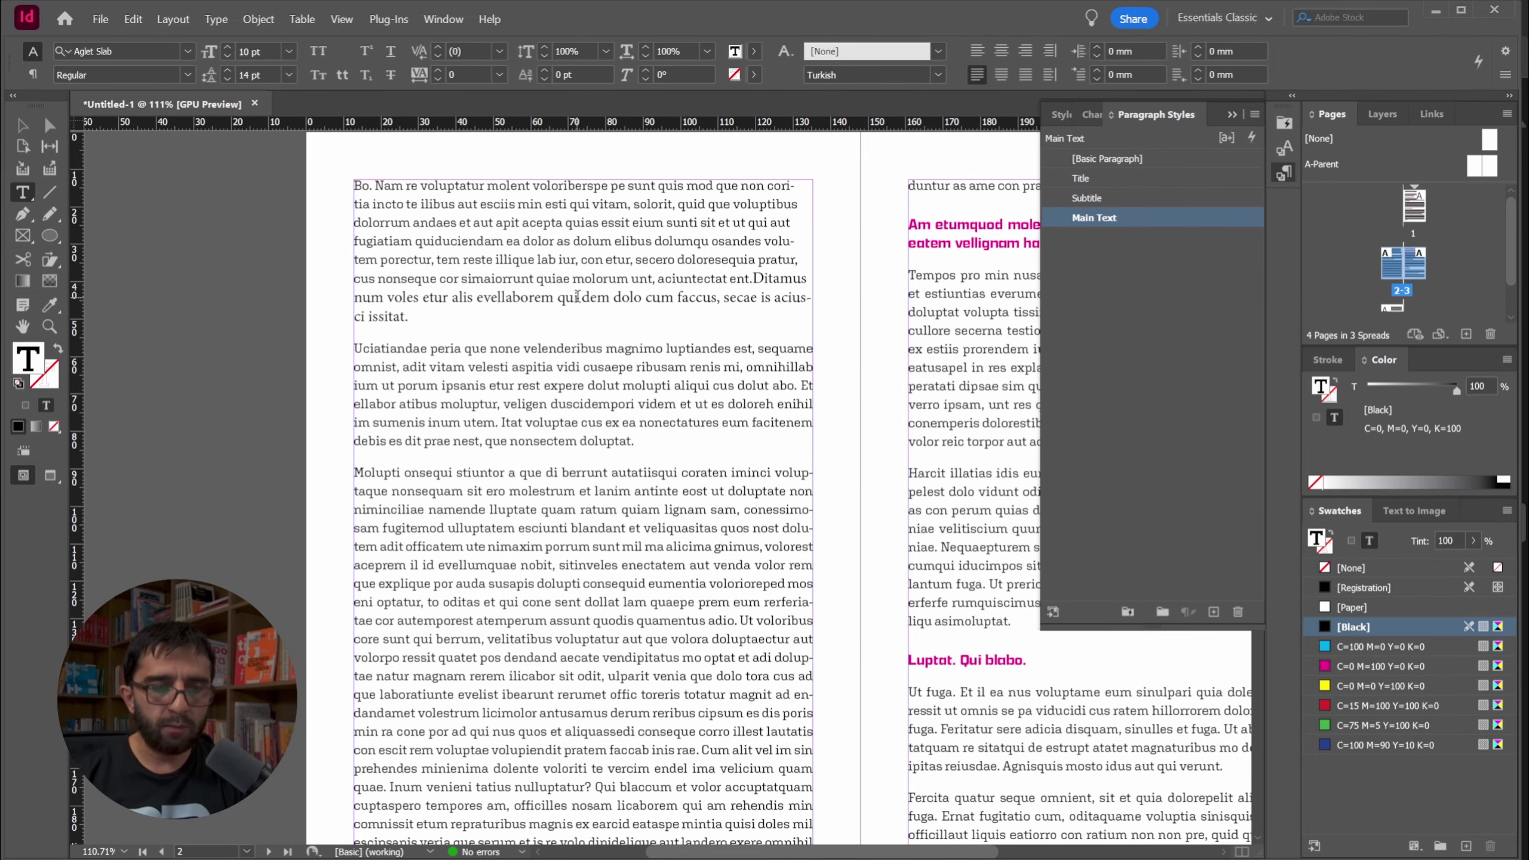
pyautogui.press('Return')
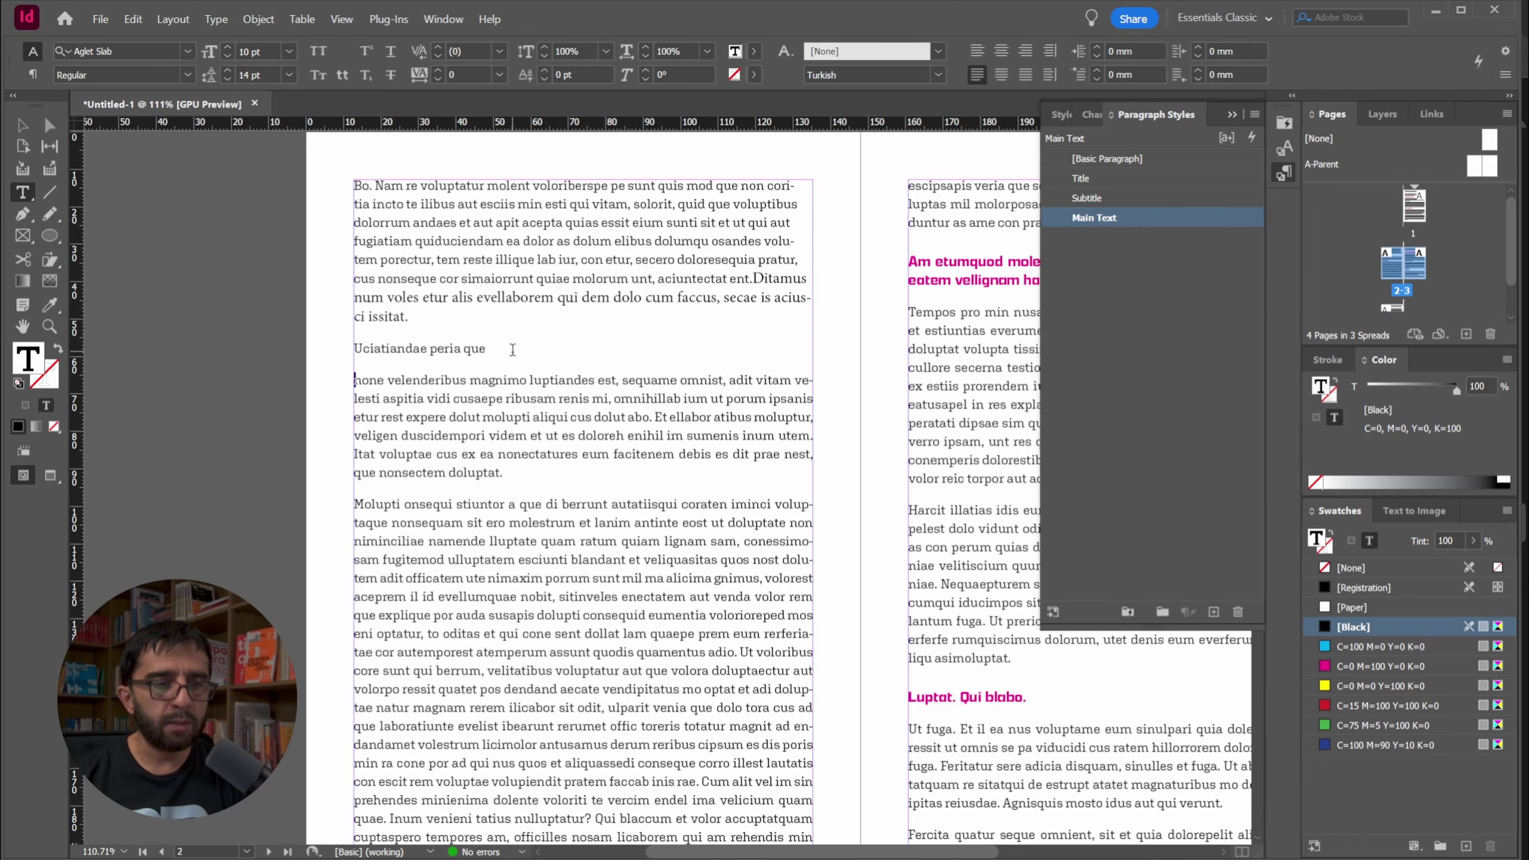
pyautogui.tripleClick(512, 349)
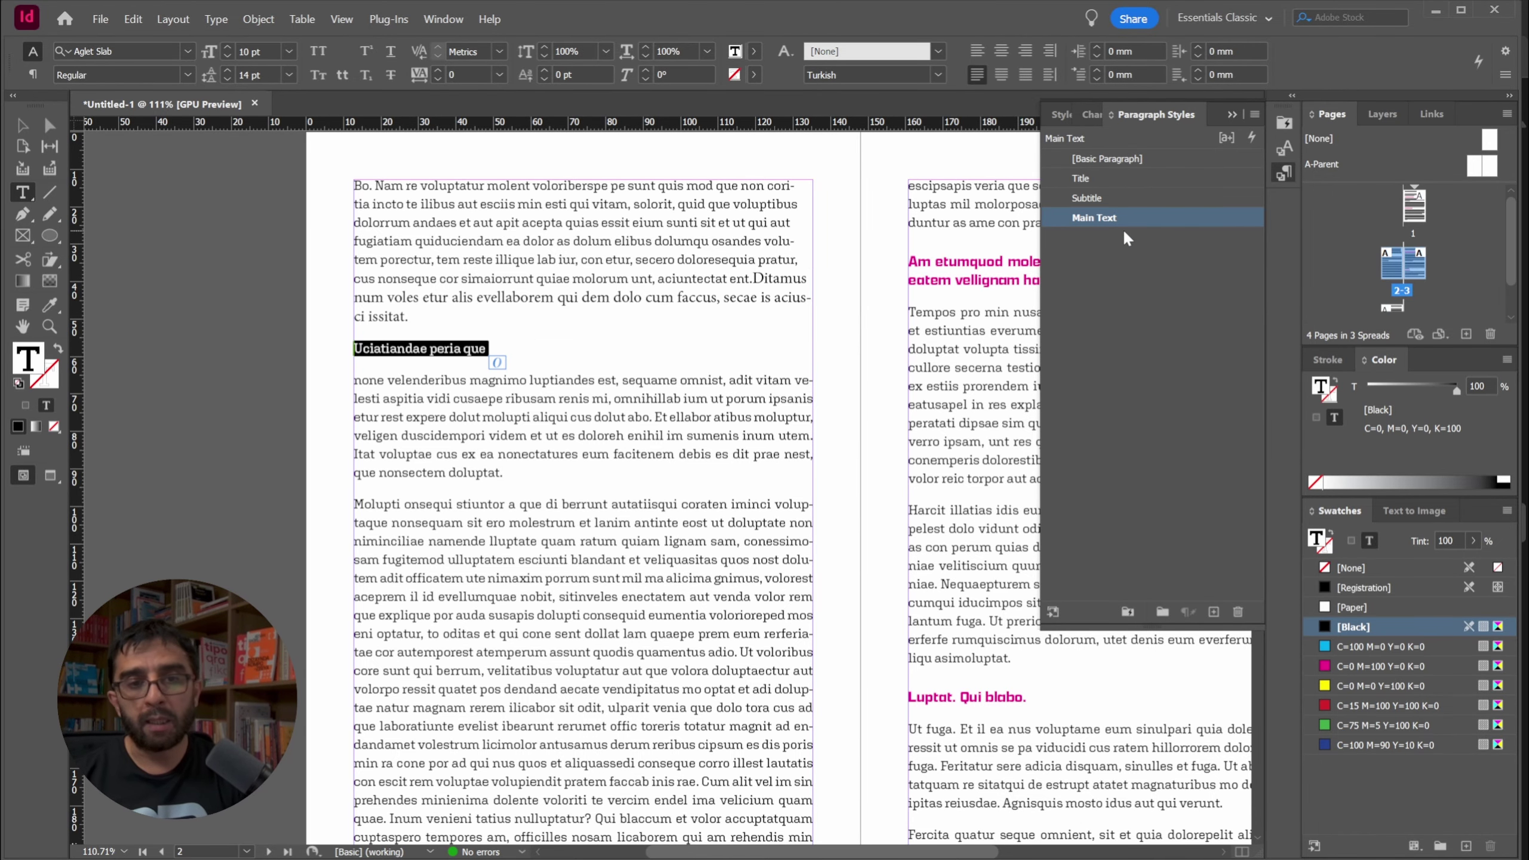
pyautogui.click(1090, 178)
# Compare the "Uciatiandae peria que" title on page 2 with the title on page 1 and check its style
pyautogui.click(425, 338)
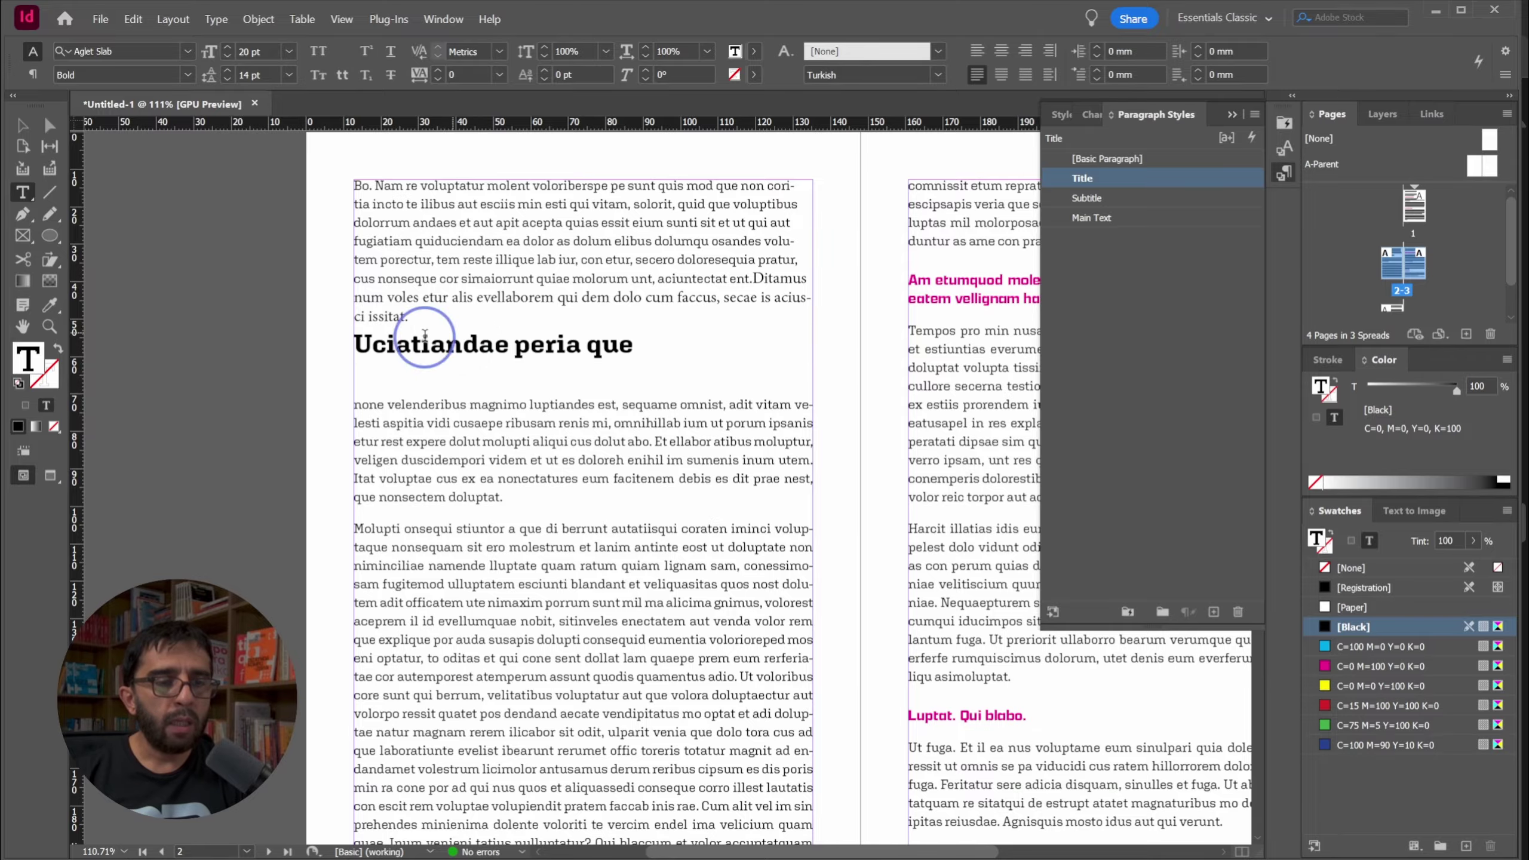
pyautogui.moveTo(680, 344); pyautogui.dragTo(317, 349)
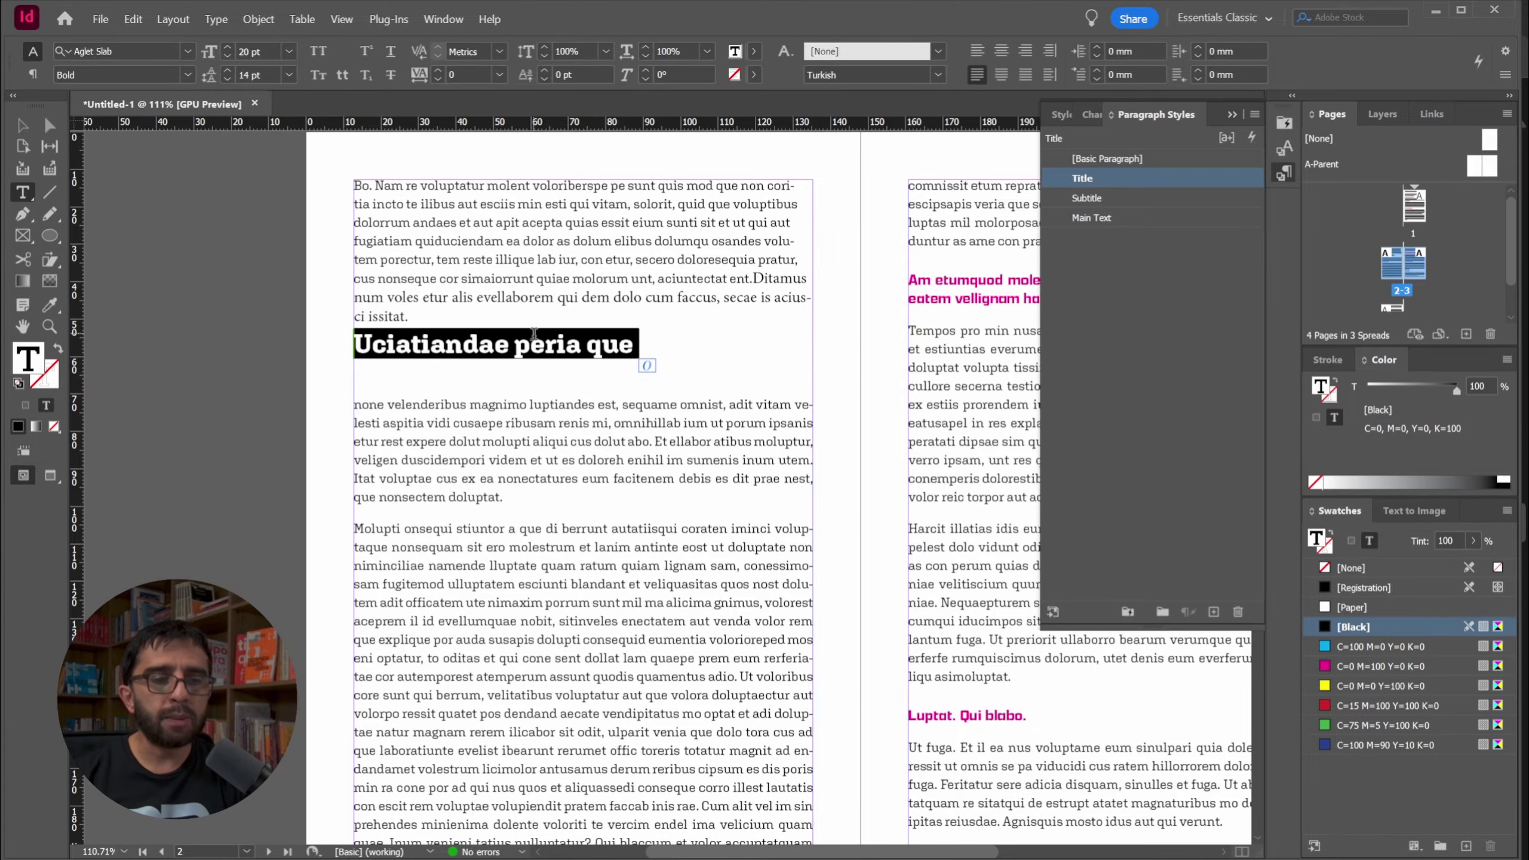
pyautogui.scroll(10, 536, 361)
pyautogui.click(22, 126)
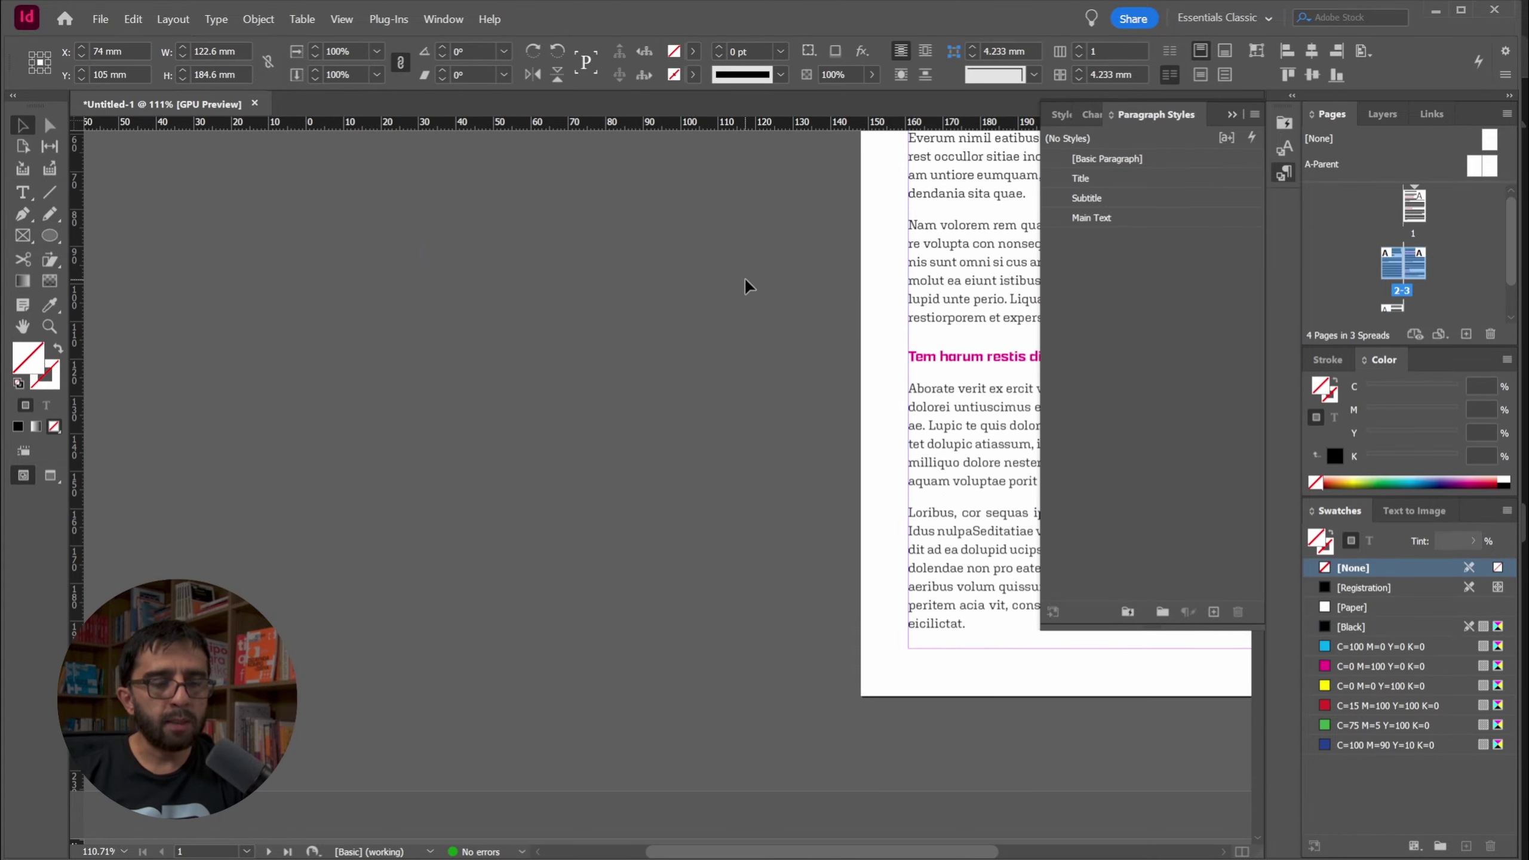
pyautogui.moveTo(747, 283); pyautogui.dragTo(442, 344)
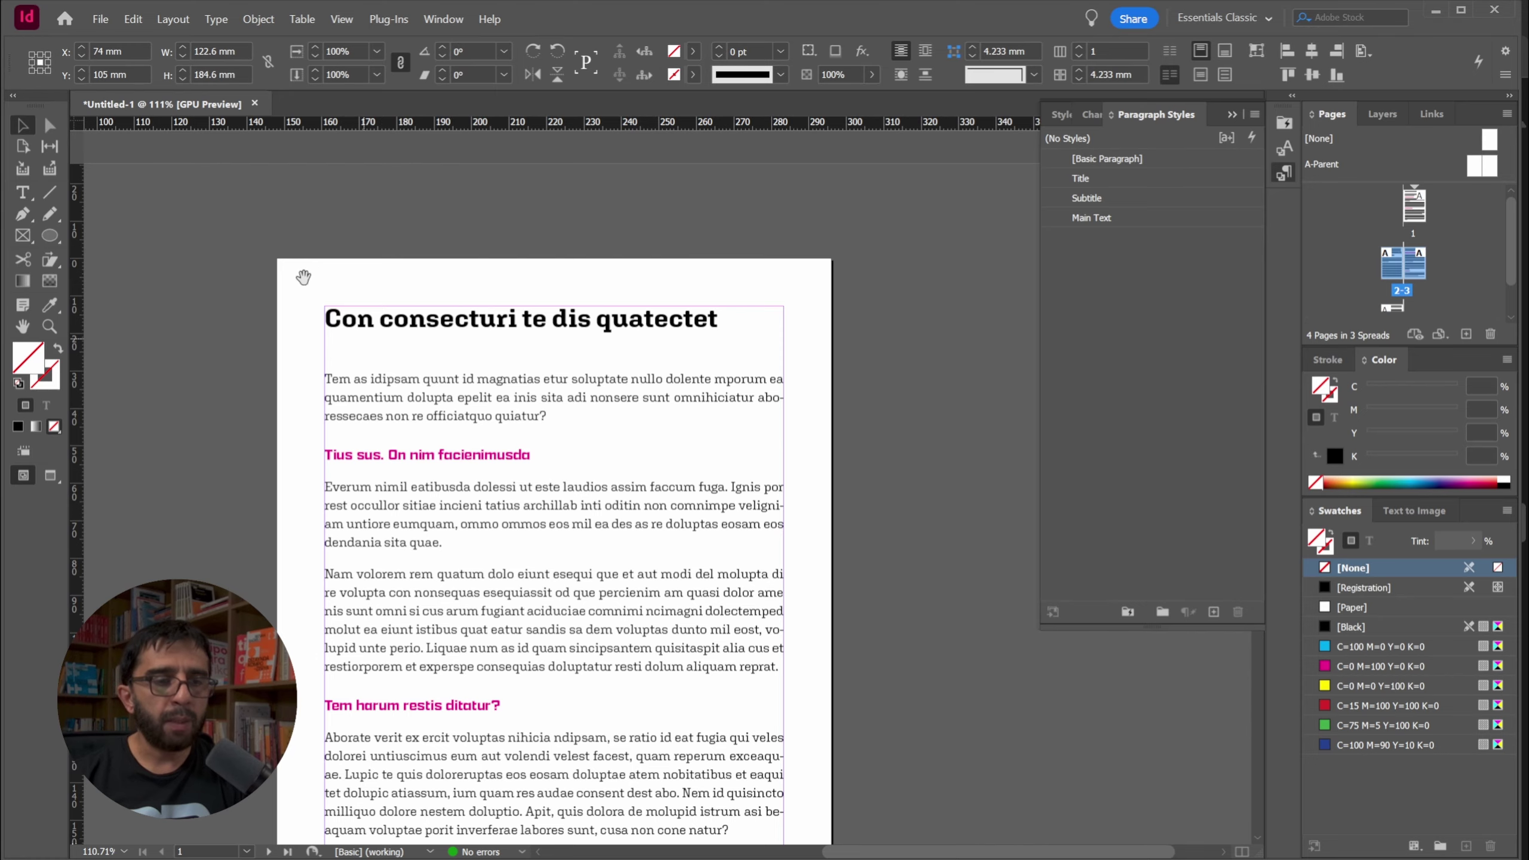
pyautogui.moveTo(376, 482); pyautogui.dragTo(475, 298)
pyautogui.scroll(-5, 475, 297)
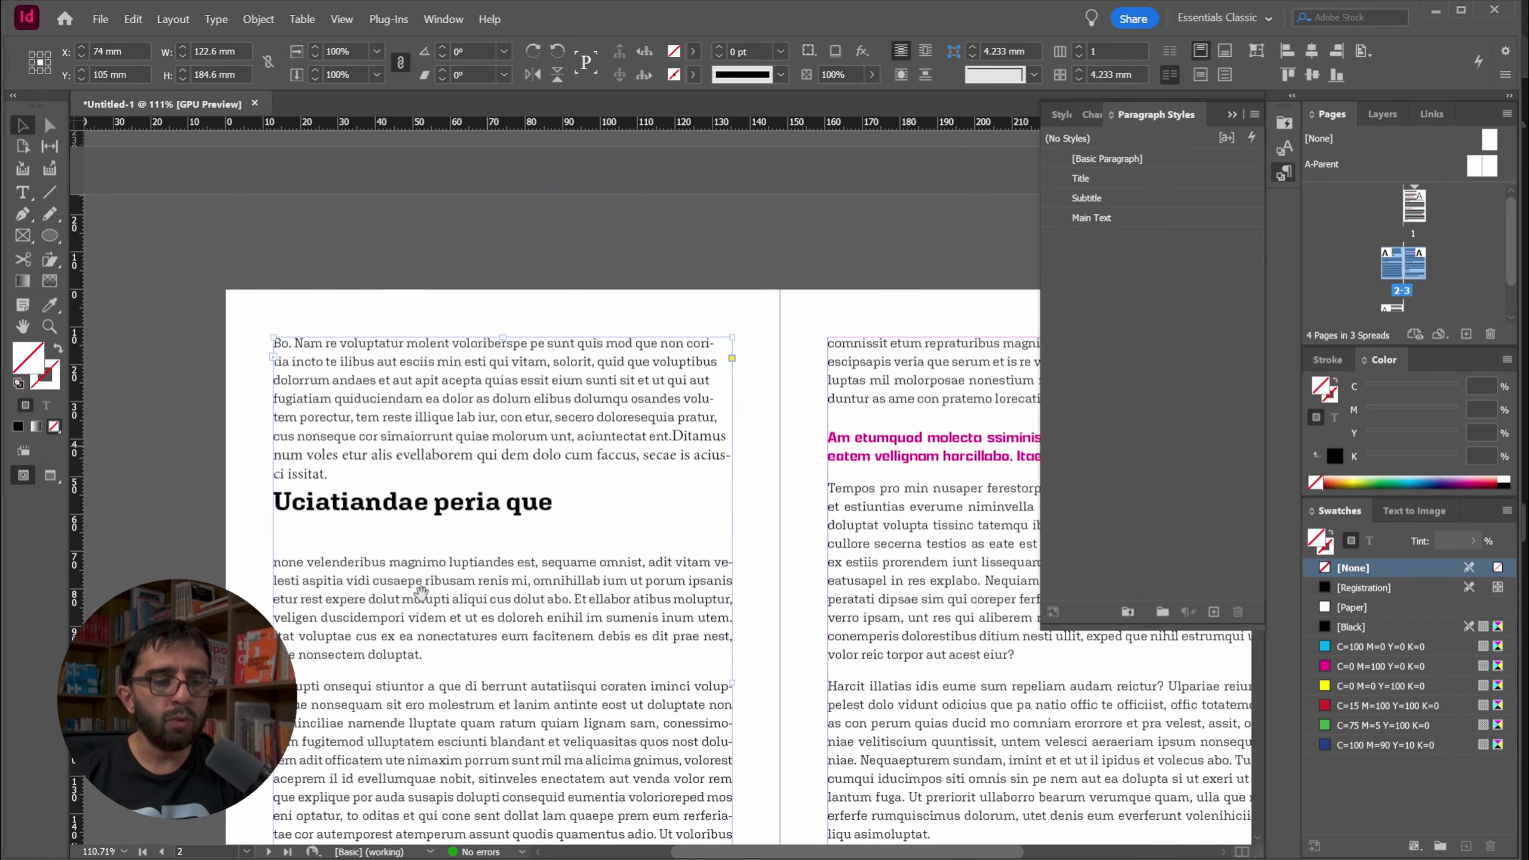
pyautogui.moveTo(480, 499); pyautogui.dragTo(472, 517)
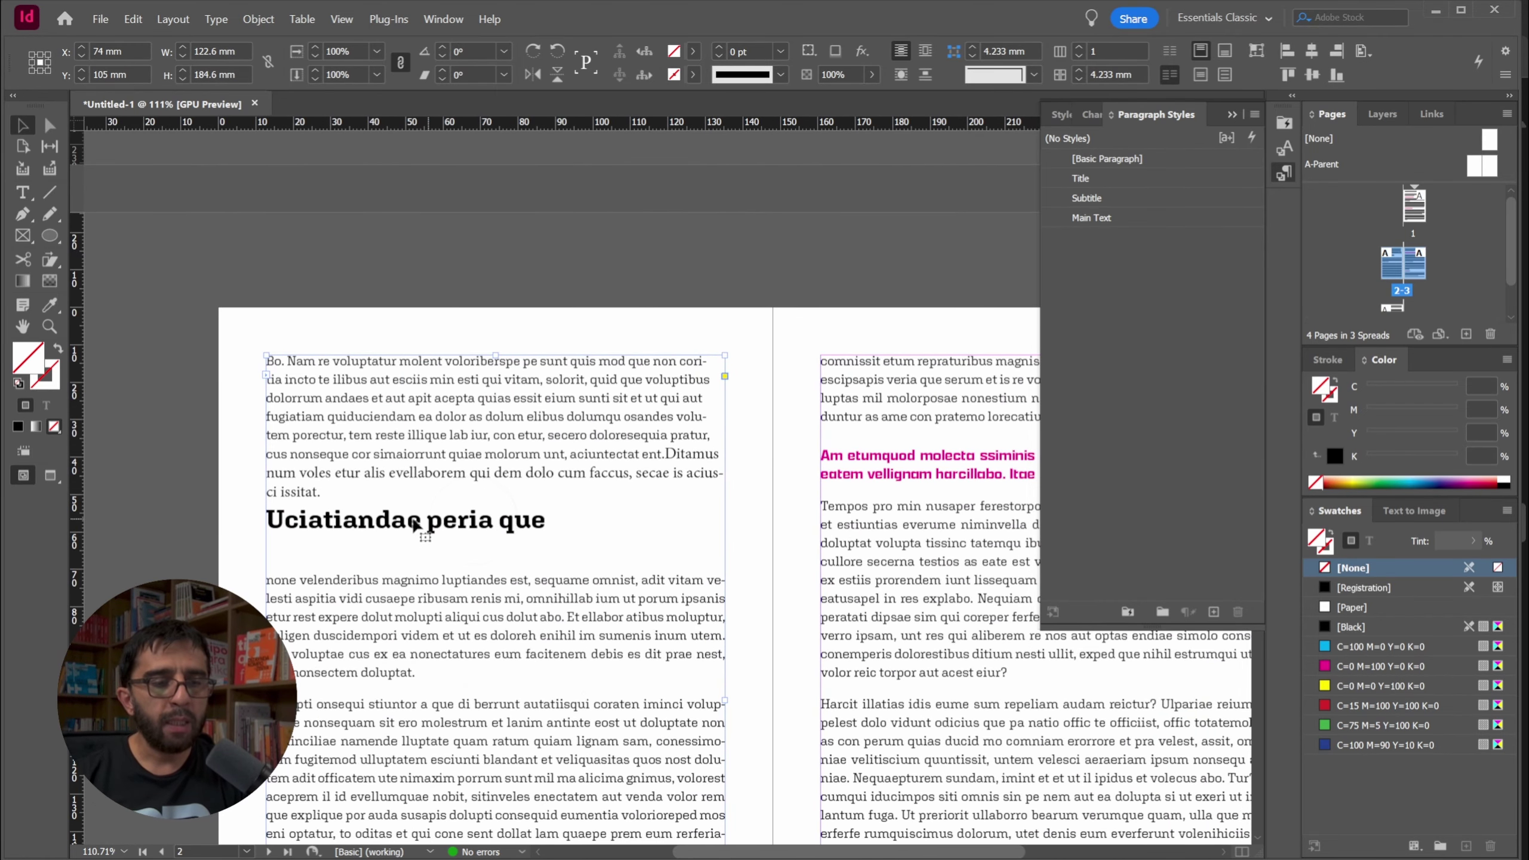
pyautogui.doubleClick(412, 524)
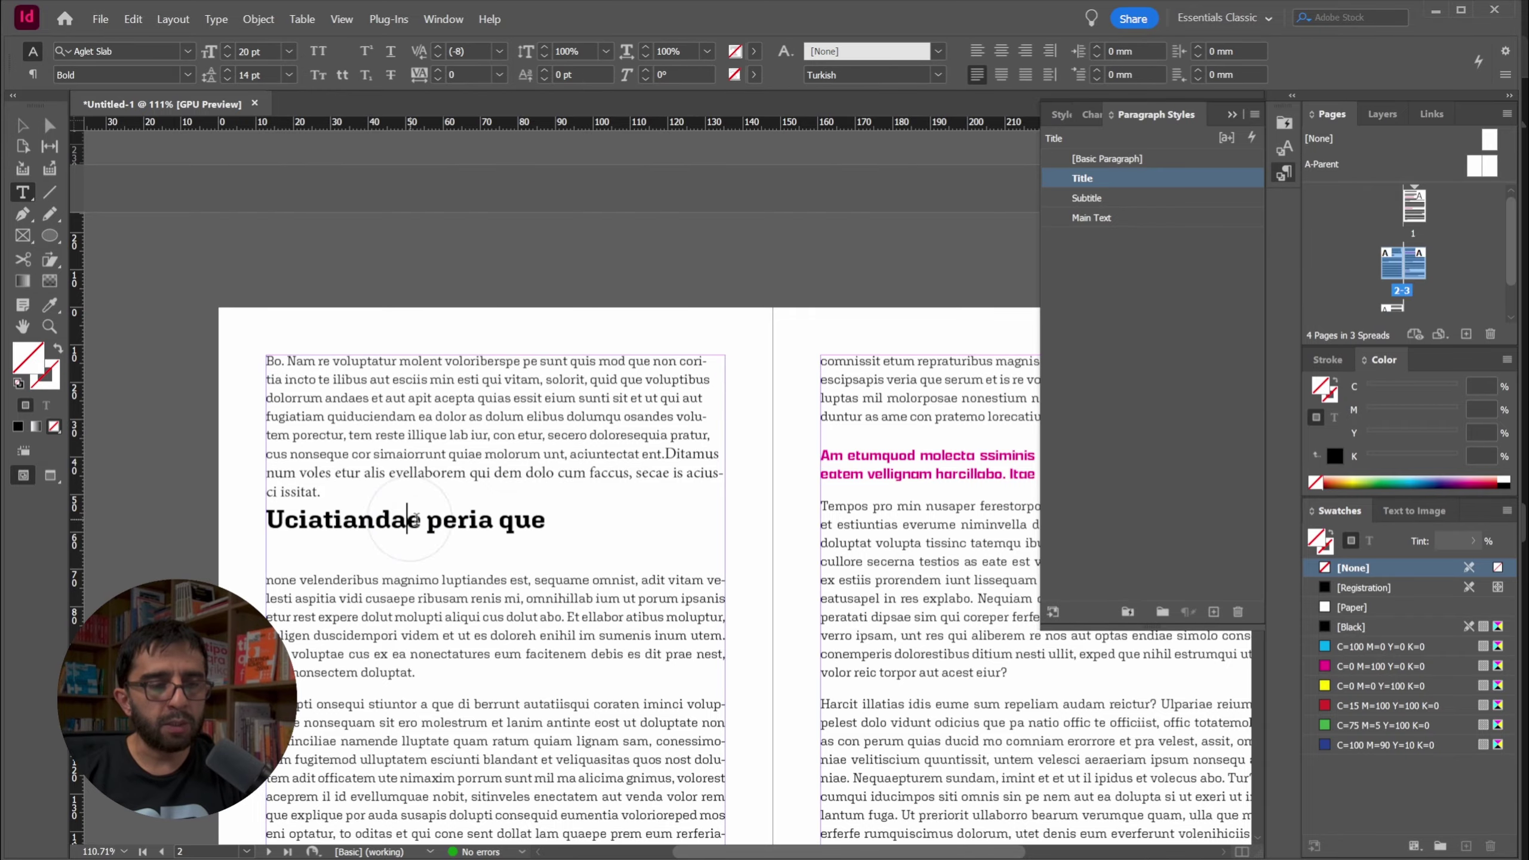
pyautogui.moveTo(597, 522); pyautogui.dragTo(208, 516)
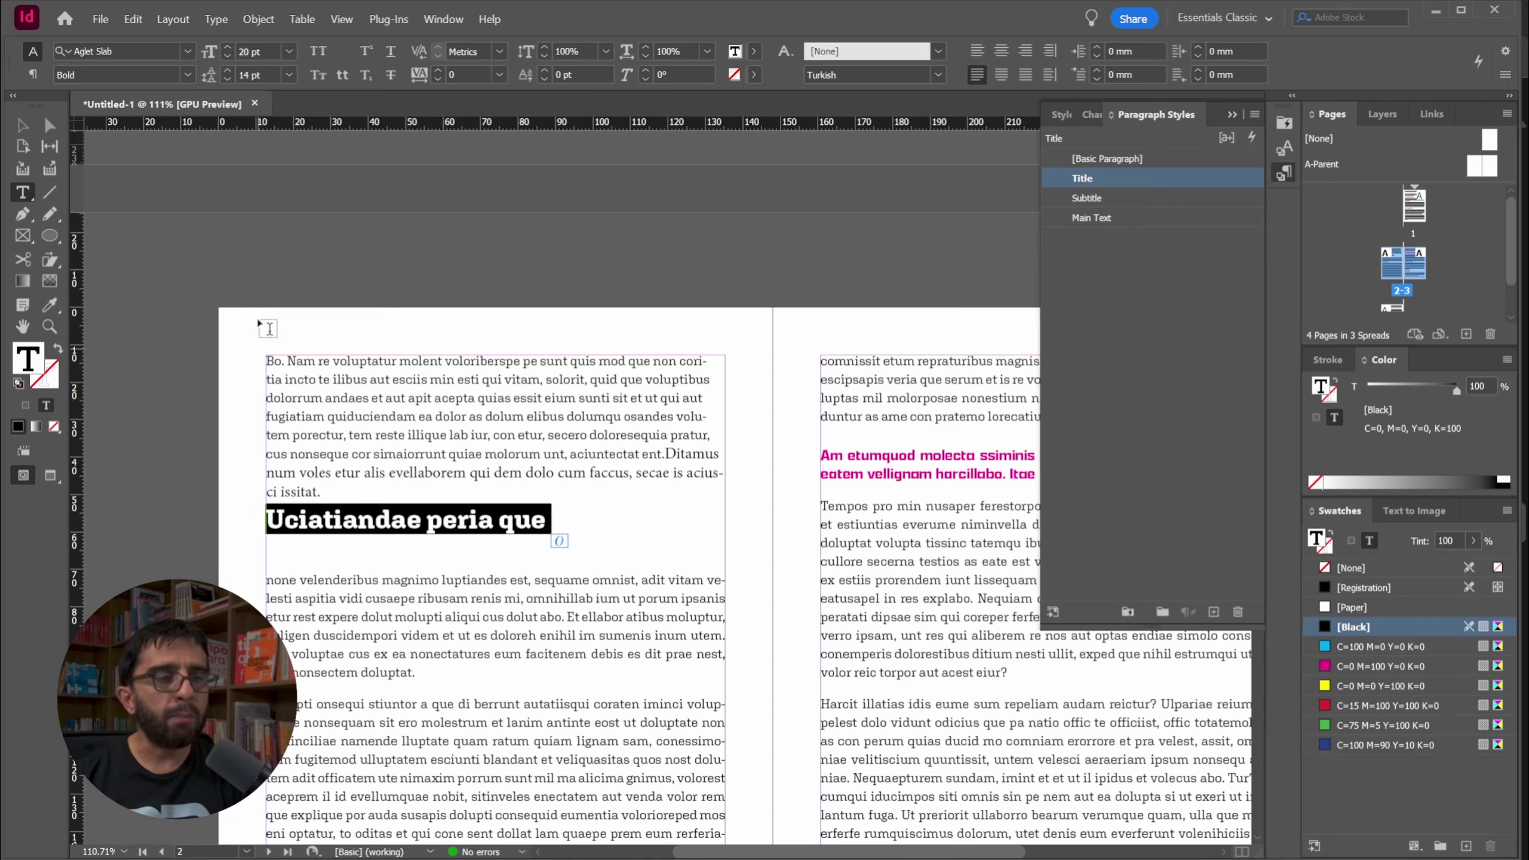
# Set the space before the "Uciatiandae peria que" title on page 2 to 15 mm
pyautogui.click(33, 74)
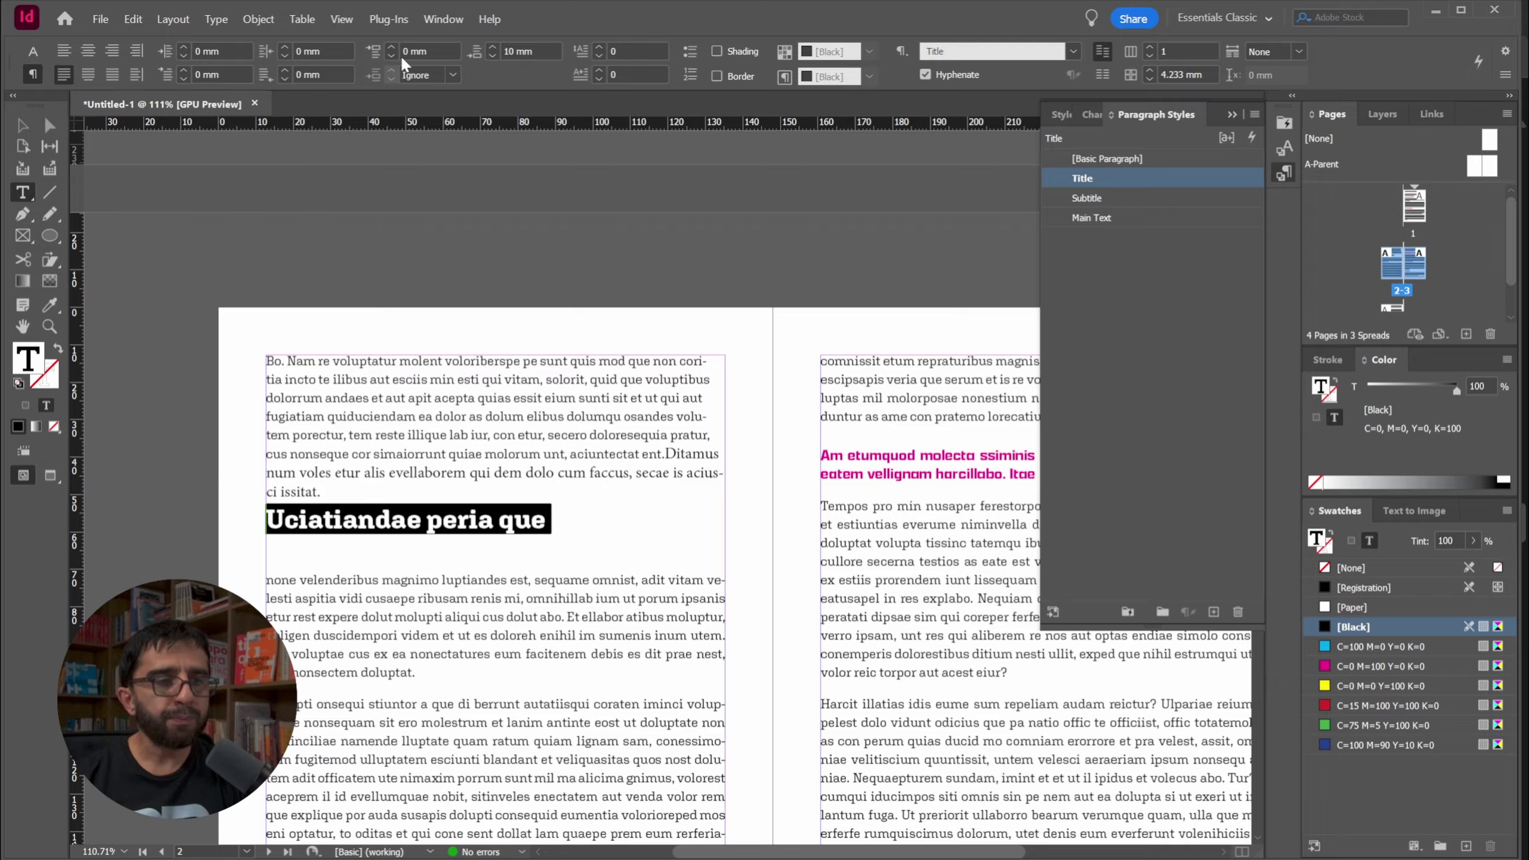
pyautogui.click(388, 522)
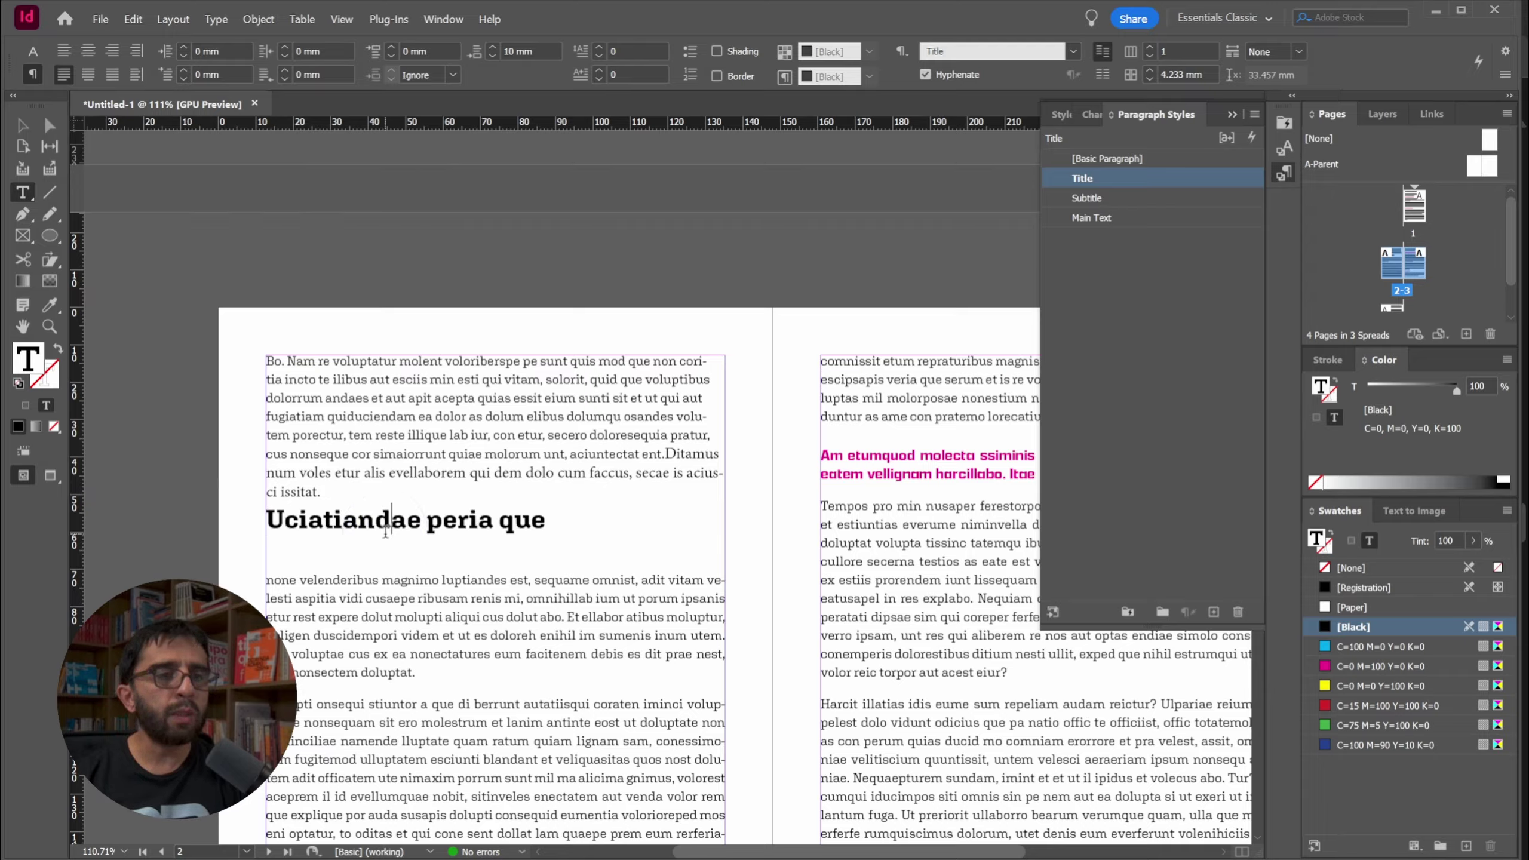
pyautogui.press('End')
pyautogui.hotkey('shift', 'Home')
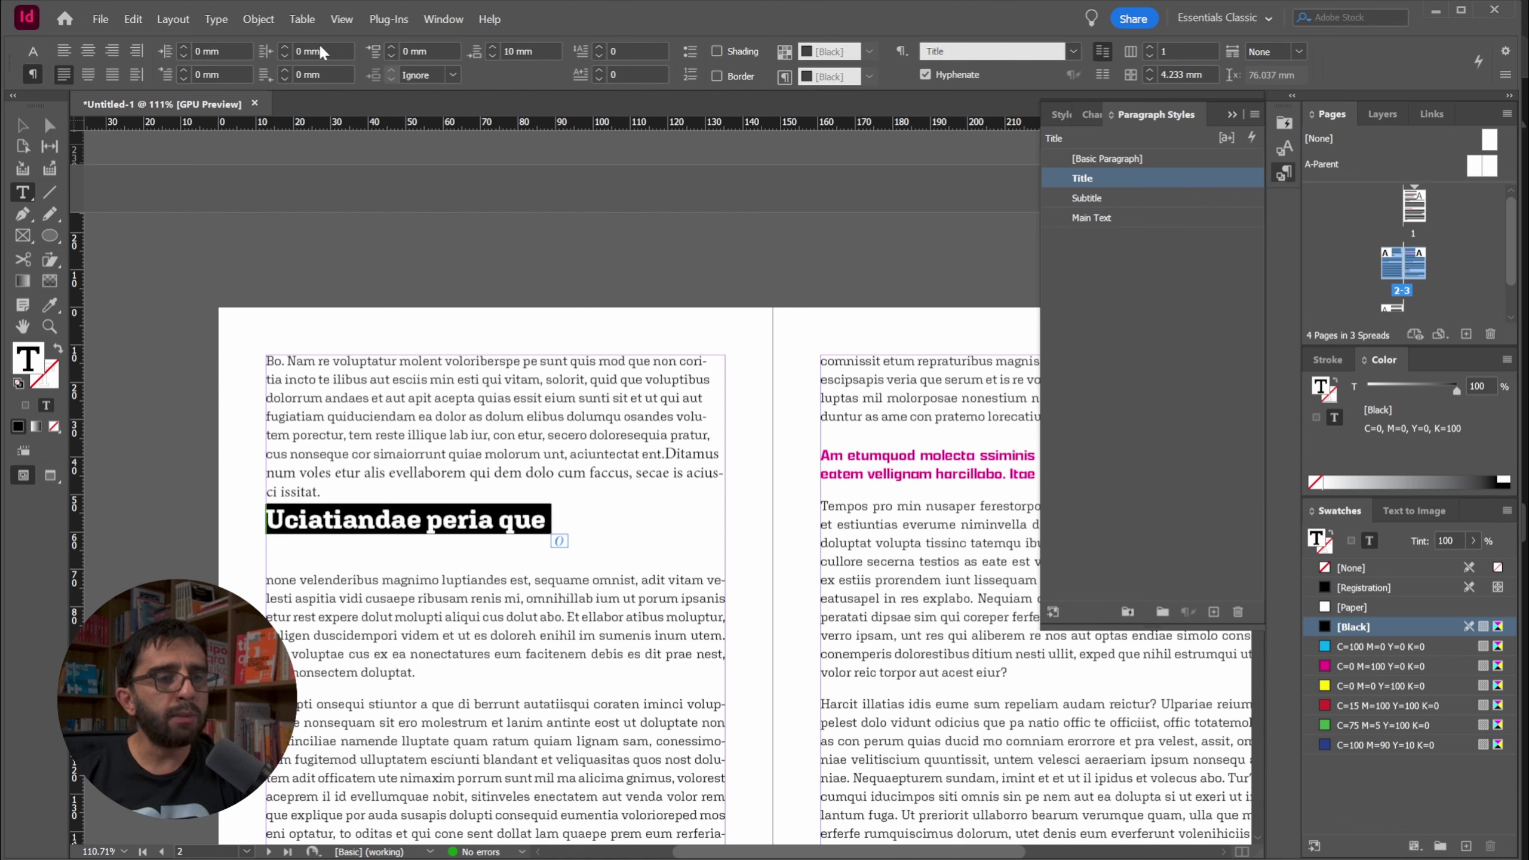
pyautogui.click(426, 55)
pyautogui.write('15')
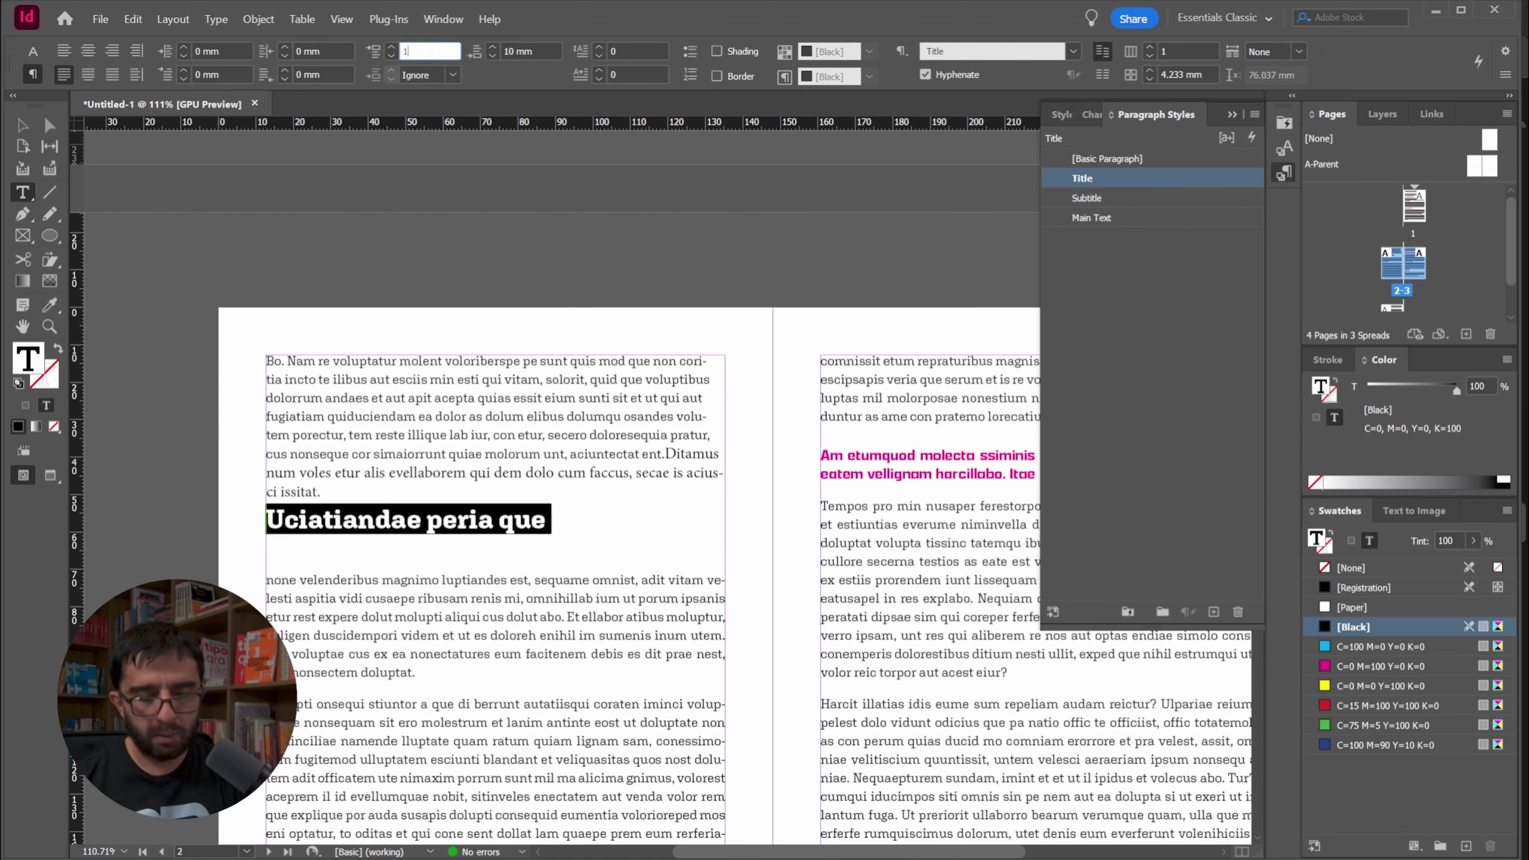
pyautogui.press('Return')
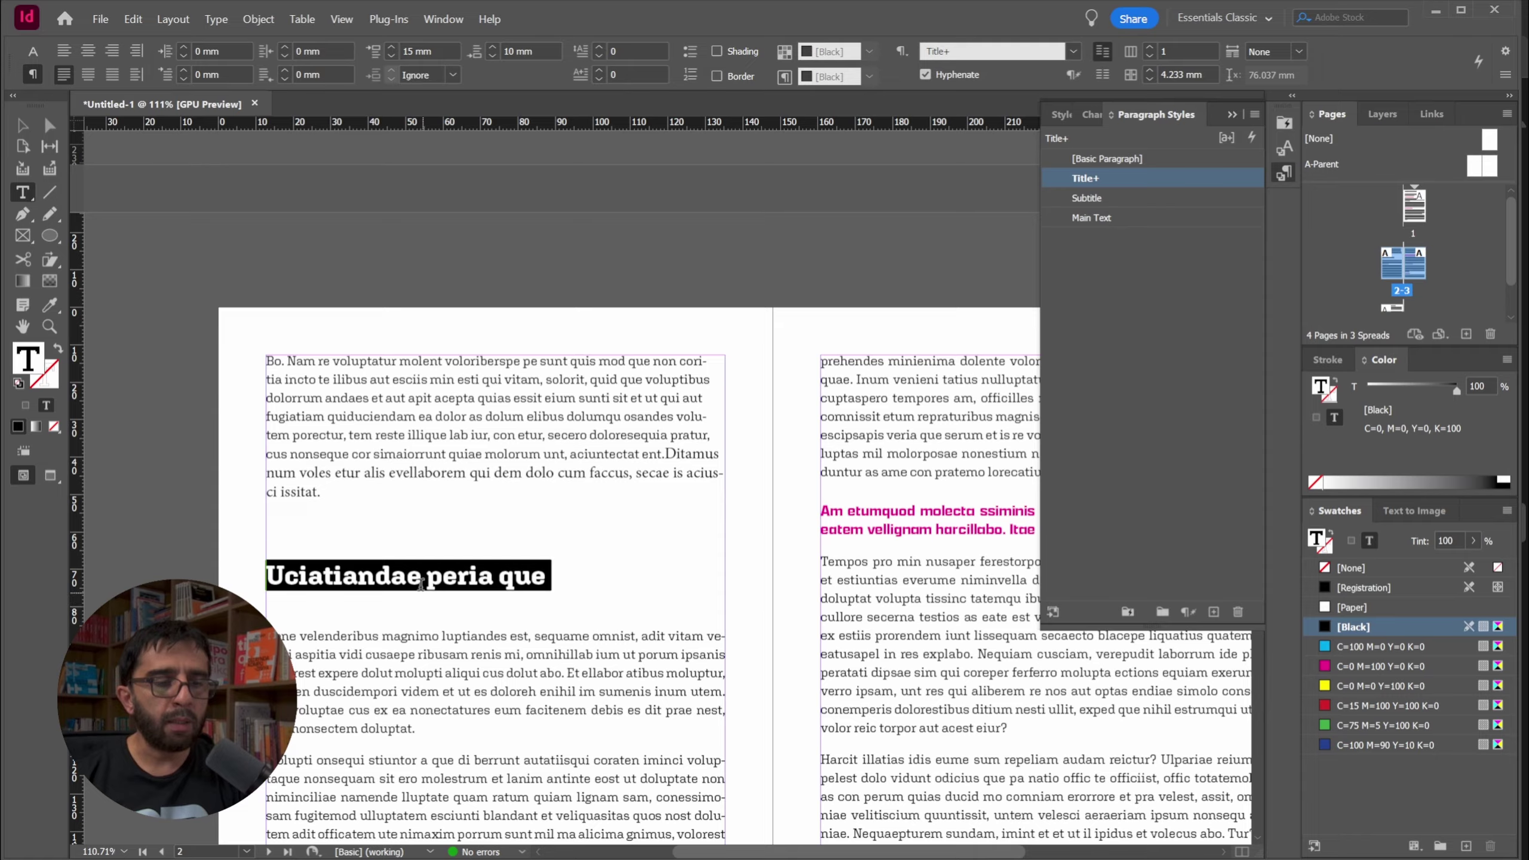
# Set the "Uciatiandae peria que" title's font size to 24 pt and its font style to Light
pyautogui.click(277, 575)
pyautogui.moveTo(561, 580); pyautogui.dragTo(260, 575)
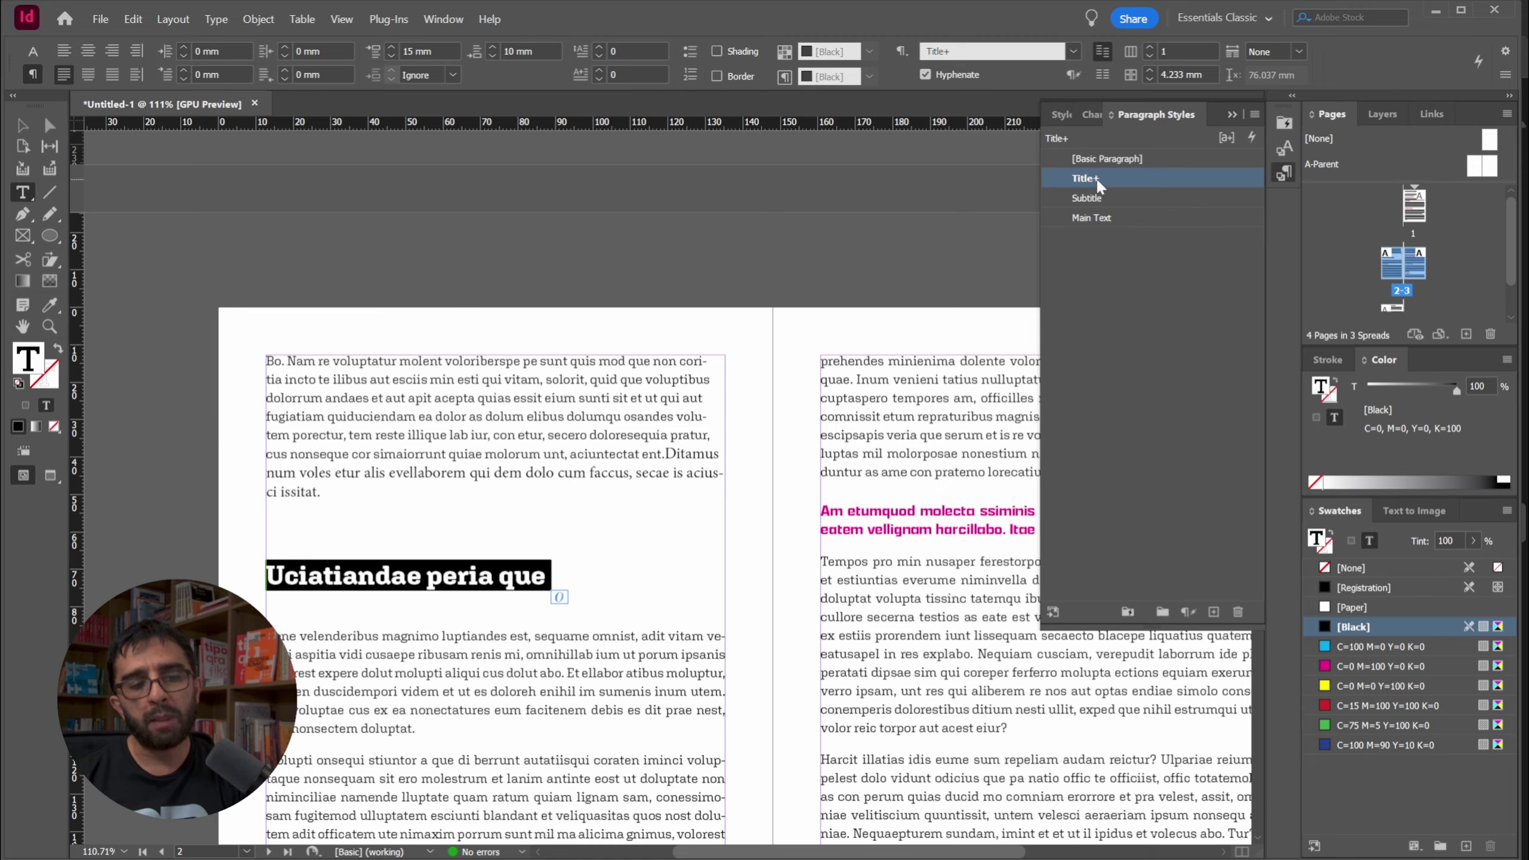
pyautogui.moveTo(559, 579); pyautogui.dragTo(247, 572)
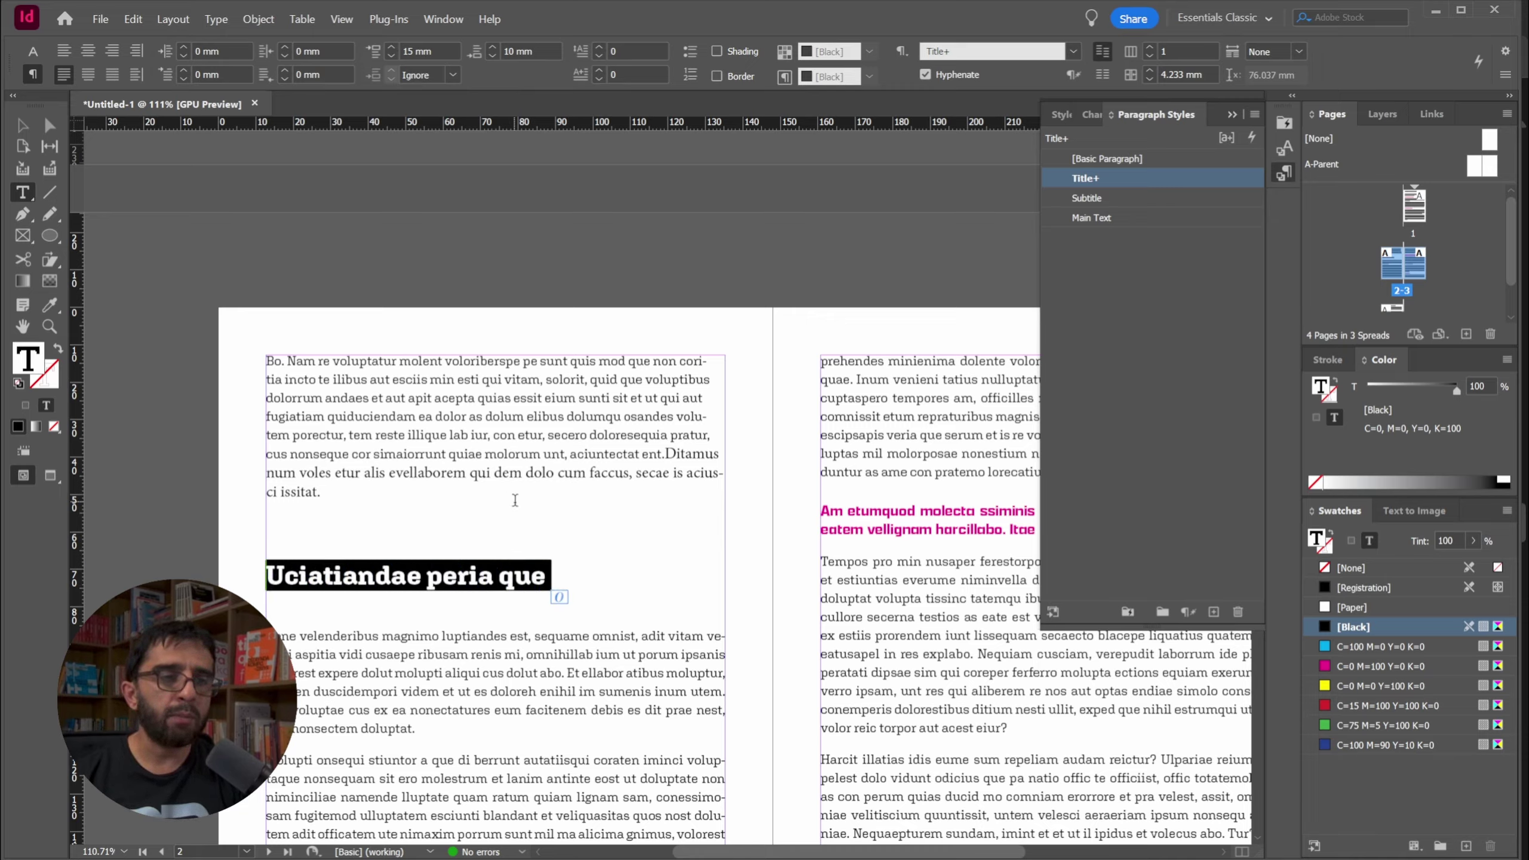
pyautogui.click(34, 52)
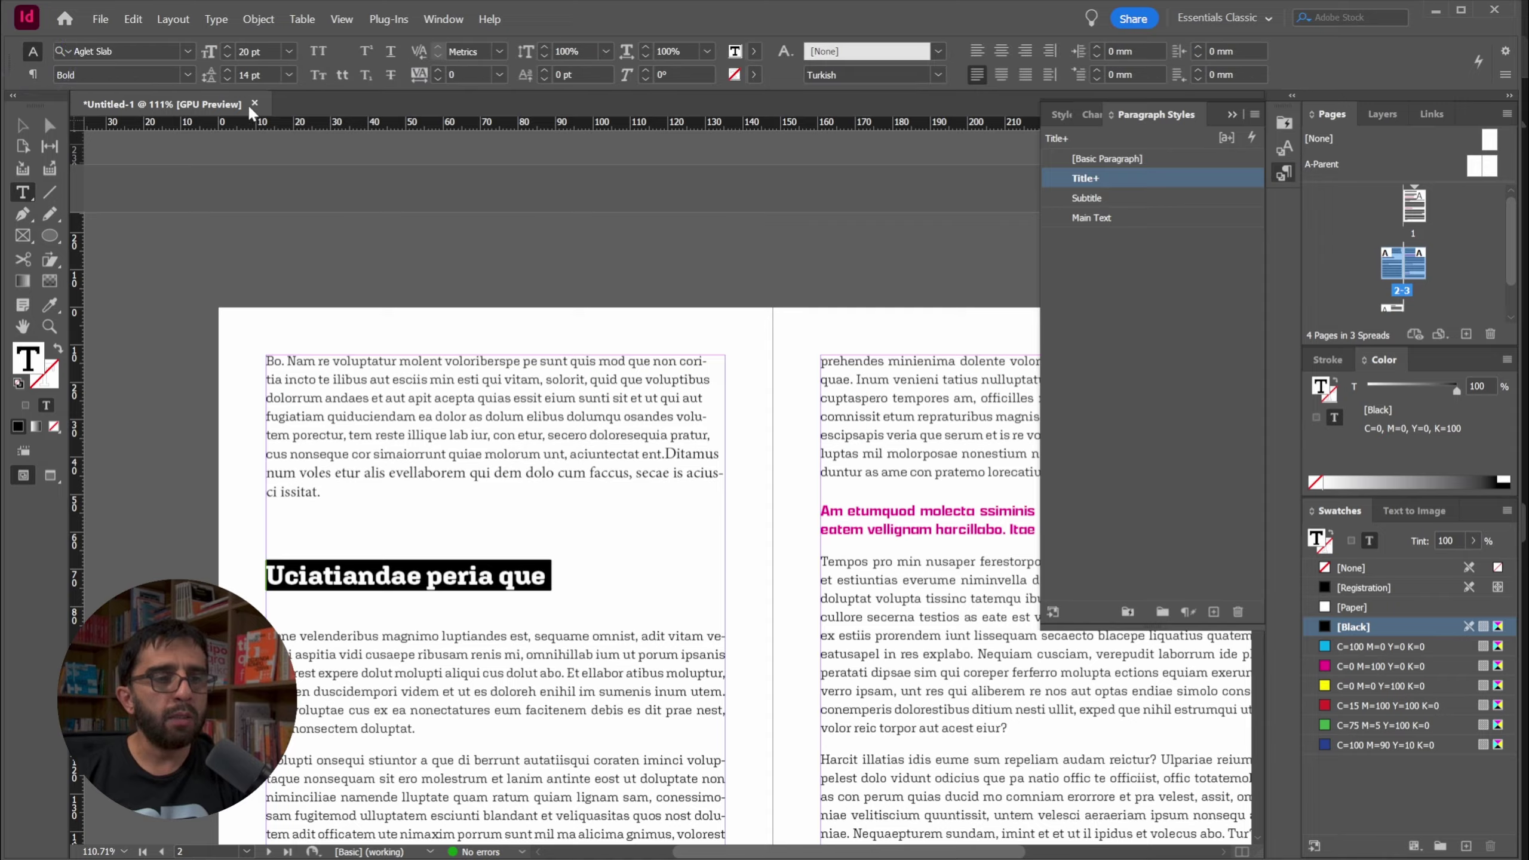
pyautogui.click(287, 52)
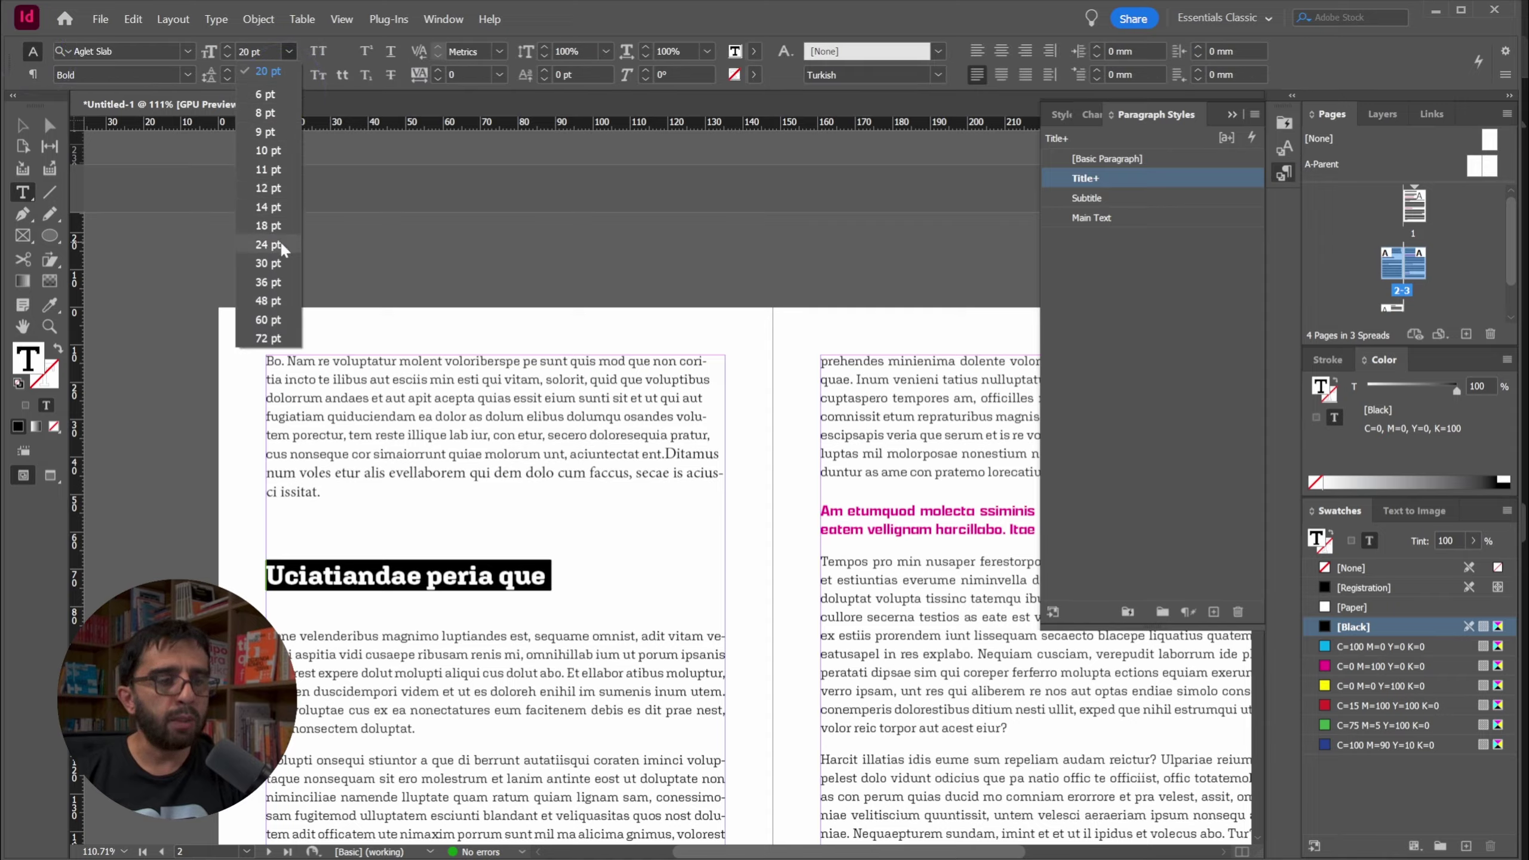
pyautogui.click(281, 244)
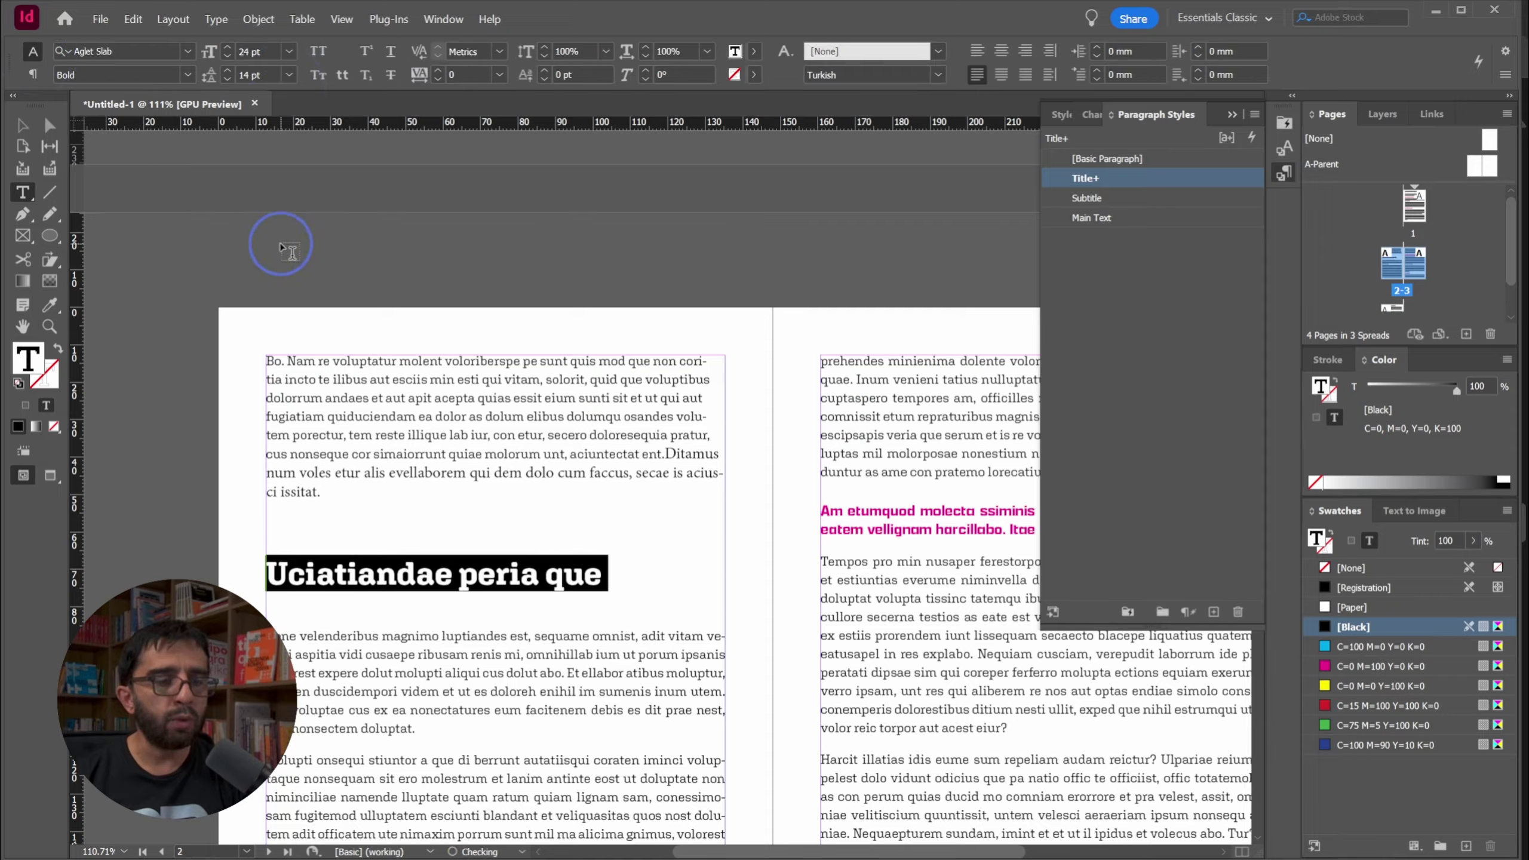
pyautogui.click(186, 75)
pyautogui.click(117, 103)
pyautogui.click(554, 561)
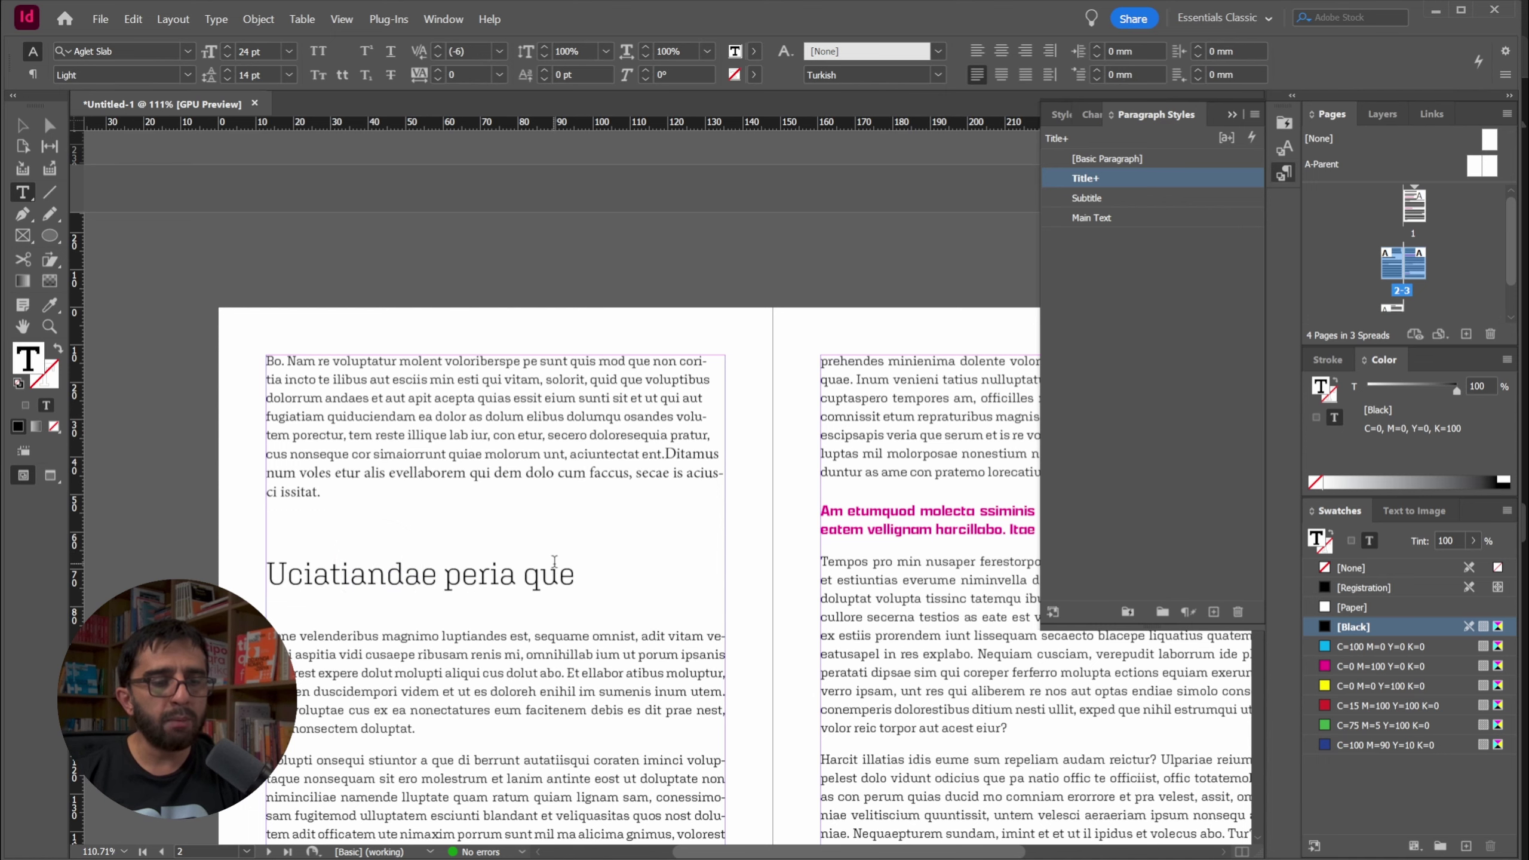
pyautogui.tripleClick(554, 561)
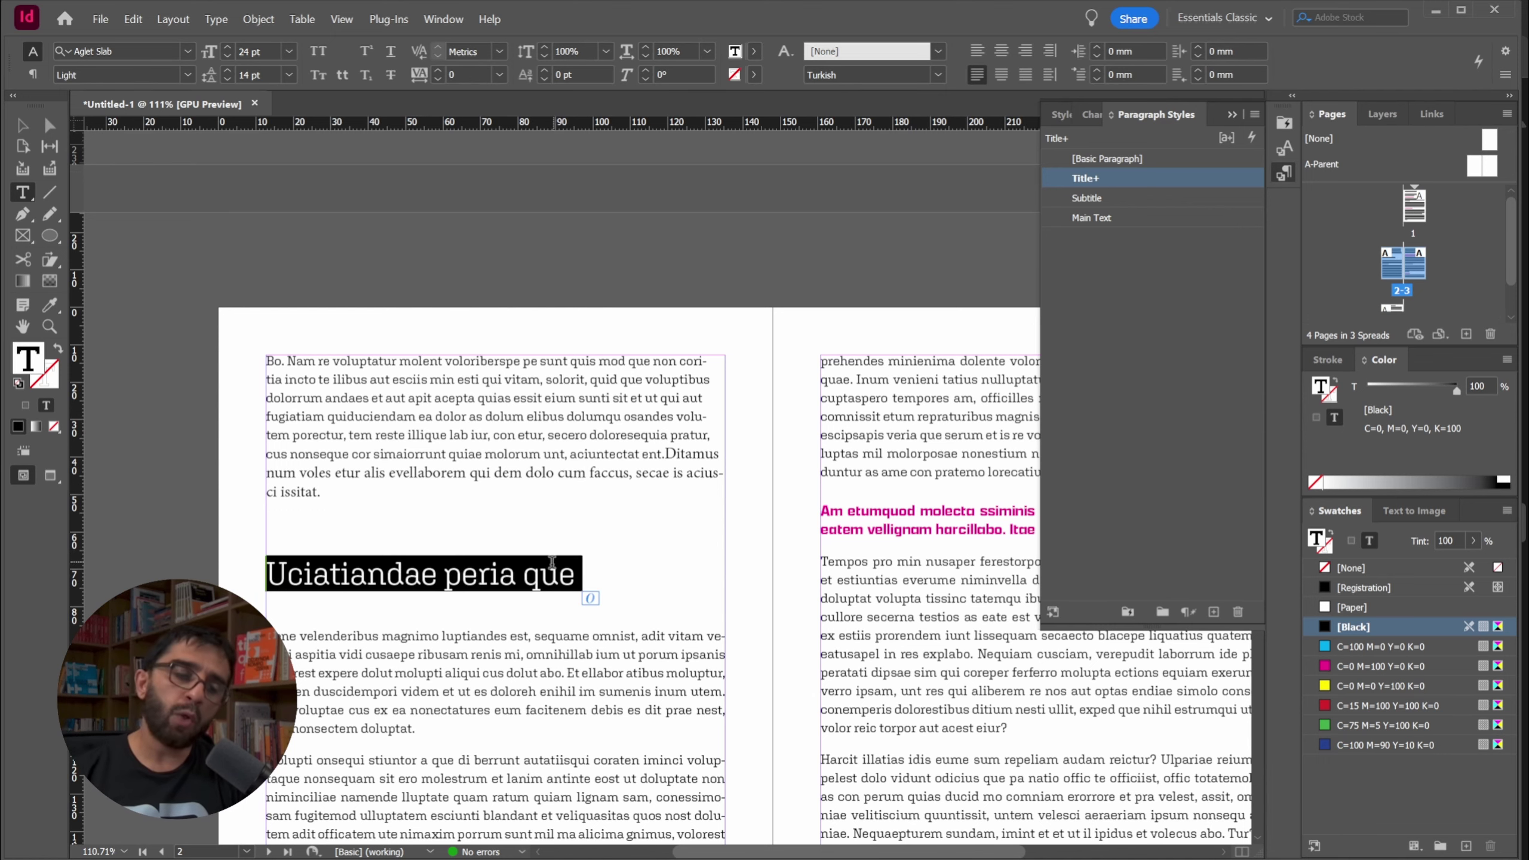
# Clear the Title style overrides from "Uciatiandae peria que" on page 2 and undo the clearing
pyautogui.click(566, 595)
pyautogui.scroll(15, 580, 564)
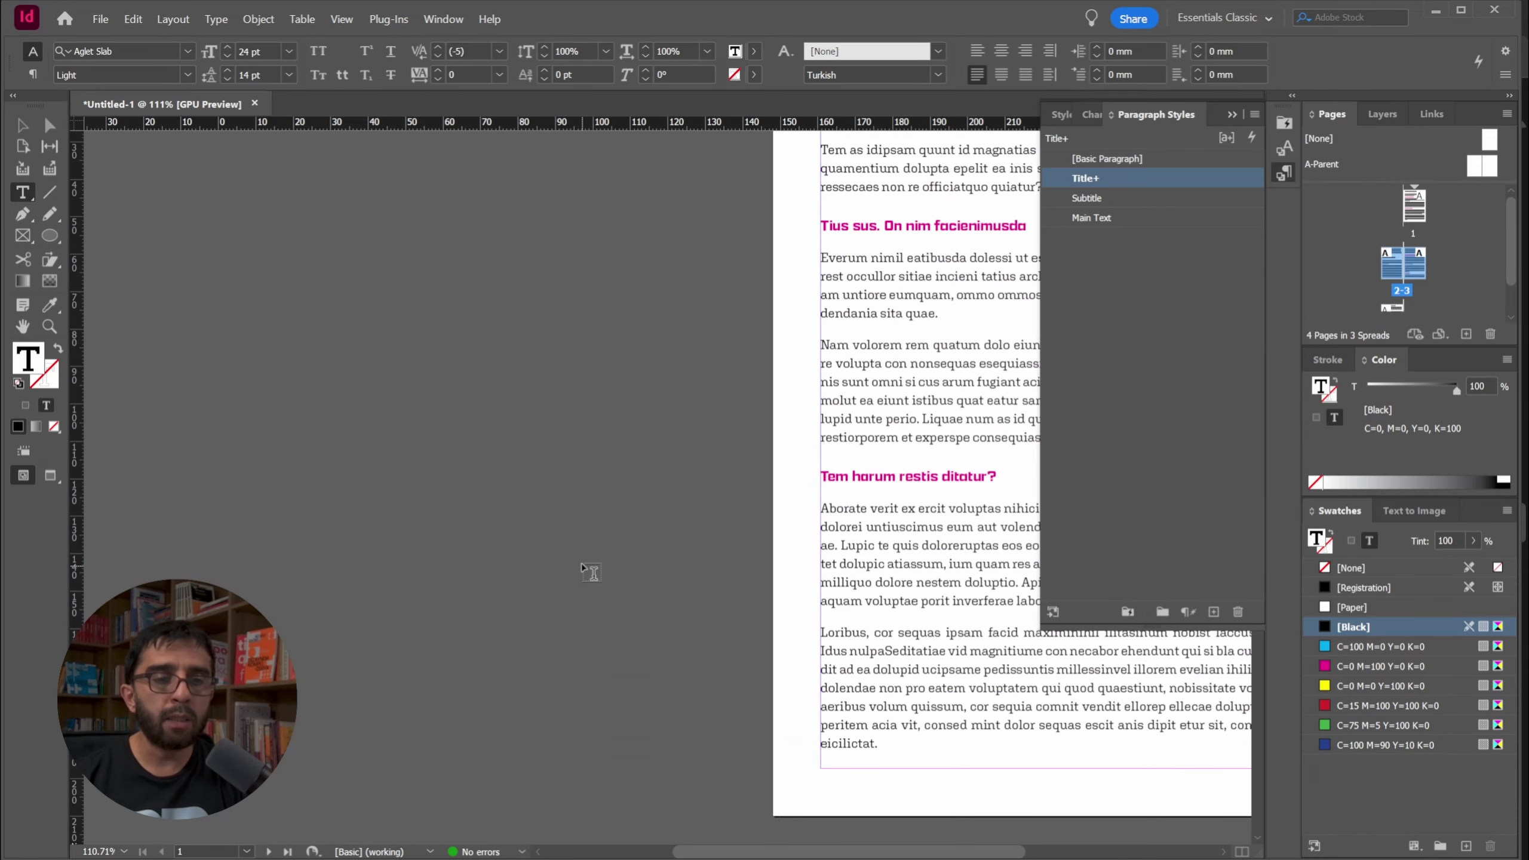
pyautogui.scroll(-15, 693, 447)
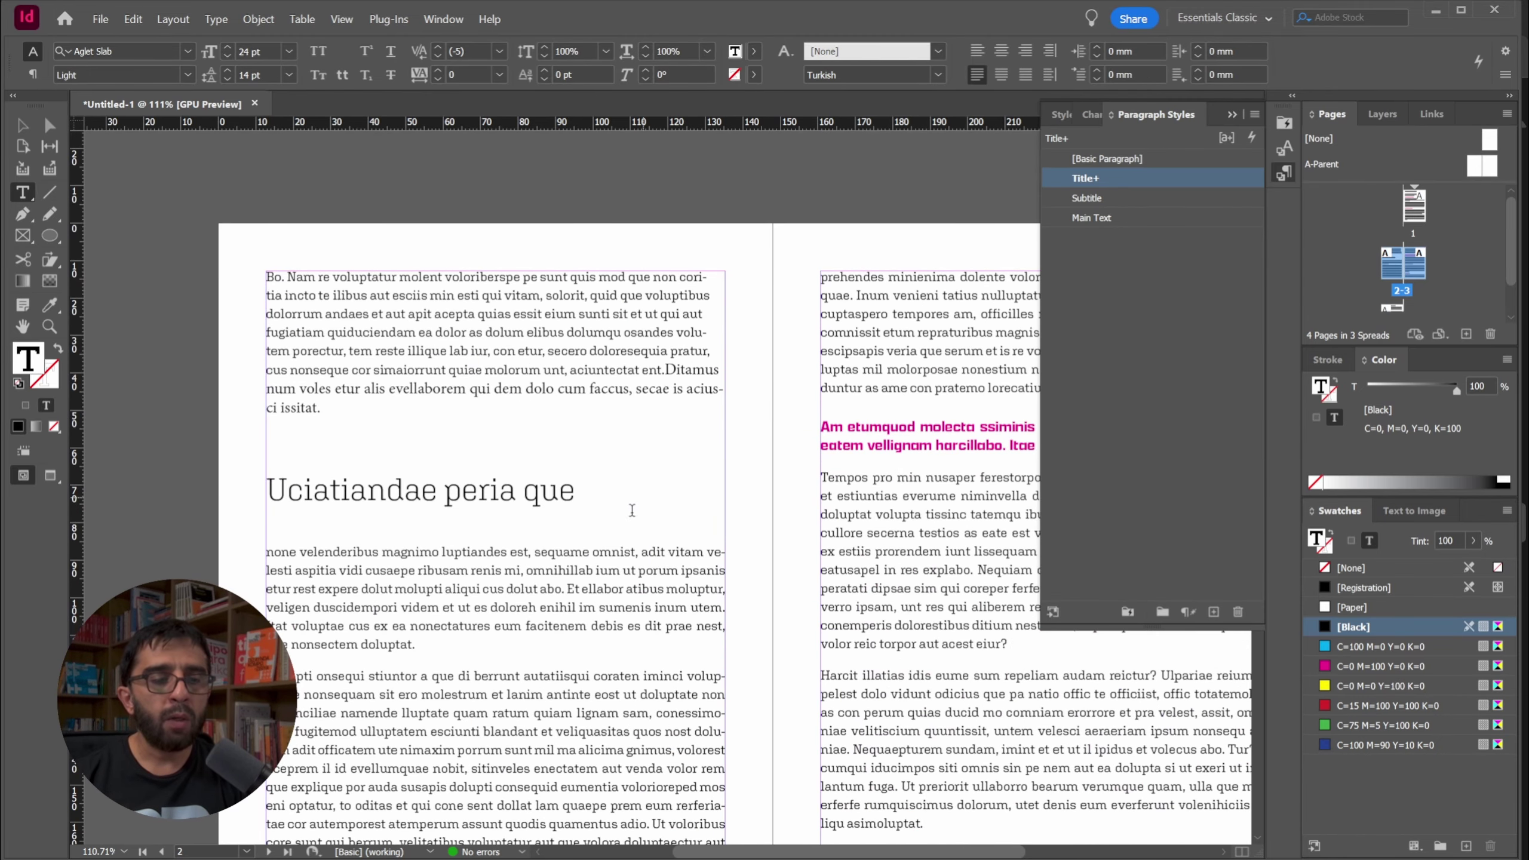
pyautogui.moveTo(627, 505); pyautogui.dragTo(211, 500)
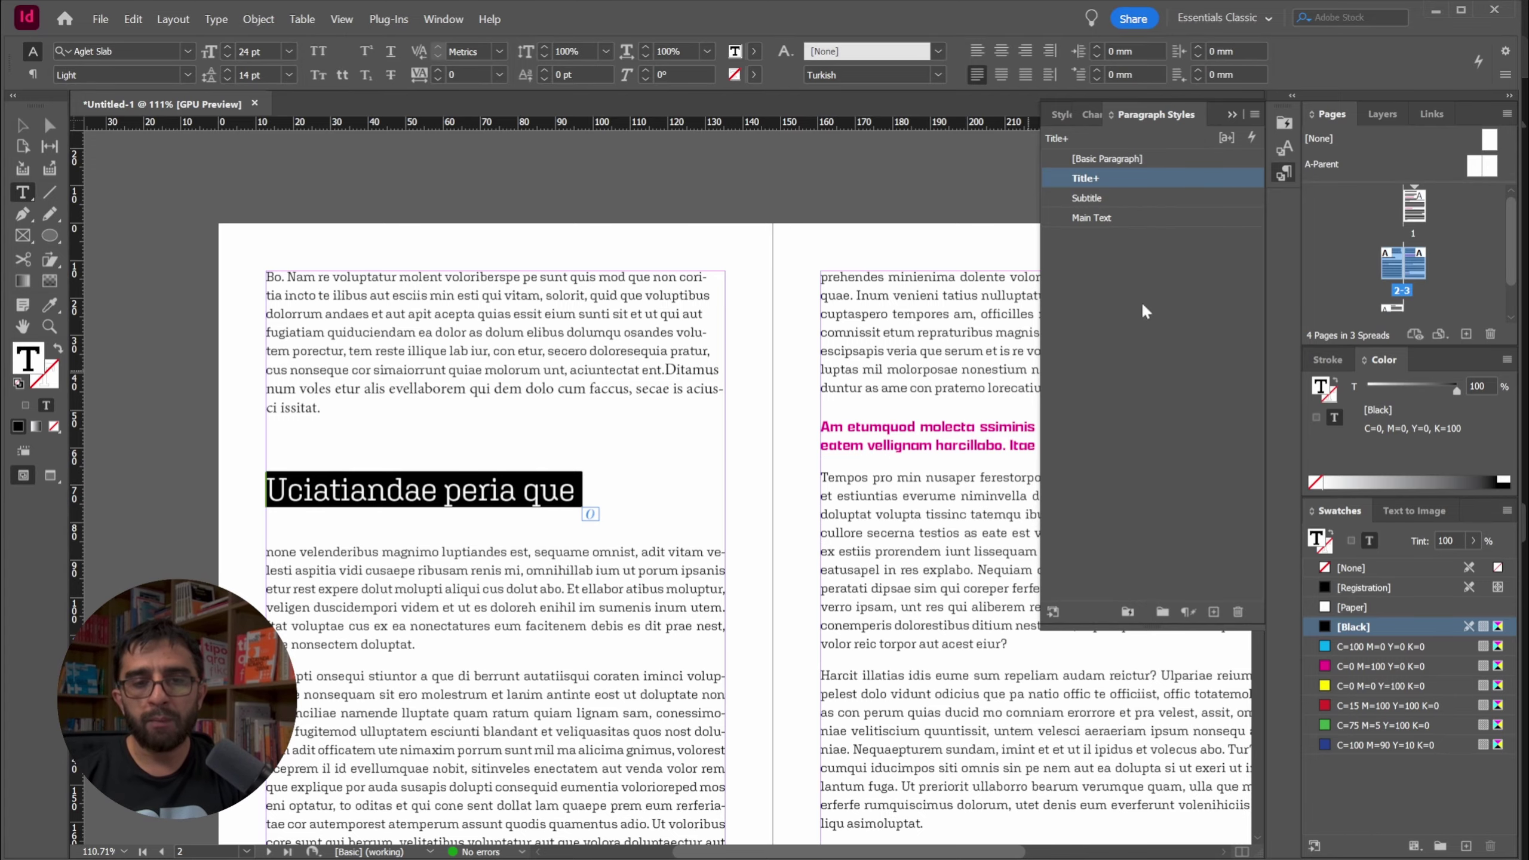
pyautogui.moveTo(1105, 630); pyautogui.dragTo(1112, 384)
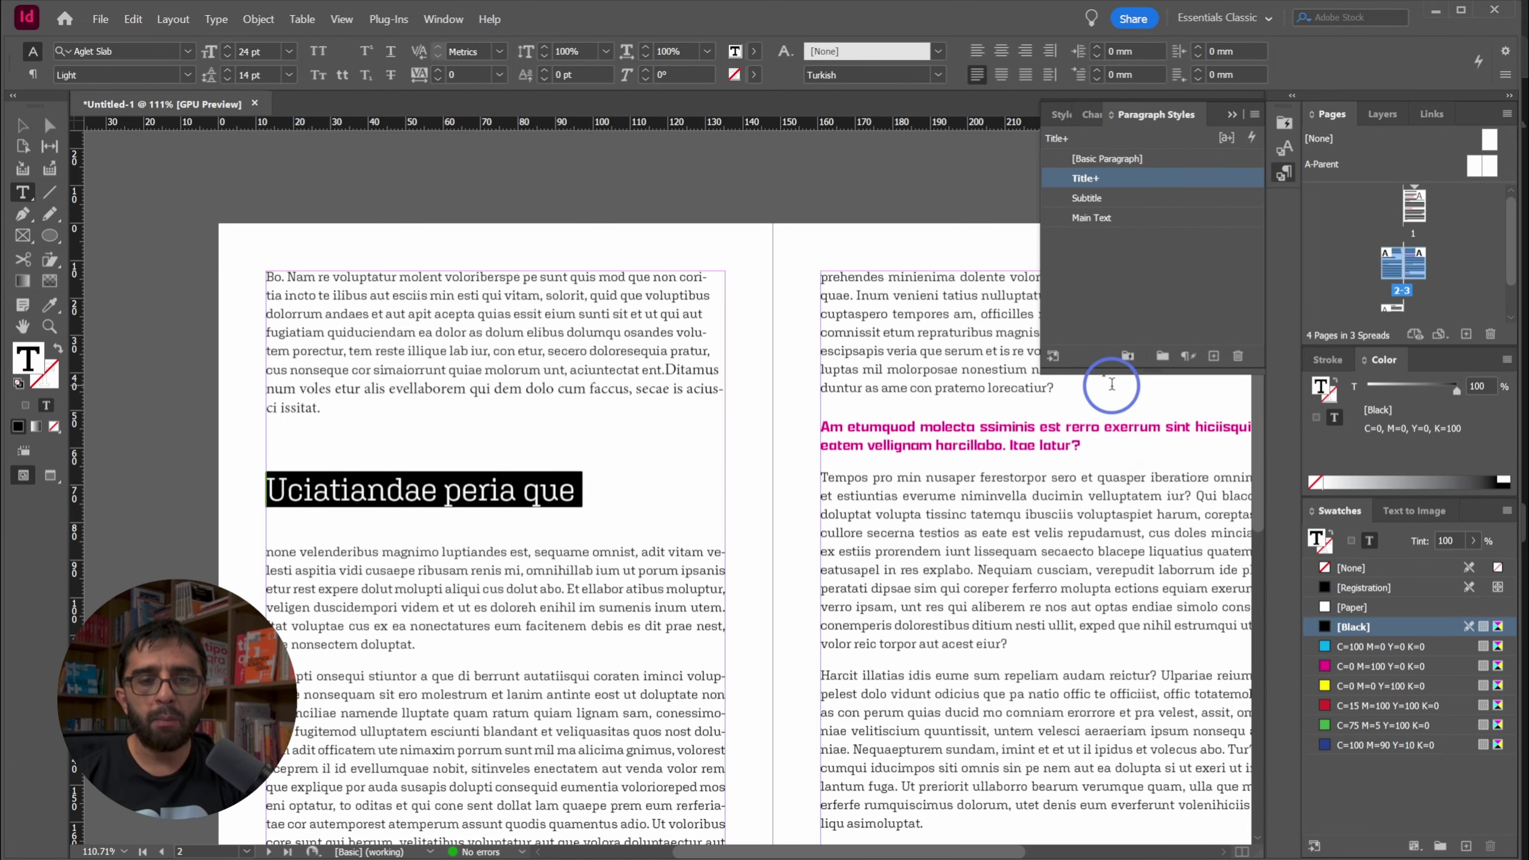
pyautogui.click(1188, 357)
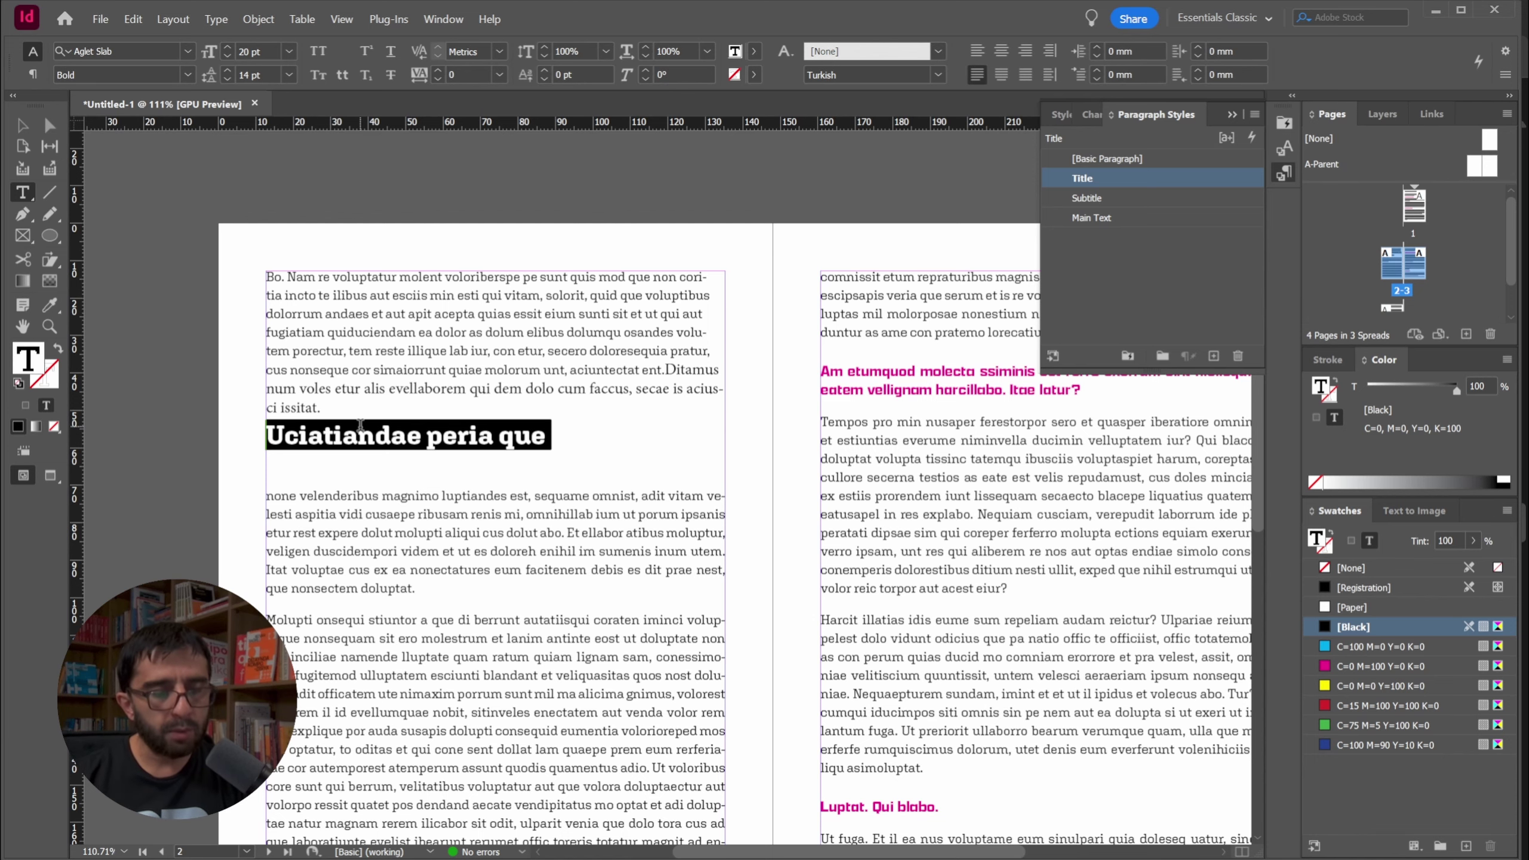
pyautogui.hotkey('ctrl', 'shift', 'z')
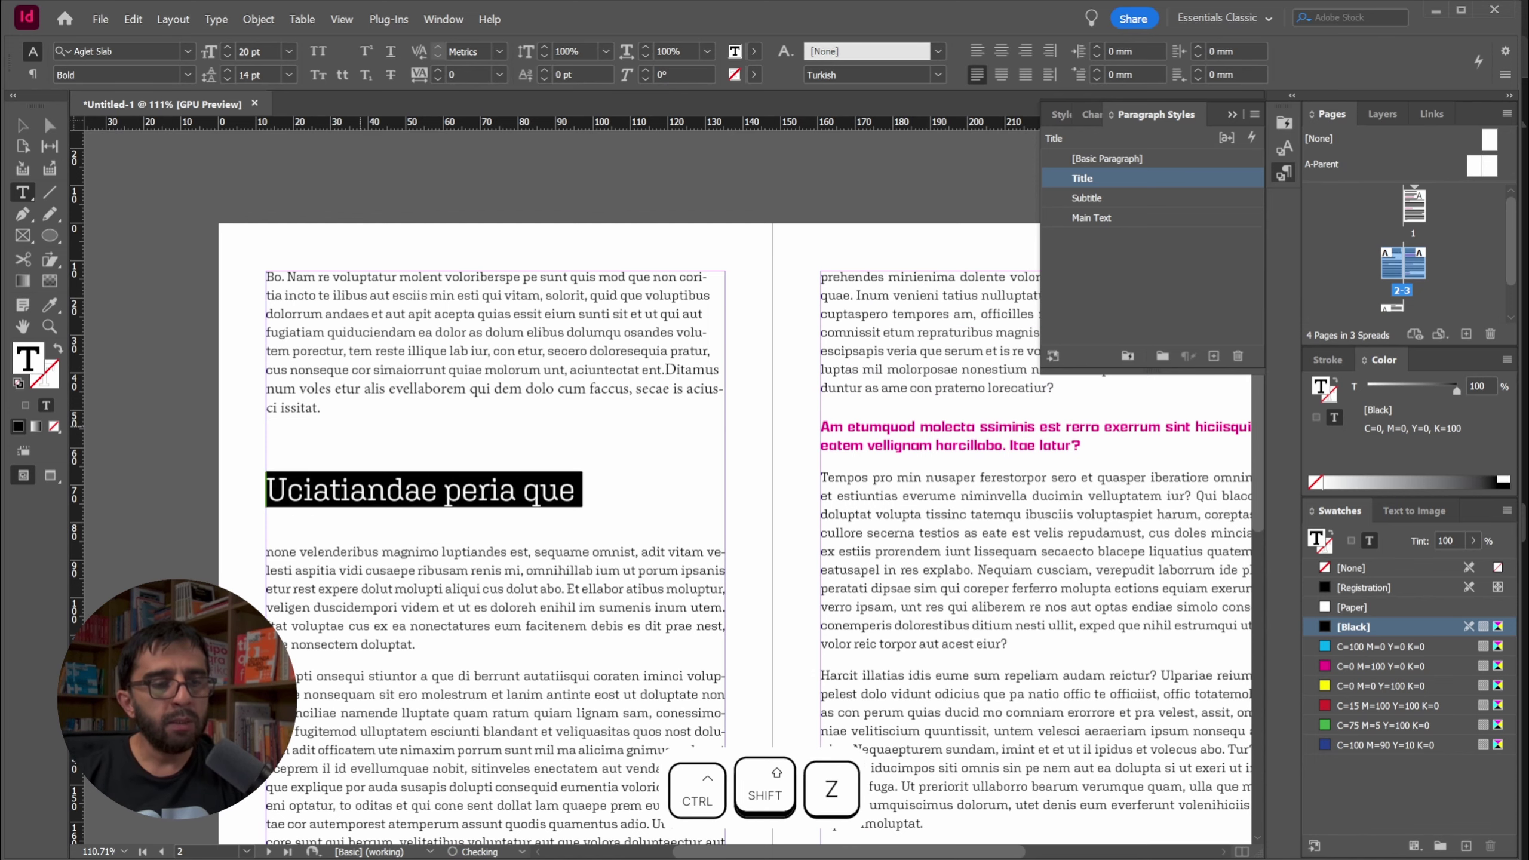
# Compare the locally formatted "Uciatiandae peria que" title on page 2 with the title on page 1
pyautogui.click(517, 485)
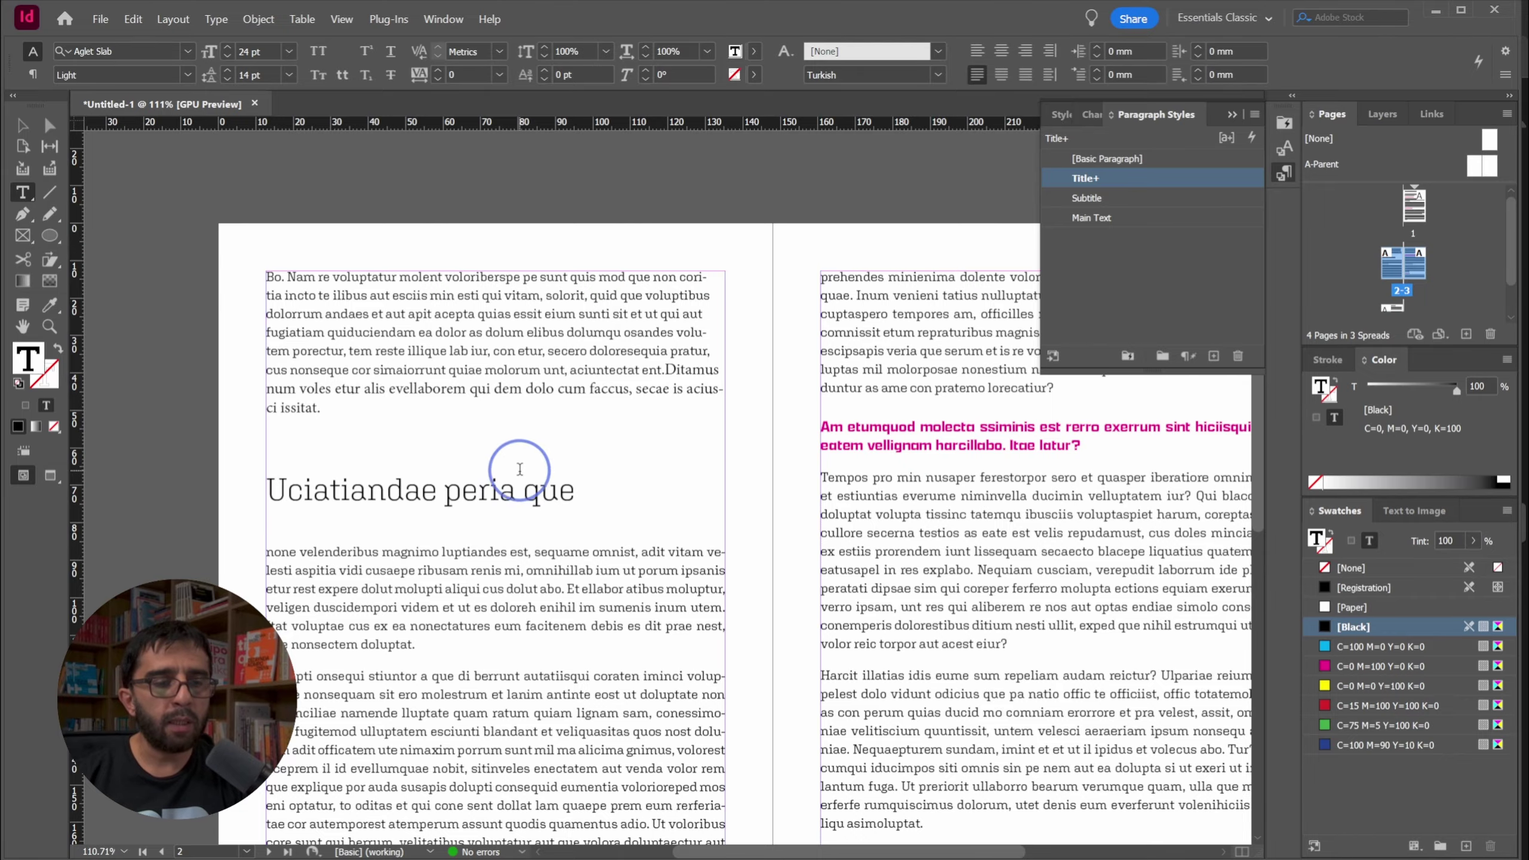
pyautogui.moveTo(596, 489); pyautogui.dragTo(265, 493)
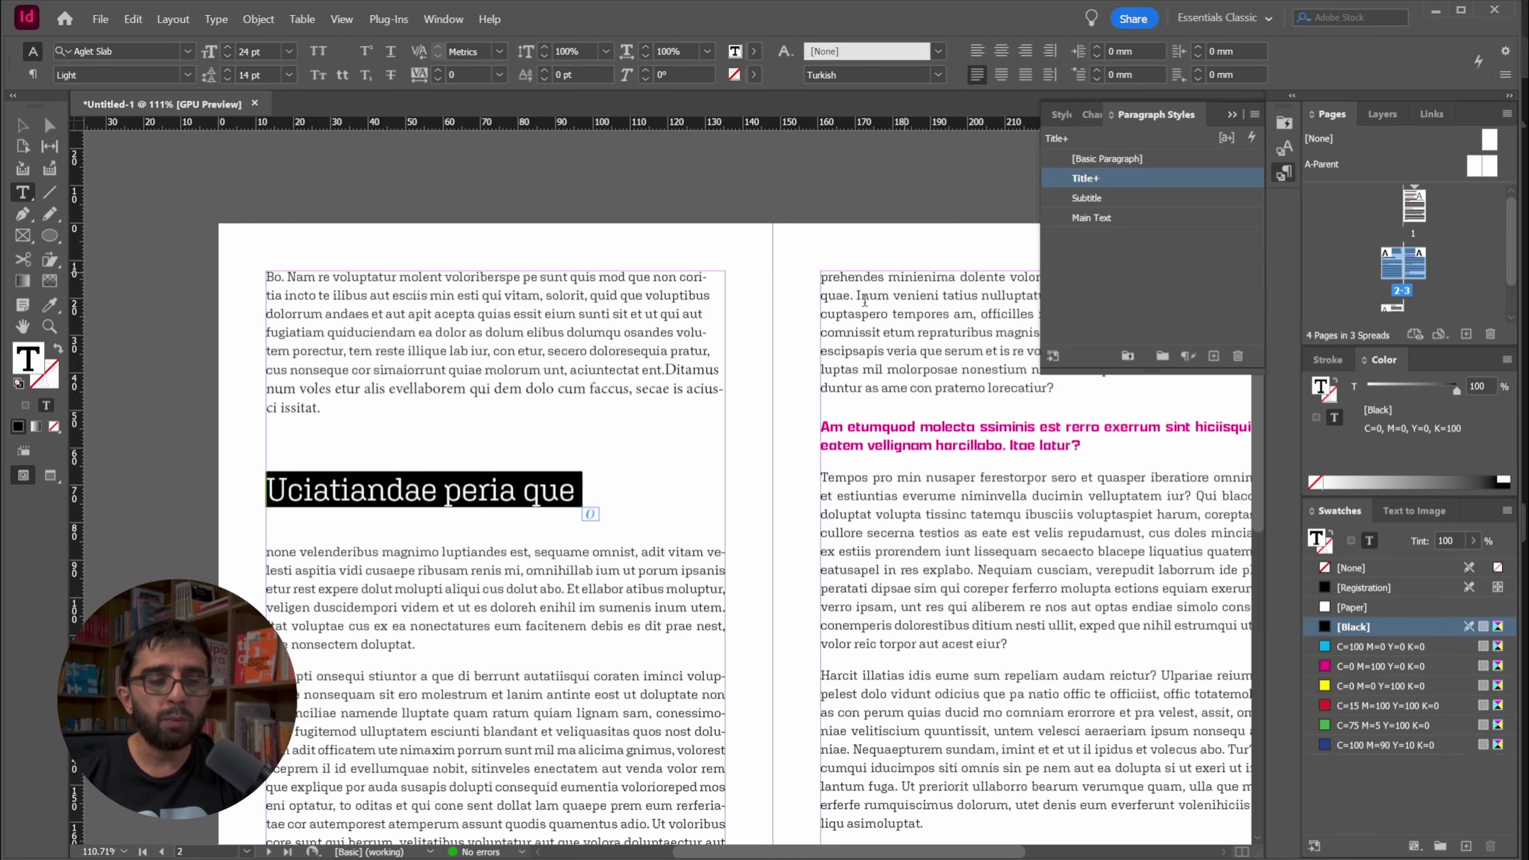
pyautogui.click(419, 491)
pyautogui.moveTo(583, 491); pyautogui.dragTo(212, 489)
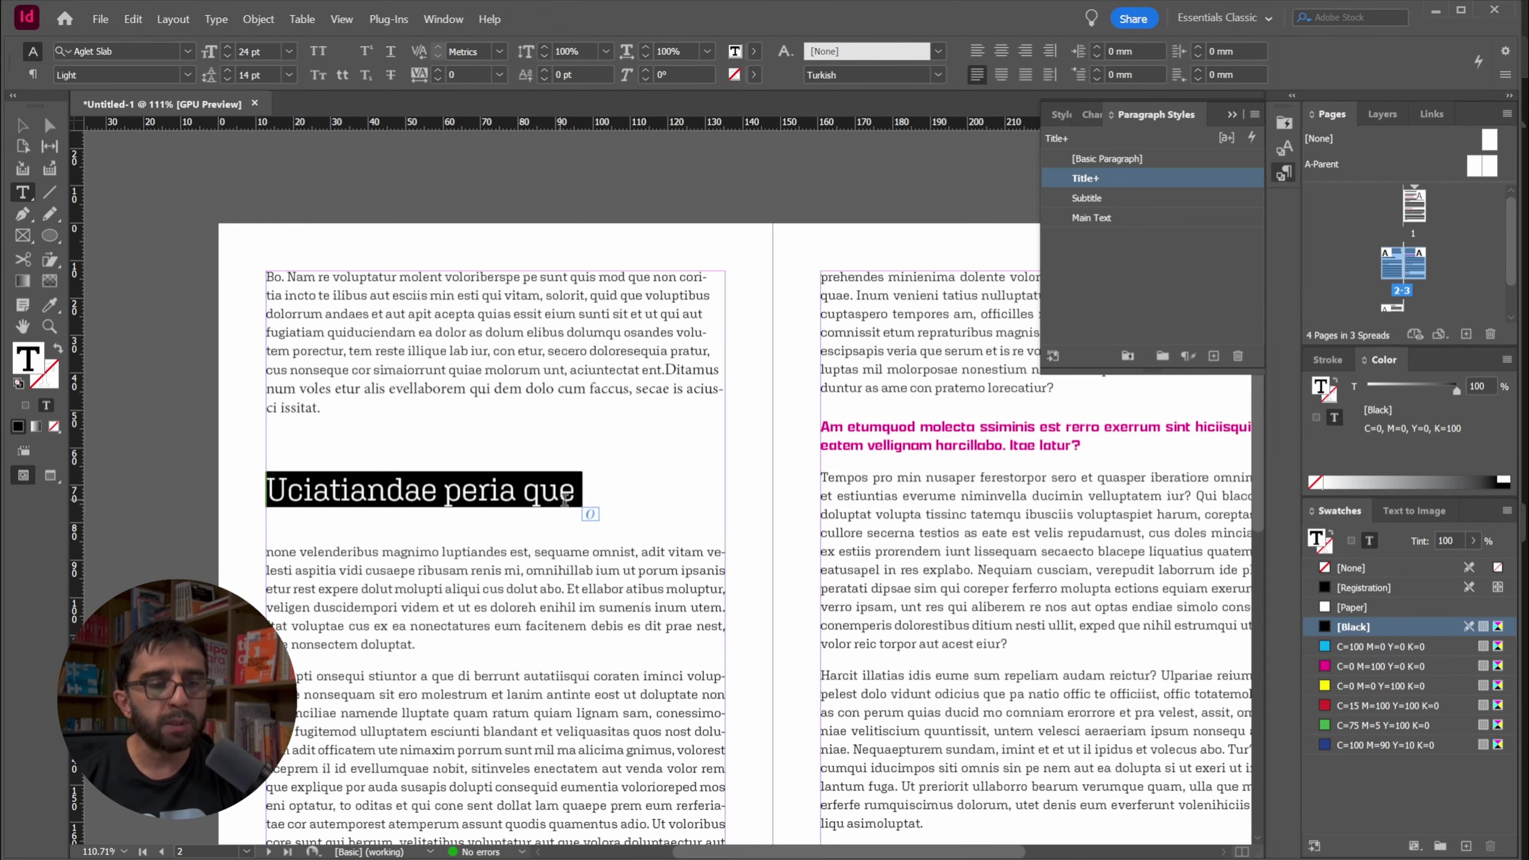
pyautogui.scroll(15, 613, 519)
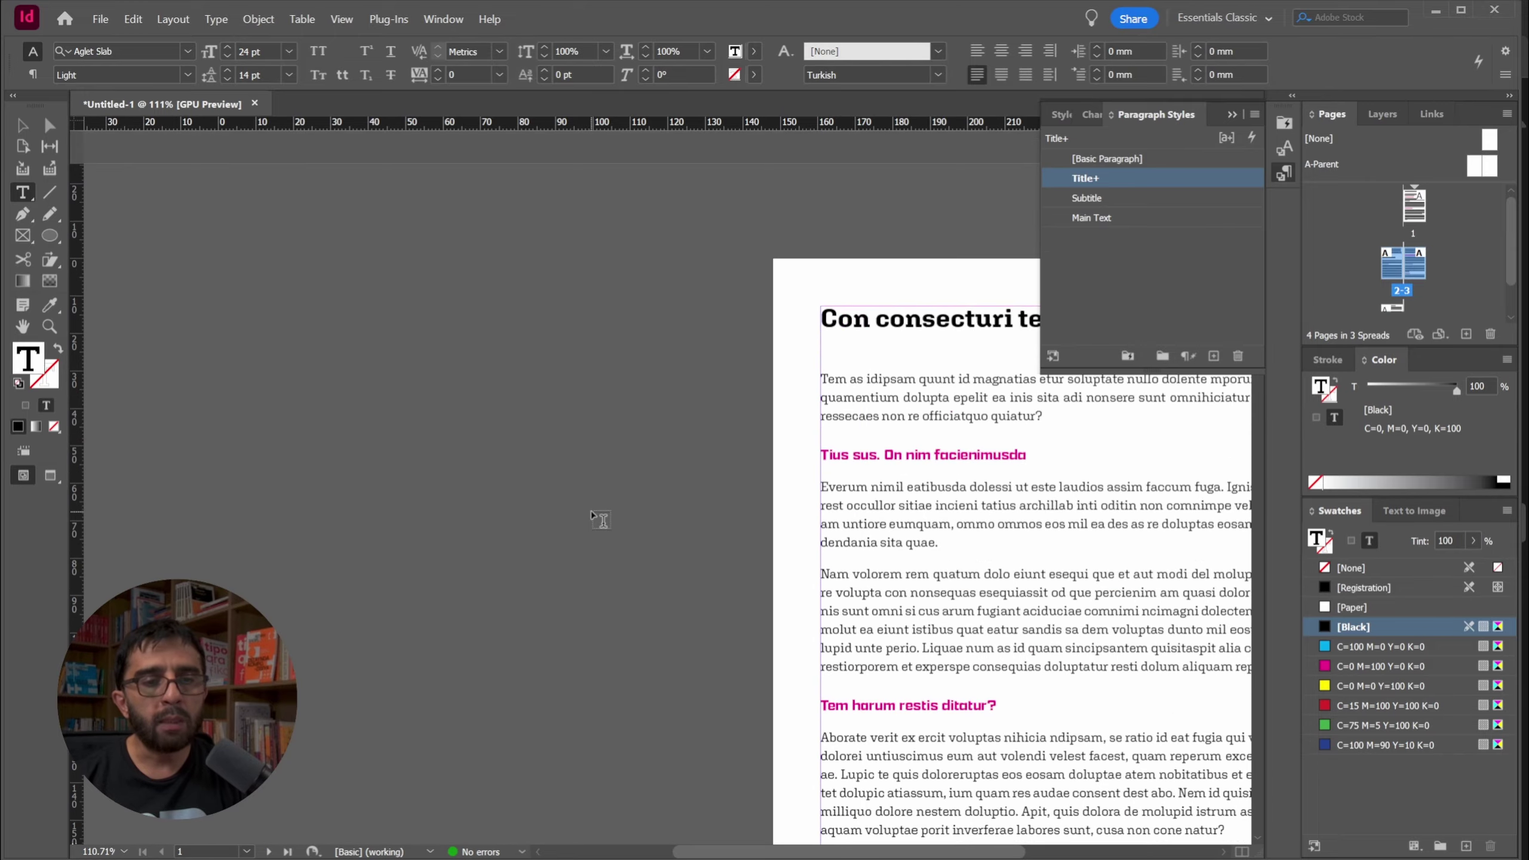
pyautogui.scroll(-15, 518, 494)
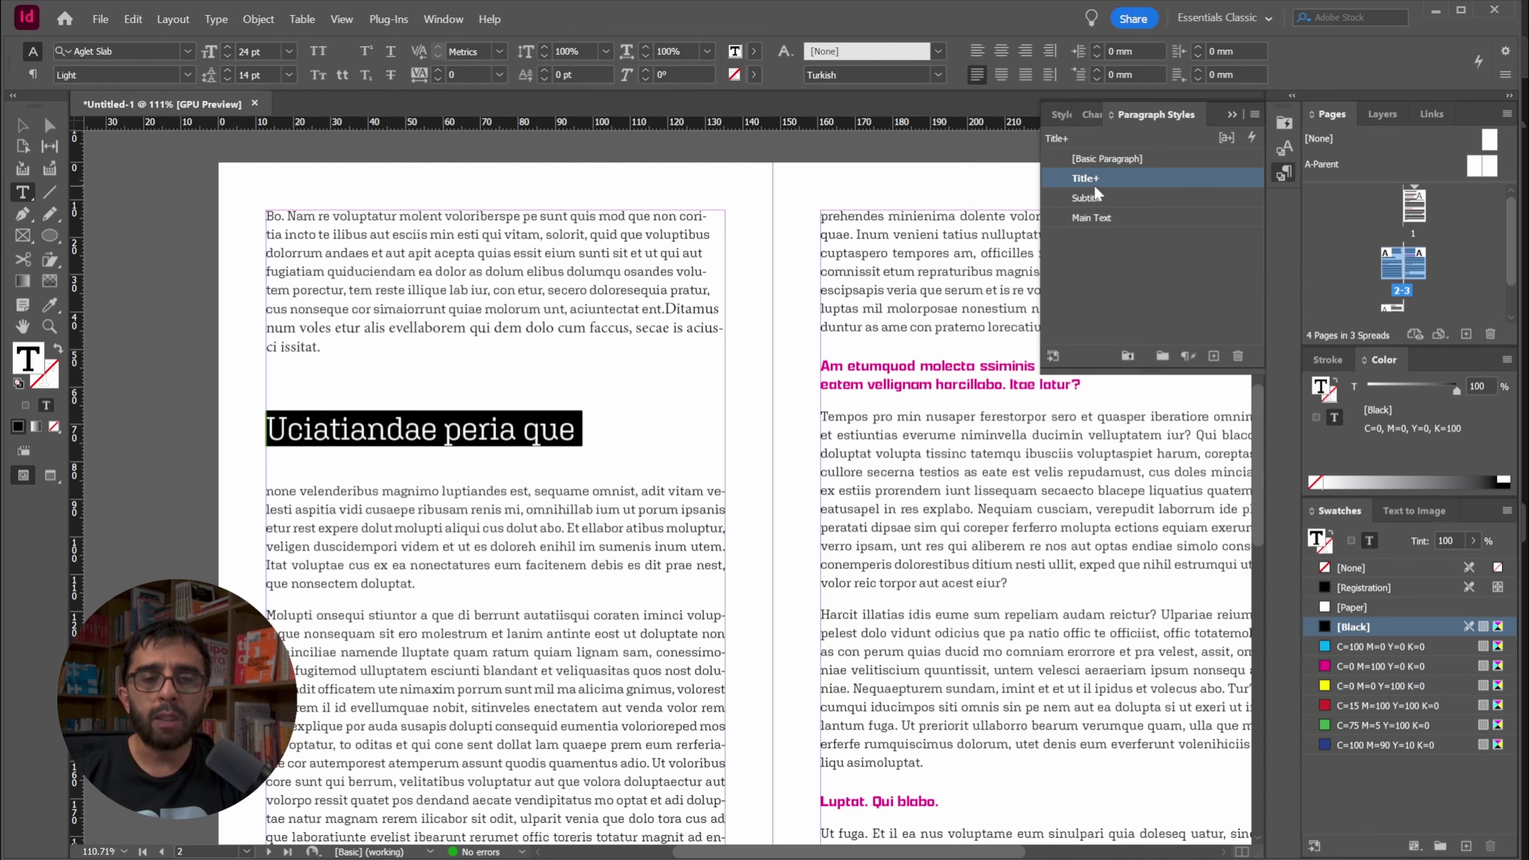
# Redefine the Title paragraph style from the formatting of "Uciatiandae peria que" on page 2
pyautogui.click(438, 429)
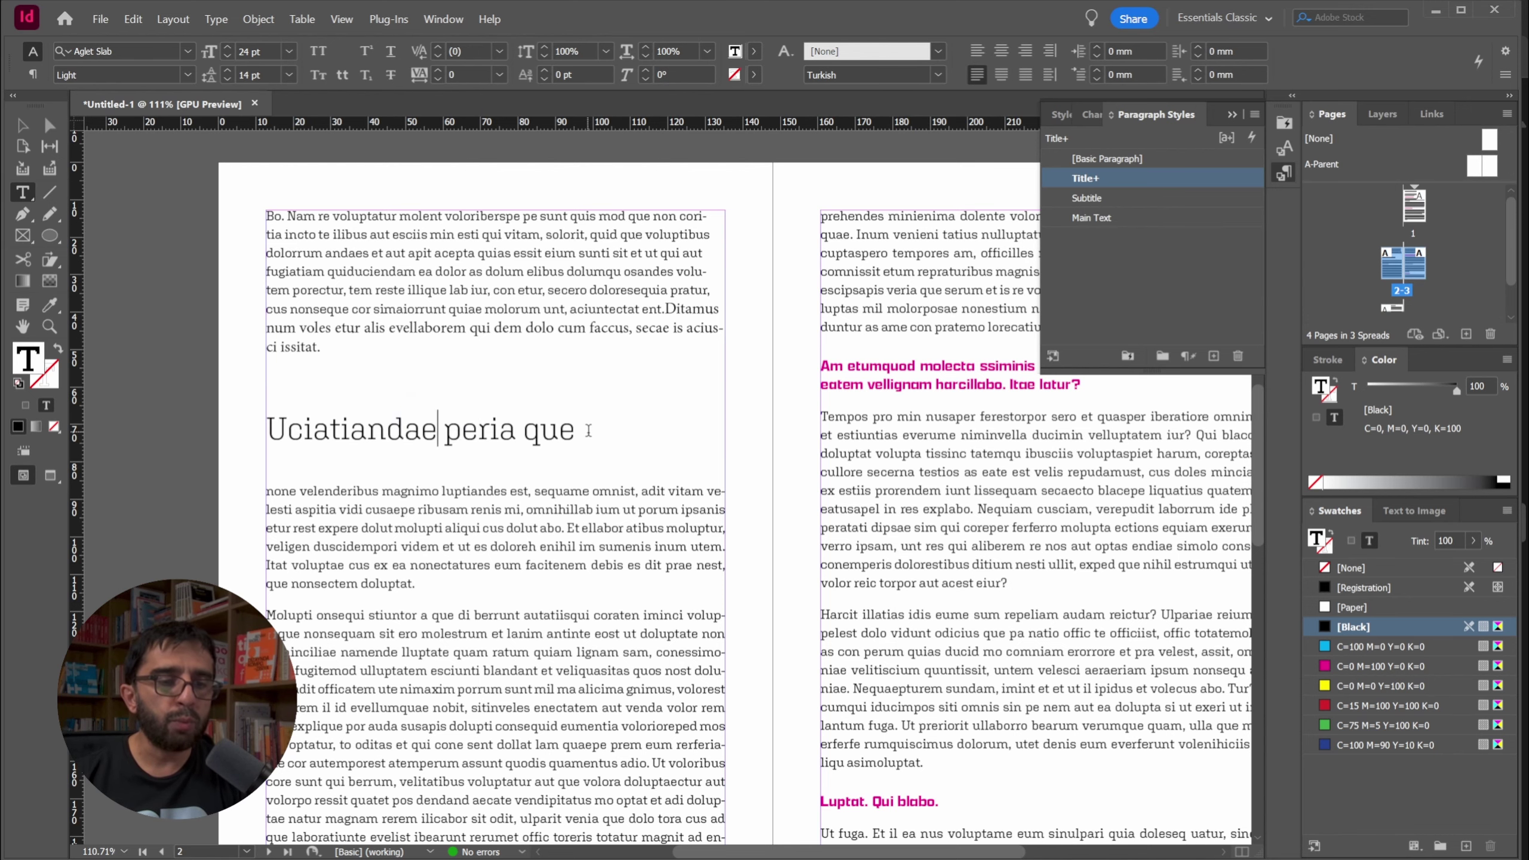
pyautogui.moveTo(588, 430); pyautogui.dragTo(224, 439)
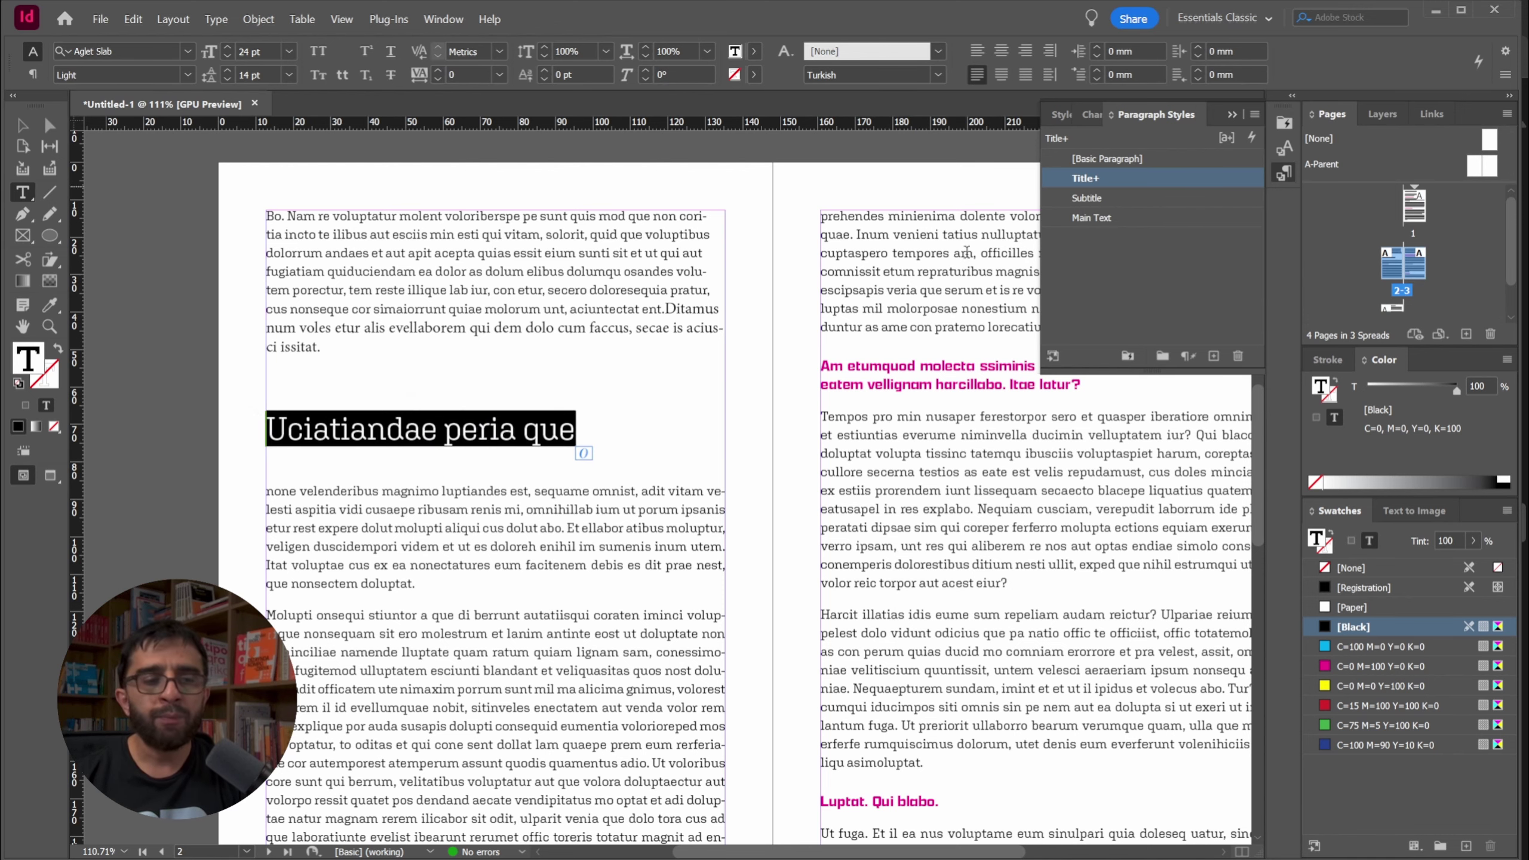
pyautogui.click(1255, 114)
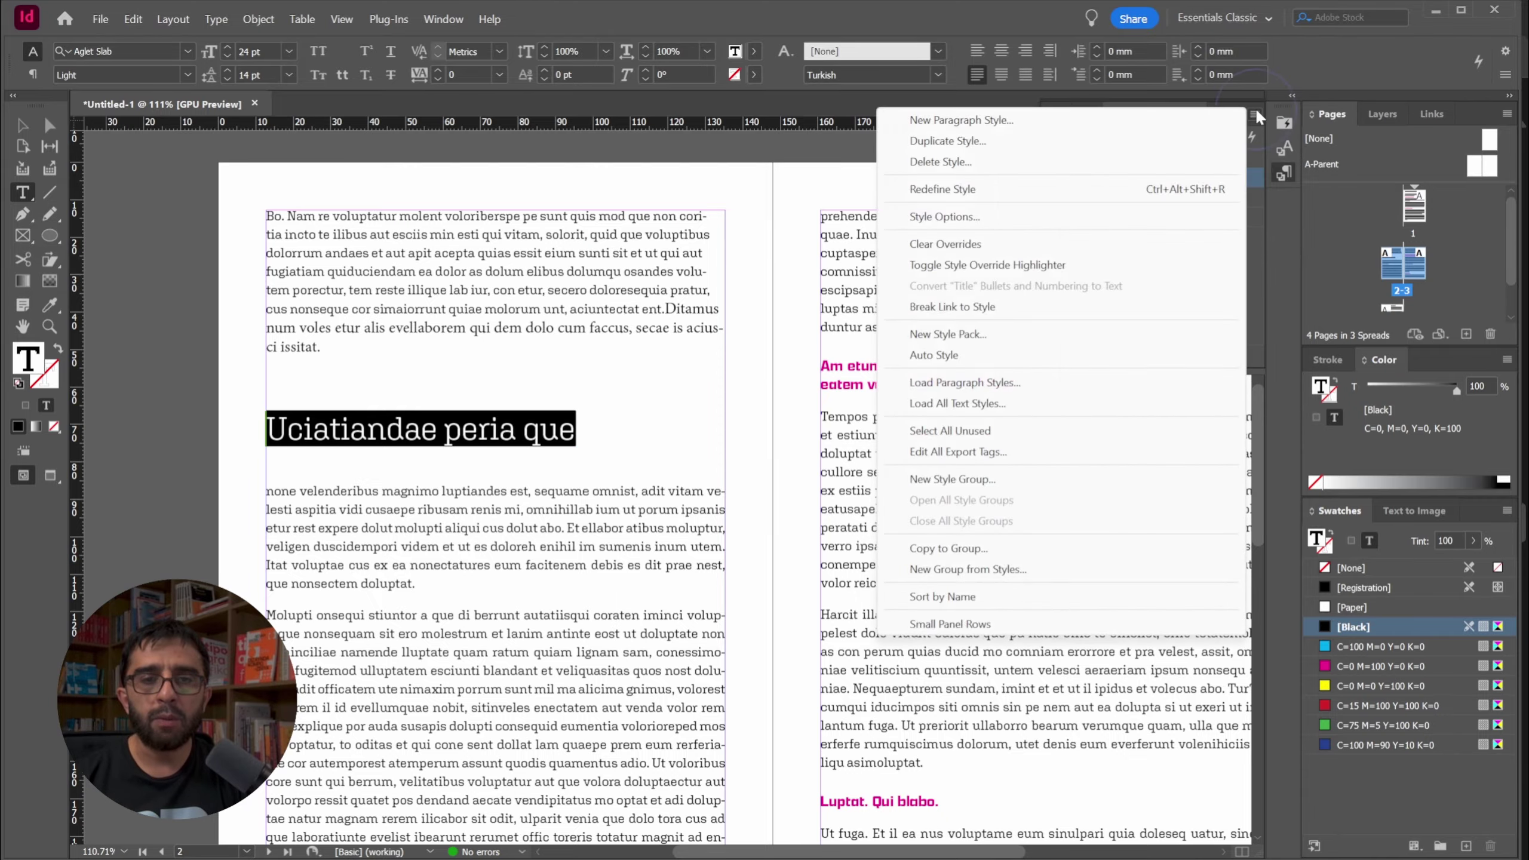
pyautogui.click(1196, 120)
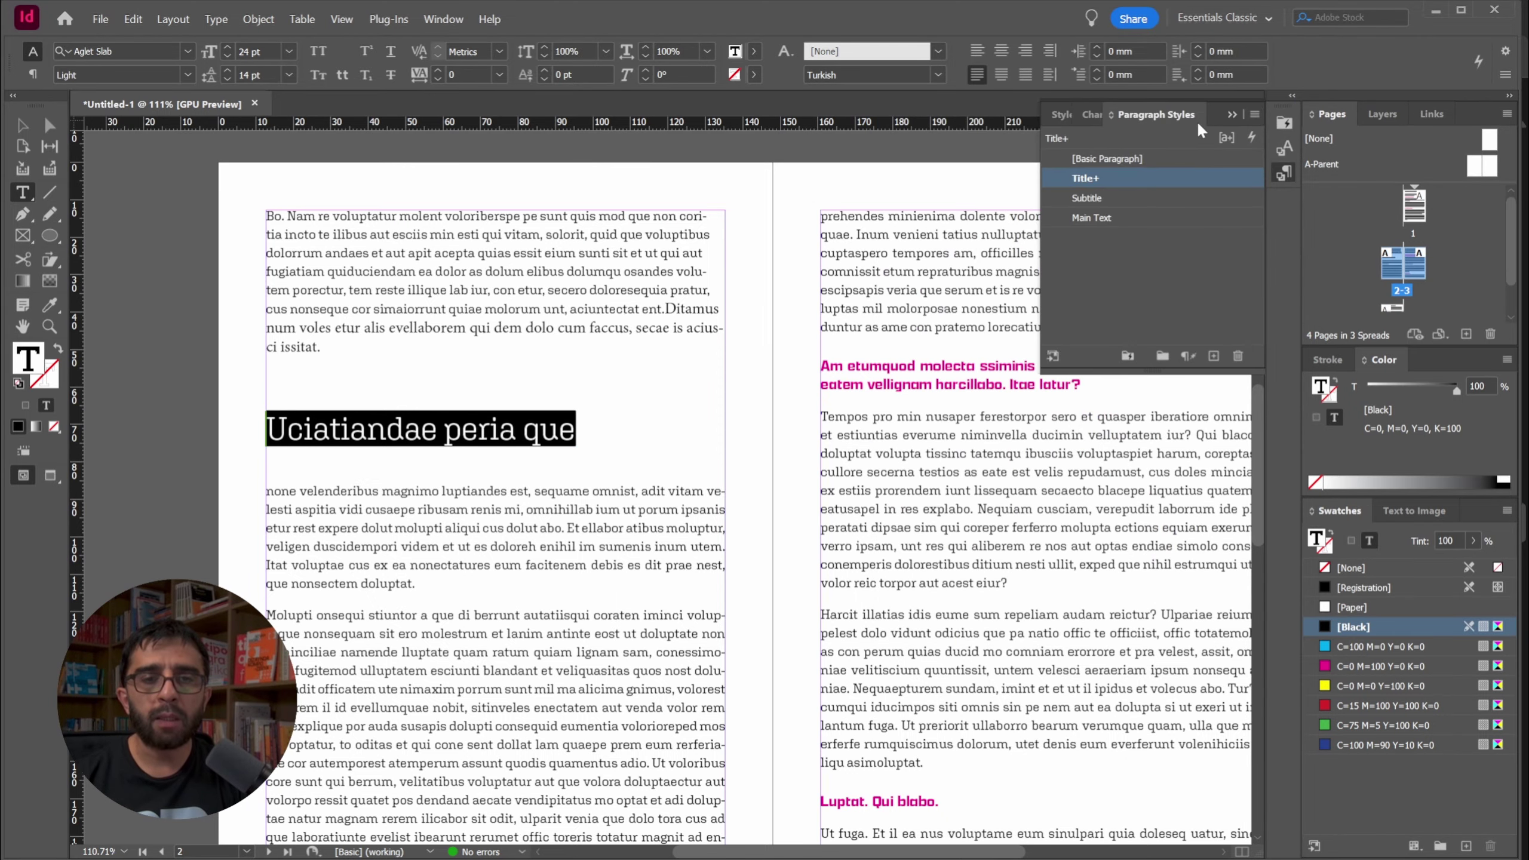
pyautogui.click(1255, 116)
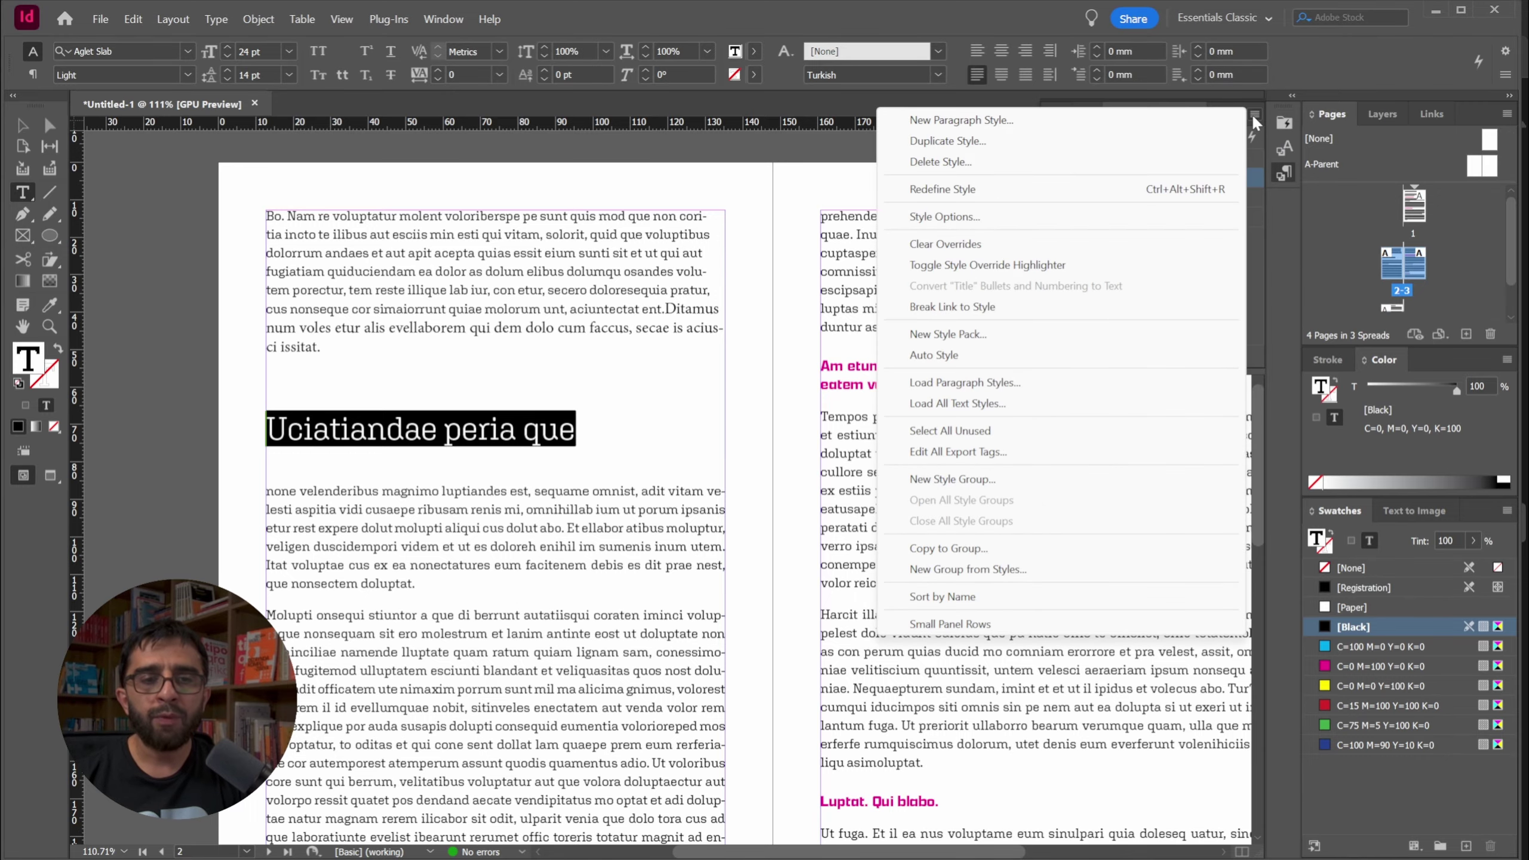
pyautogui.click(981, 191)
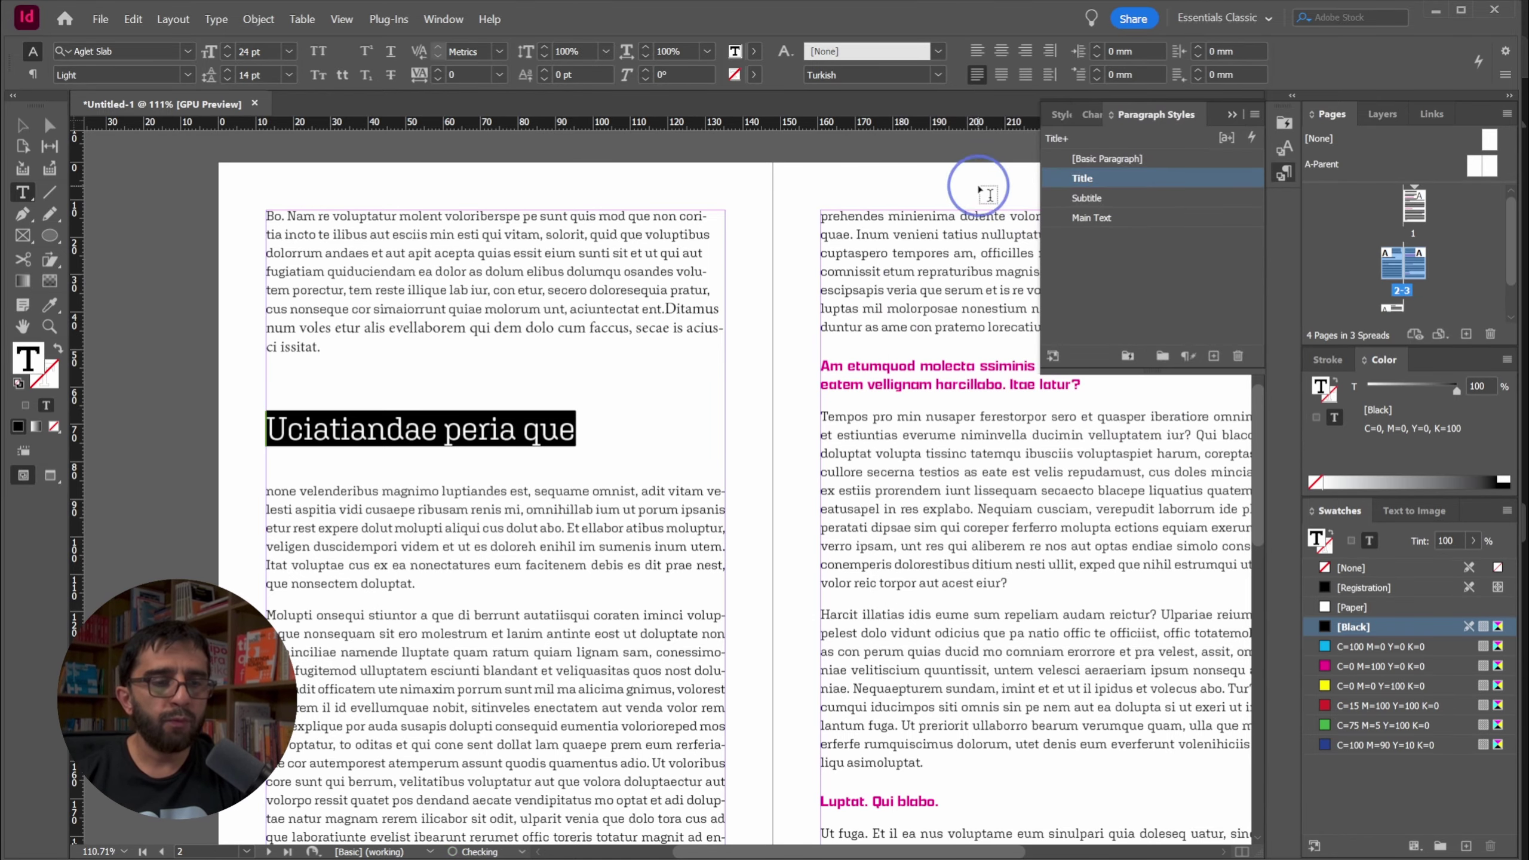
# Check the redefined Title style on the page 2 title and on "Con consecturi te dis quatectet" on page 1
pyautogui.click(479, 429)
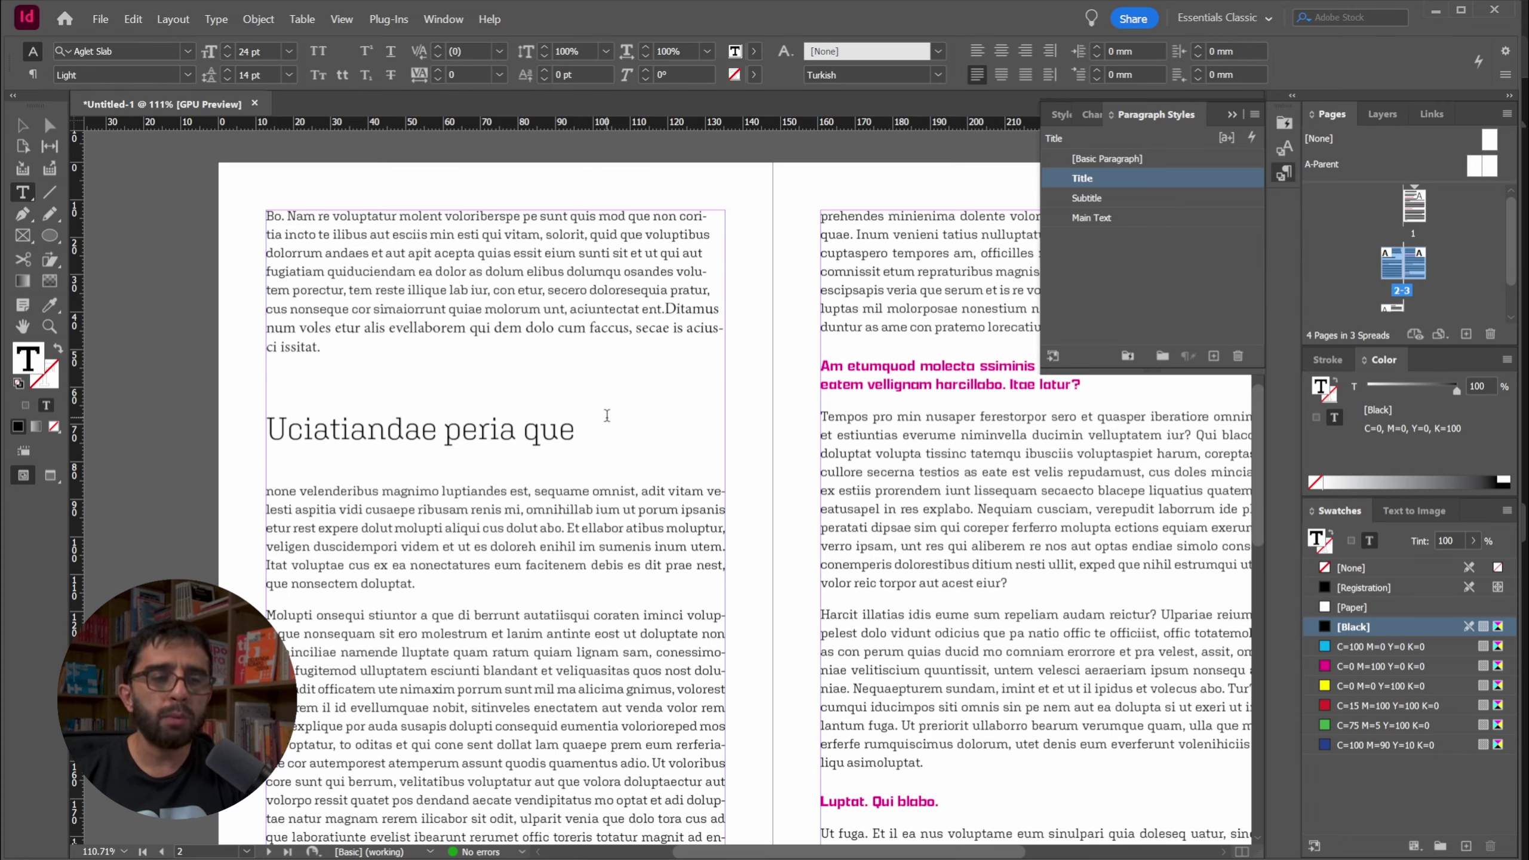
pyautogui.moveTo(605, 415); pyautogui.dragTo(241, 427)
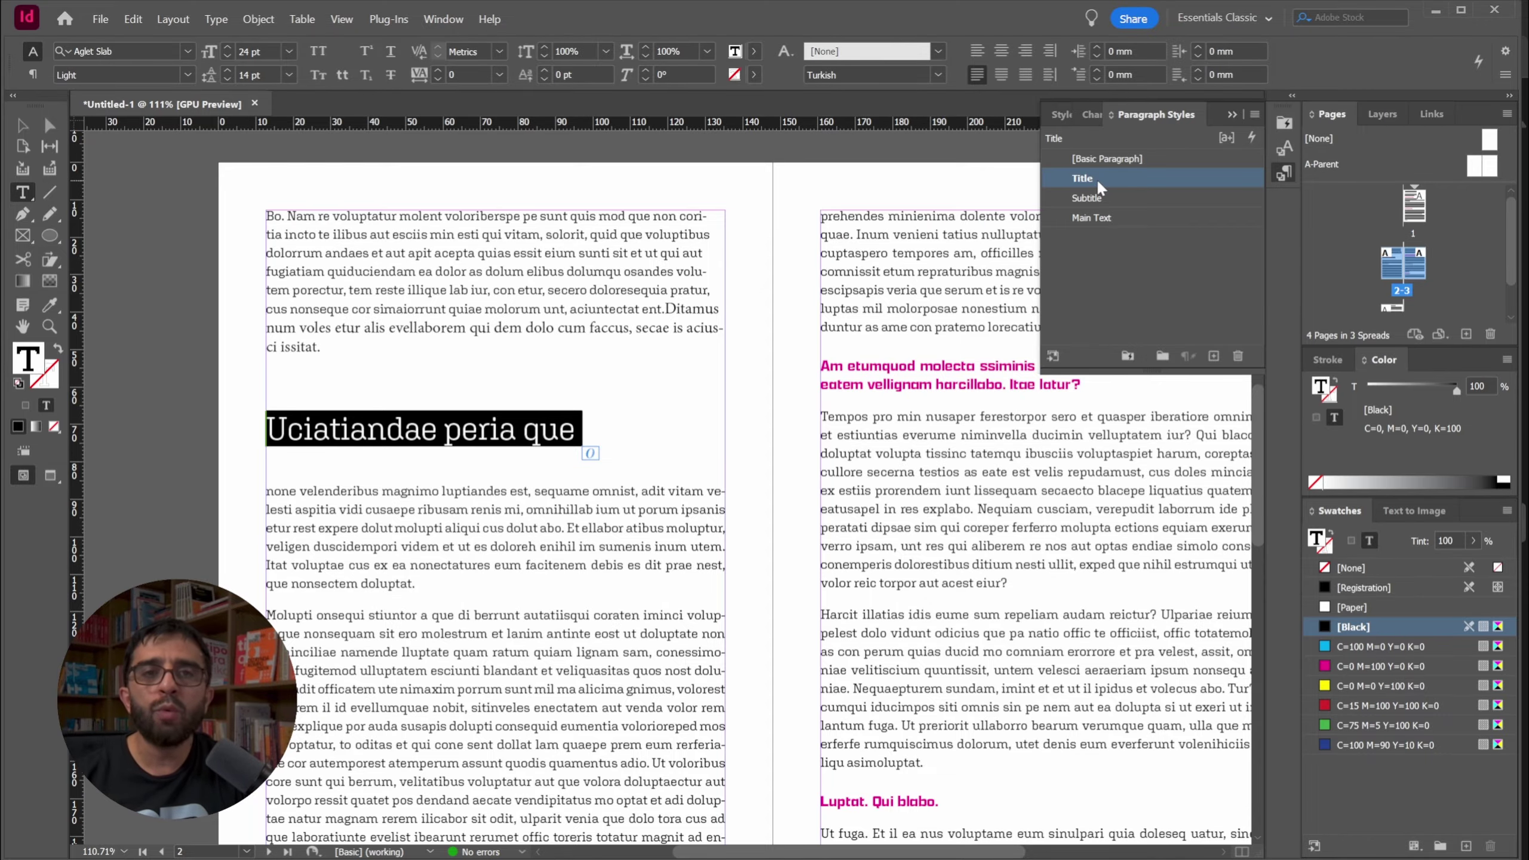
pyautogui.scroll(15, 1017, 398)
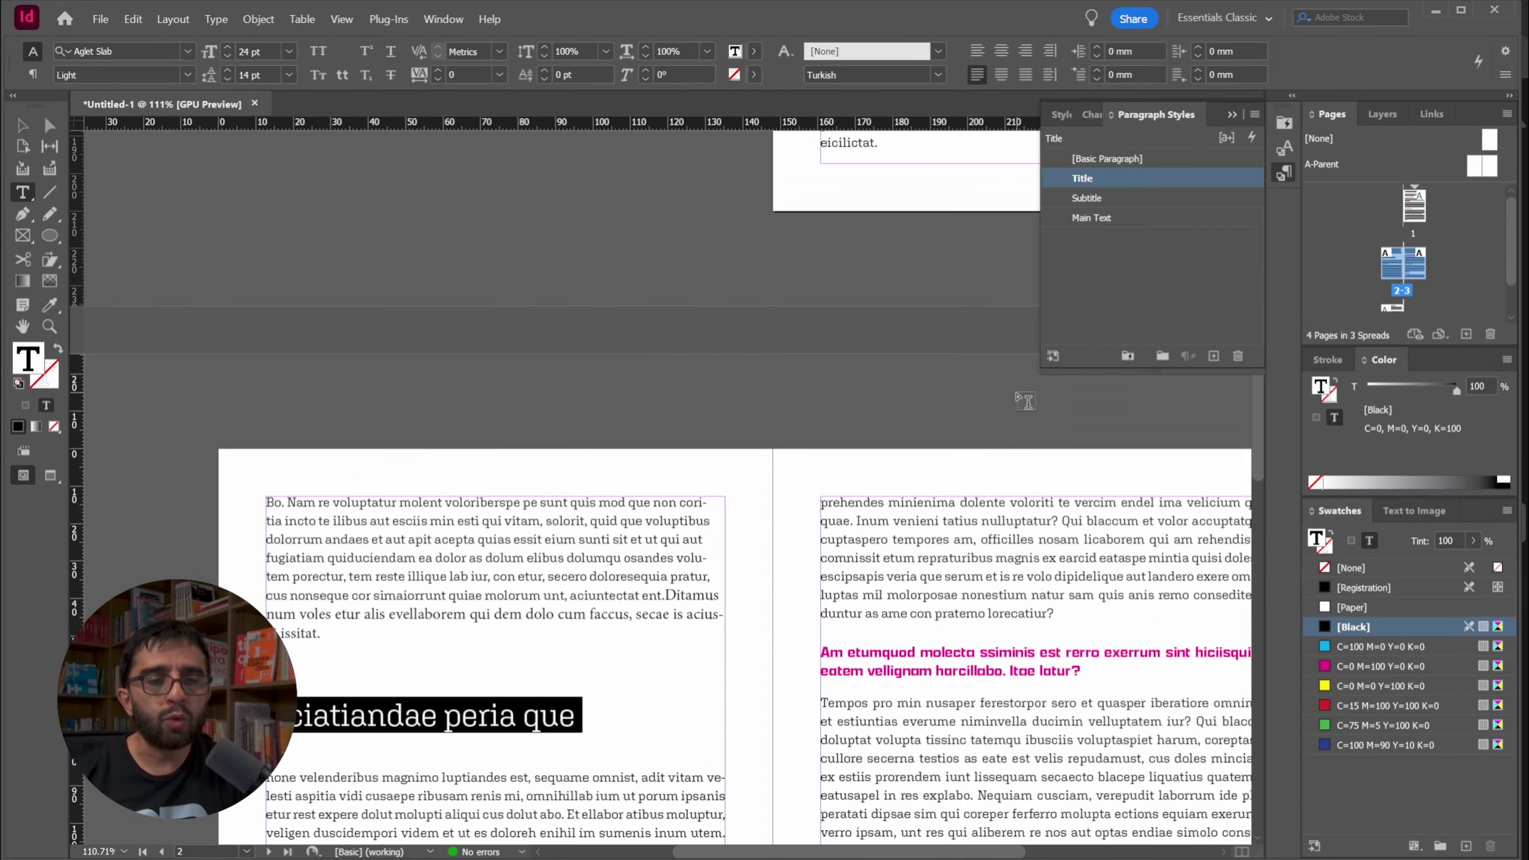
pyautogui.press('Escape')
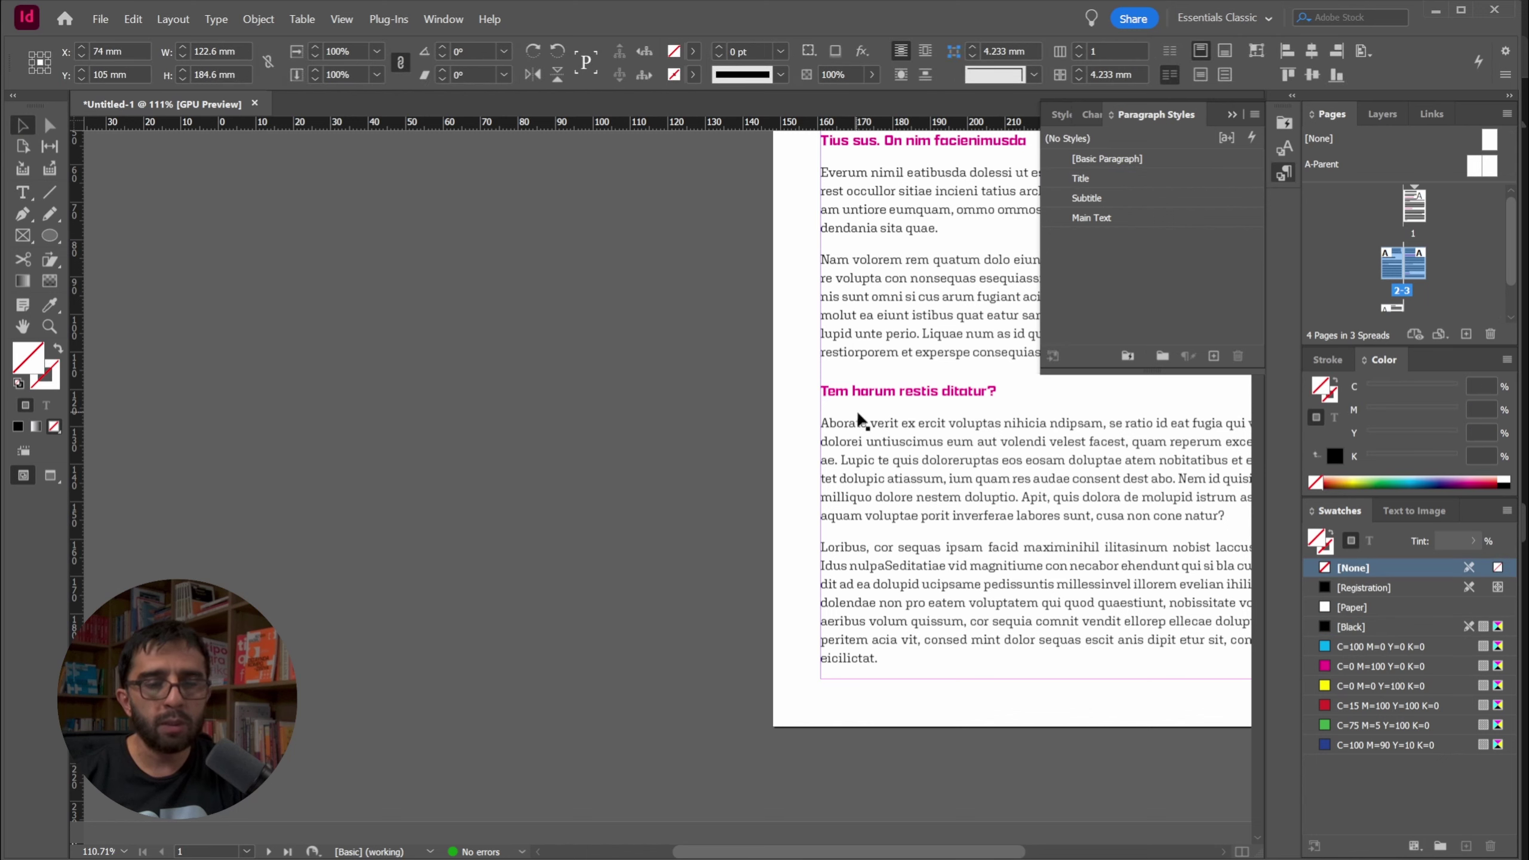
pyautogui.moveTo(867, 388); pyautogui.dragTo(595, 538)
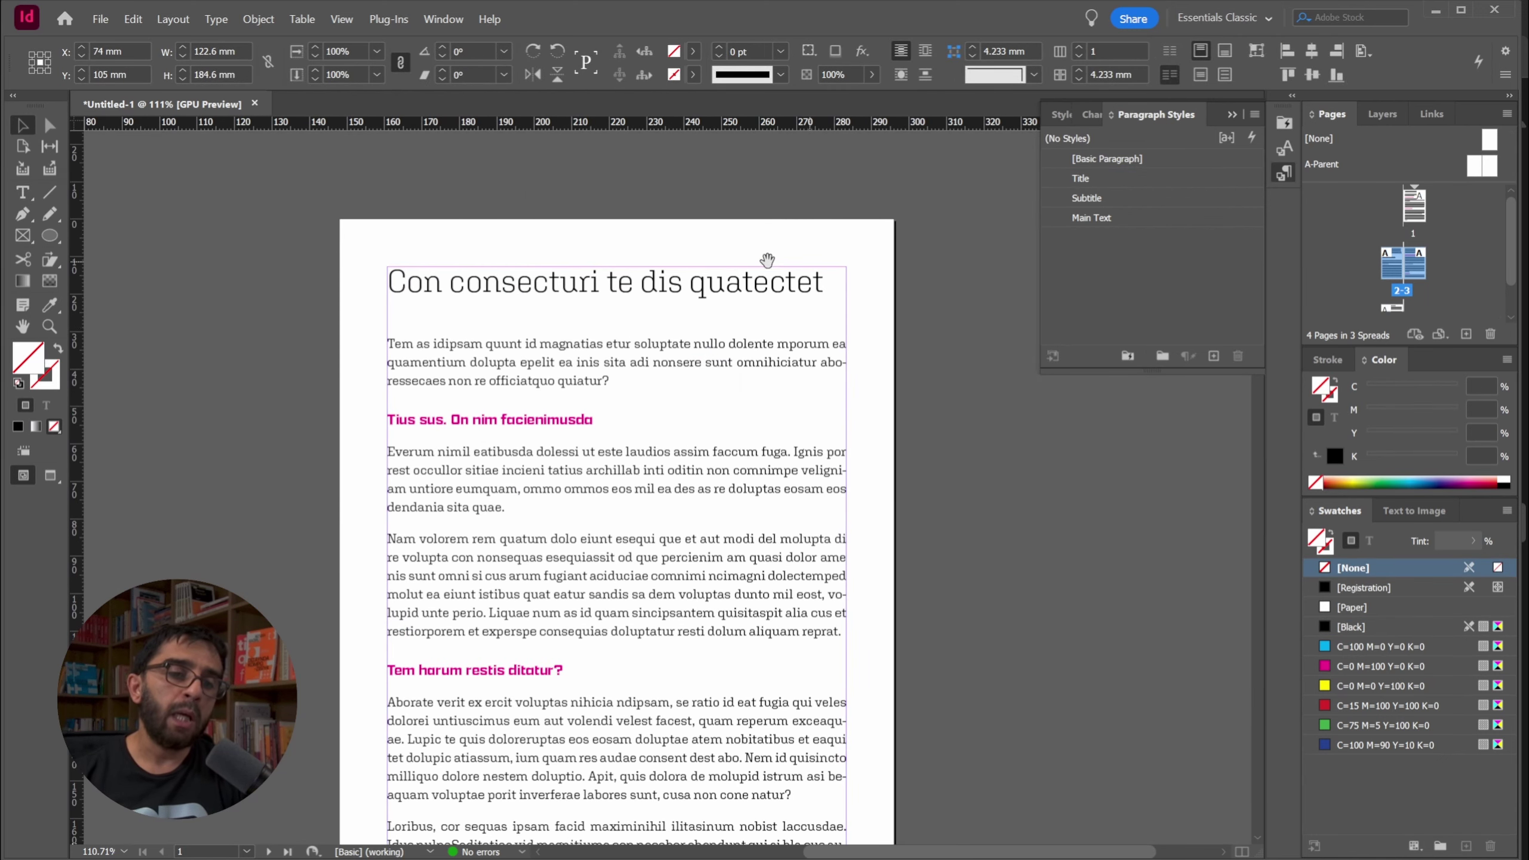
pyautogui.moveTo(626, 379); pyautogui.dragTo(585, 289)
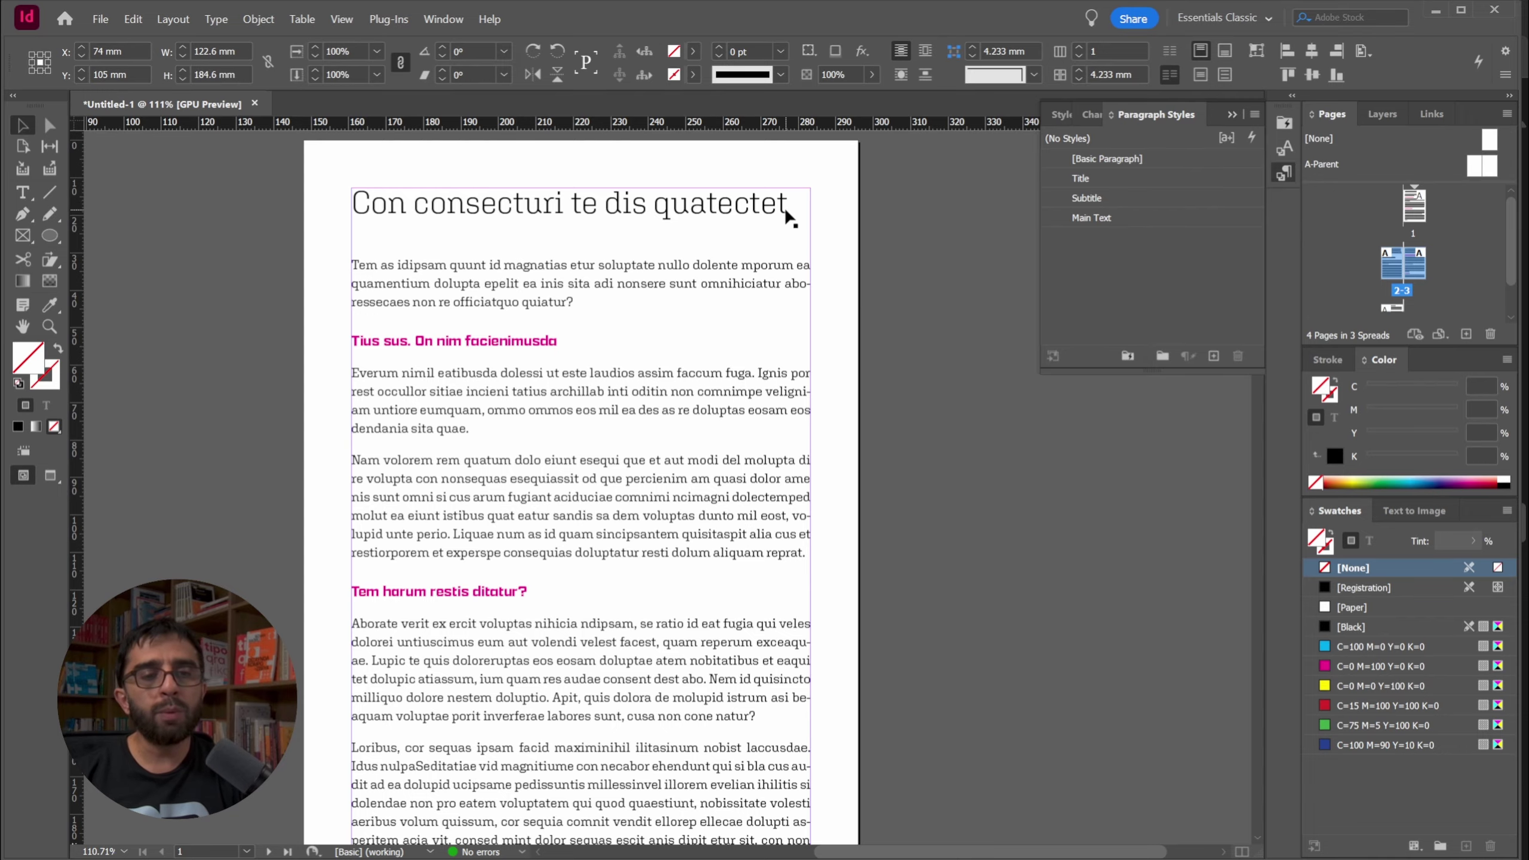
# Change the Subtitle paragraph style's character color to [Black] in its style options
pyautogui.click(936, 239)
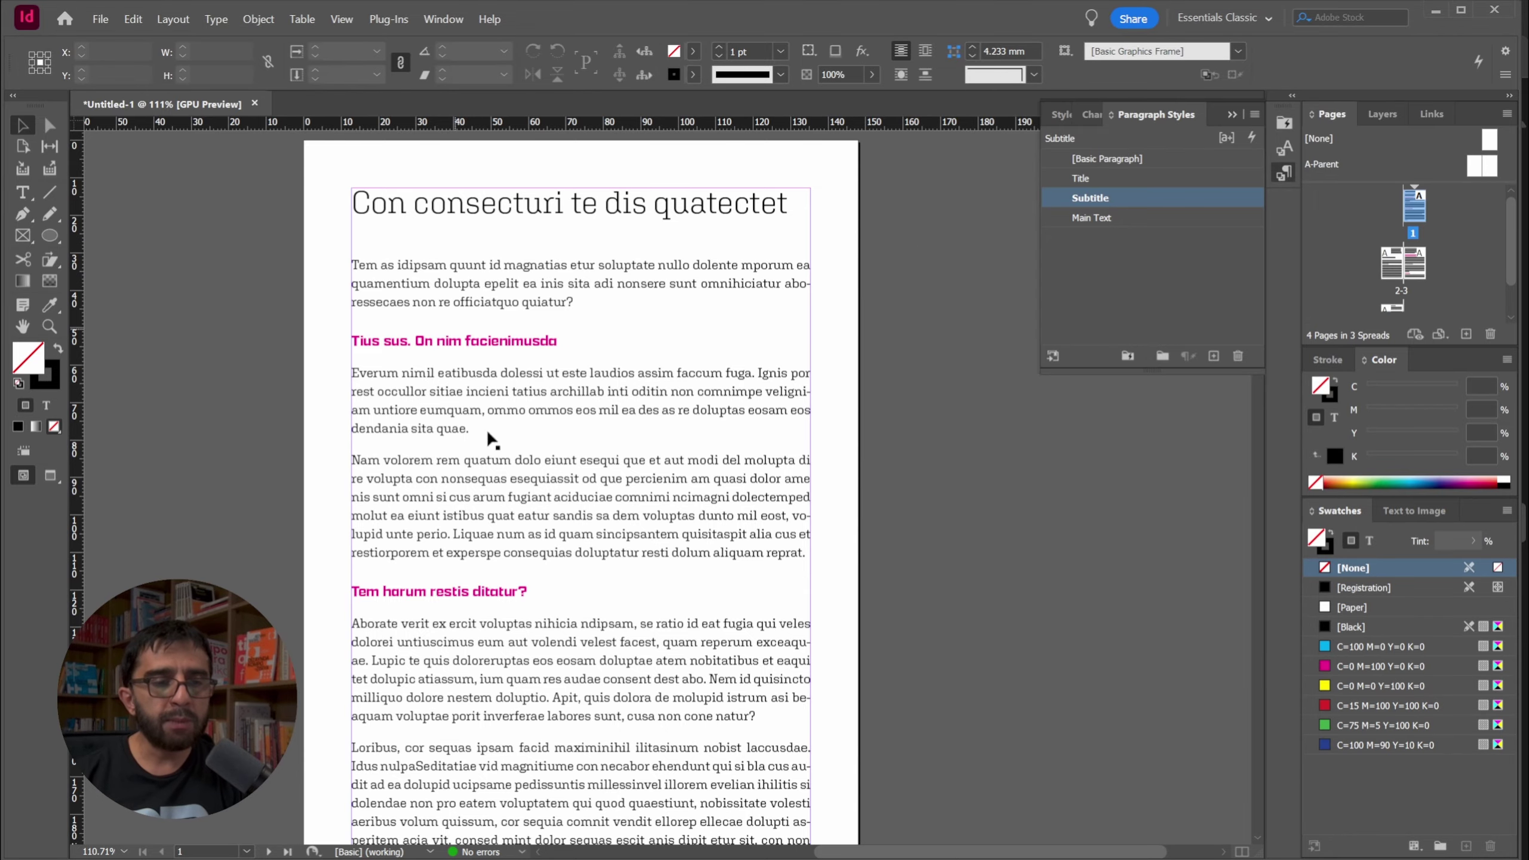
pyautogui.doubleClick(1090, 198)
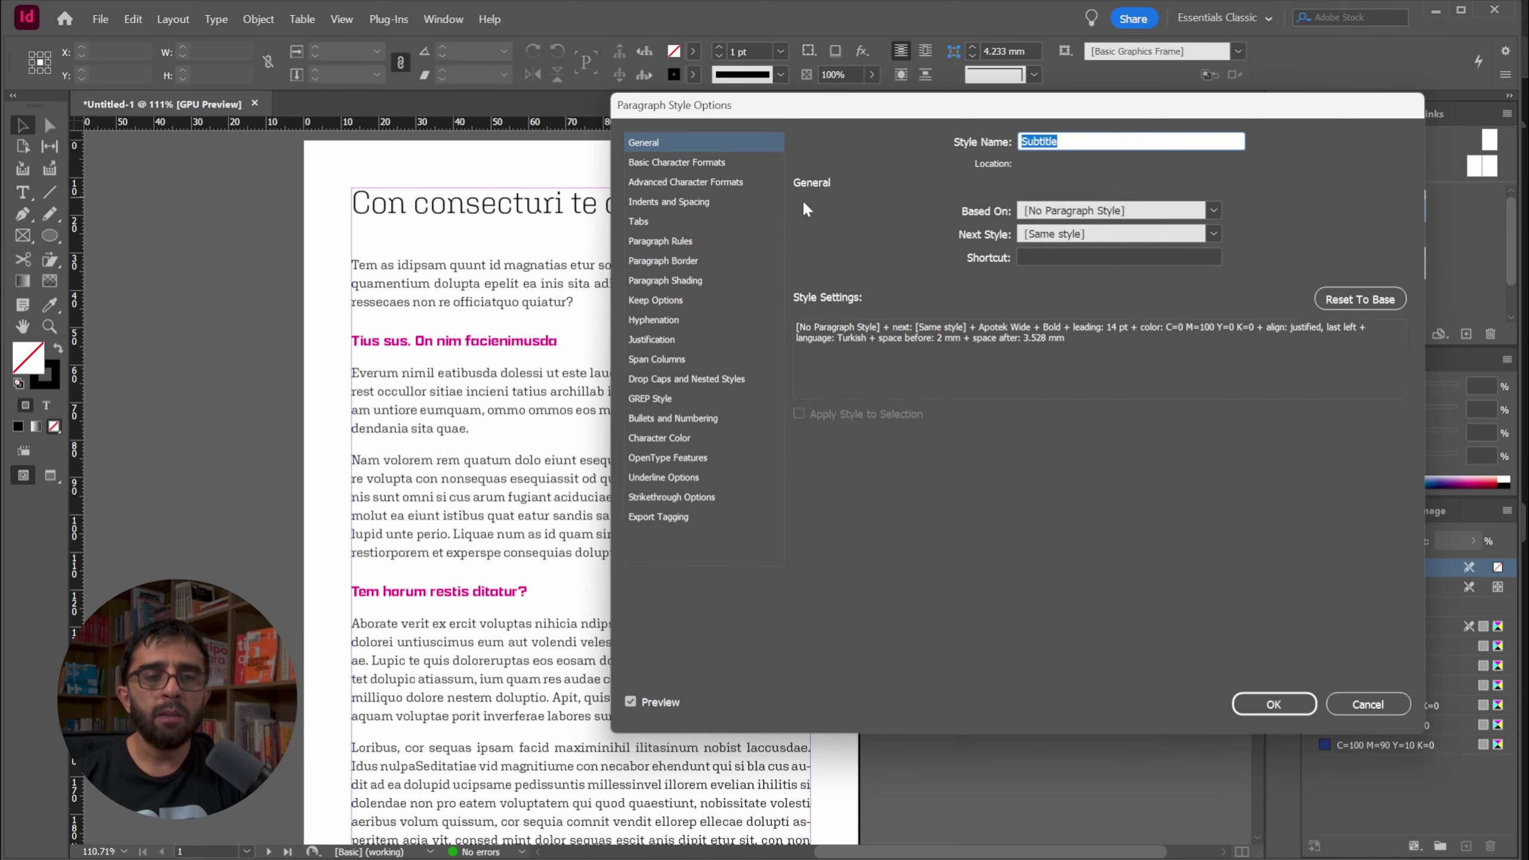
pyautogui.moveTo(772, 120); pyautogui.dragTo(863, 128)
pyautogui.click(760, 208)
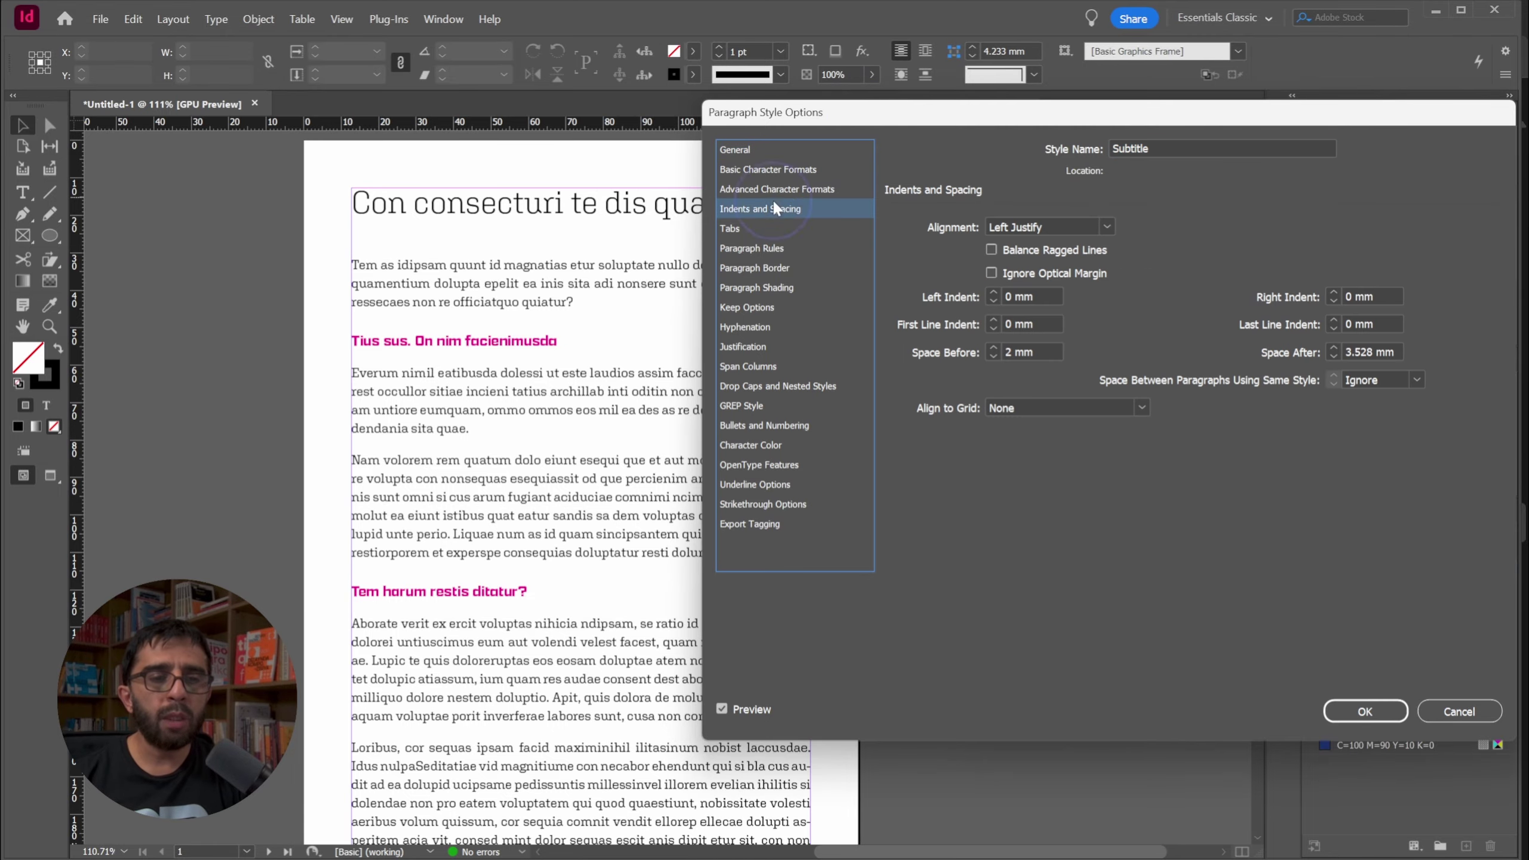
pyautogui.click(753, 247)
pyautogui.click(759, 301)
pyautogui.click(753, 326)
pyautogui.click(758, 386)
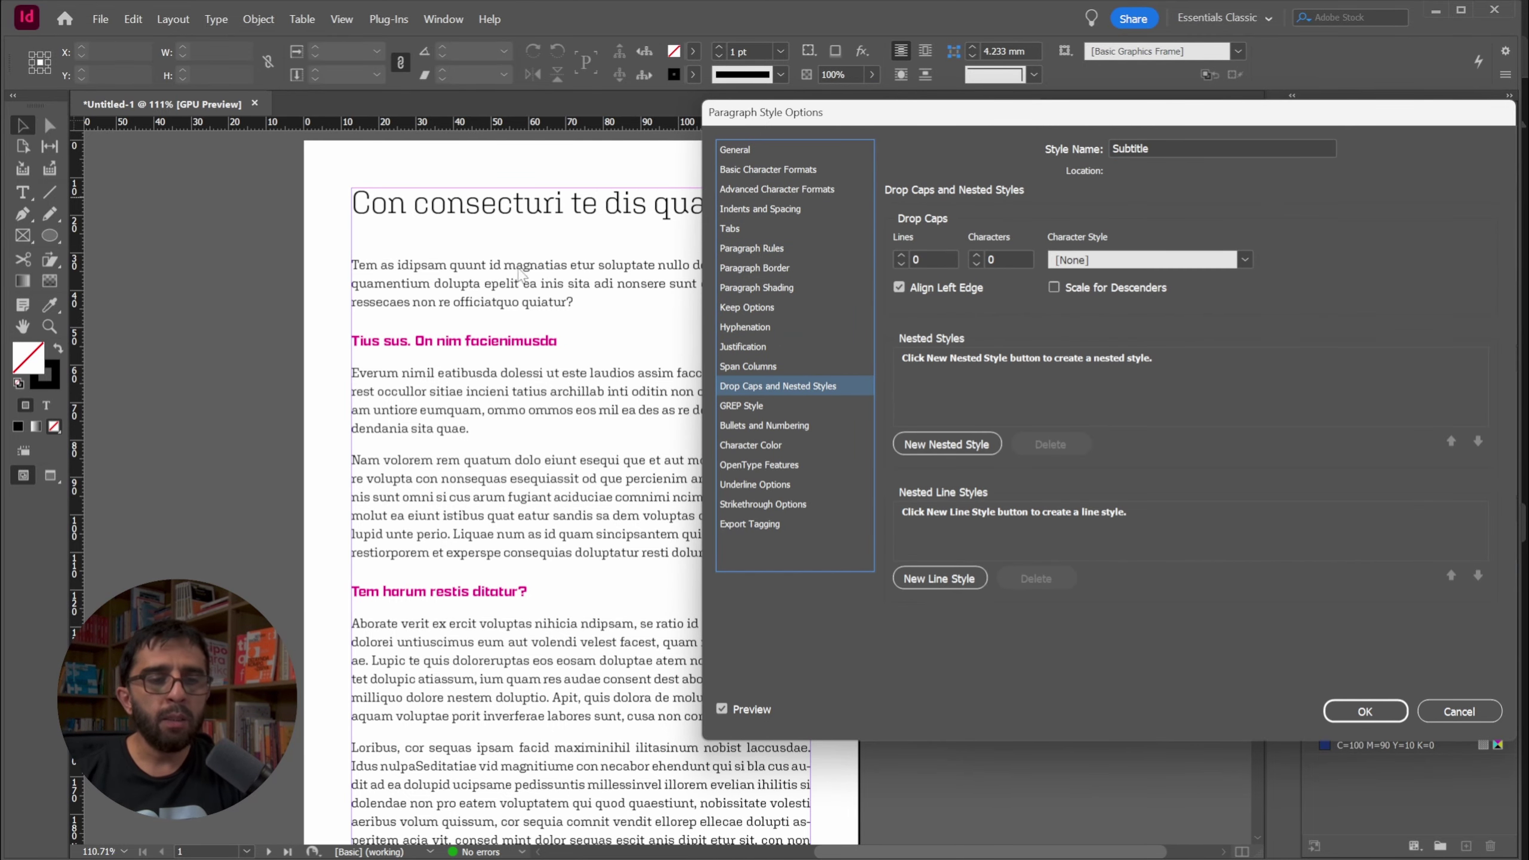
pyautogui.click(771, 446)
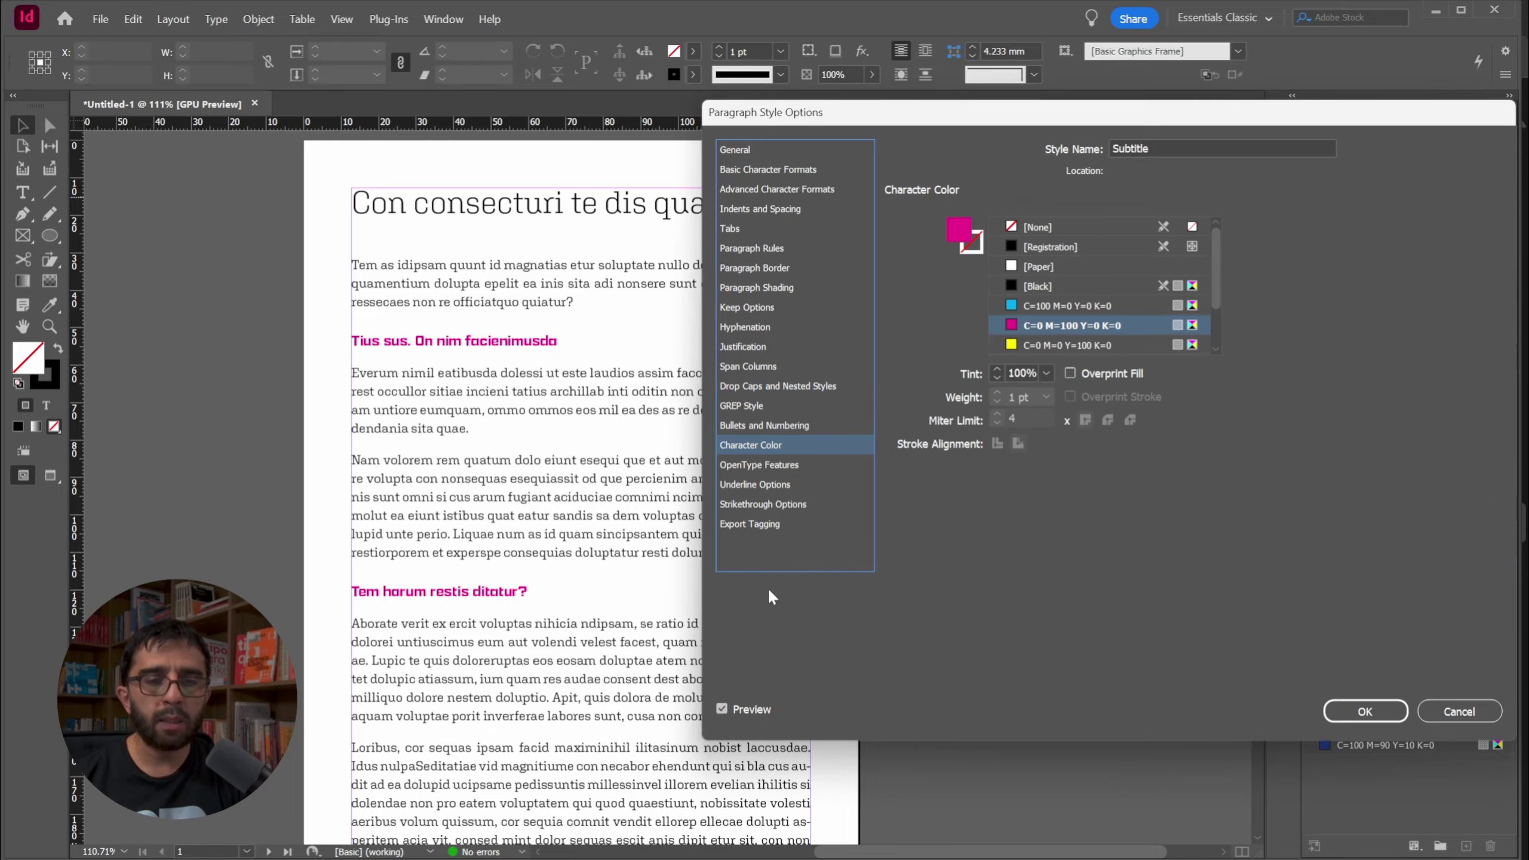
pyautogui.click(1050, 285)
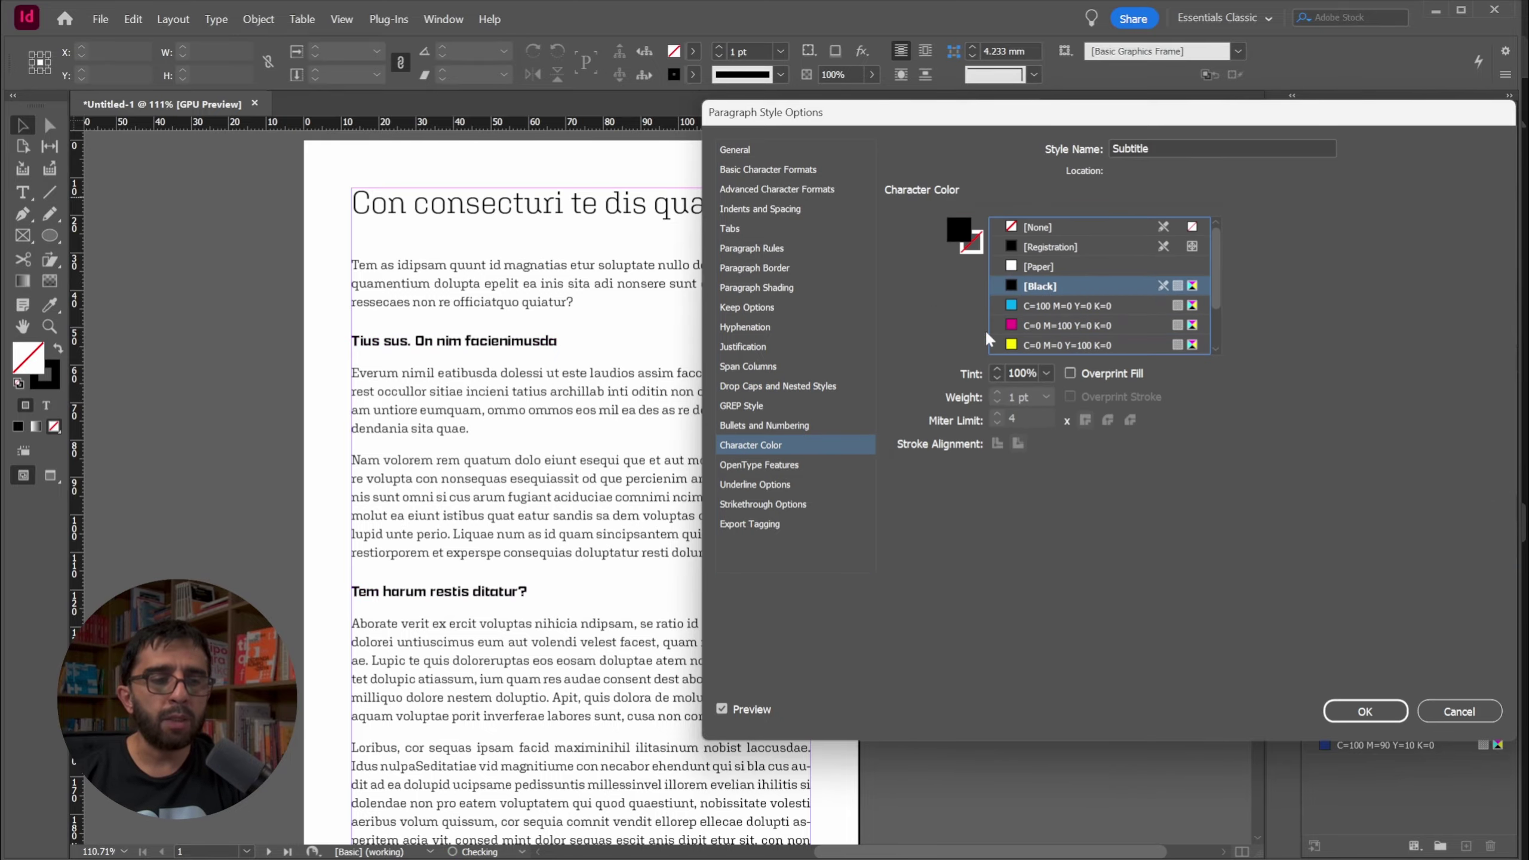
pyautogui.click(1365, 711)
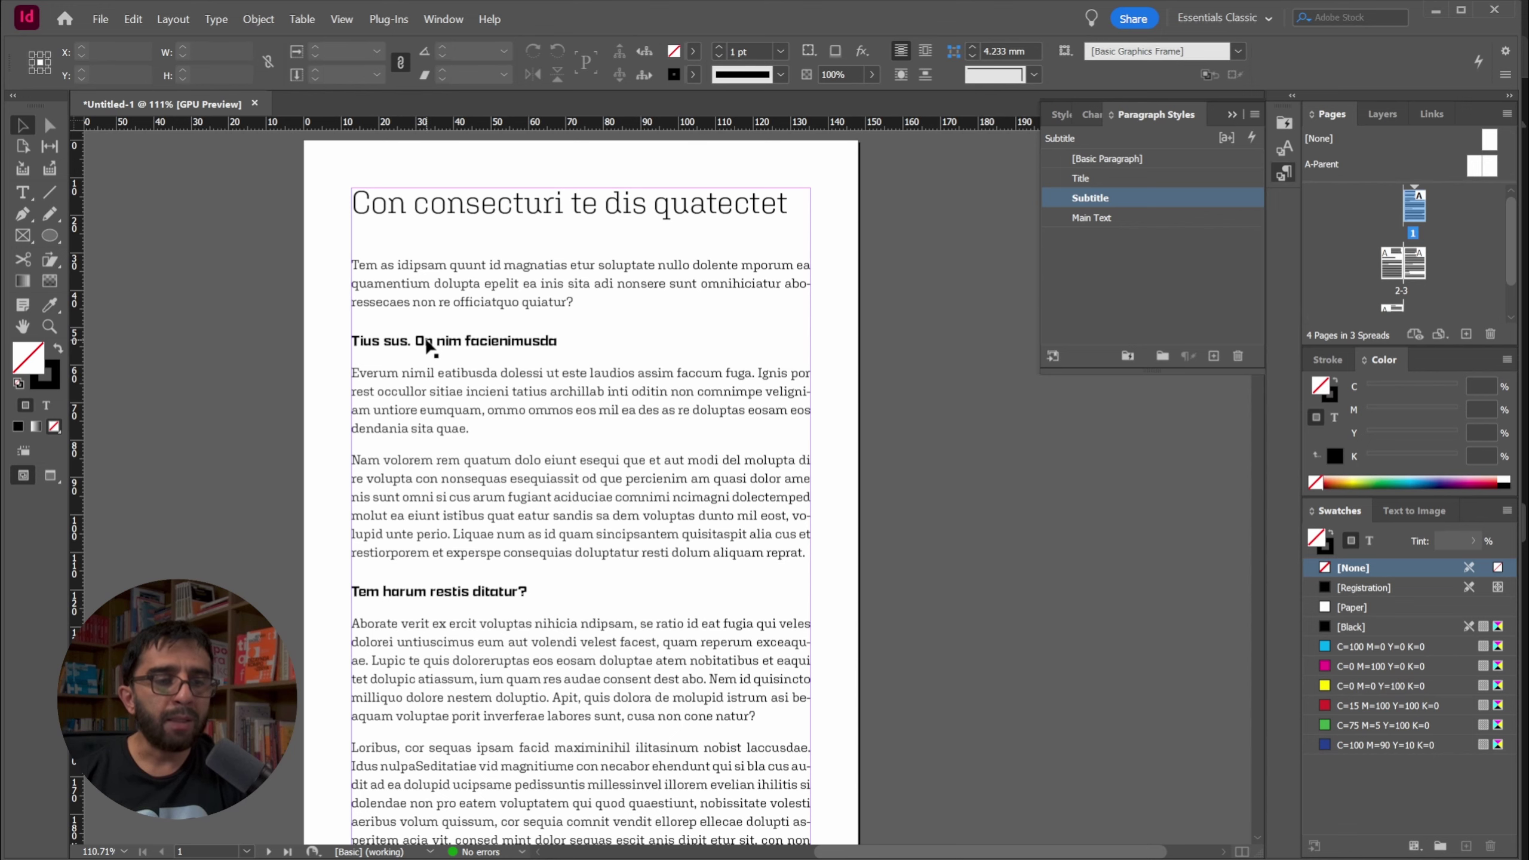
# Clear the font classification filter and set the page 1 subtitle "Tius sus. On nim facienimusda" in Above the Beyond Script
pyautogui.doubleClick(432, 347)
pyautogui.moveTo(582, 344); pyautogui.dragTo(301, 342)
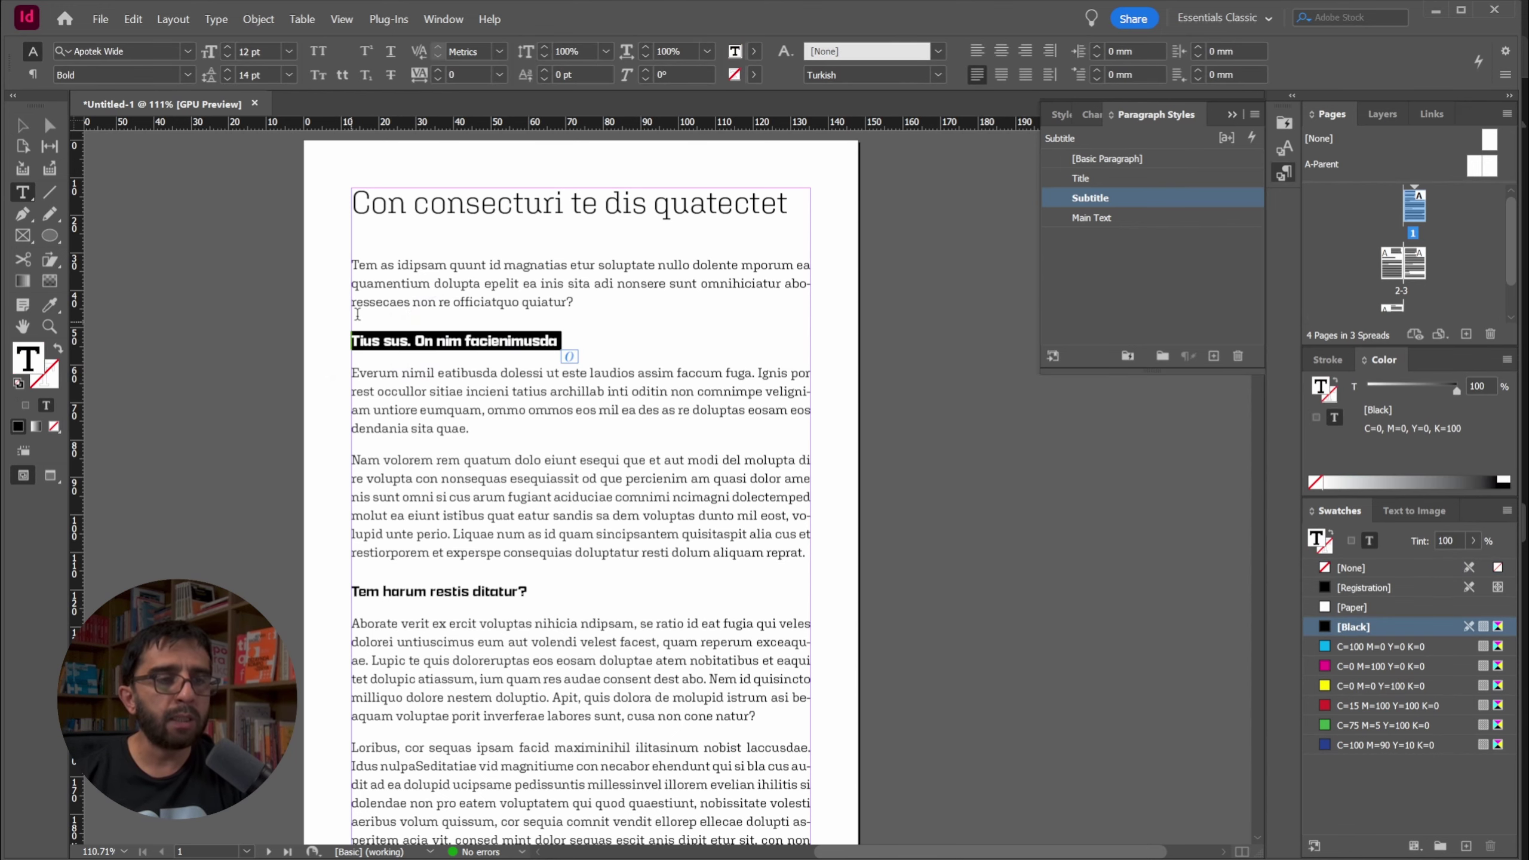
pyautogui.click(185, 51)
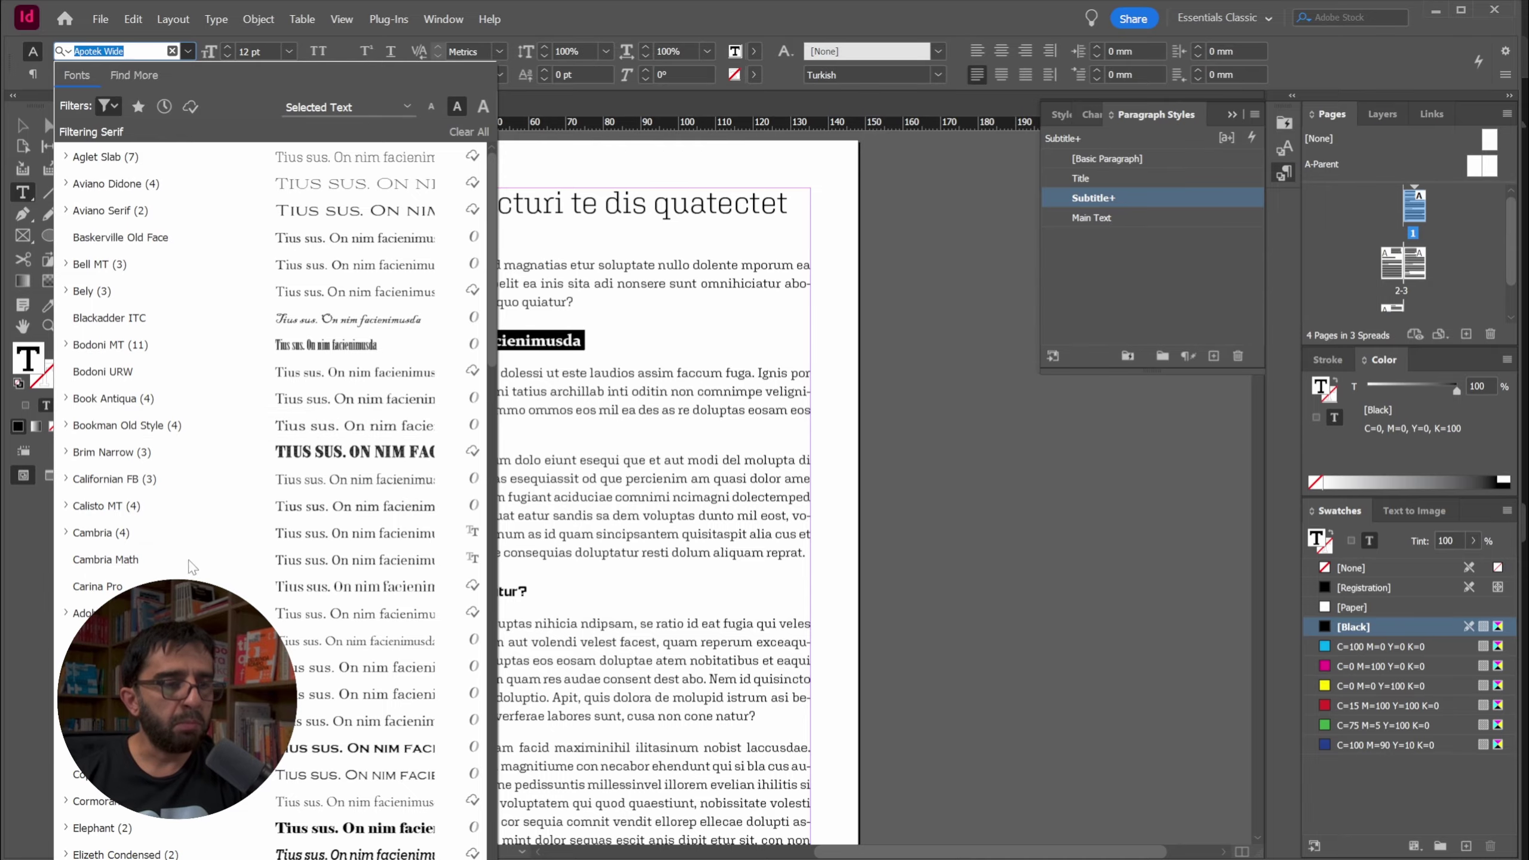
pyautogui.click(110, 104)
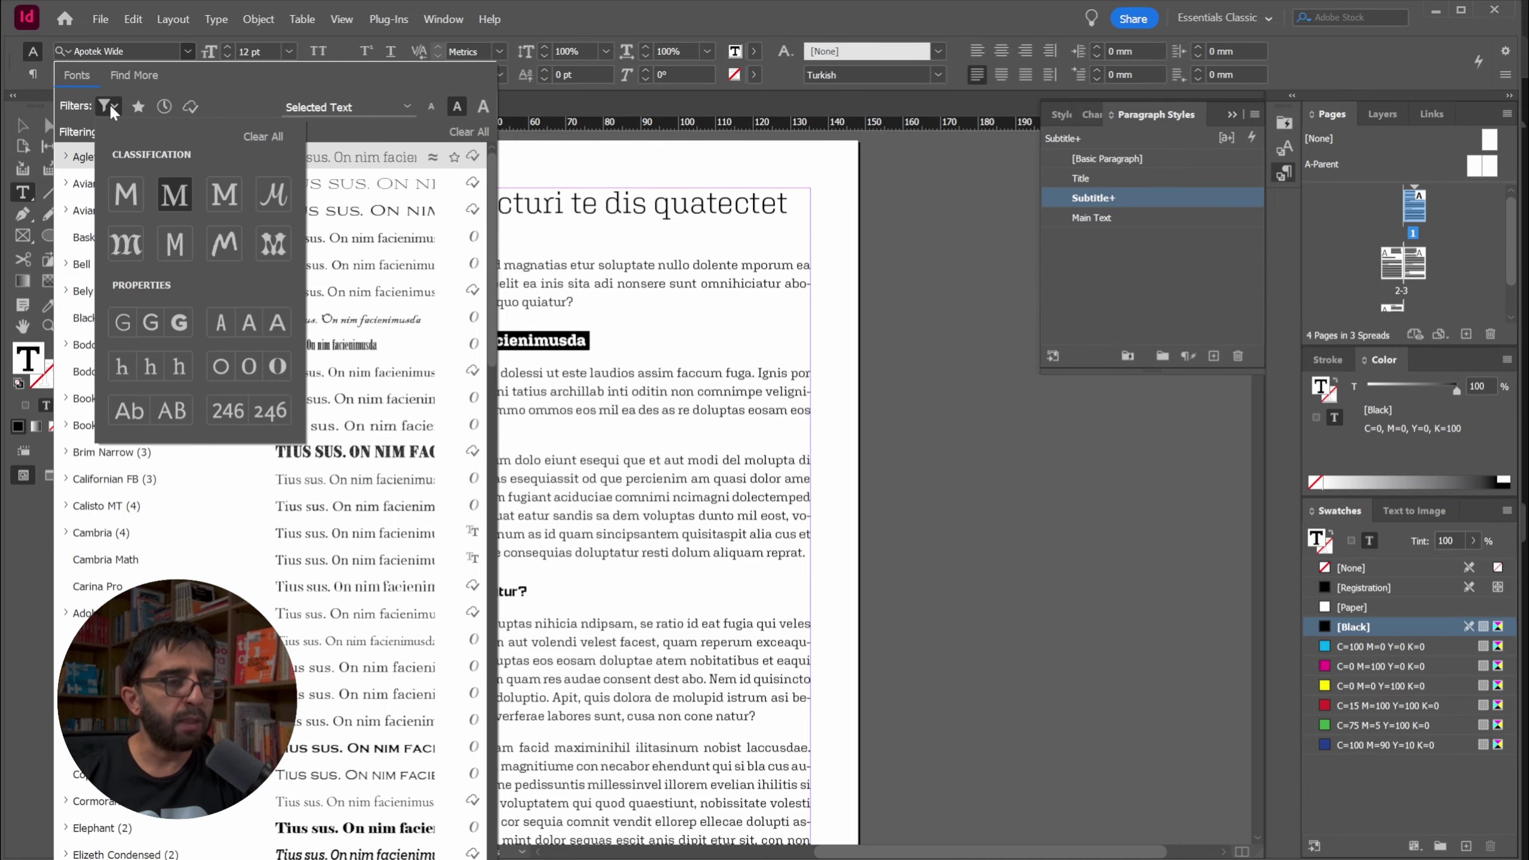
pyautogui.click(264, 137)
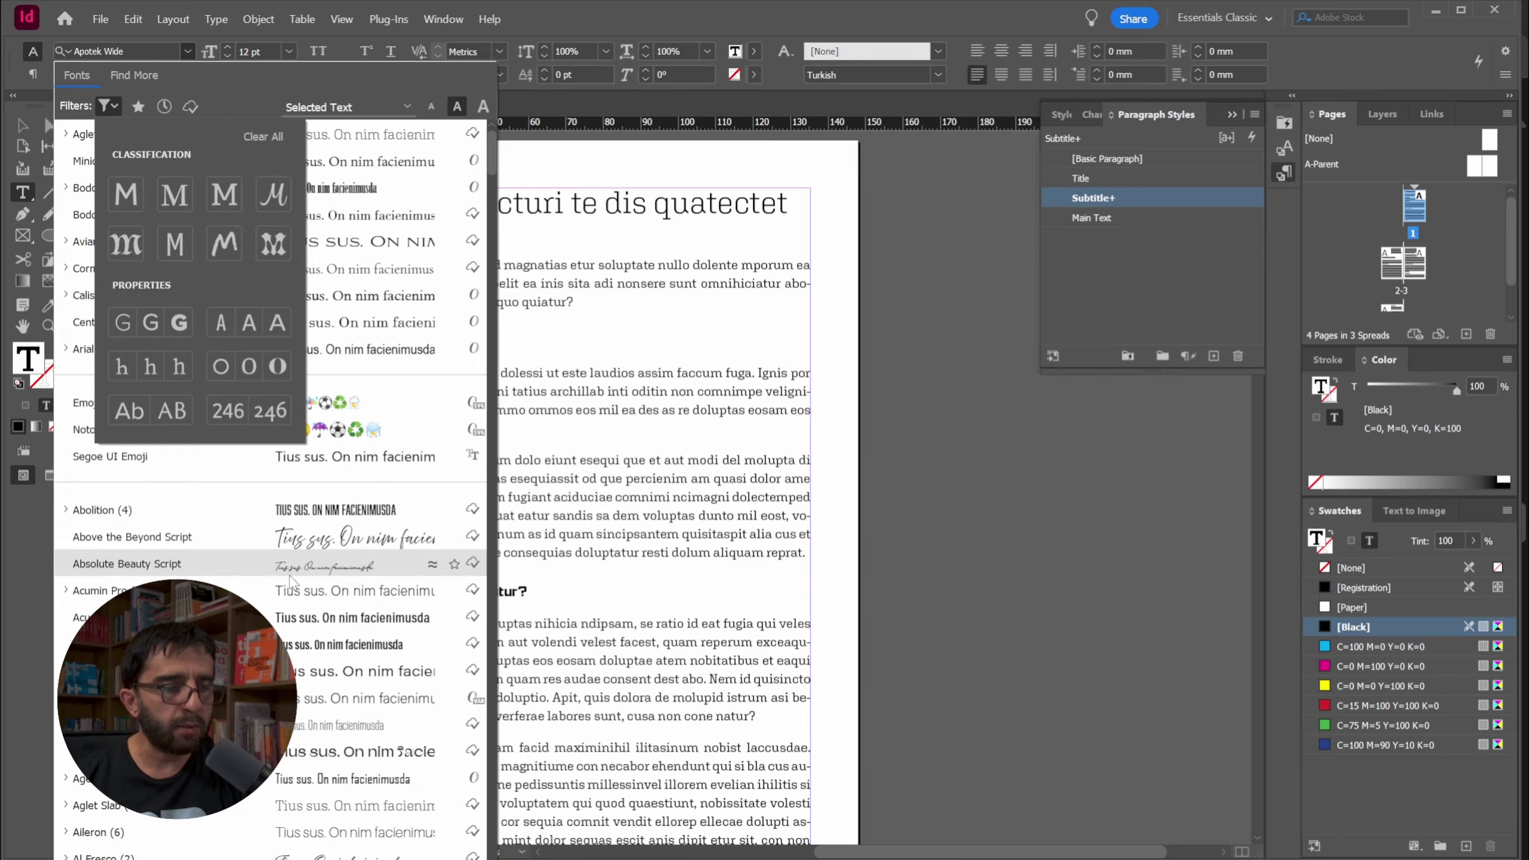
pyautogui.click(308, 540)
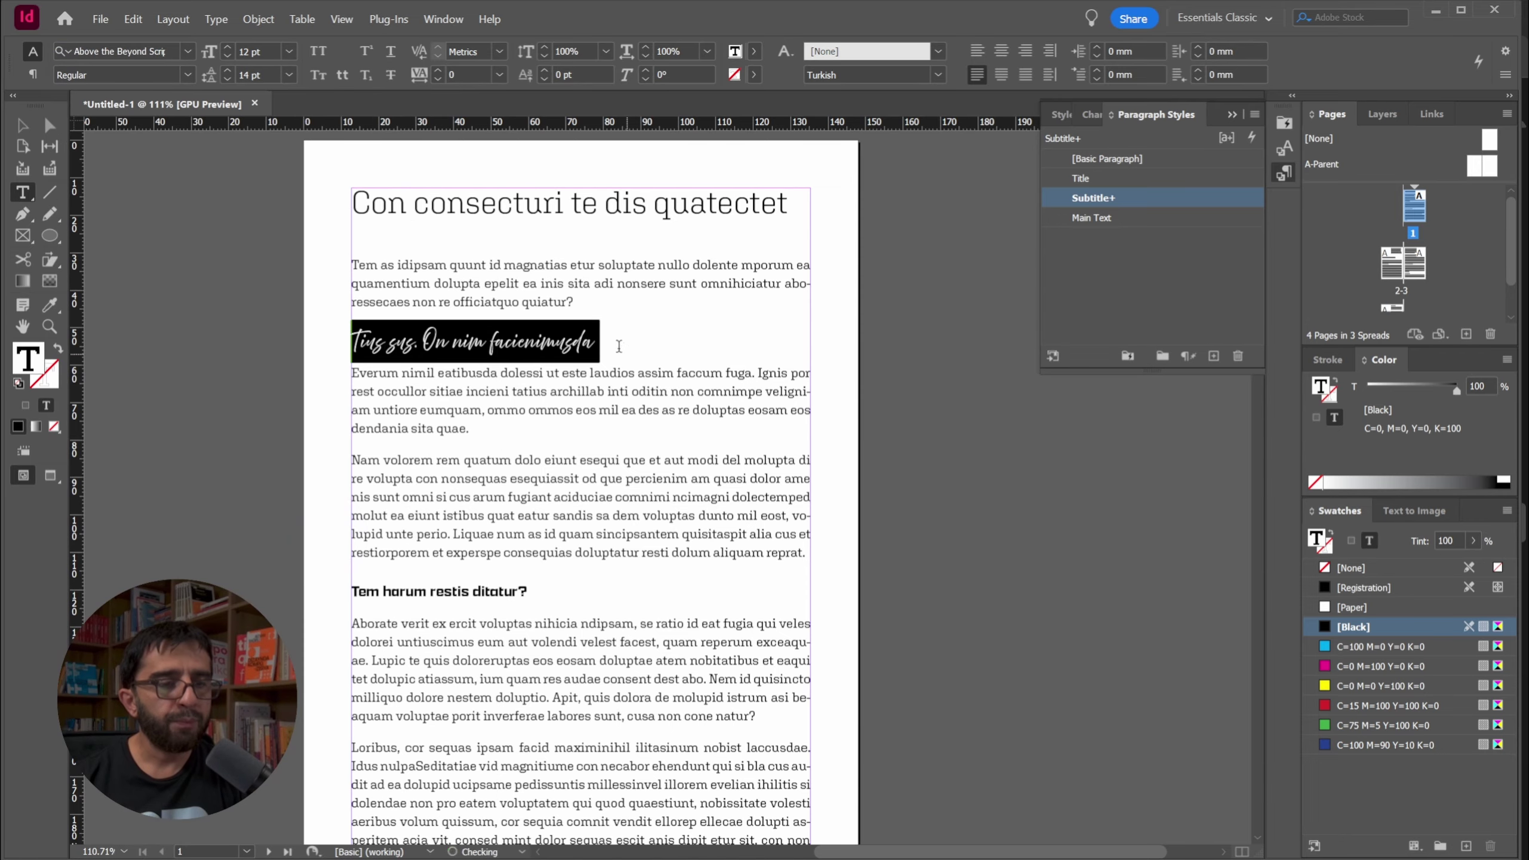
# Redefine the Subtitle paragraph style from the formatting of "Tius sus. On nim facienimusda" on page 1
pyautogui.click(583, 342)
pyautogui.moveTo(600, 343); pyautogui.dragTo(348, 343)
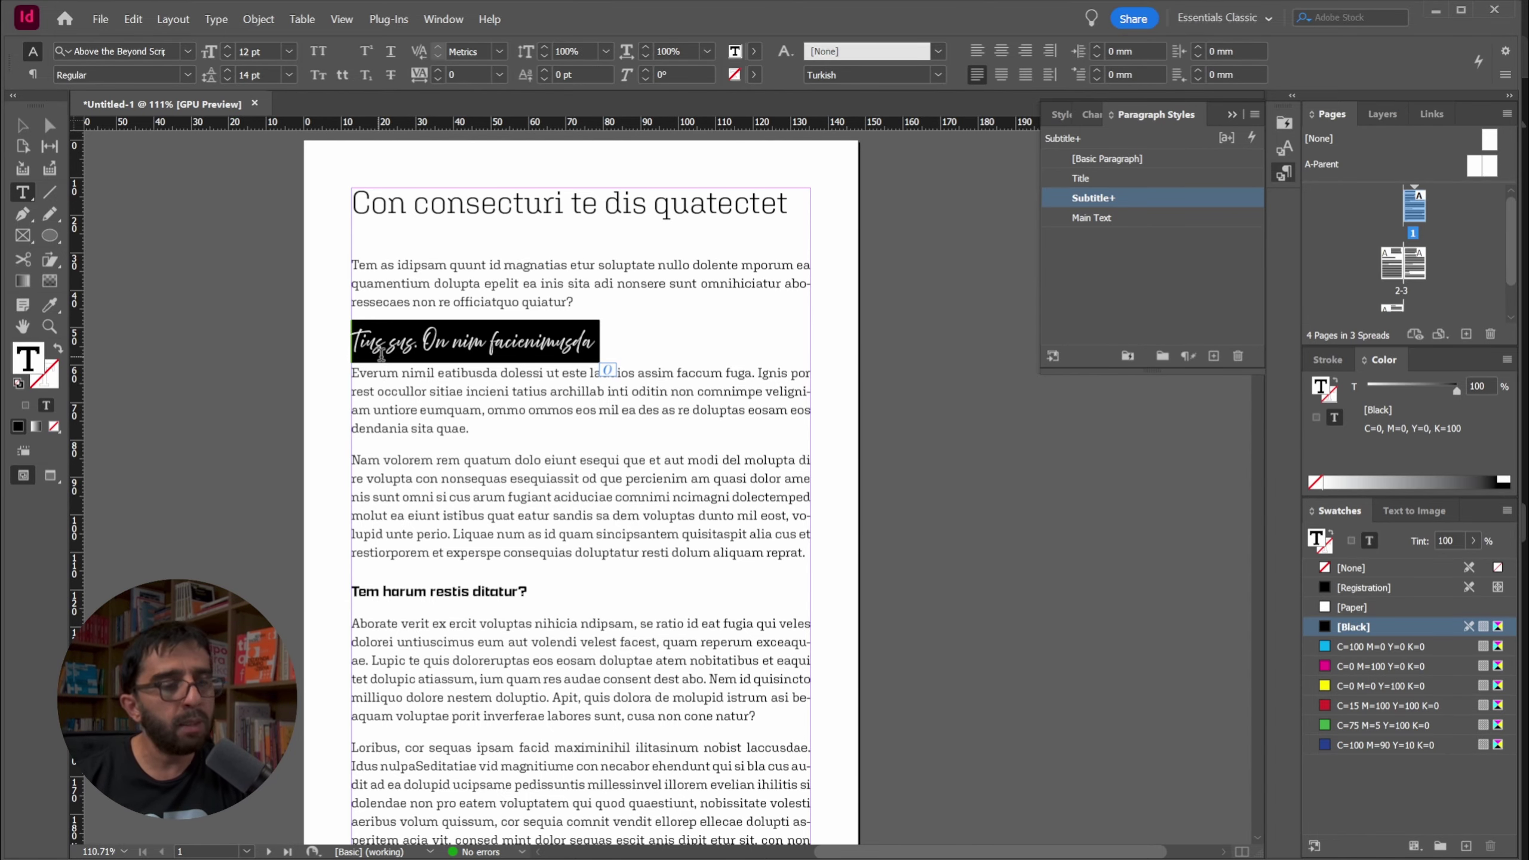
pyautogui.click(526, 342)
pyautogui.moveTo(624, 336); pyautogui.dragTo(325, 341)
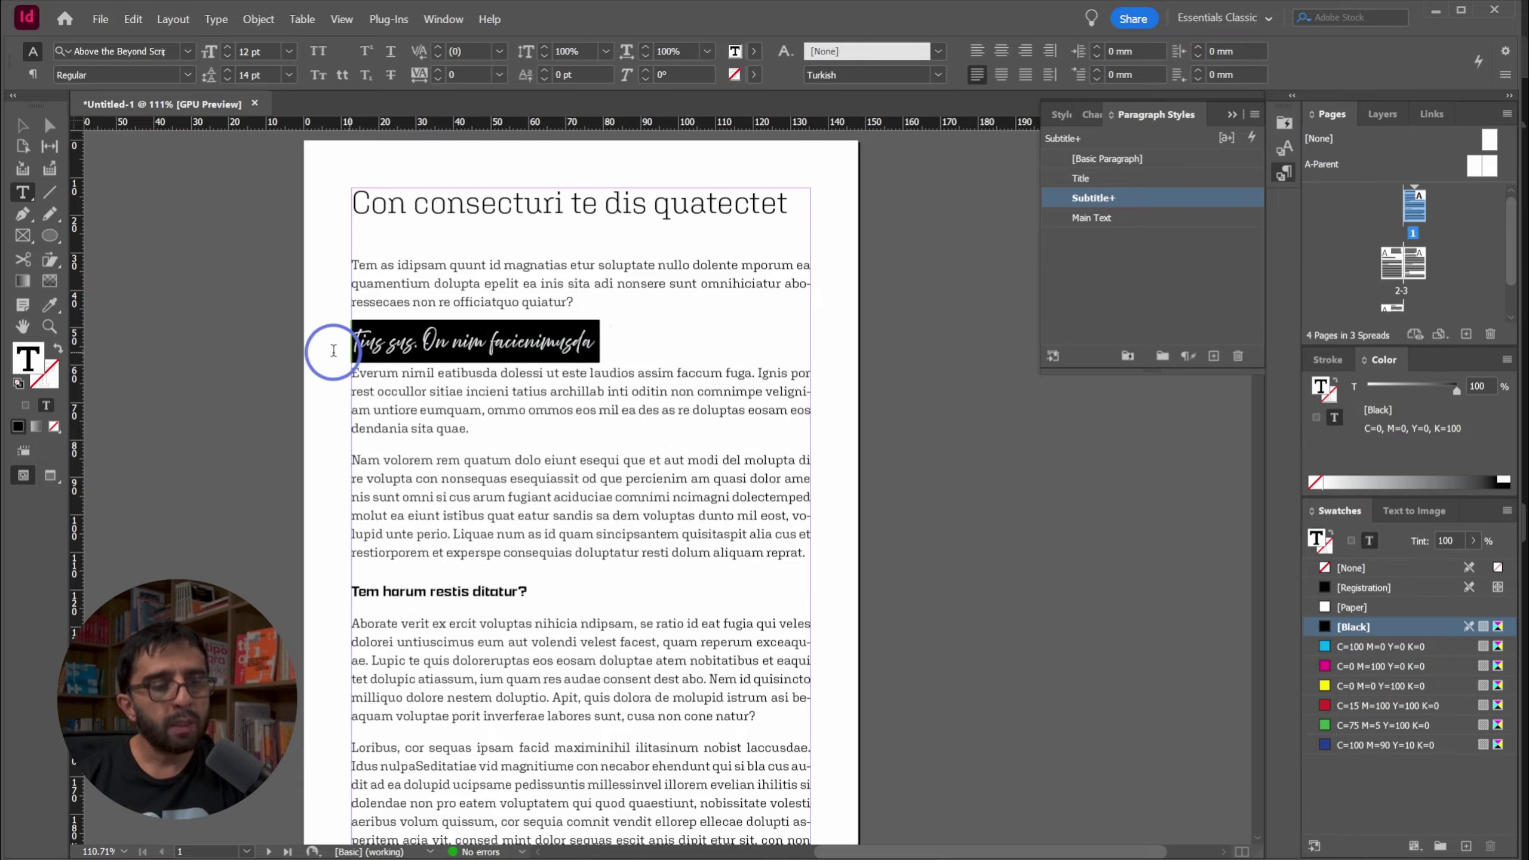
pyautogui.click(424, 342)
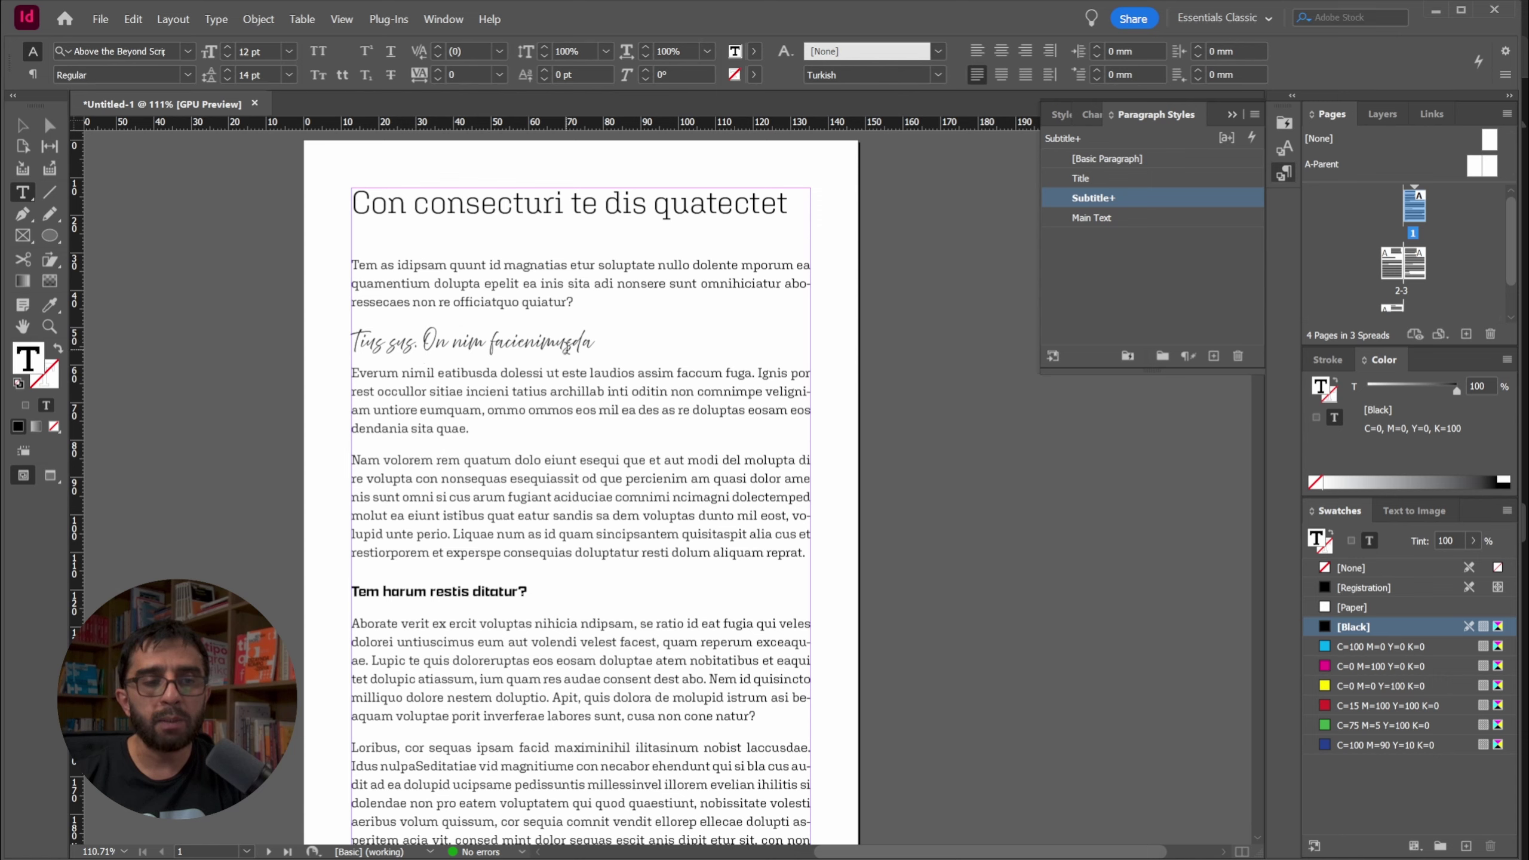
pyautogui.click(1253, 115)
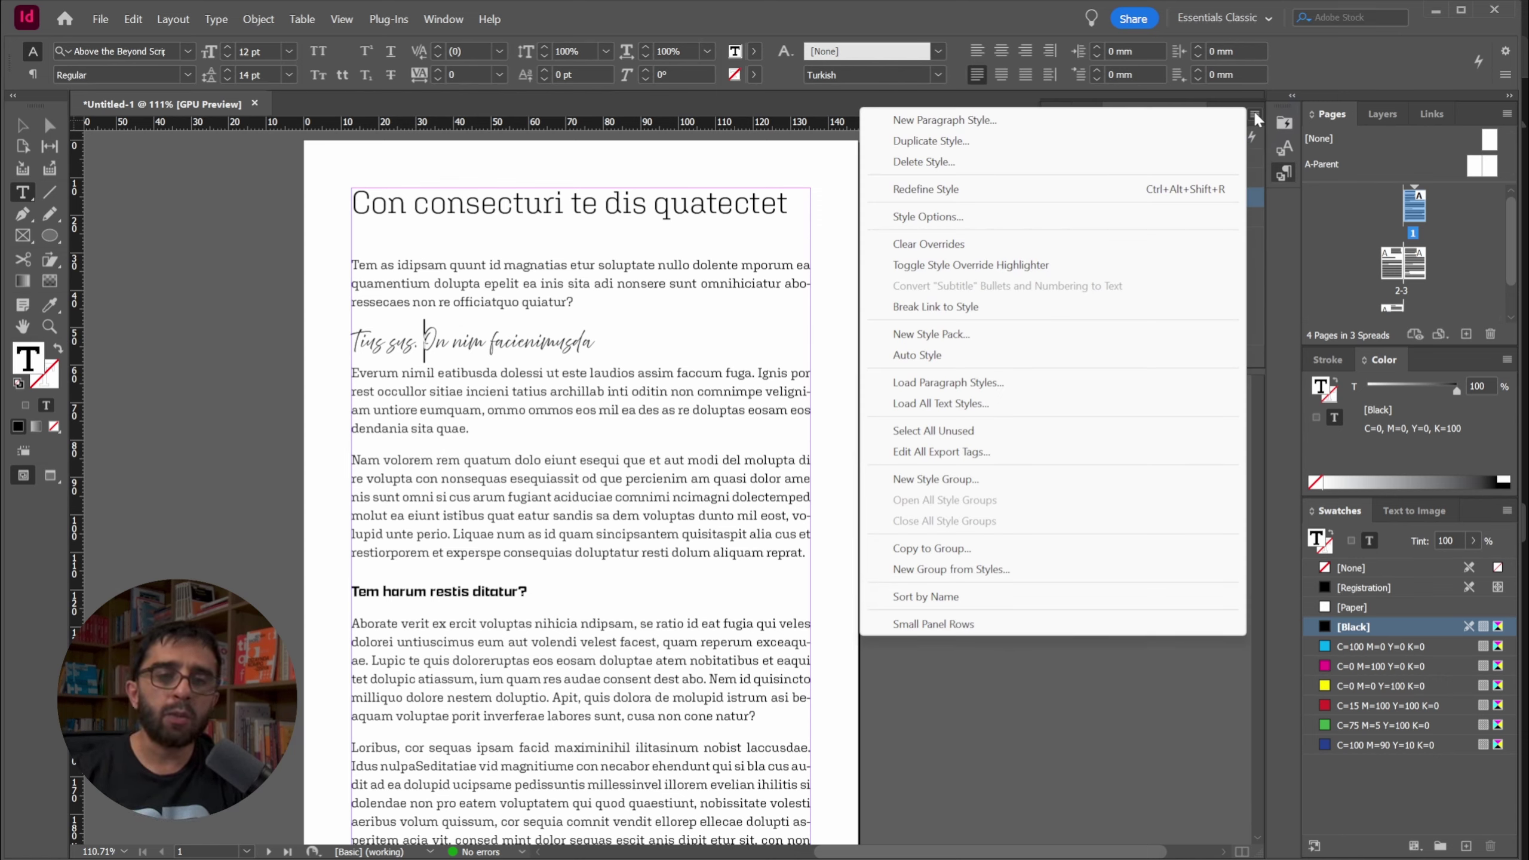
pyautogui.click(1178, 190)
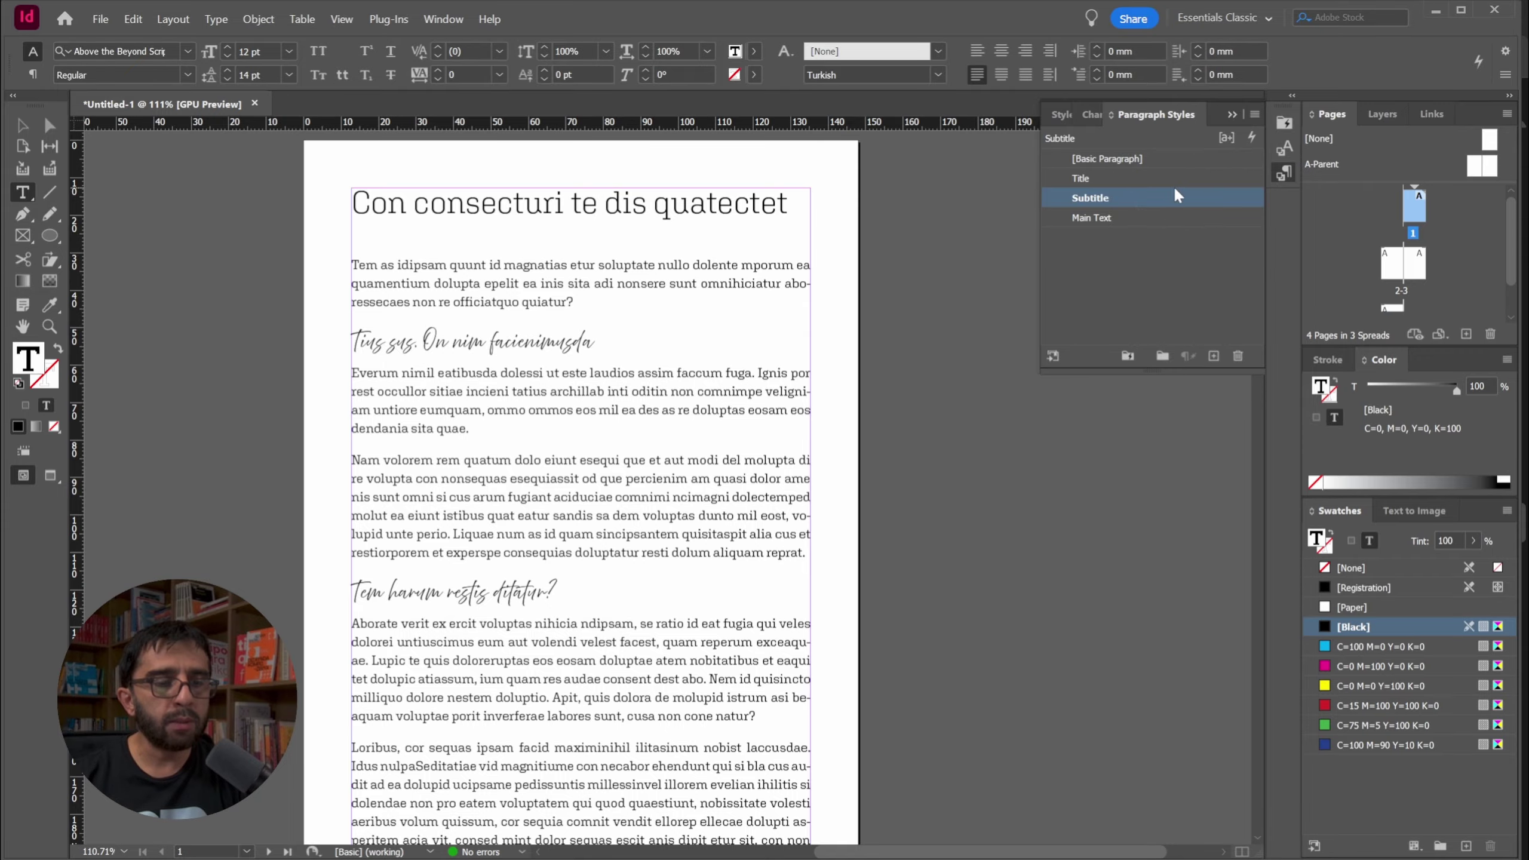
# Check the redefined Subtitle style on the subtitles of page 1 and the page 2-3 spread
pyautogui.hotkey('ctrl', 'shift', 'Left')
pyautogui.moveTo(429, 344); pyautogui.dragTo(563, 343)
pyautogui.moveTo(419, 591); pyautogui.dragTo(504, 594)
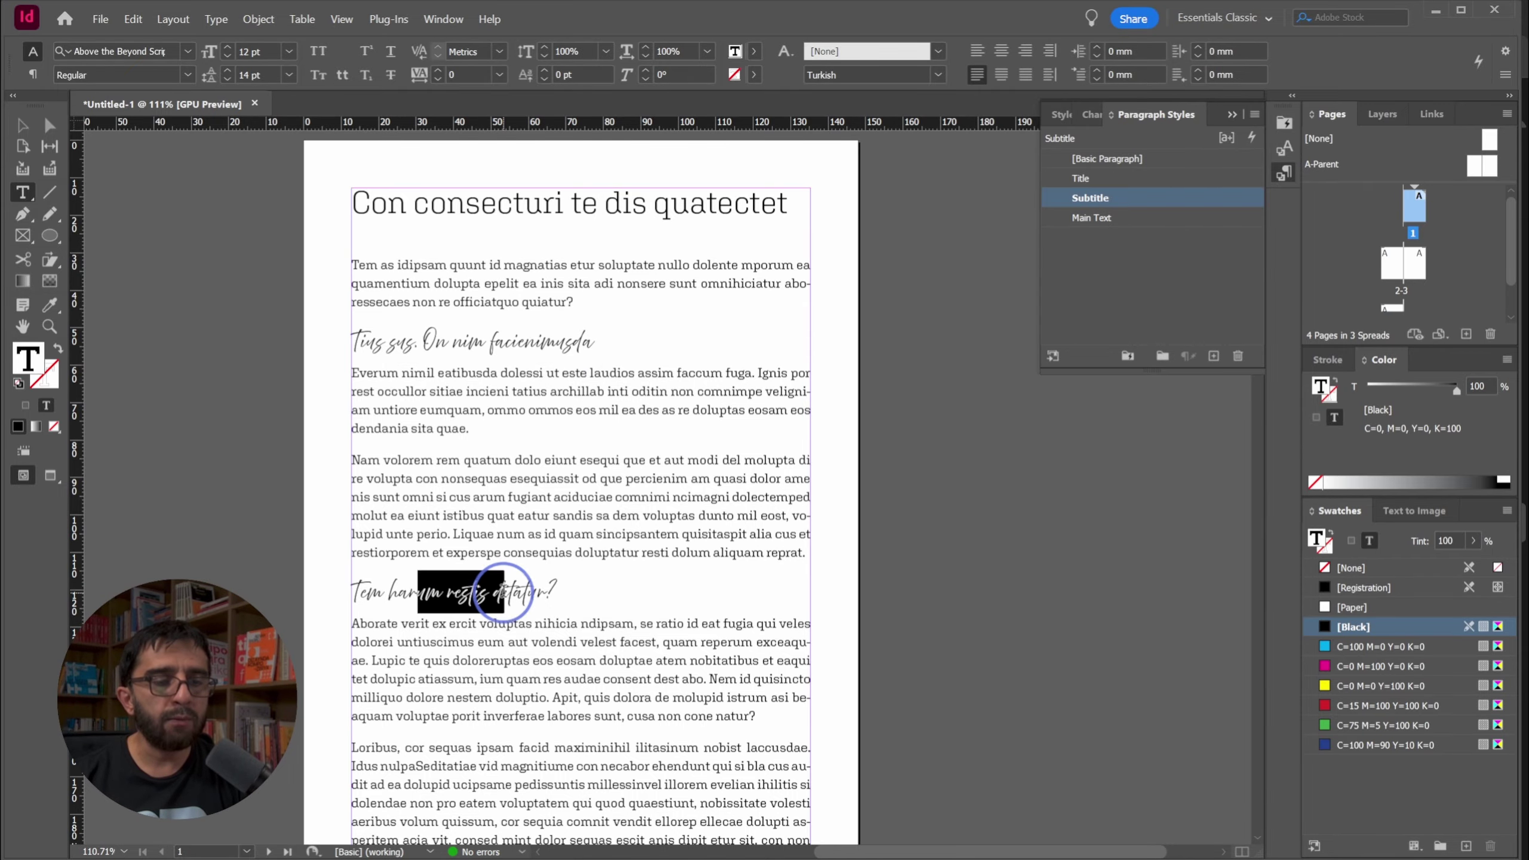
pyautogui.scroll(-10, 518, 499)
pyautogui.scroll(-3, 519, 499)
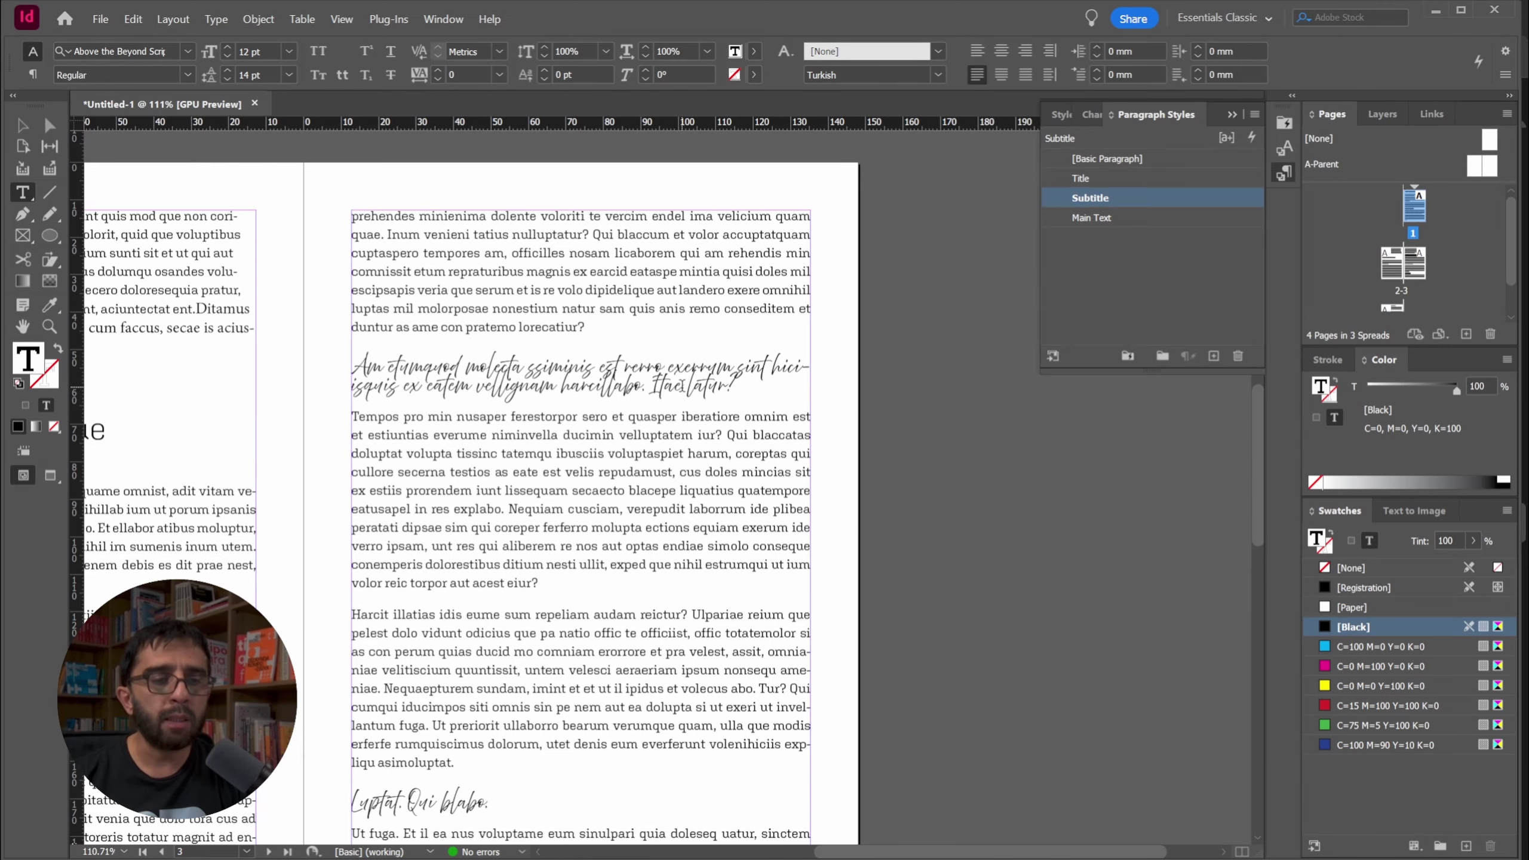
pyautogui.scroll(-1, 674, 385)
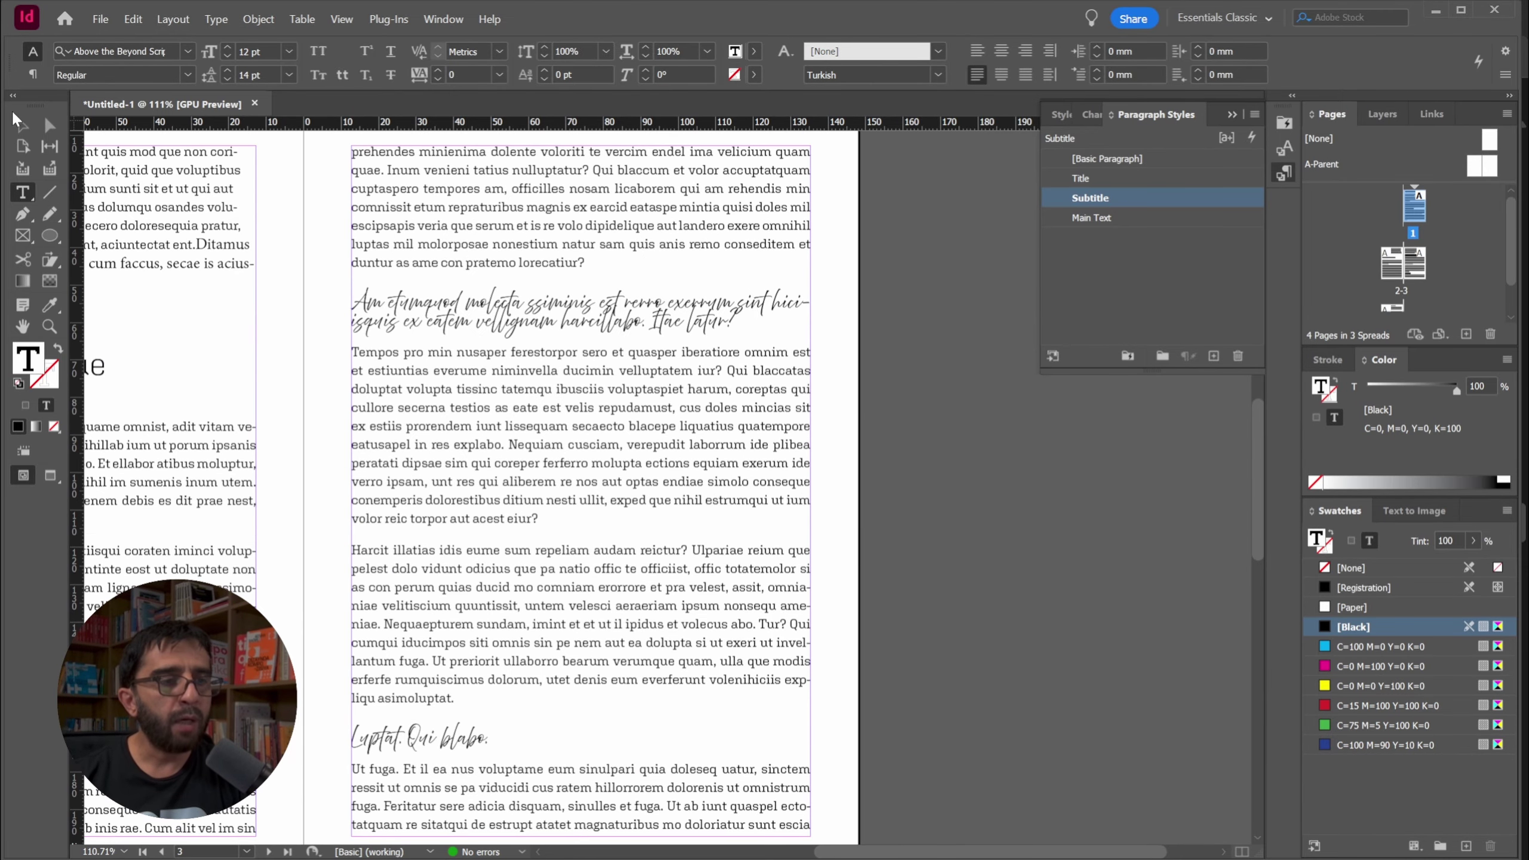
pyautogui.click(17, 121)
pyautogui.moveTo(530, 355); pyautogui.dragTo(870, 404)
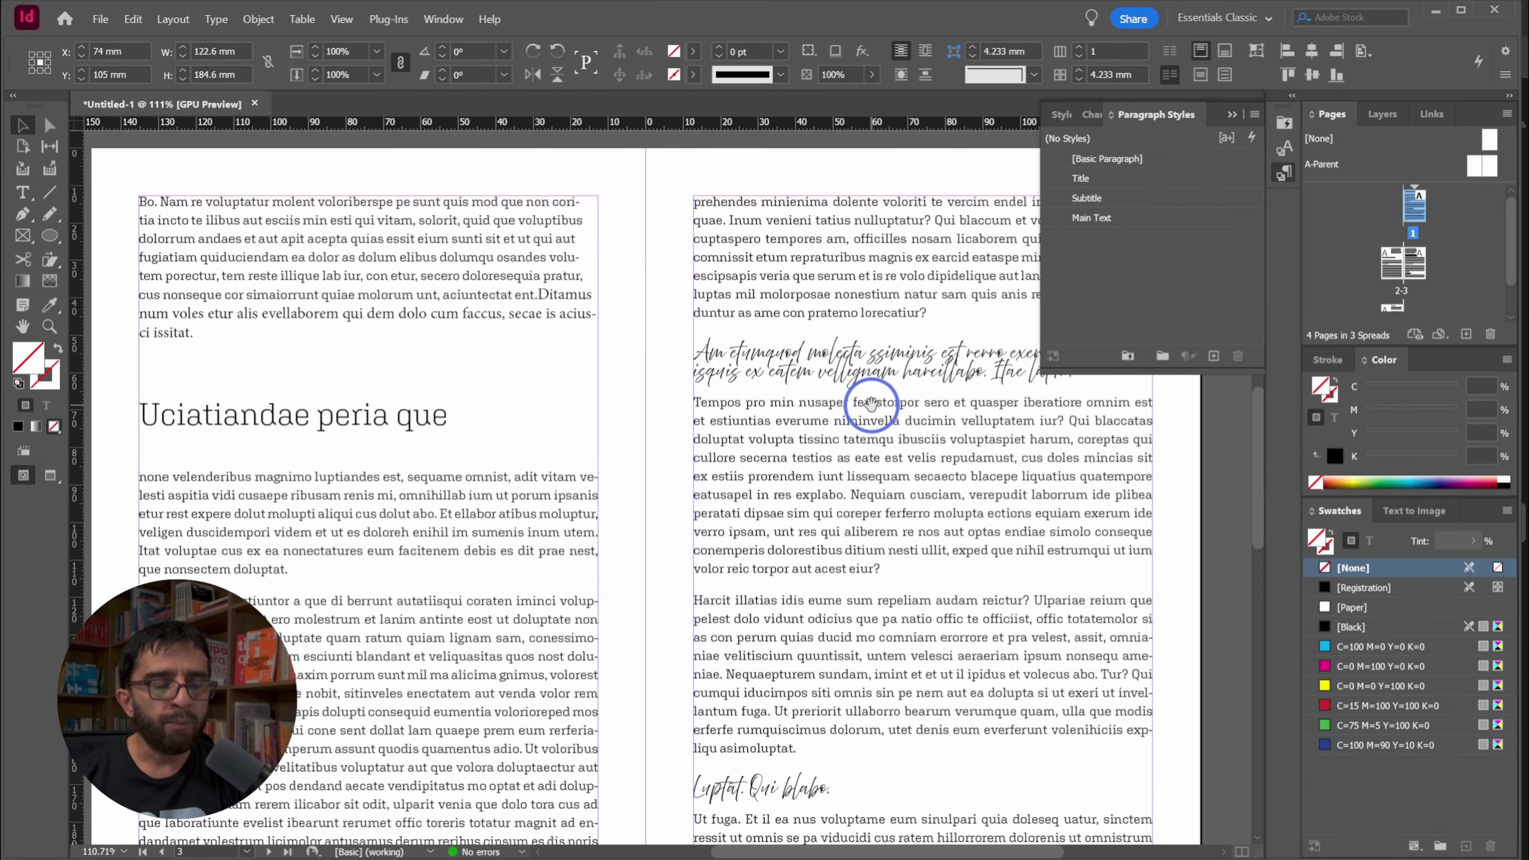
pyautogui.scroll(-2, 602, 326)
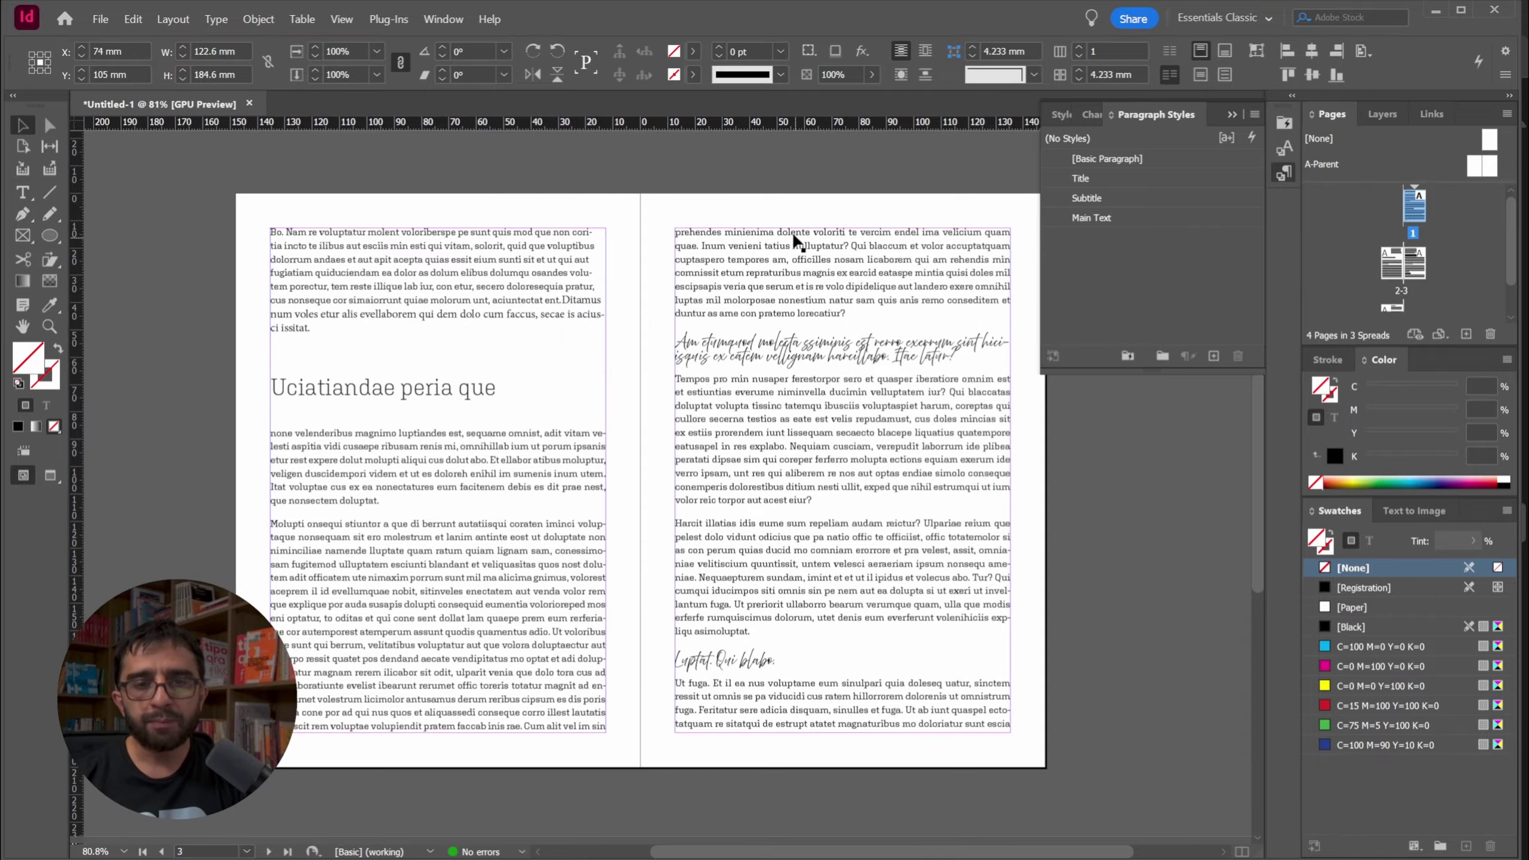
pyautogui.scroll(10, 768, 478)
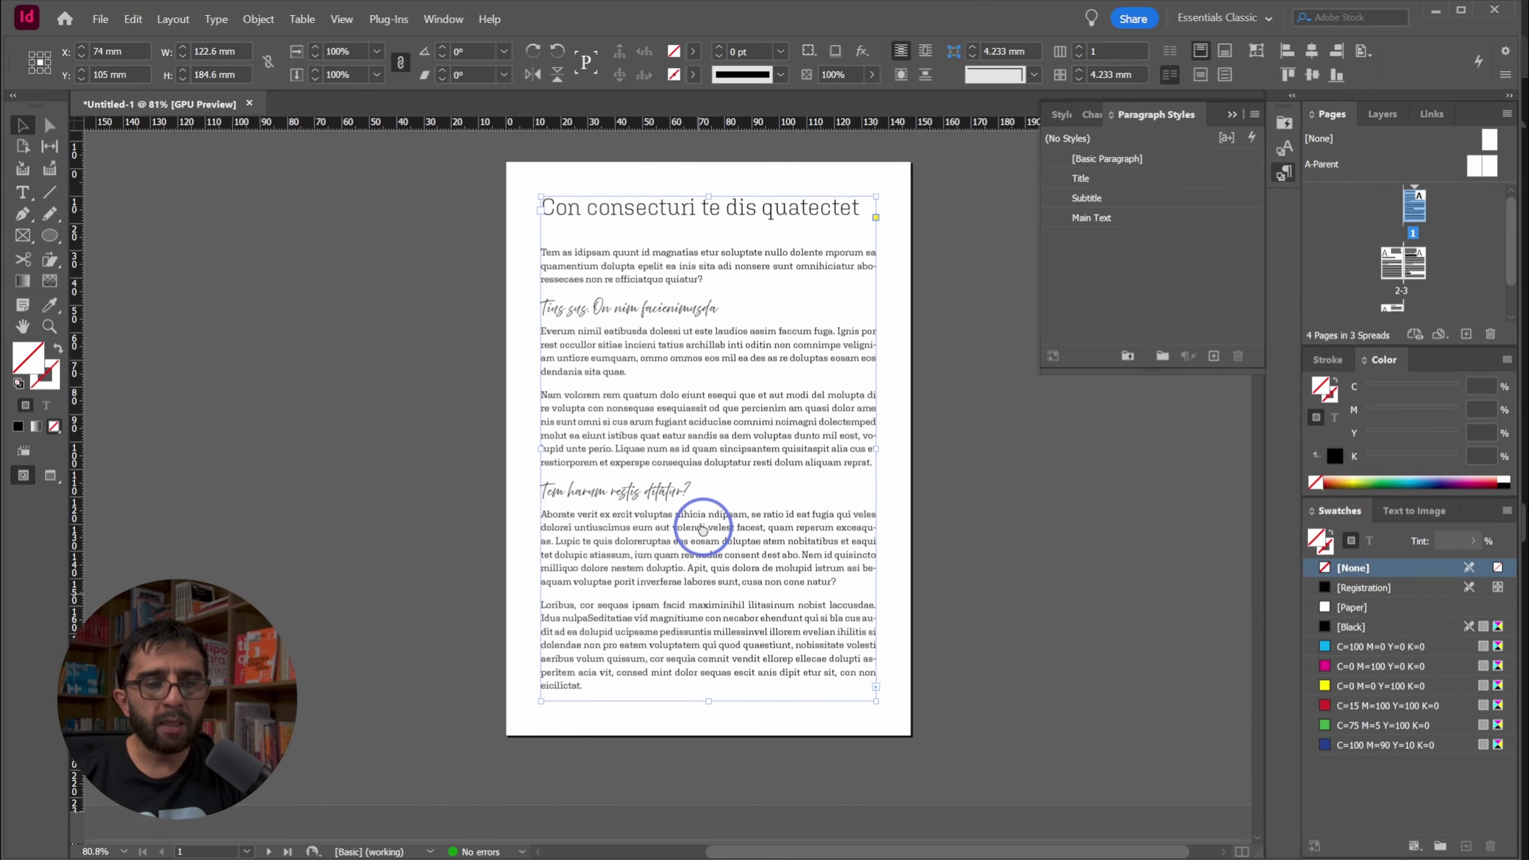
pyautogui.click(951, 433)
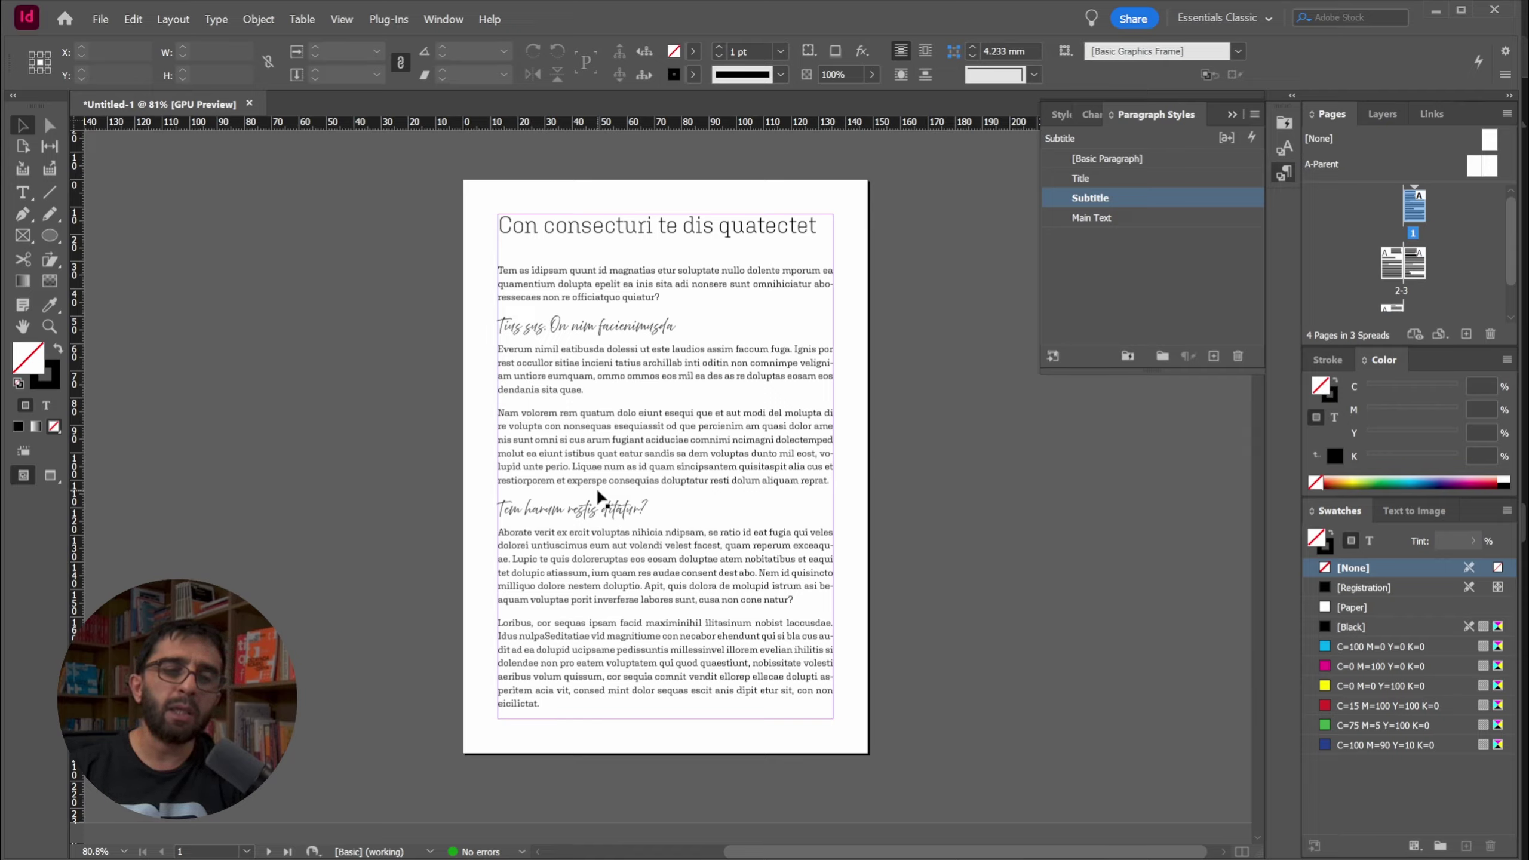
# Examine the styles applied to the last body paragraphs and "Tem harum restis ditatur?" on page 1, and review the page 2-3 spread
pyautogui.doubleClick(599, 713)
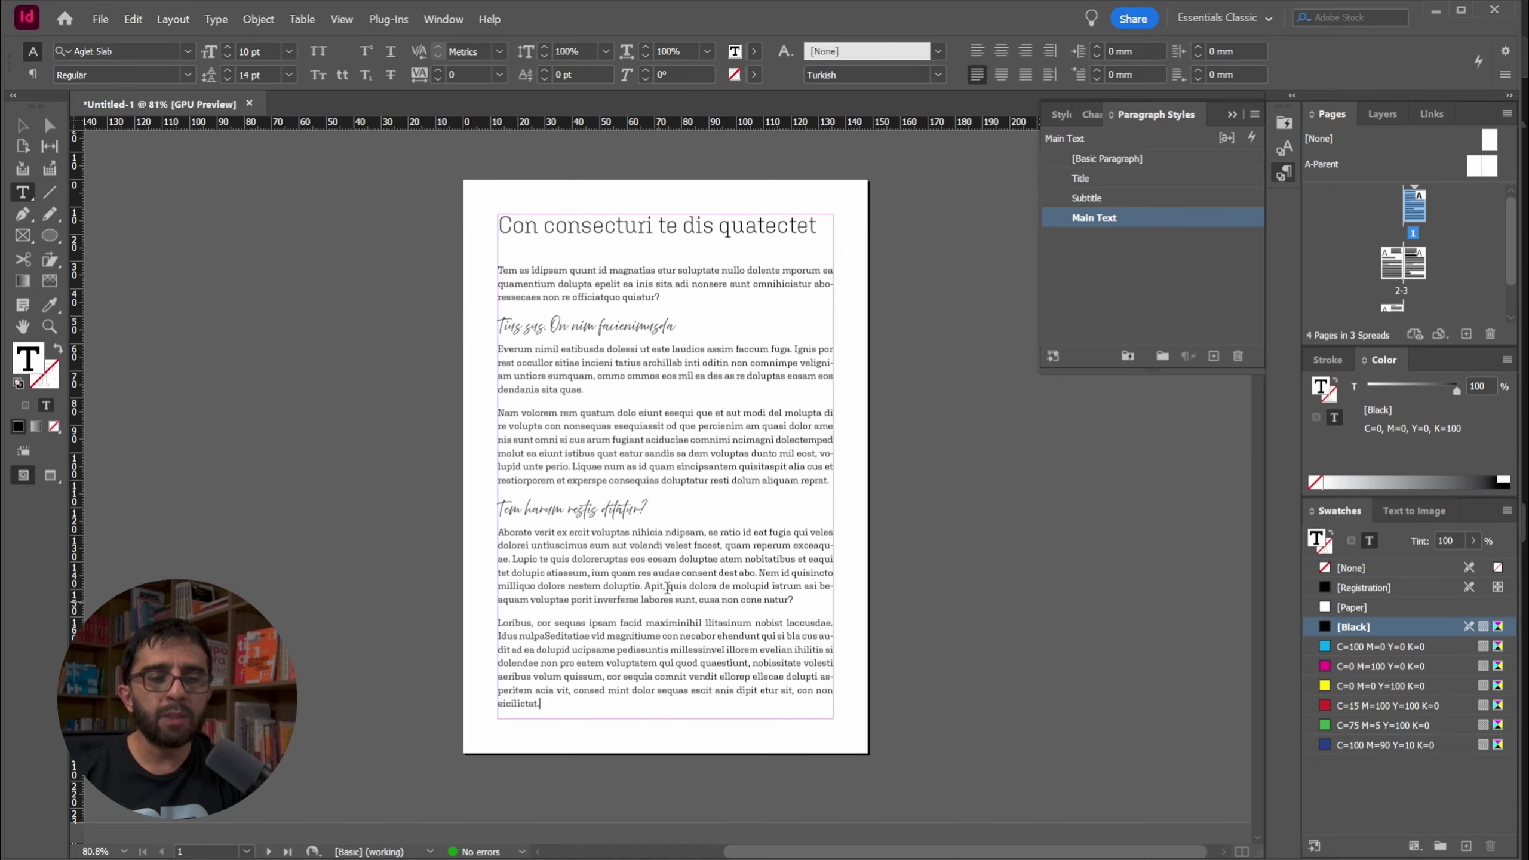
pyautogui.moveTo(552, 706); pyautogui.dragTo(490, 538)
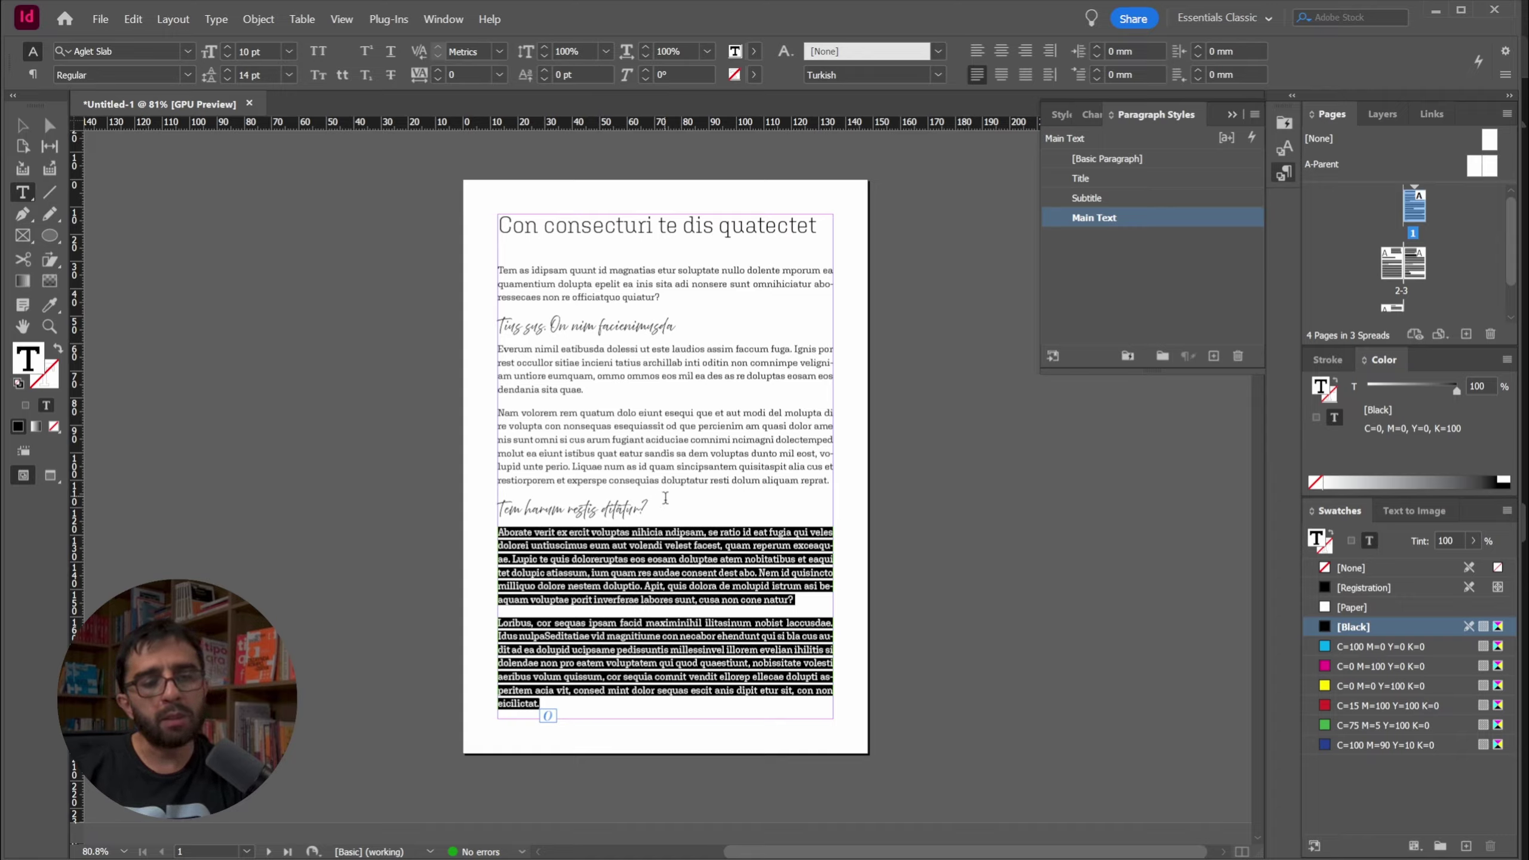
pyautogui.tripleClick(538, 513)
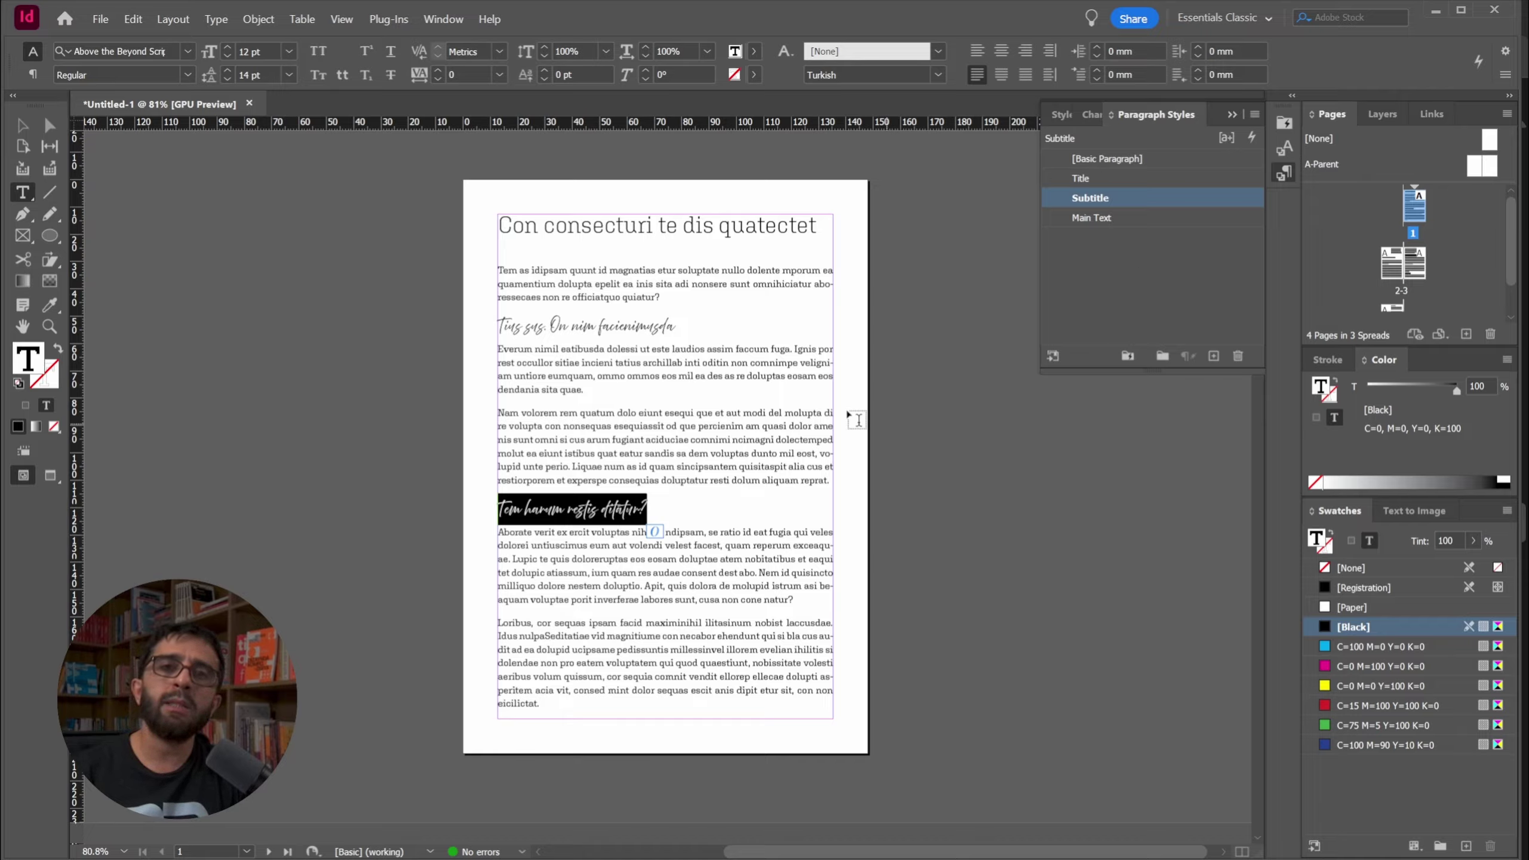
pyautogui.click(18, 125)
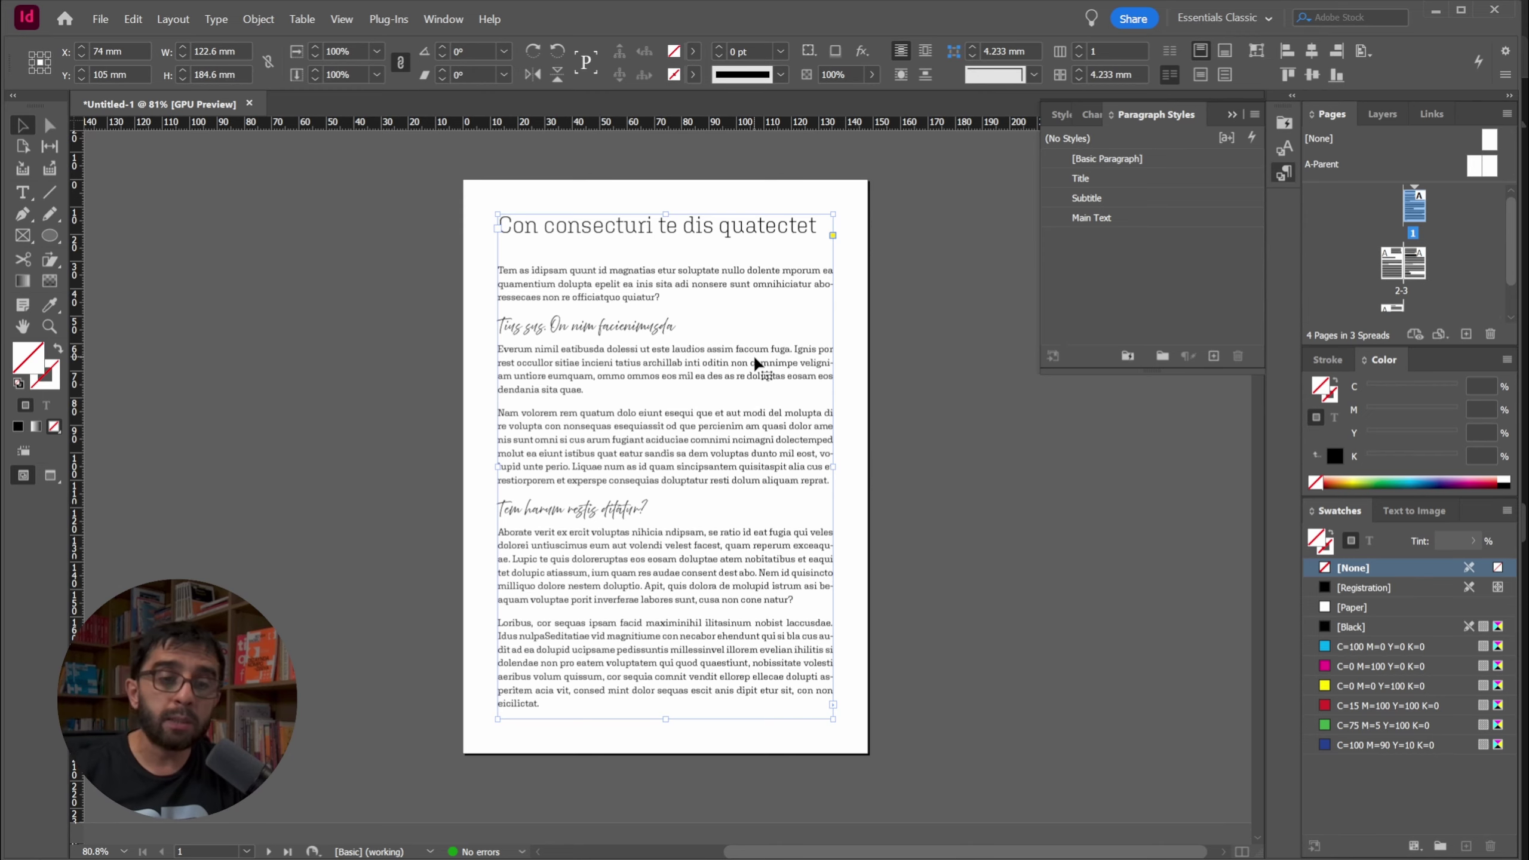
pyautogui.click(998, 383)
pyautogui.scroll(-10, 705, 481)
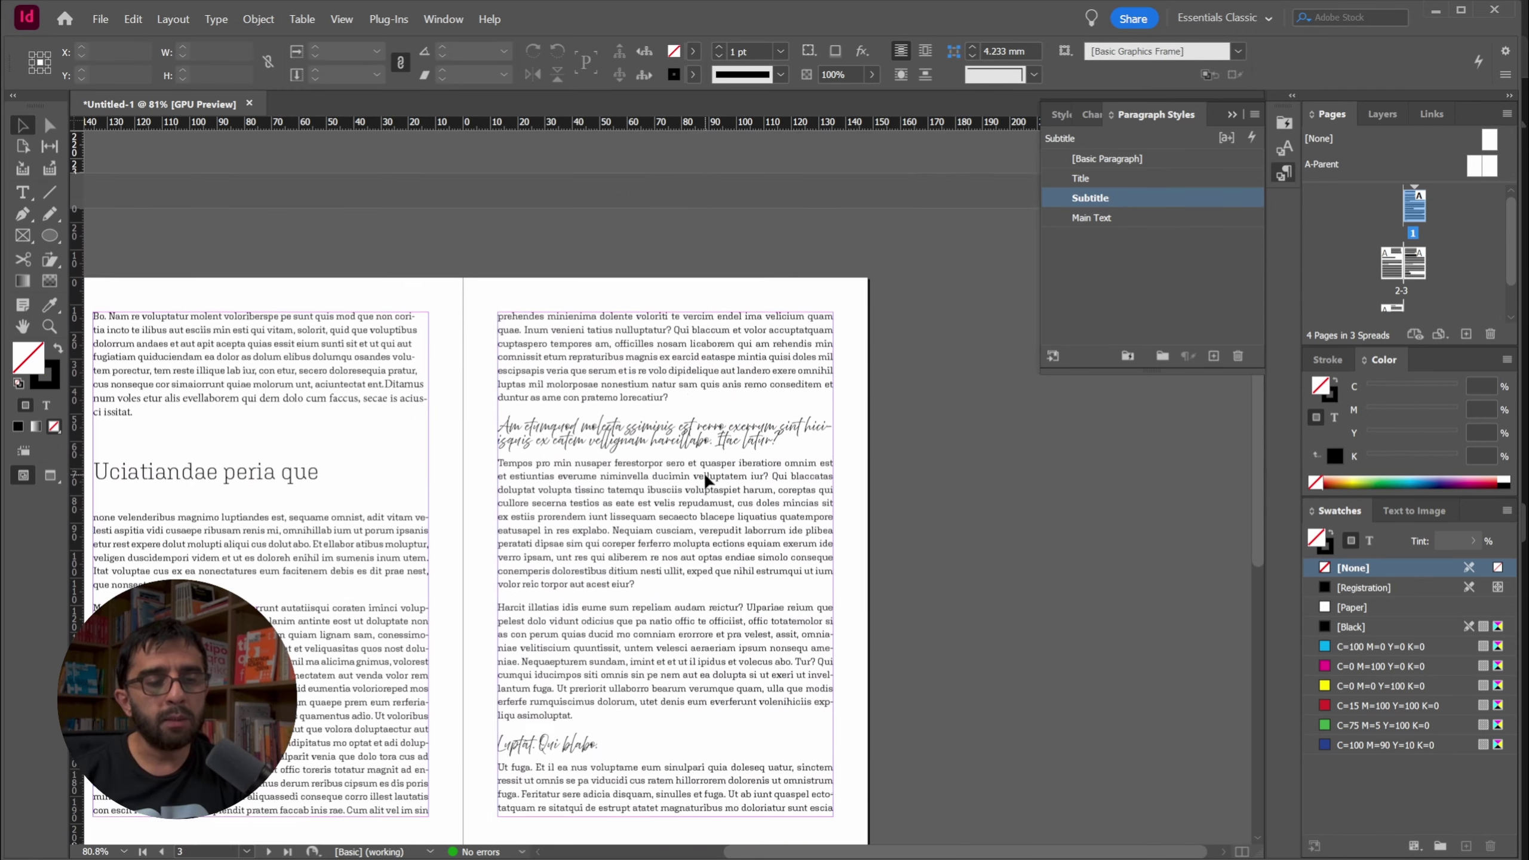
pyautogui.moveTo(553, 471); pyautogui.dragTo(544, 658)
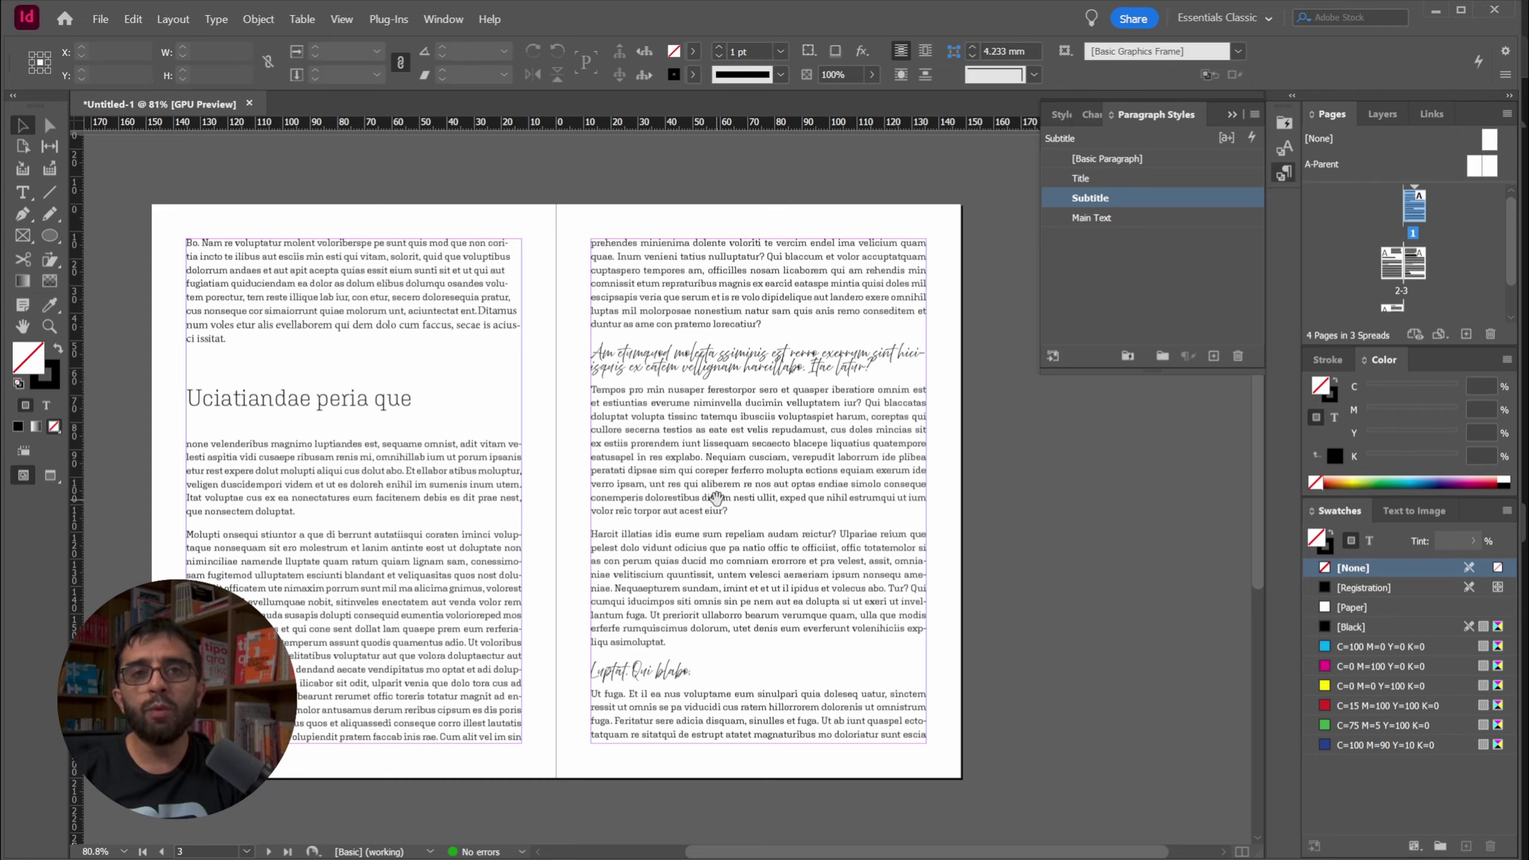